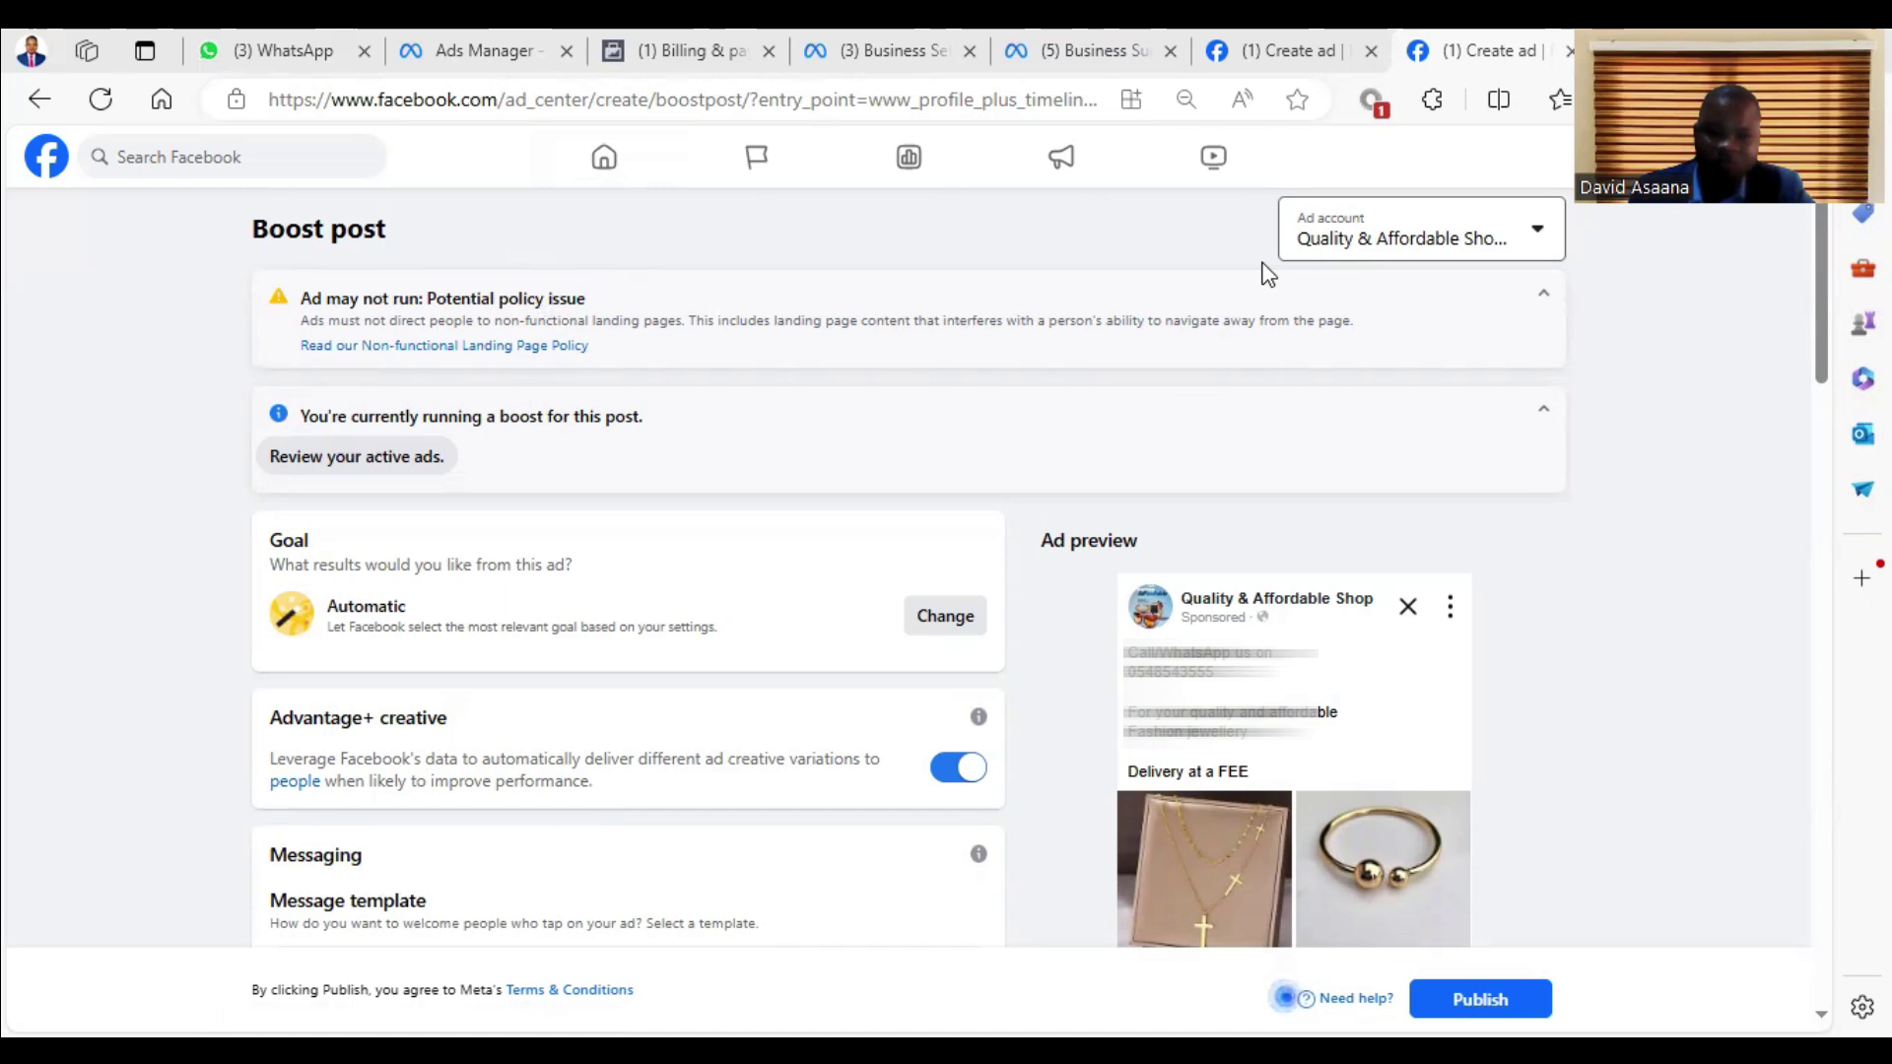
Step: Check the boosted post campaign's Preparing status in Ads Manager, then open Facebook in a new tab
click(1264, 30)
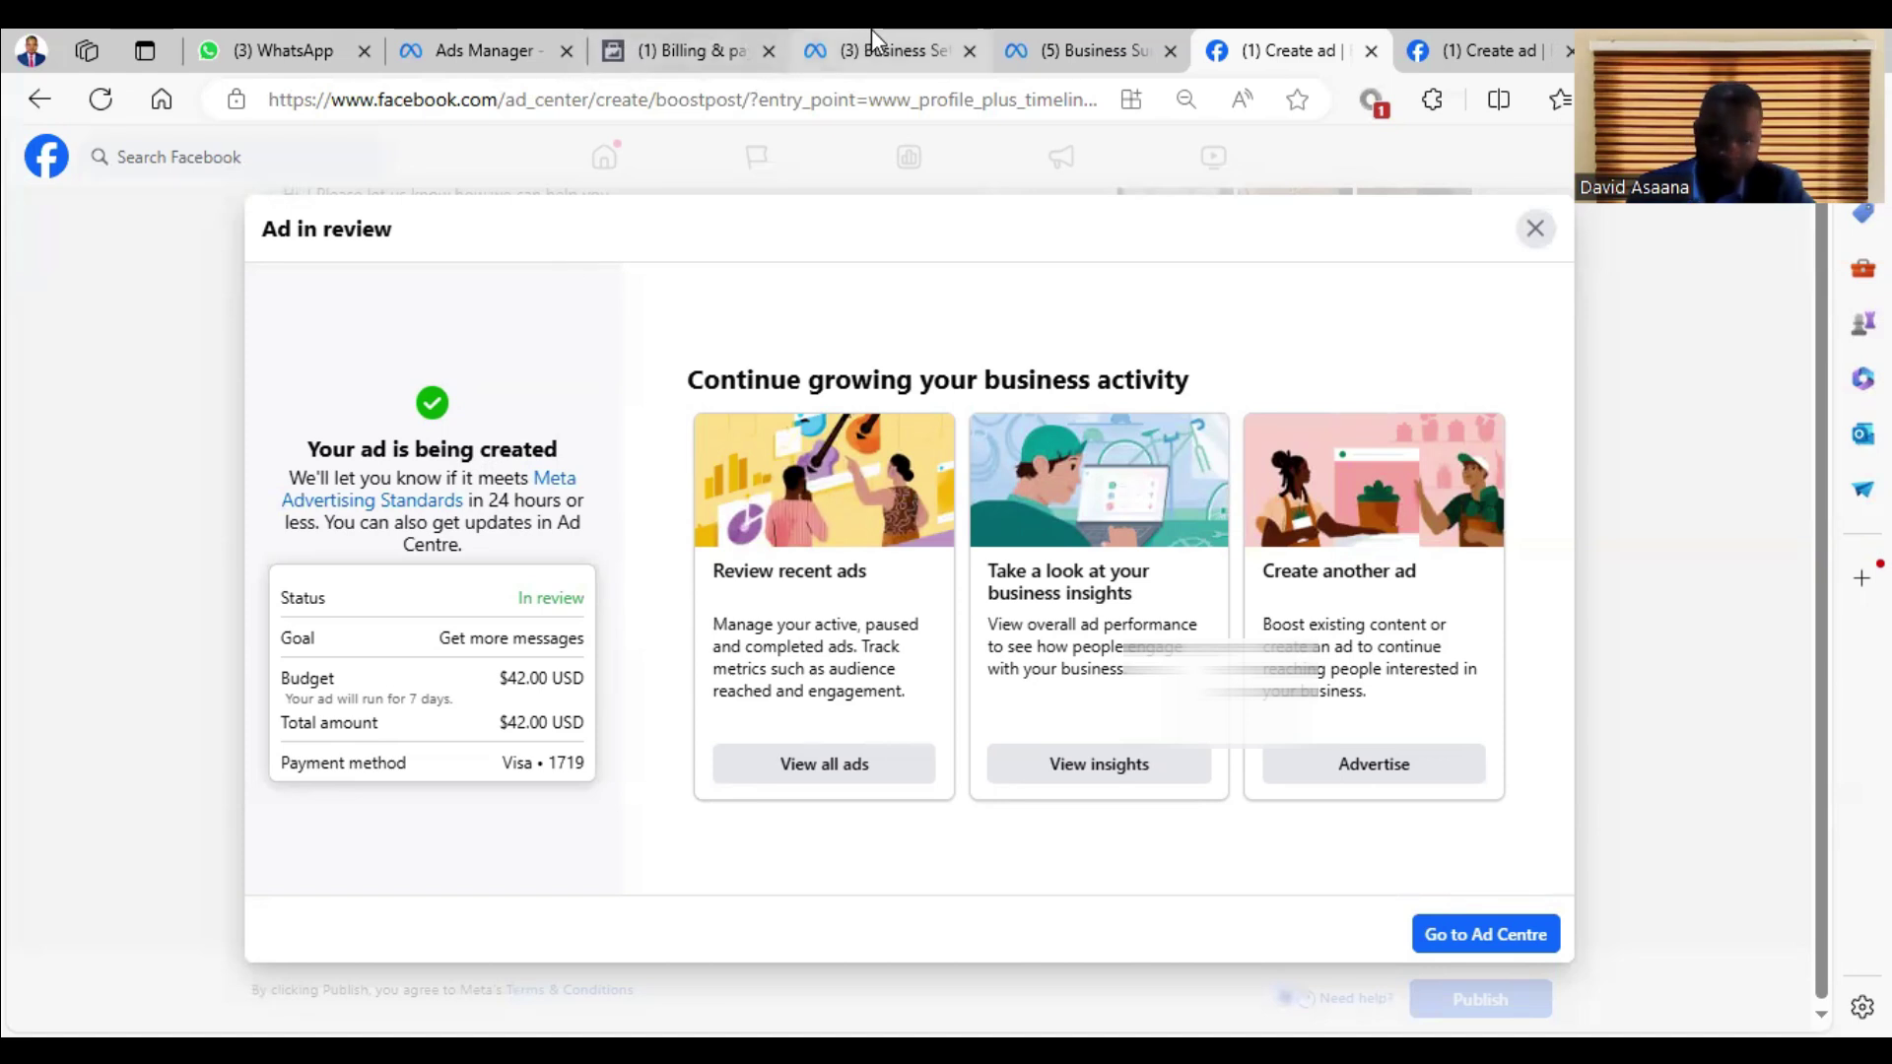
click(445, 29)
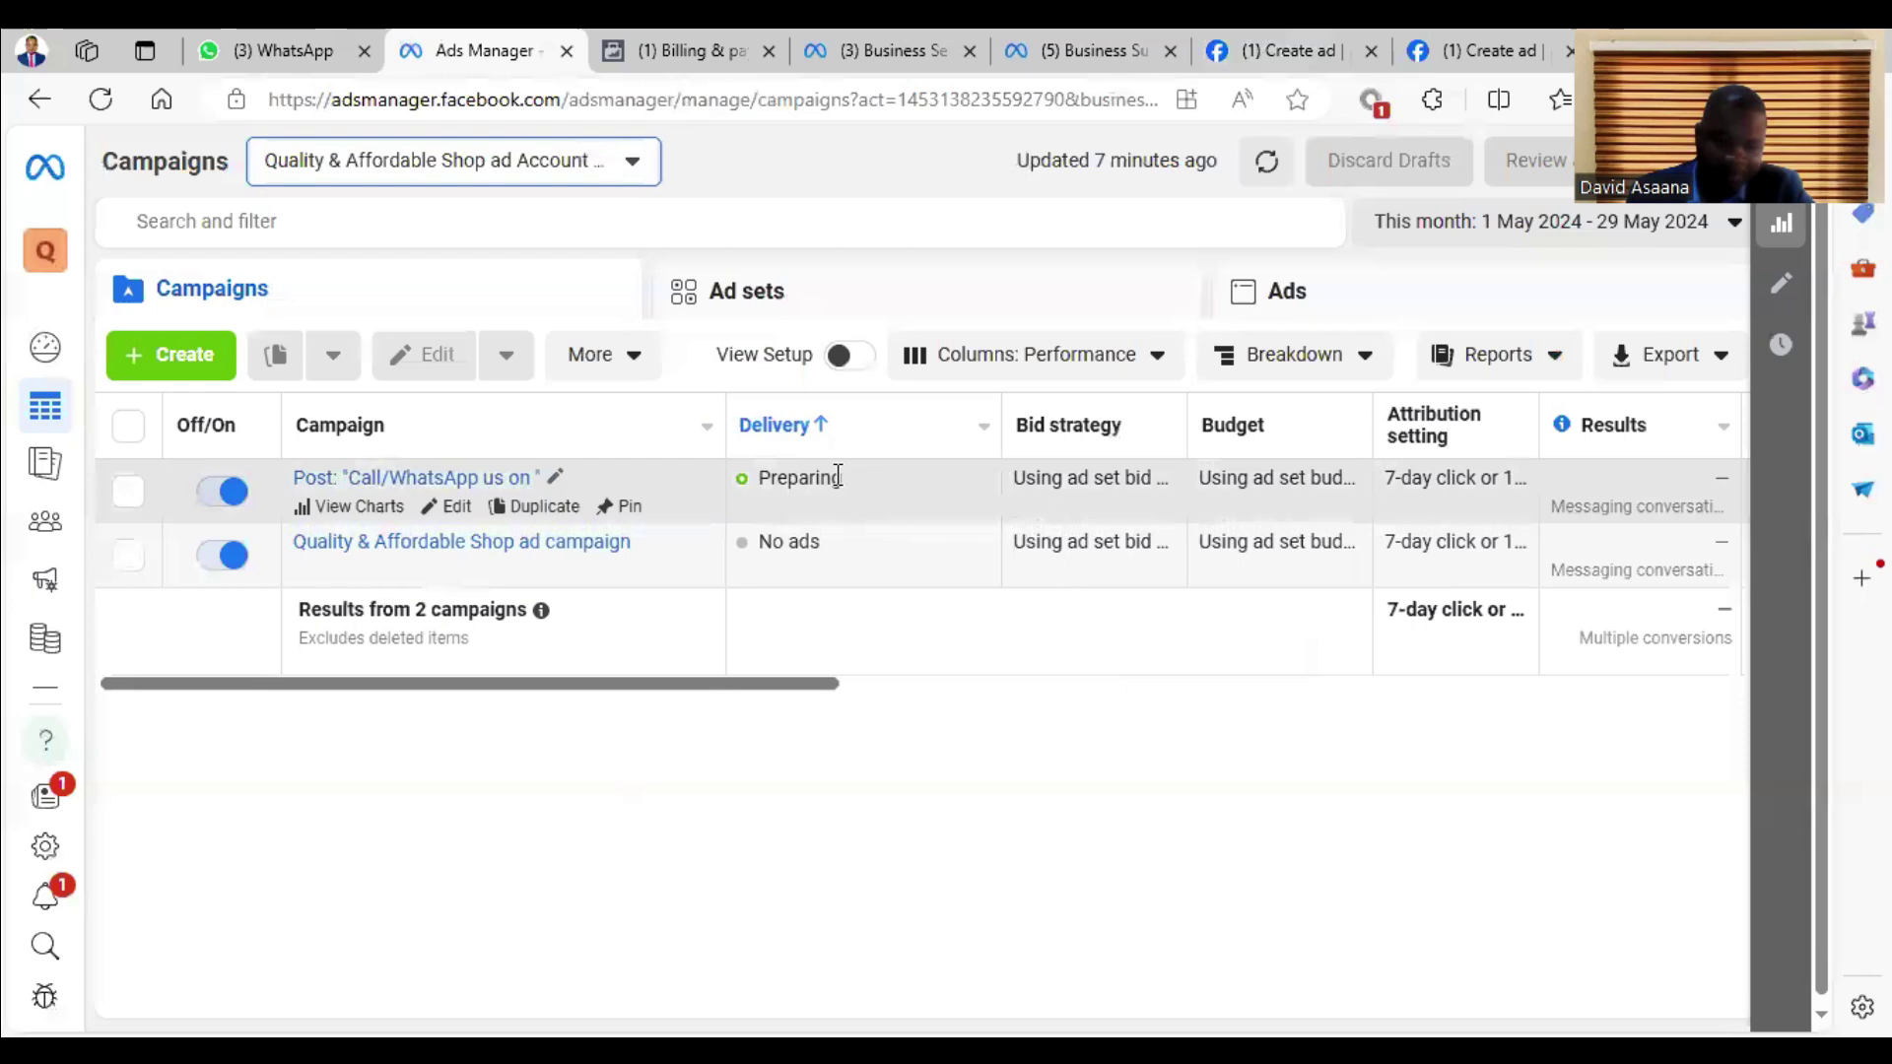
mouse_move(774, 477)
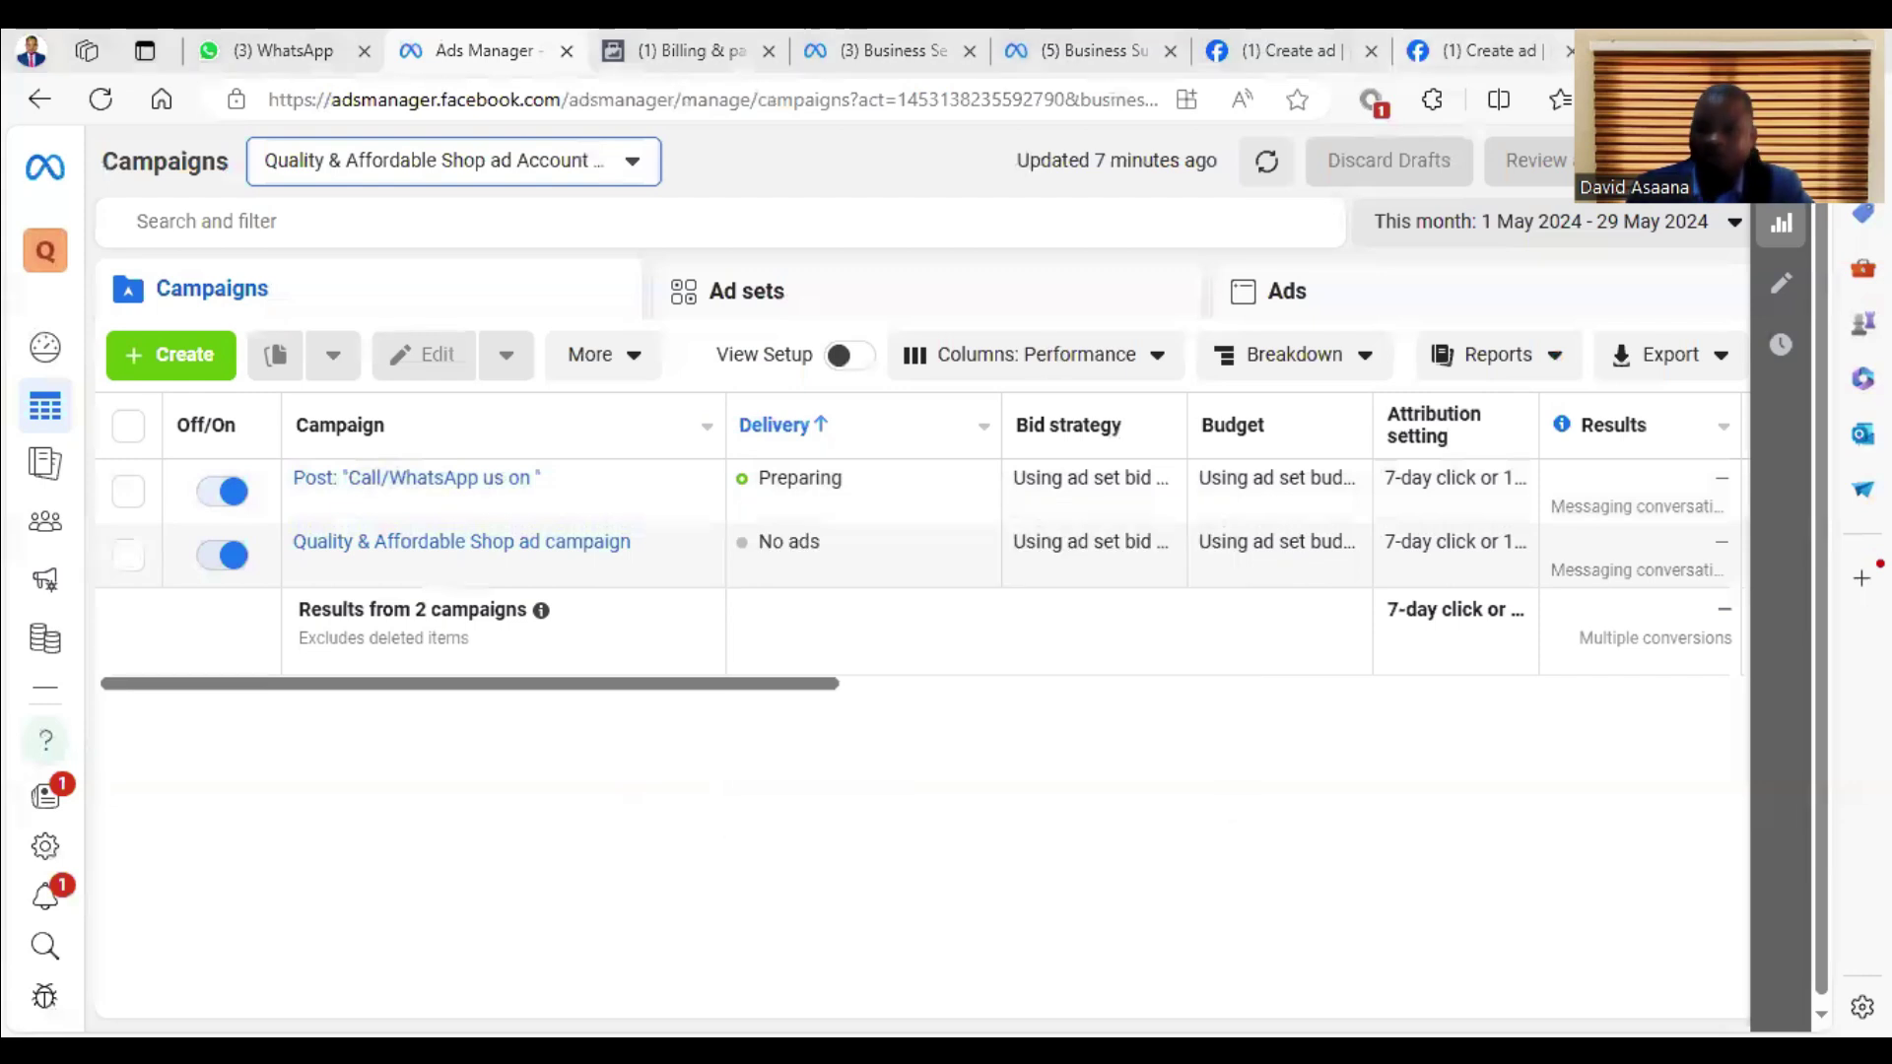
key(ctrl+t)
click(122, 154)
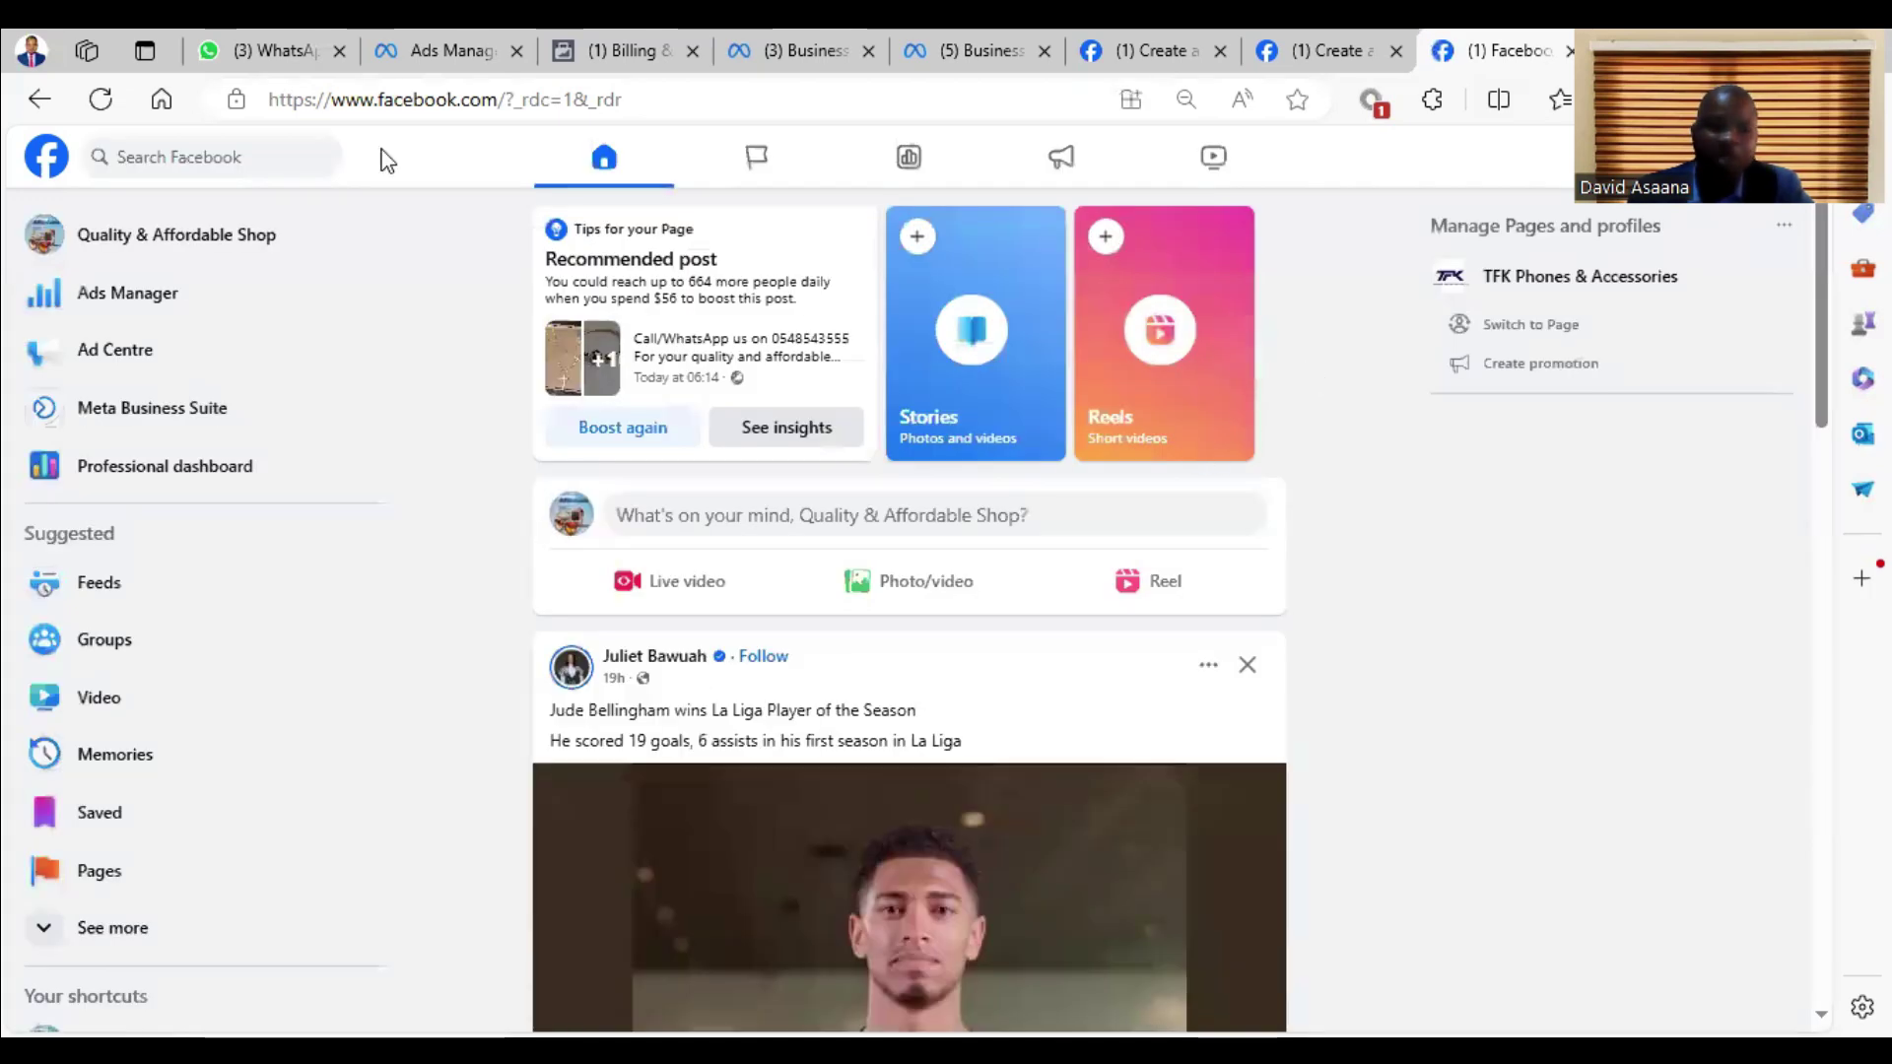
Step: Go to the Quality & Affordable Shop page and boost its jewellery photo post again
click(220, 232)
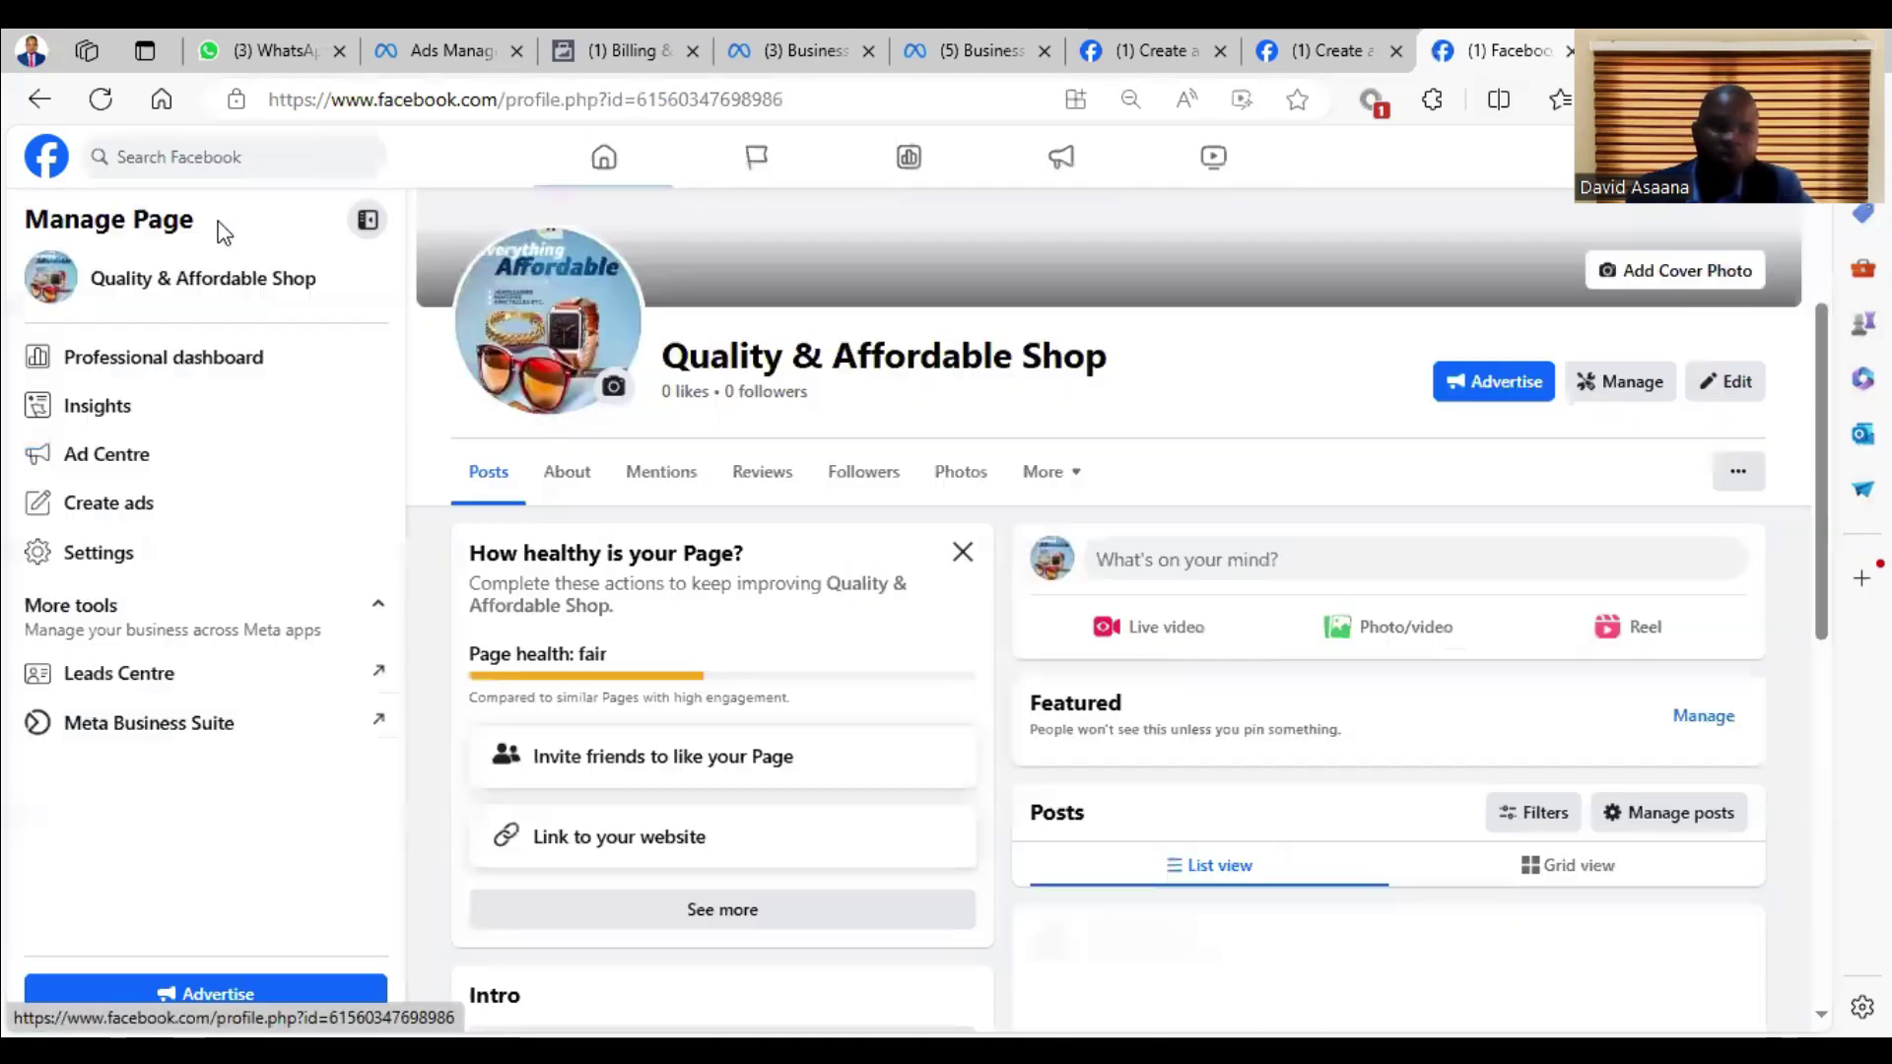
scroll(1597, 532, down, 10)
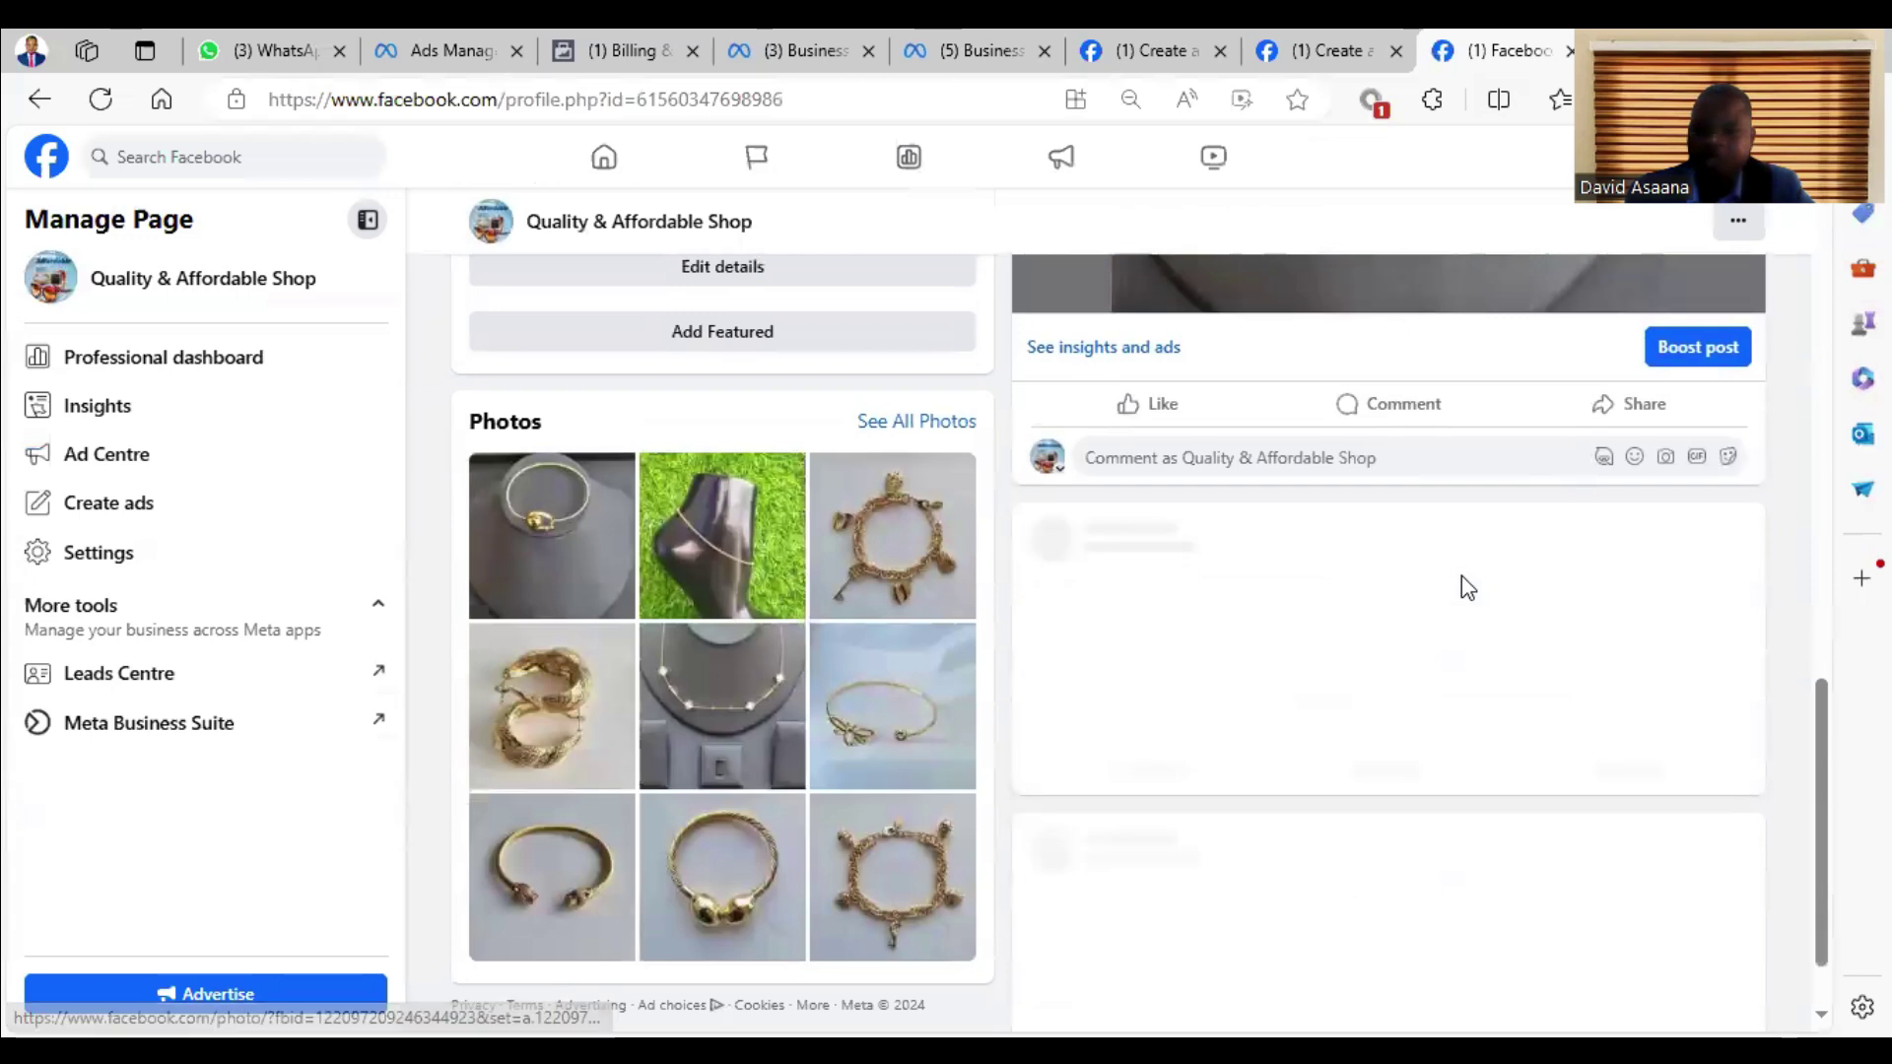
scroll(1557, 518, down, 5)
scroll(1415, 464, up, 8)
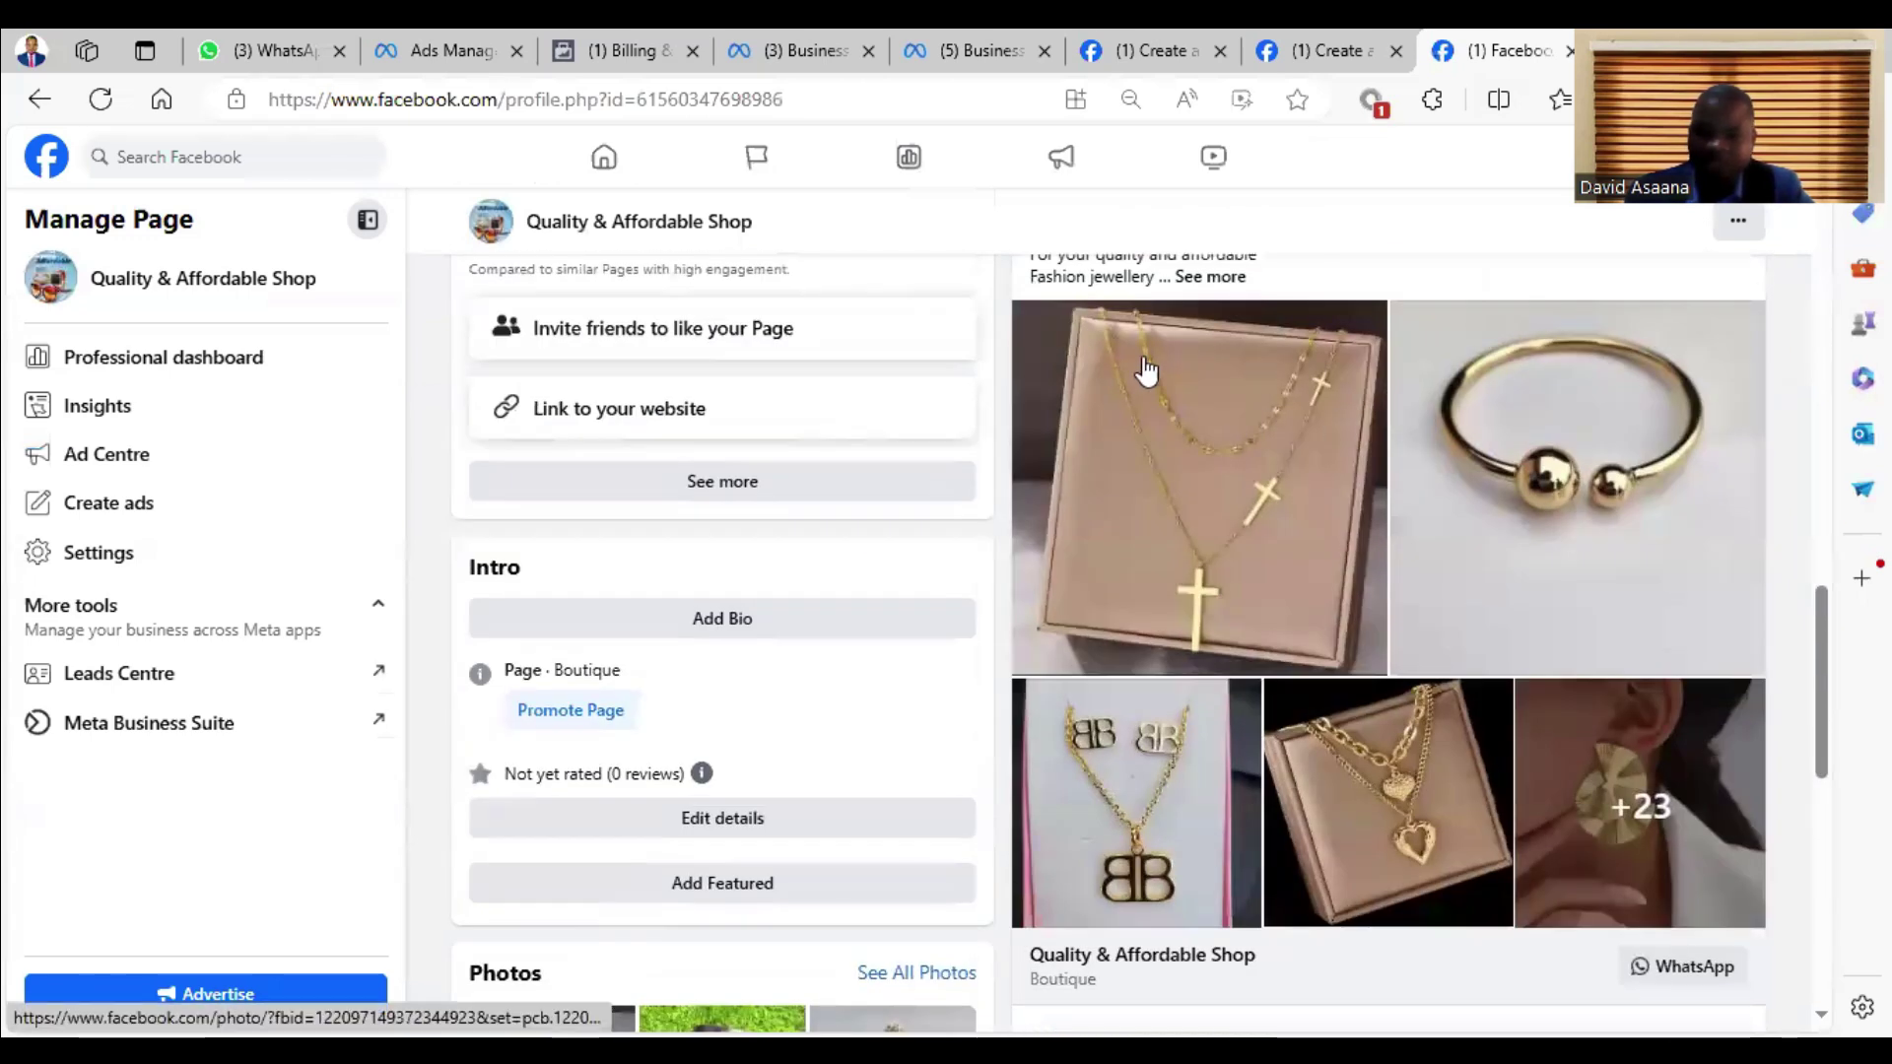
scroll(1168, 348, up, 2)
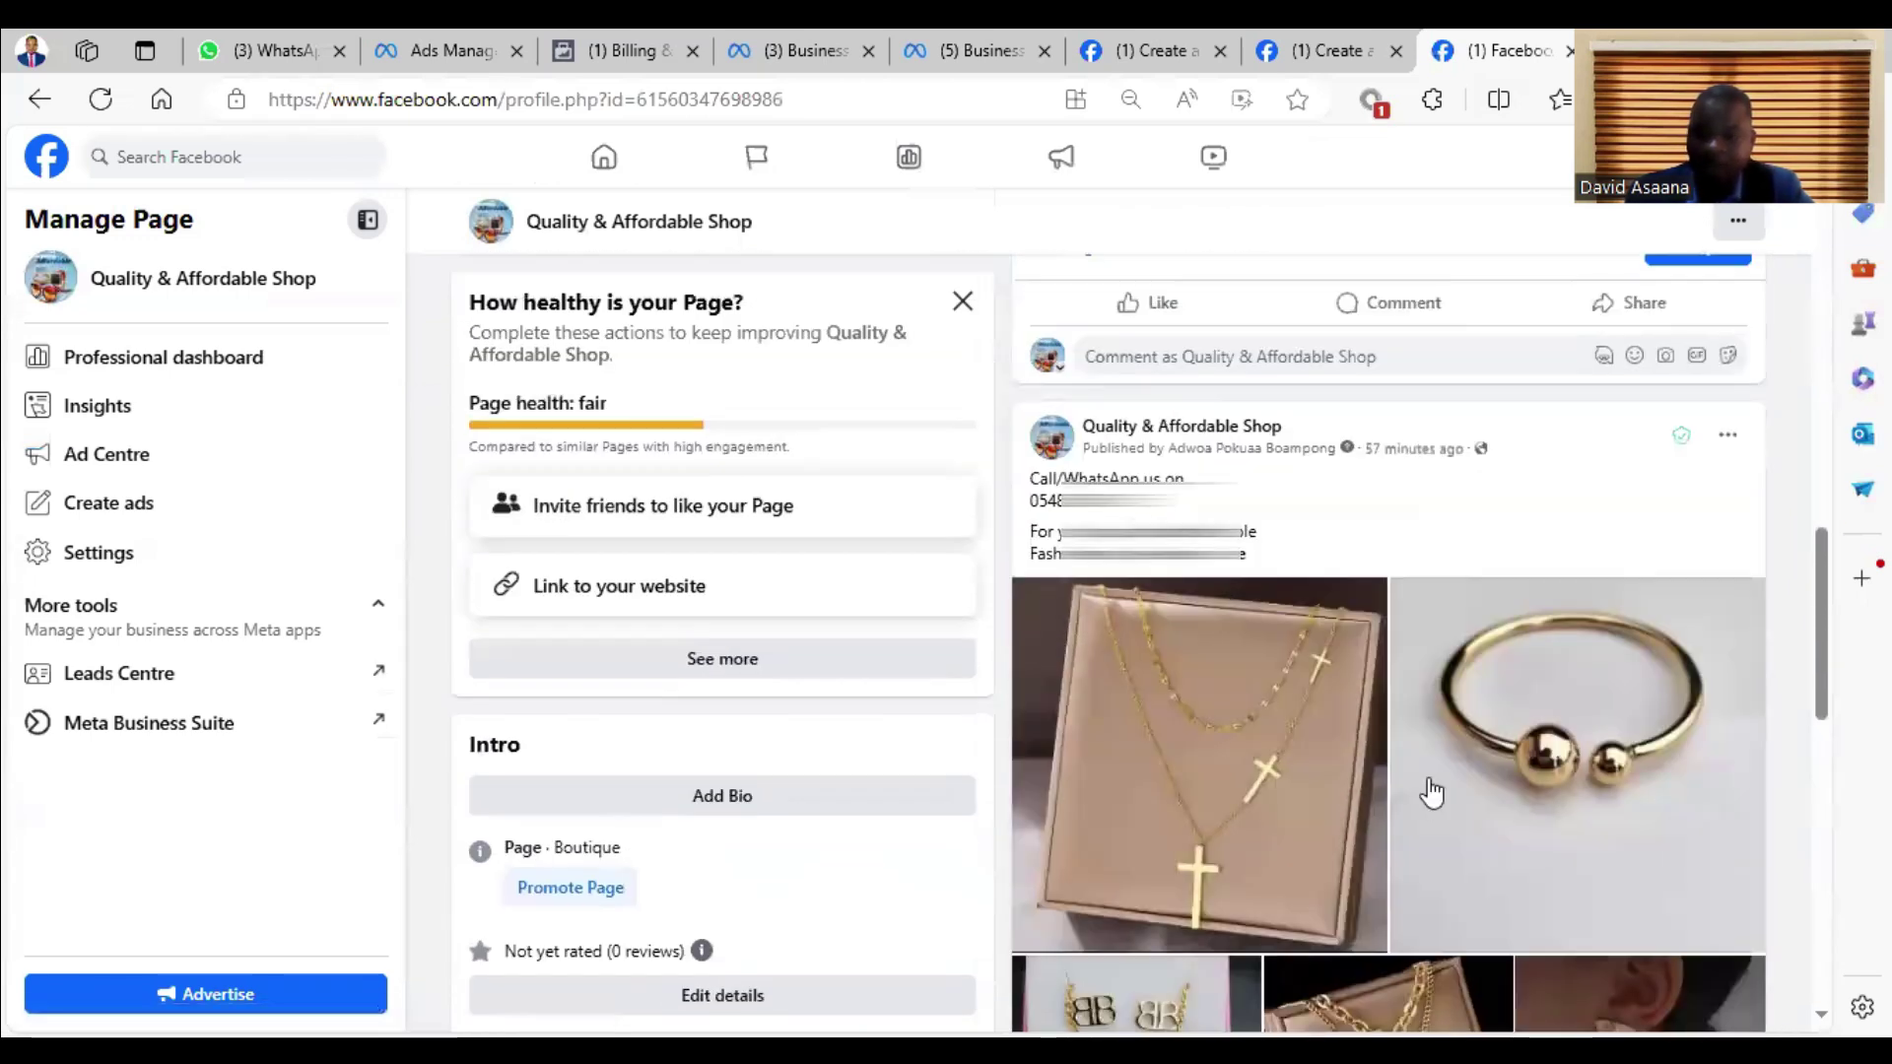
scroll(1523, 701, down, 5)
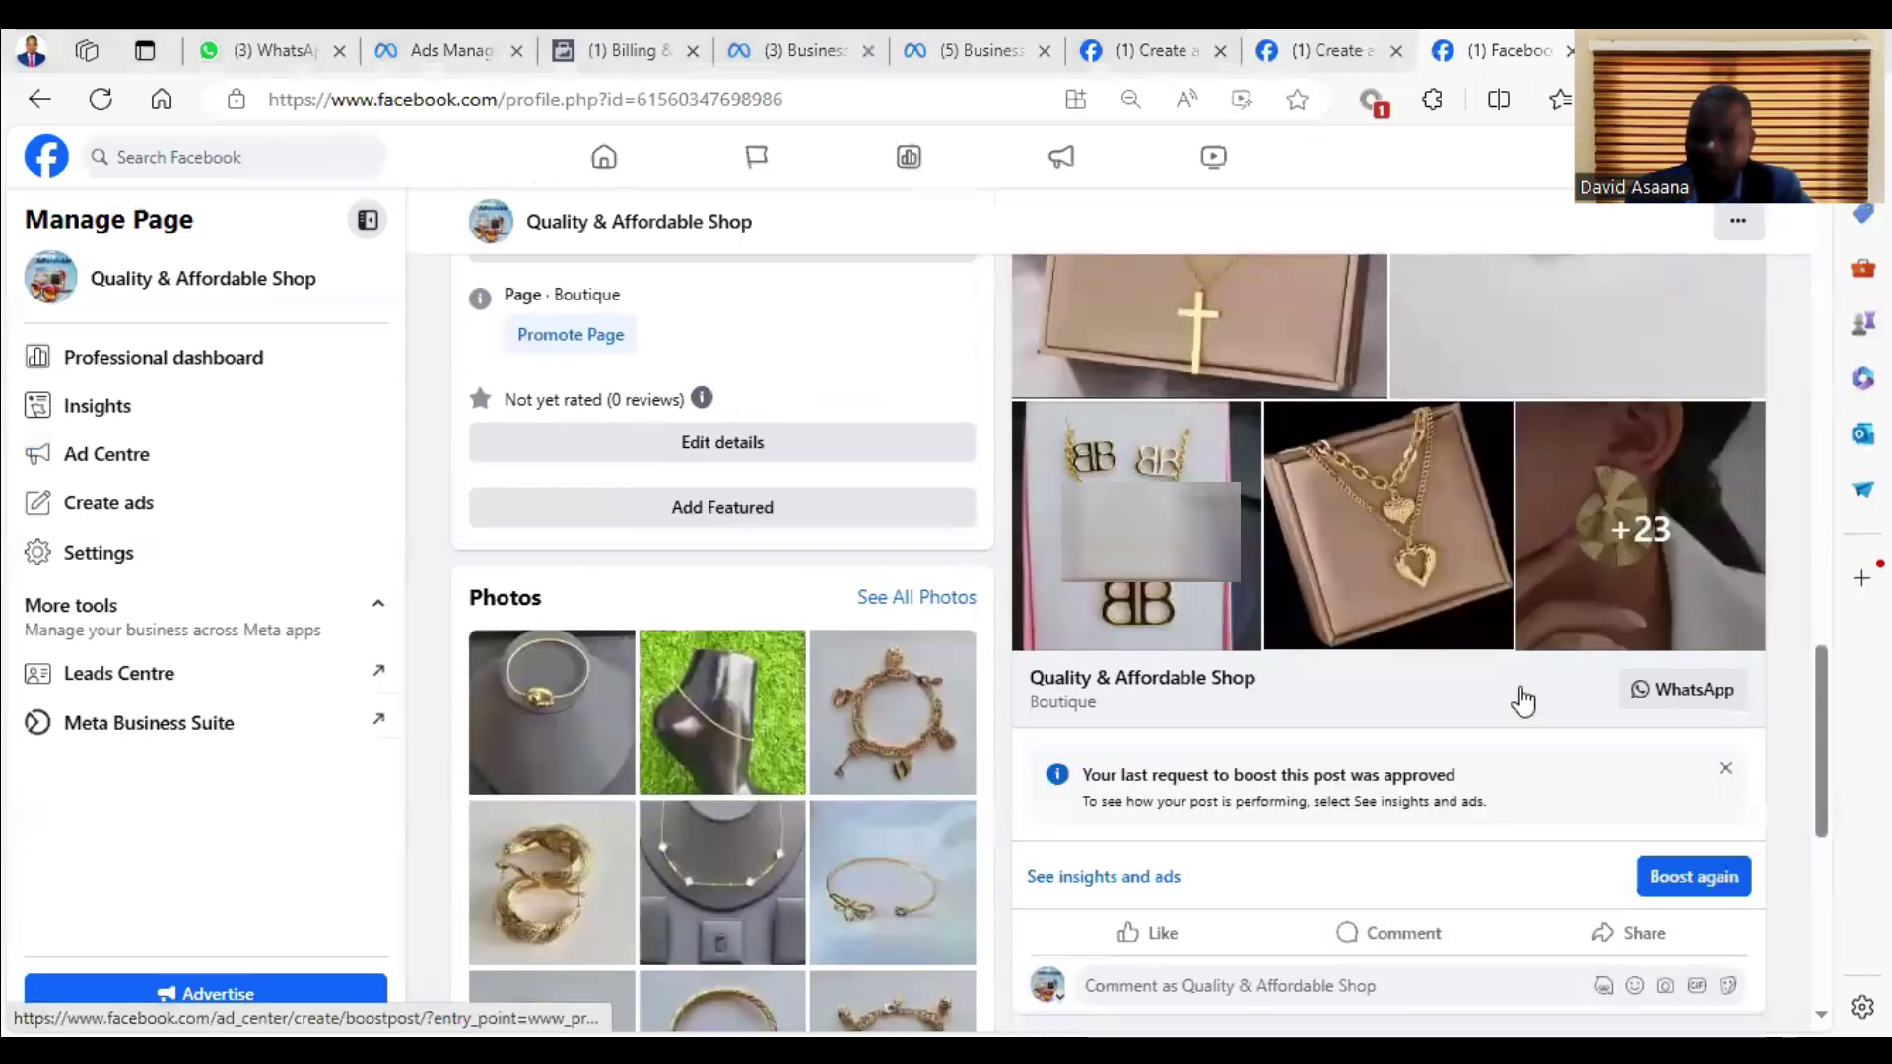
click(1520, 697)
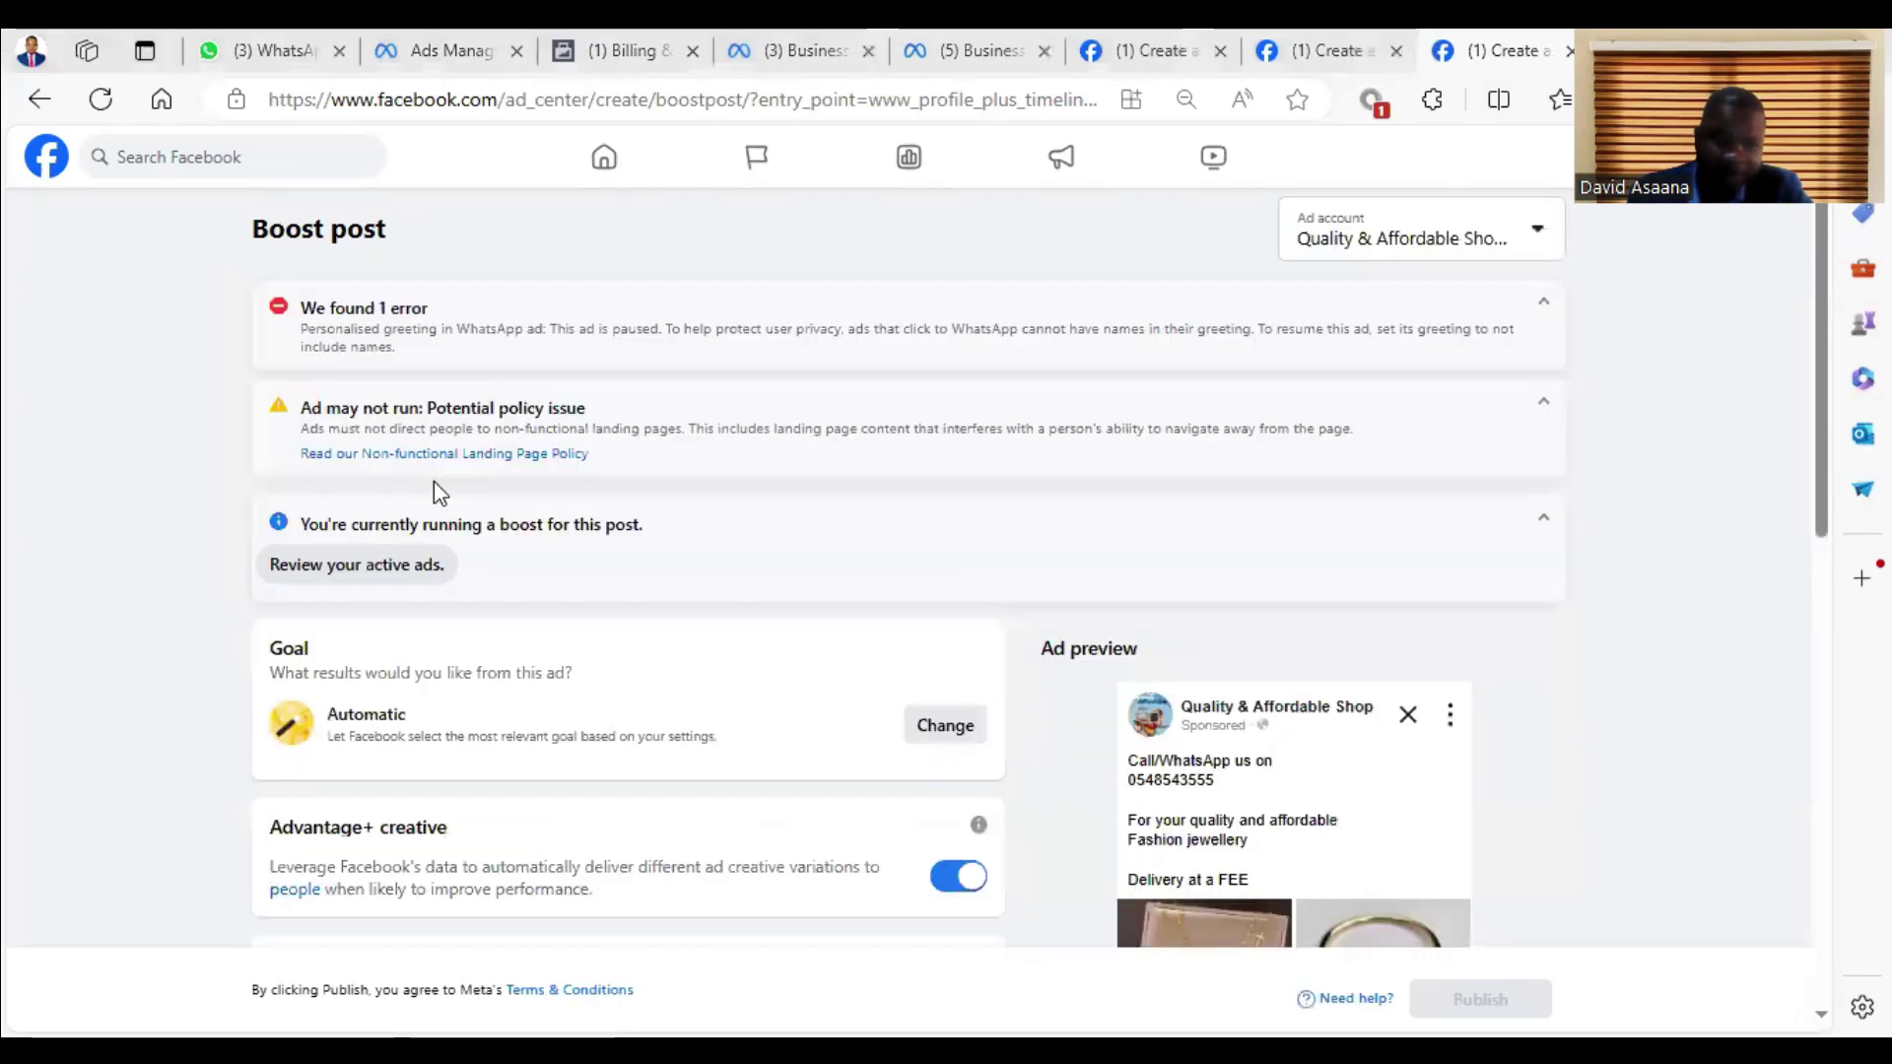
Step: Untick Messenger so only WhatsApp receives the boost's messages
scroll(659, 528, down, 3)
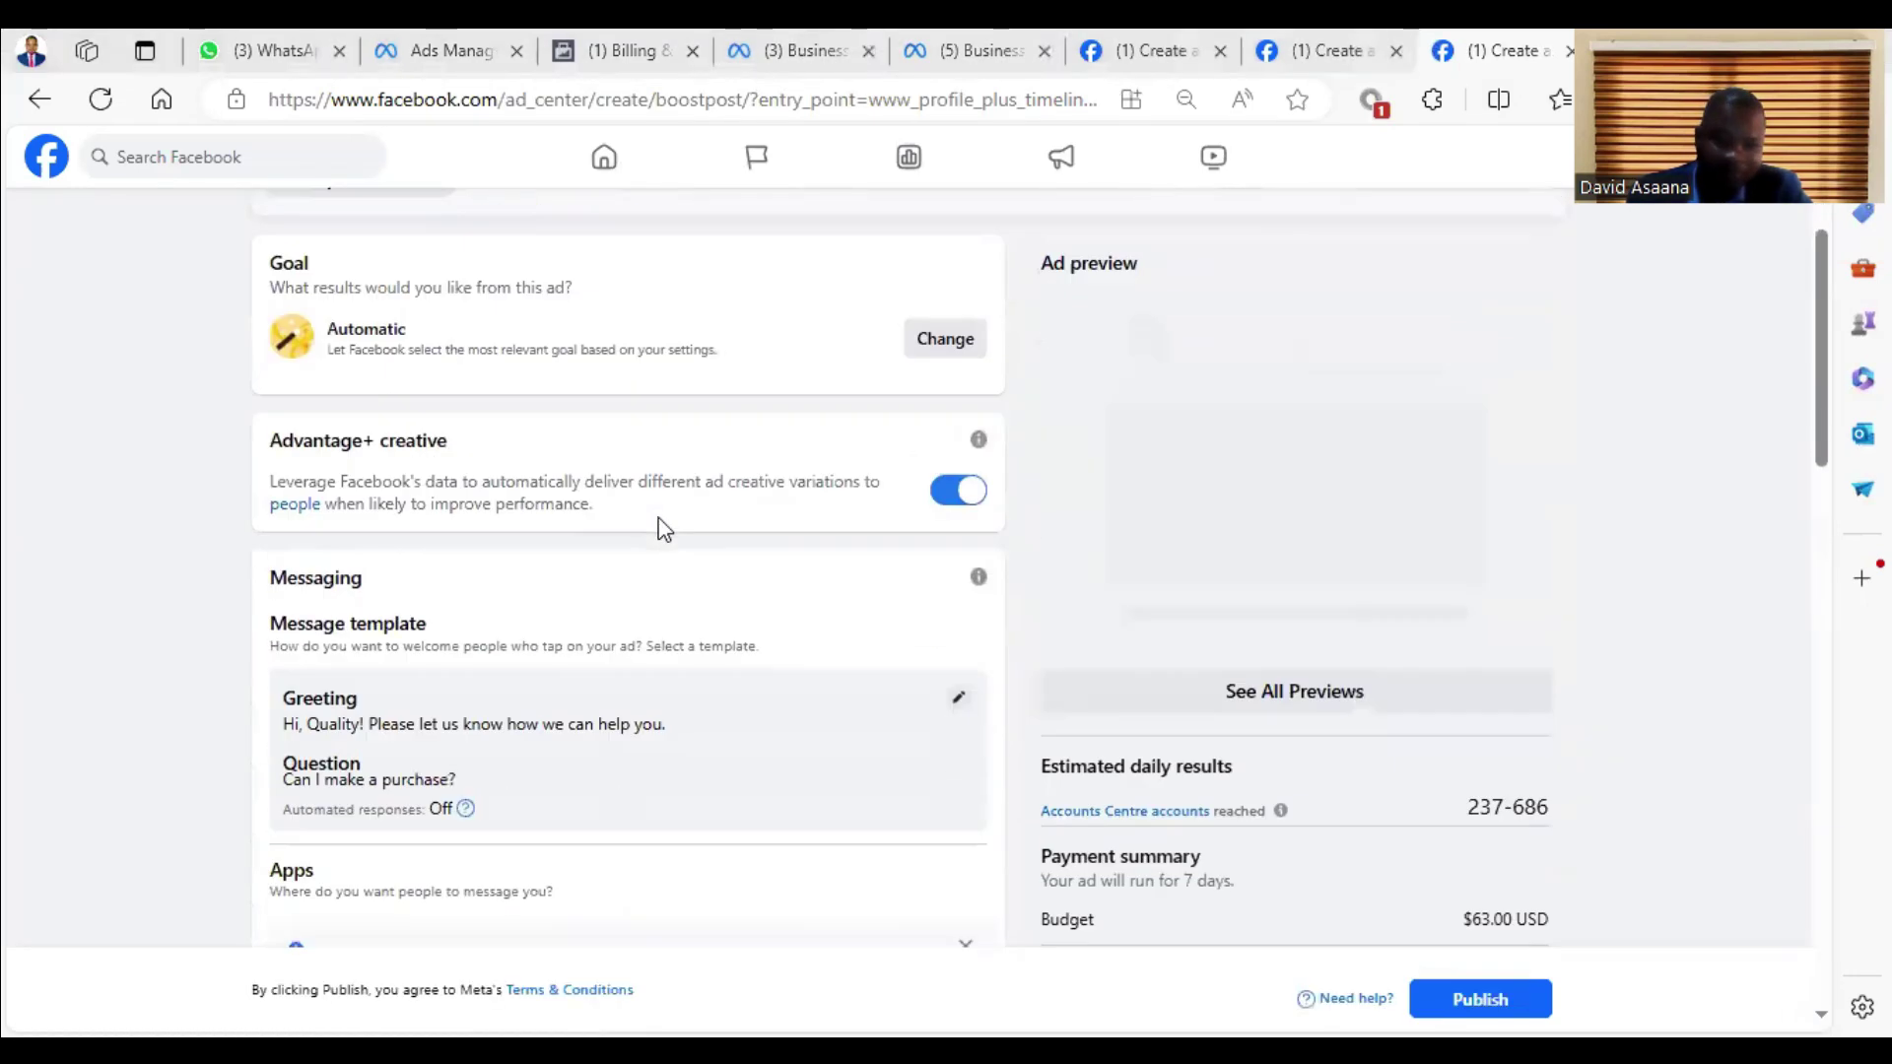
scroll(583, 541, down, 3)
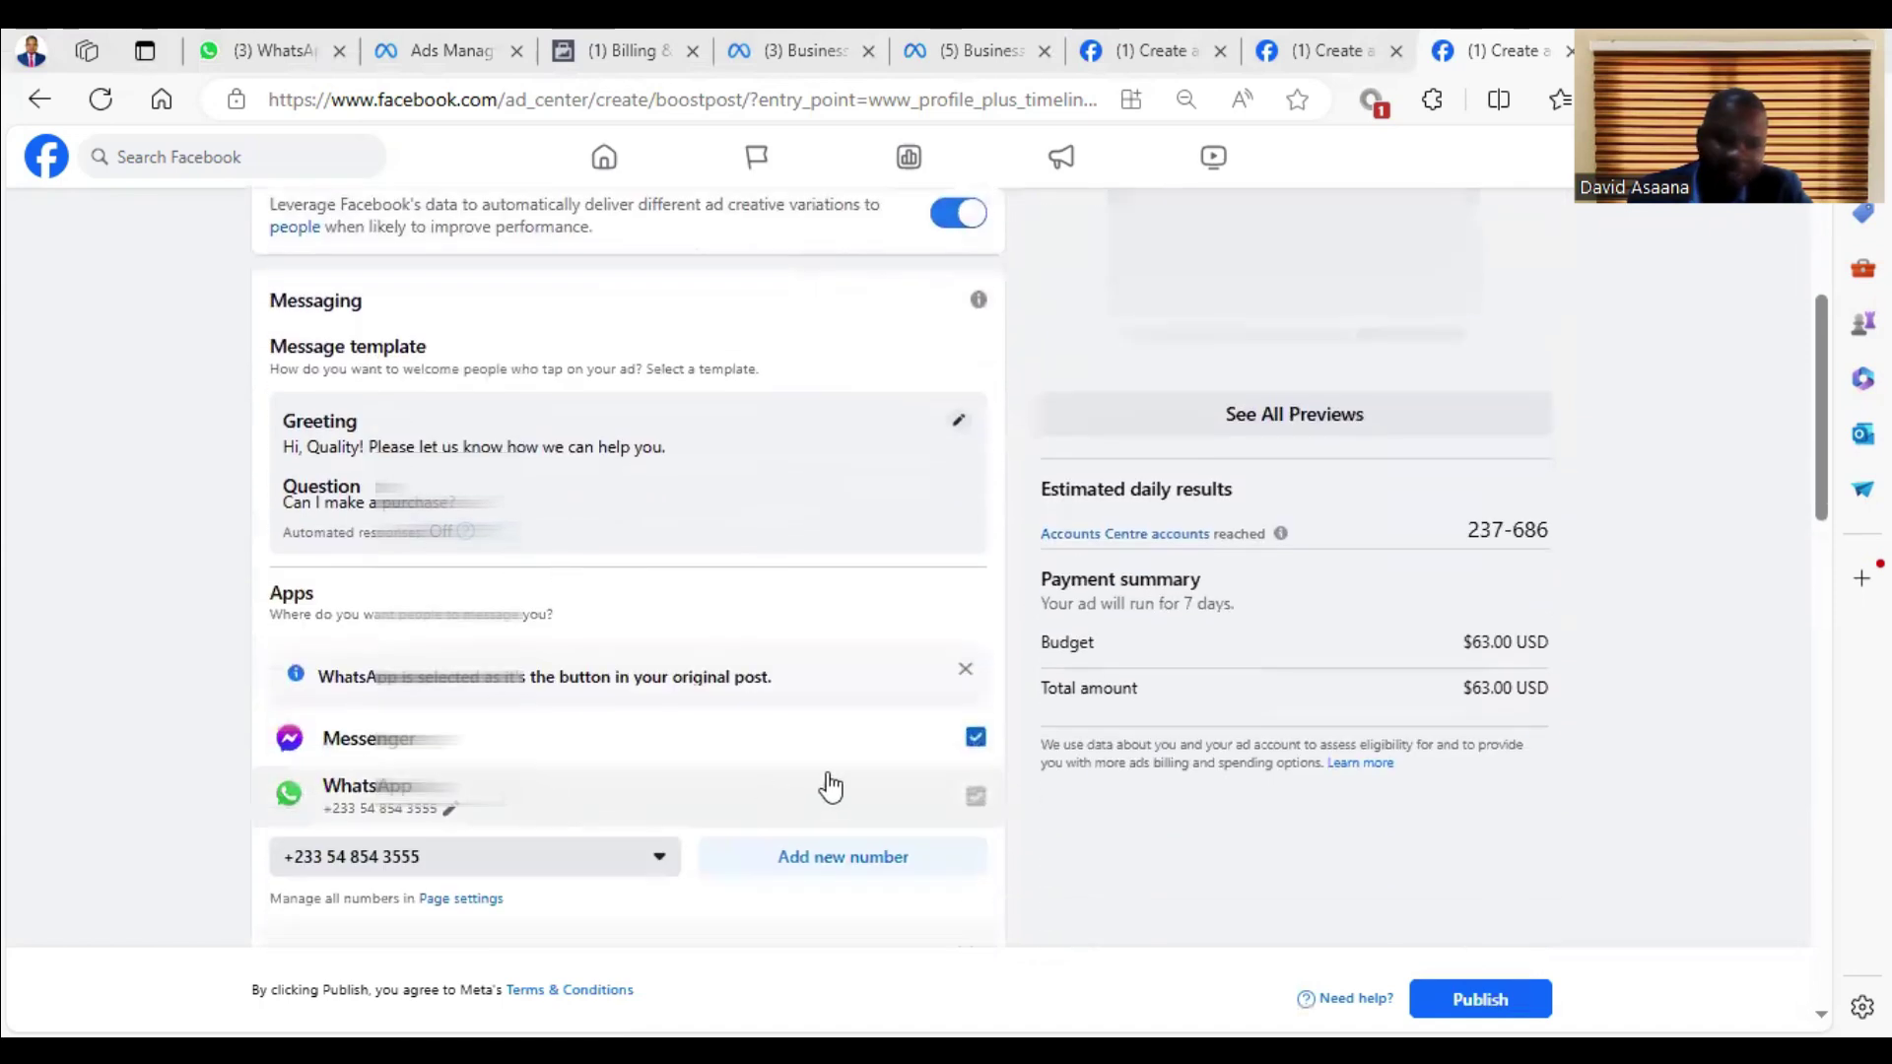
scroll(824, 781, down, 2)
click(975, 598)
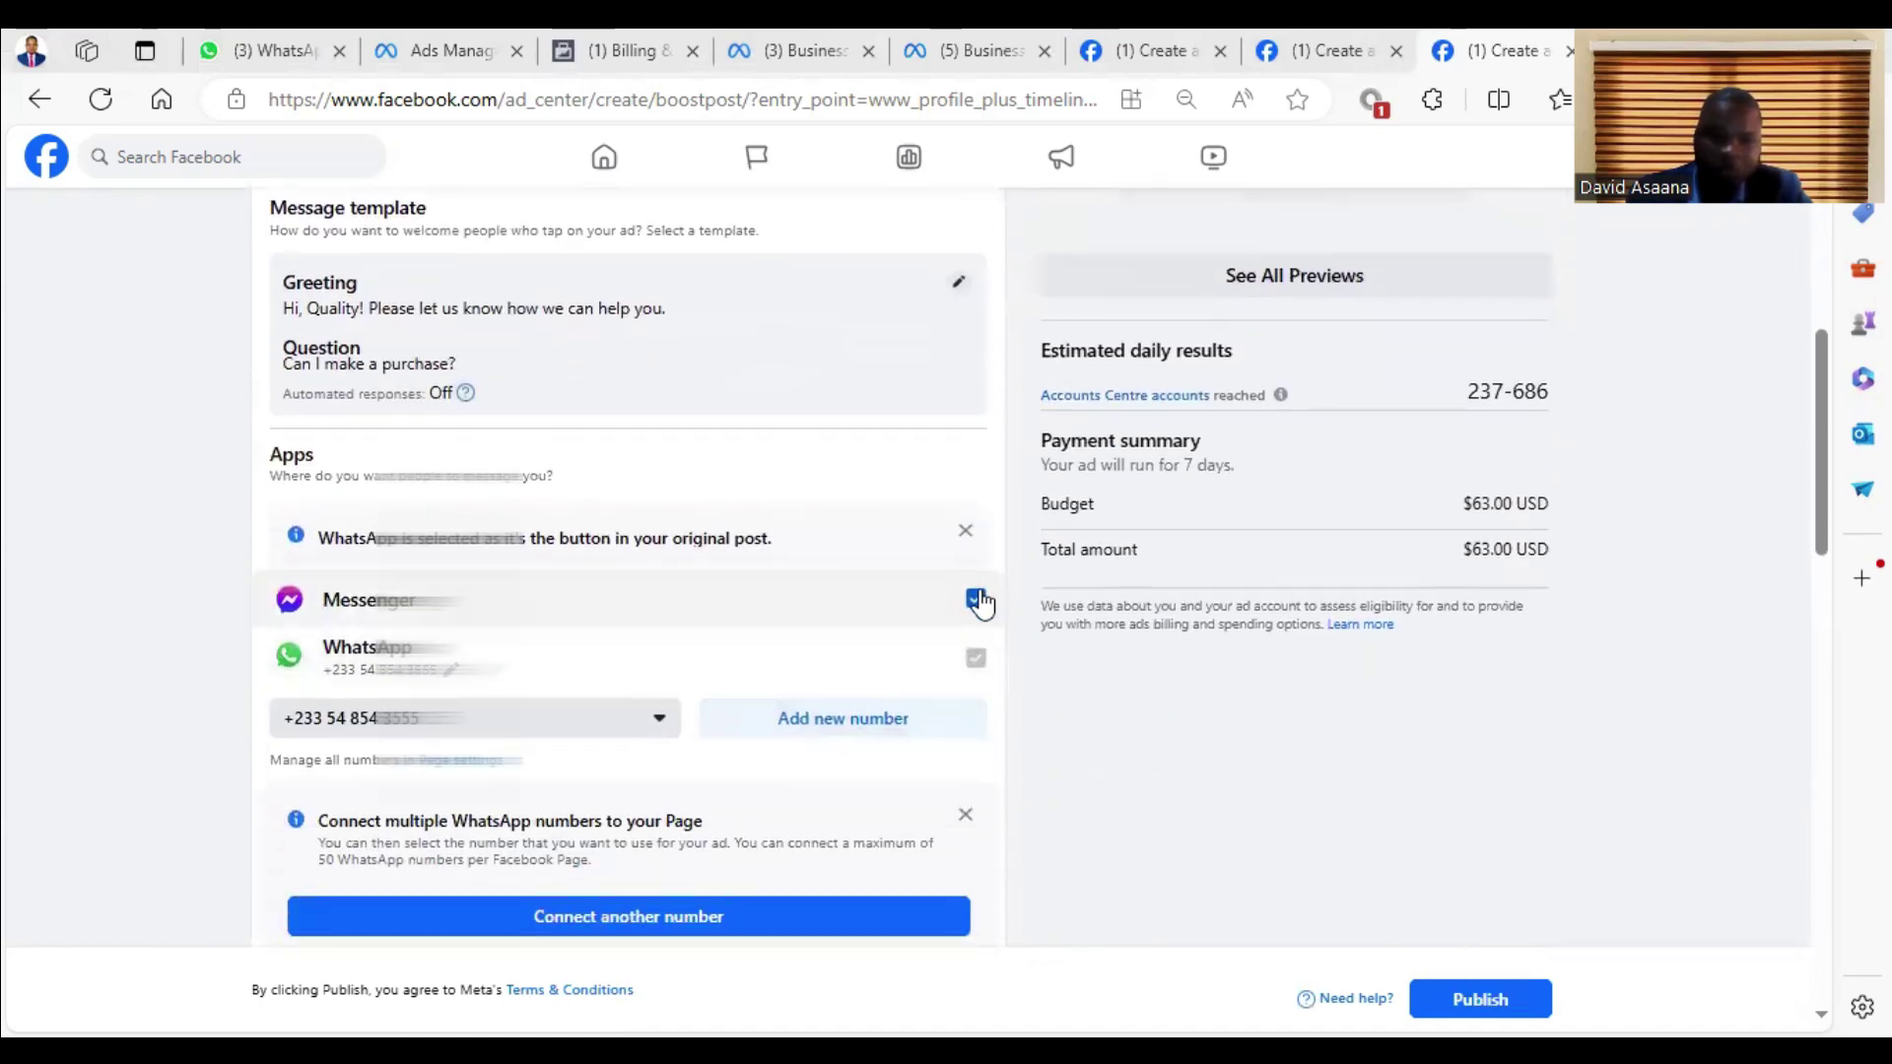
click(975, 598)
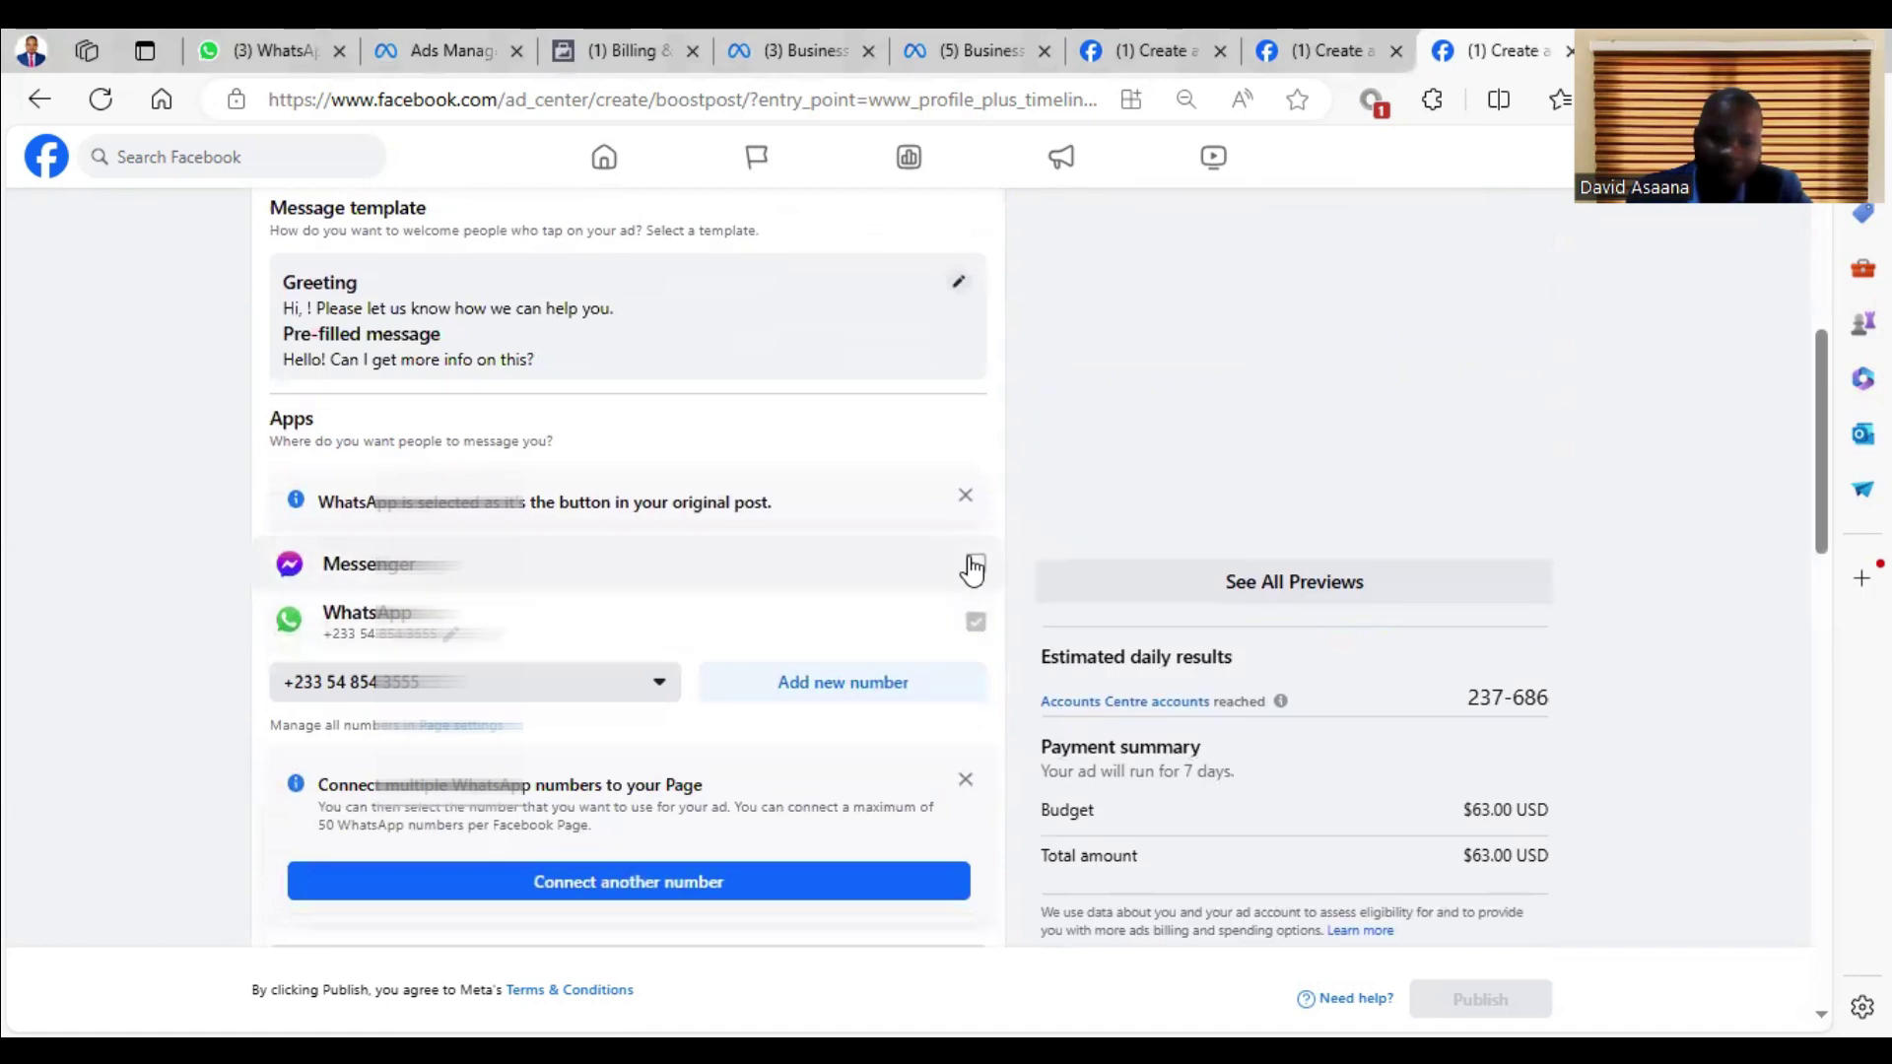
Step: Change the boost's goal to Get more messages
scroll(737, 635, up, 7)
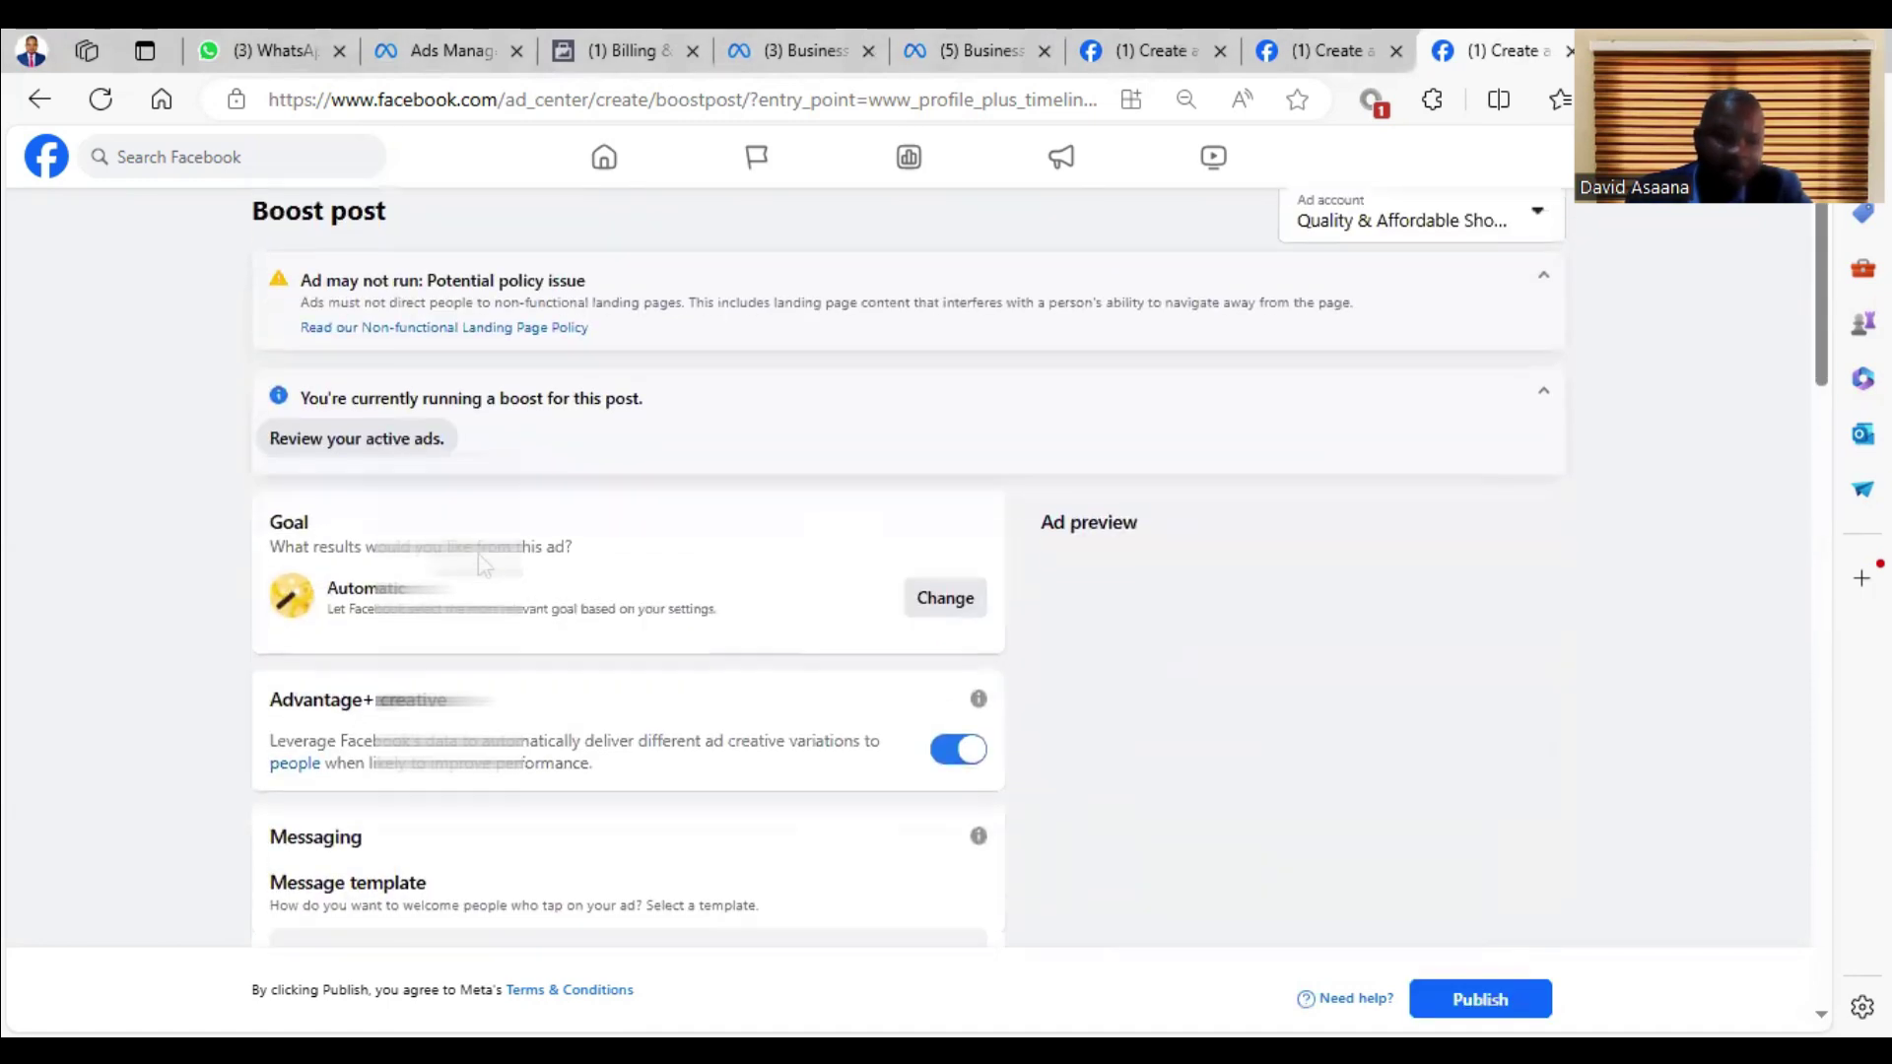
scroll(790, 621, down, 13)
scroll(790, 621, down, 2)
scroll(701, 634, up, 10)
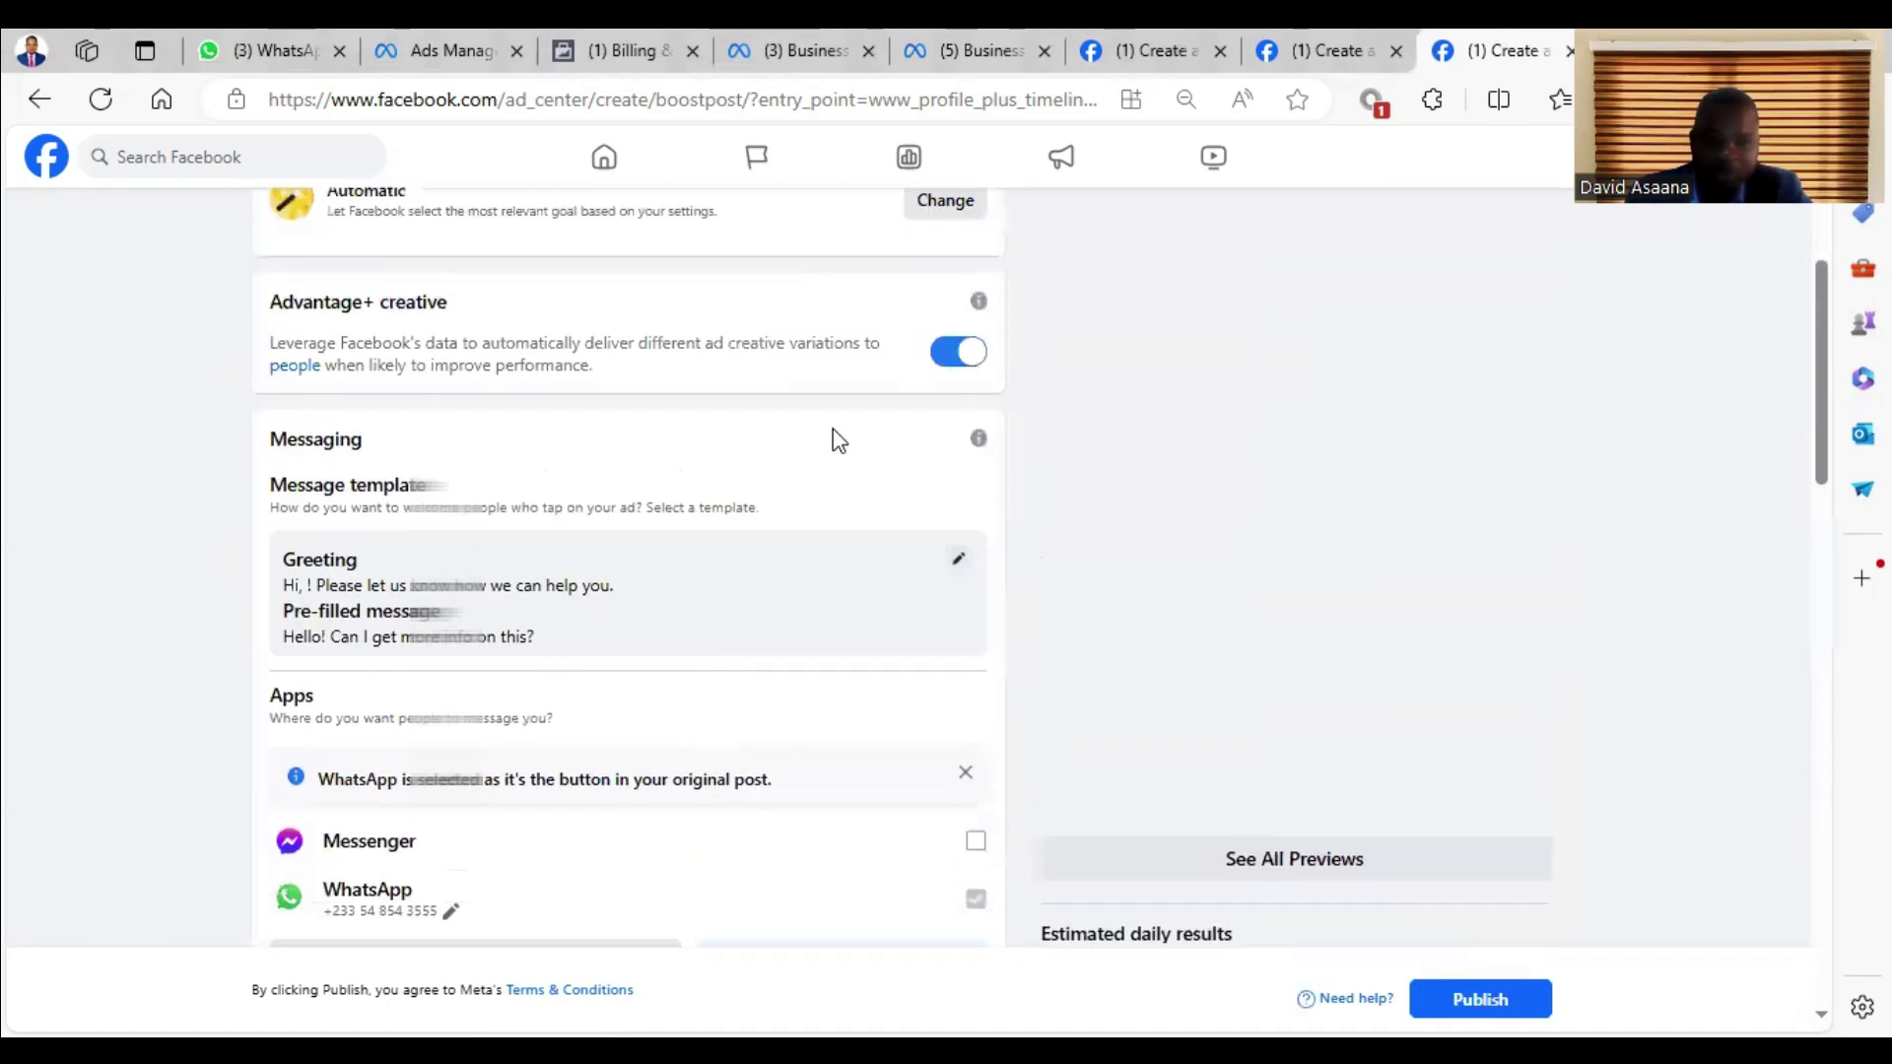
scroll(946, 296, up, 3)
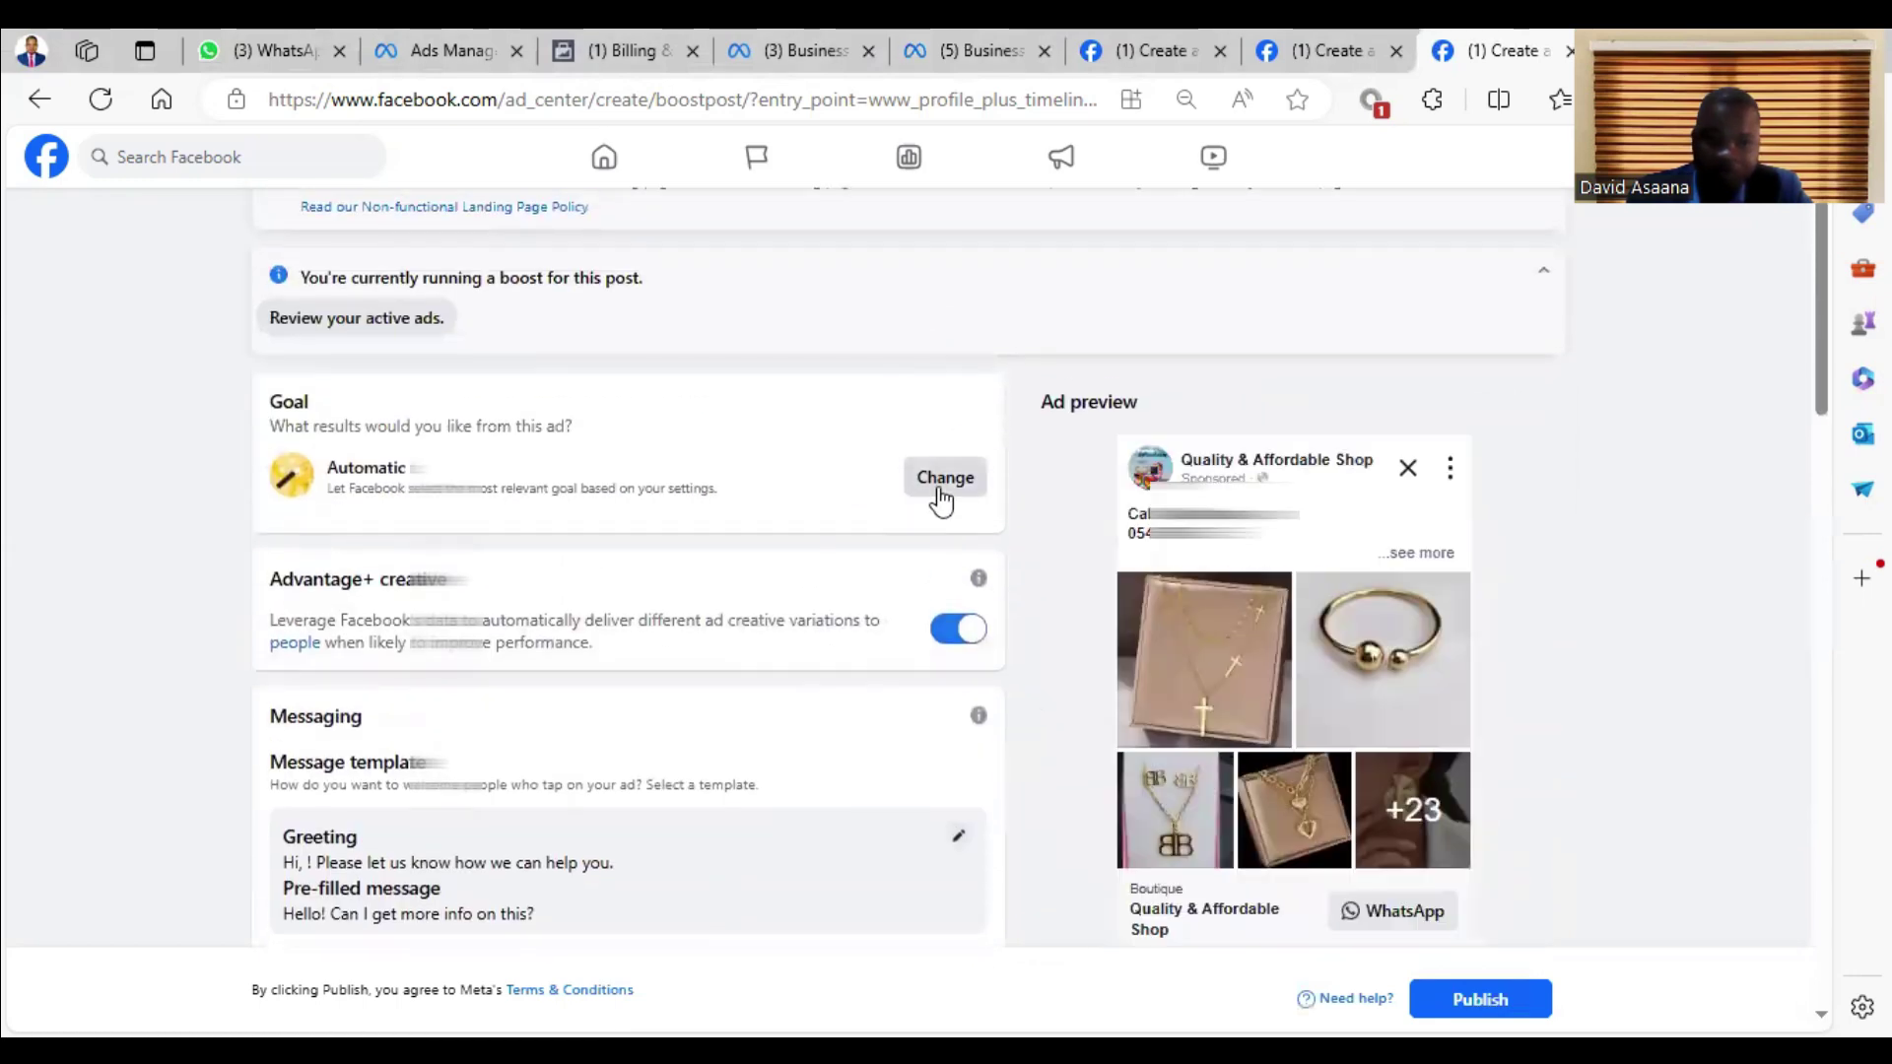
click(937, 483)
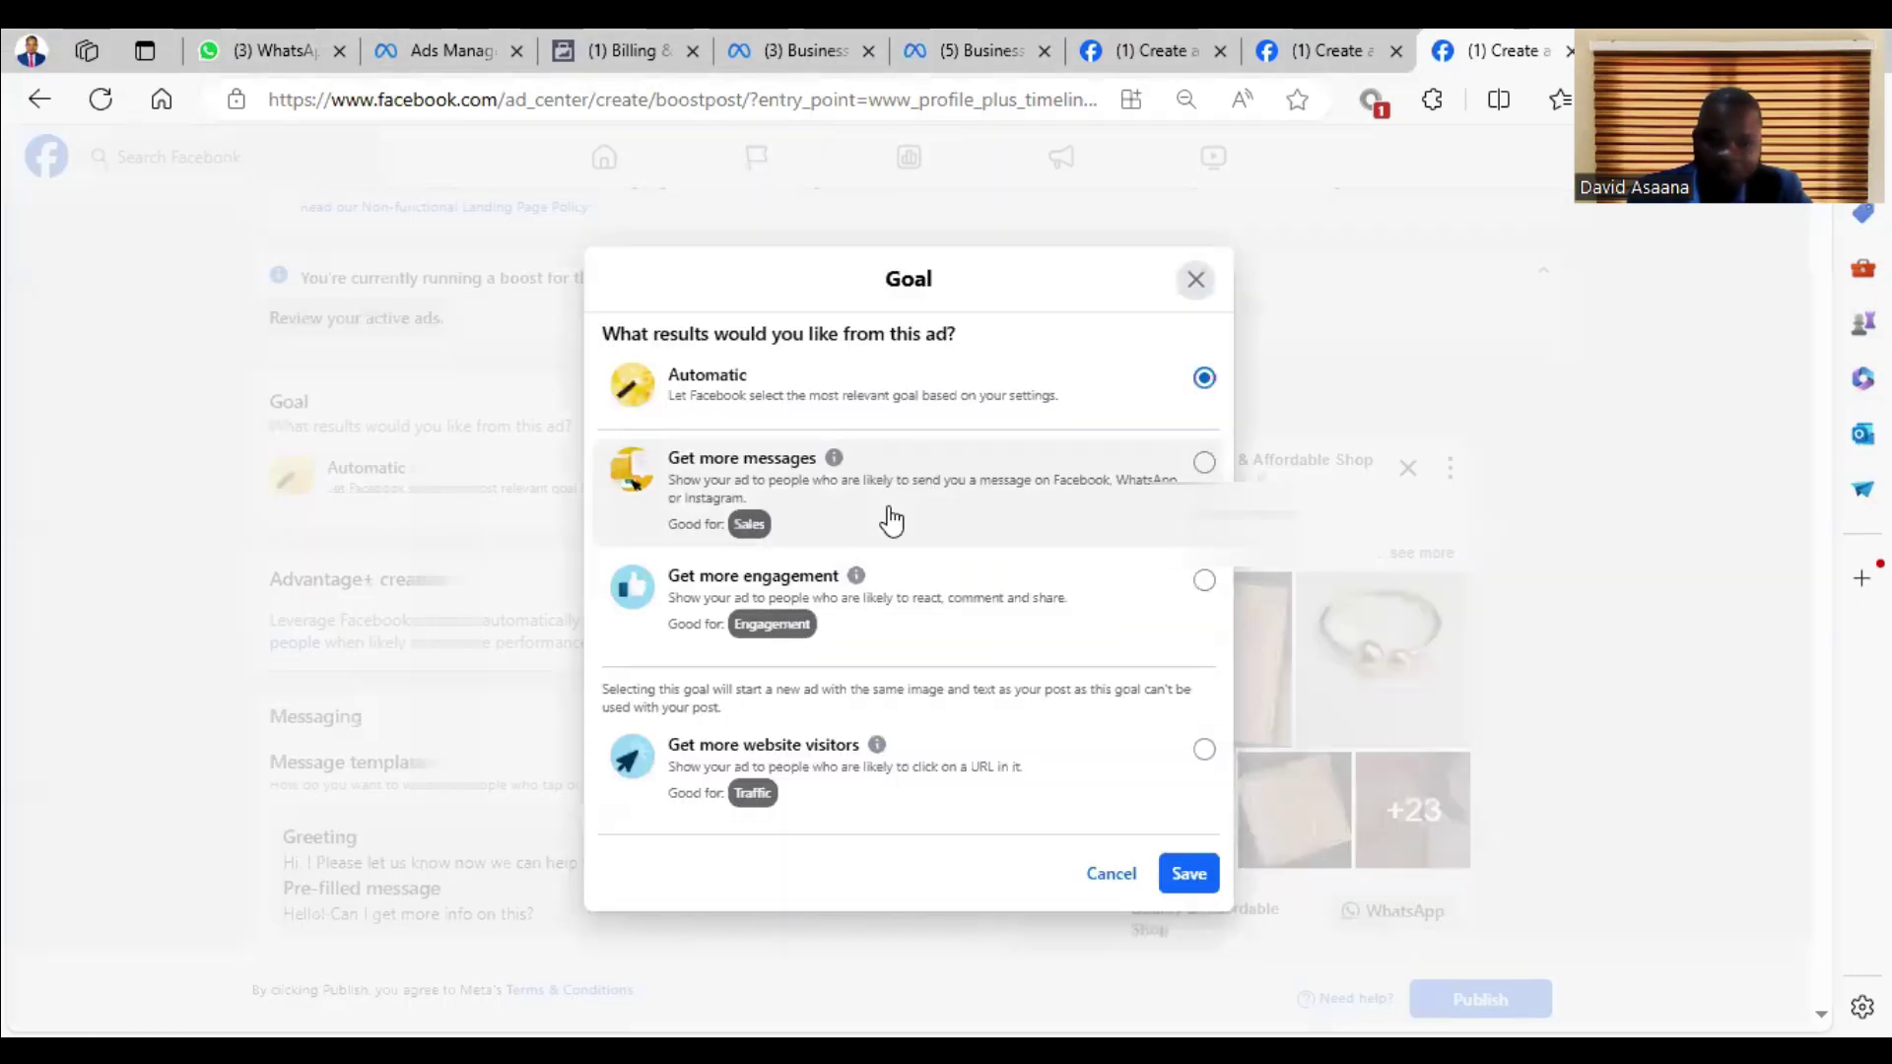
click(888, 520)
click(1189, 873)
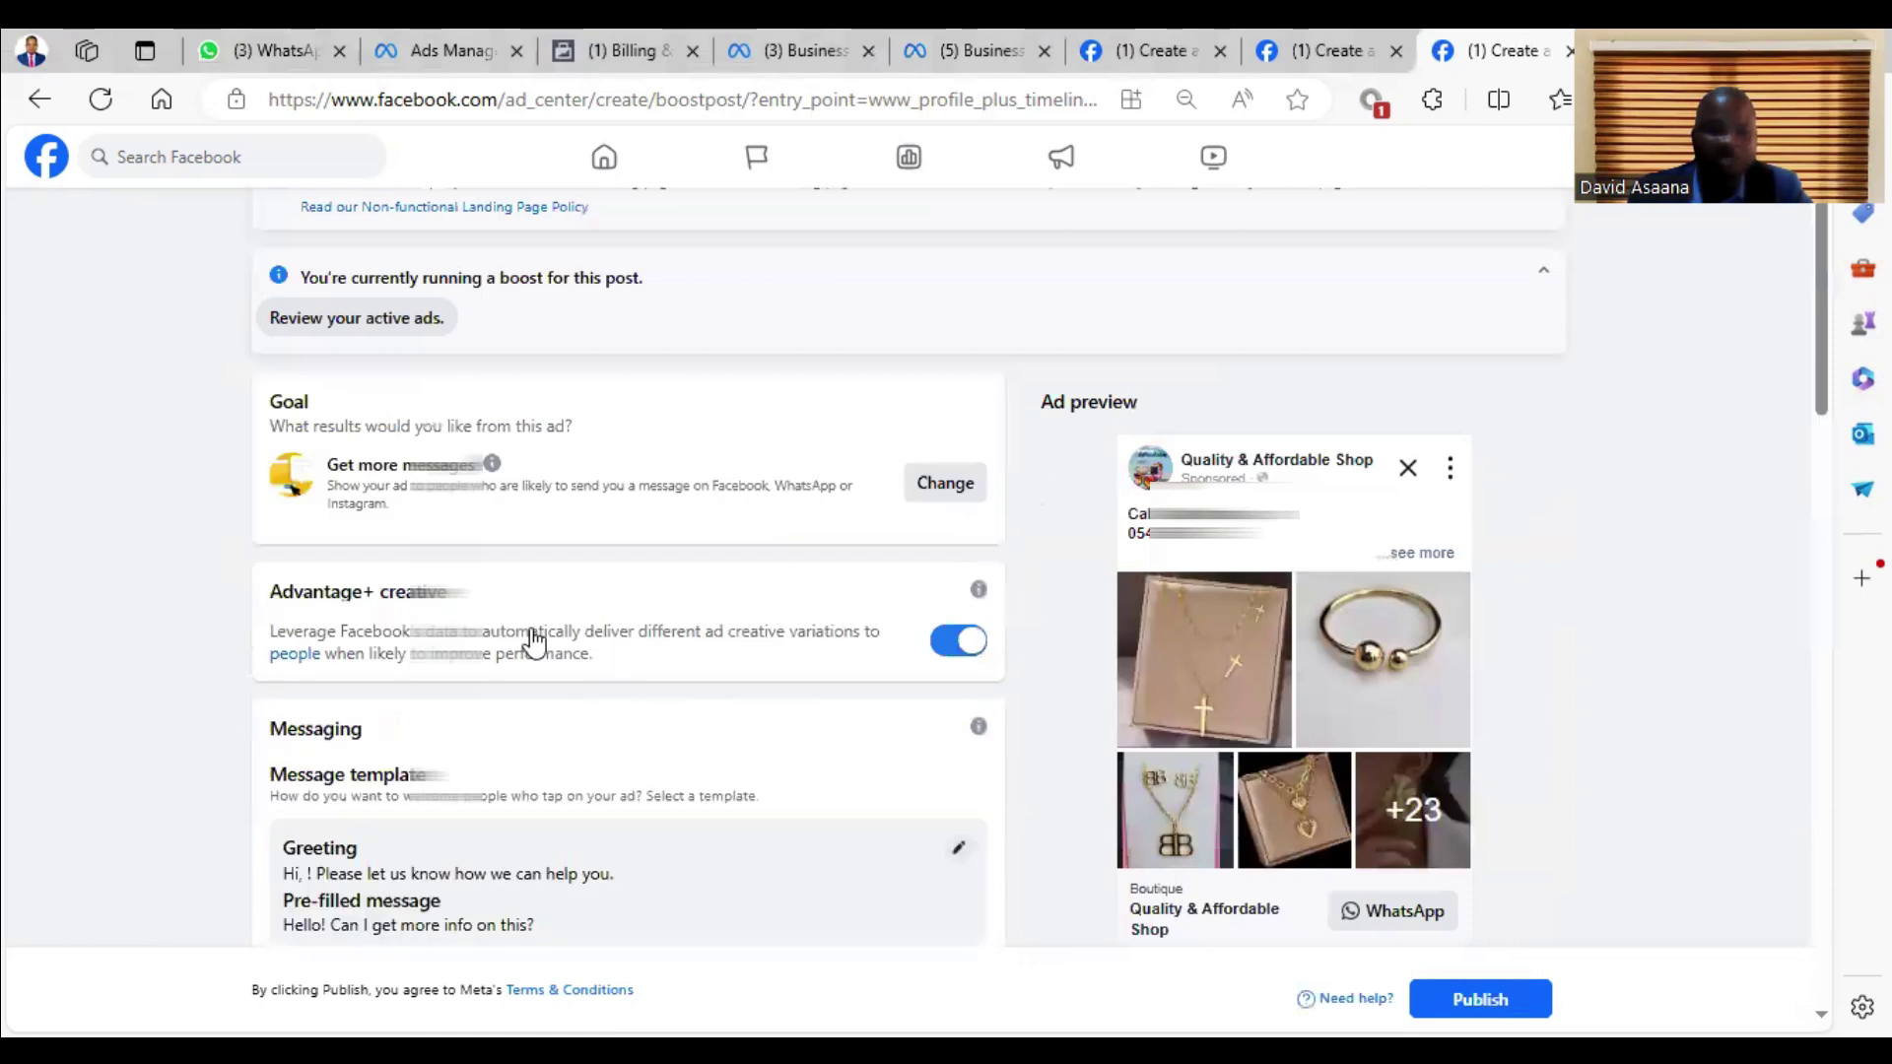
scroll(536, 641, down, 4)
scroll(556, 627, down, 12)
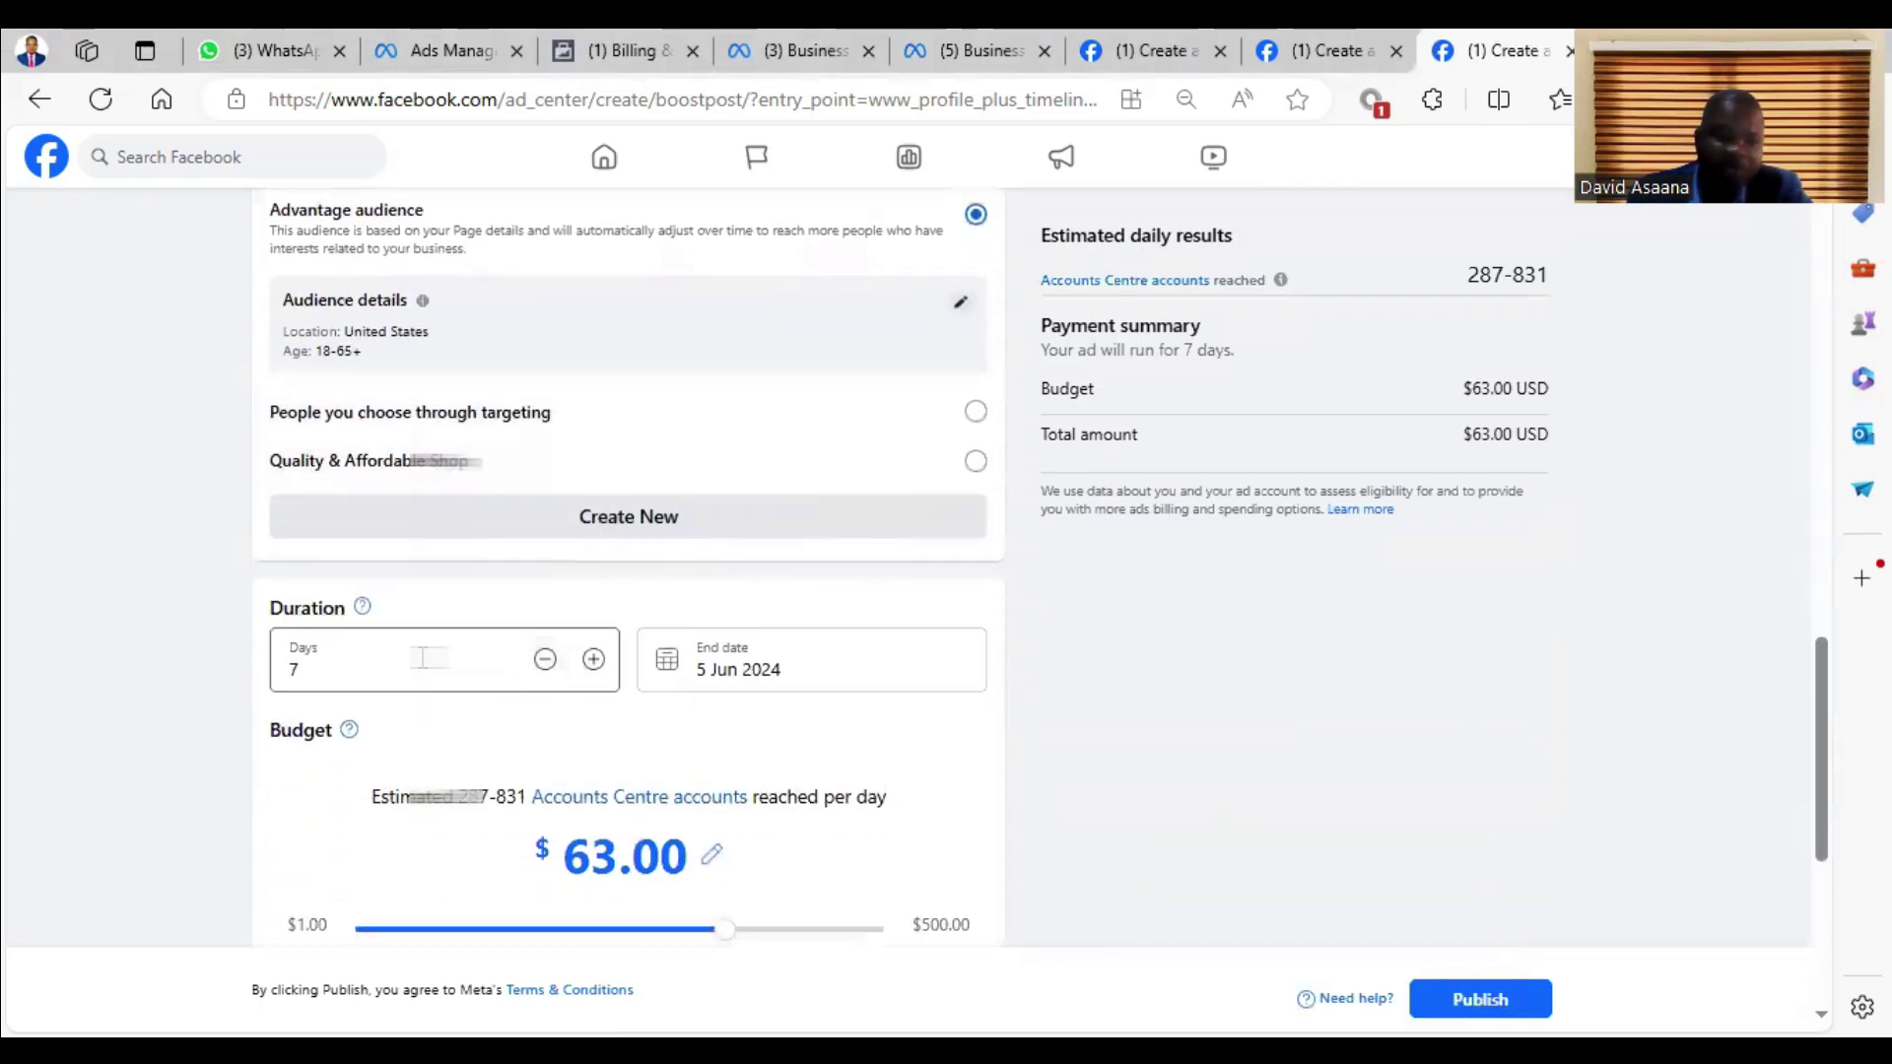
Step: Lower the boost's daily budget to $14.00
scroll(616, 550, down, 1)
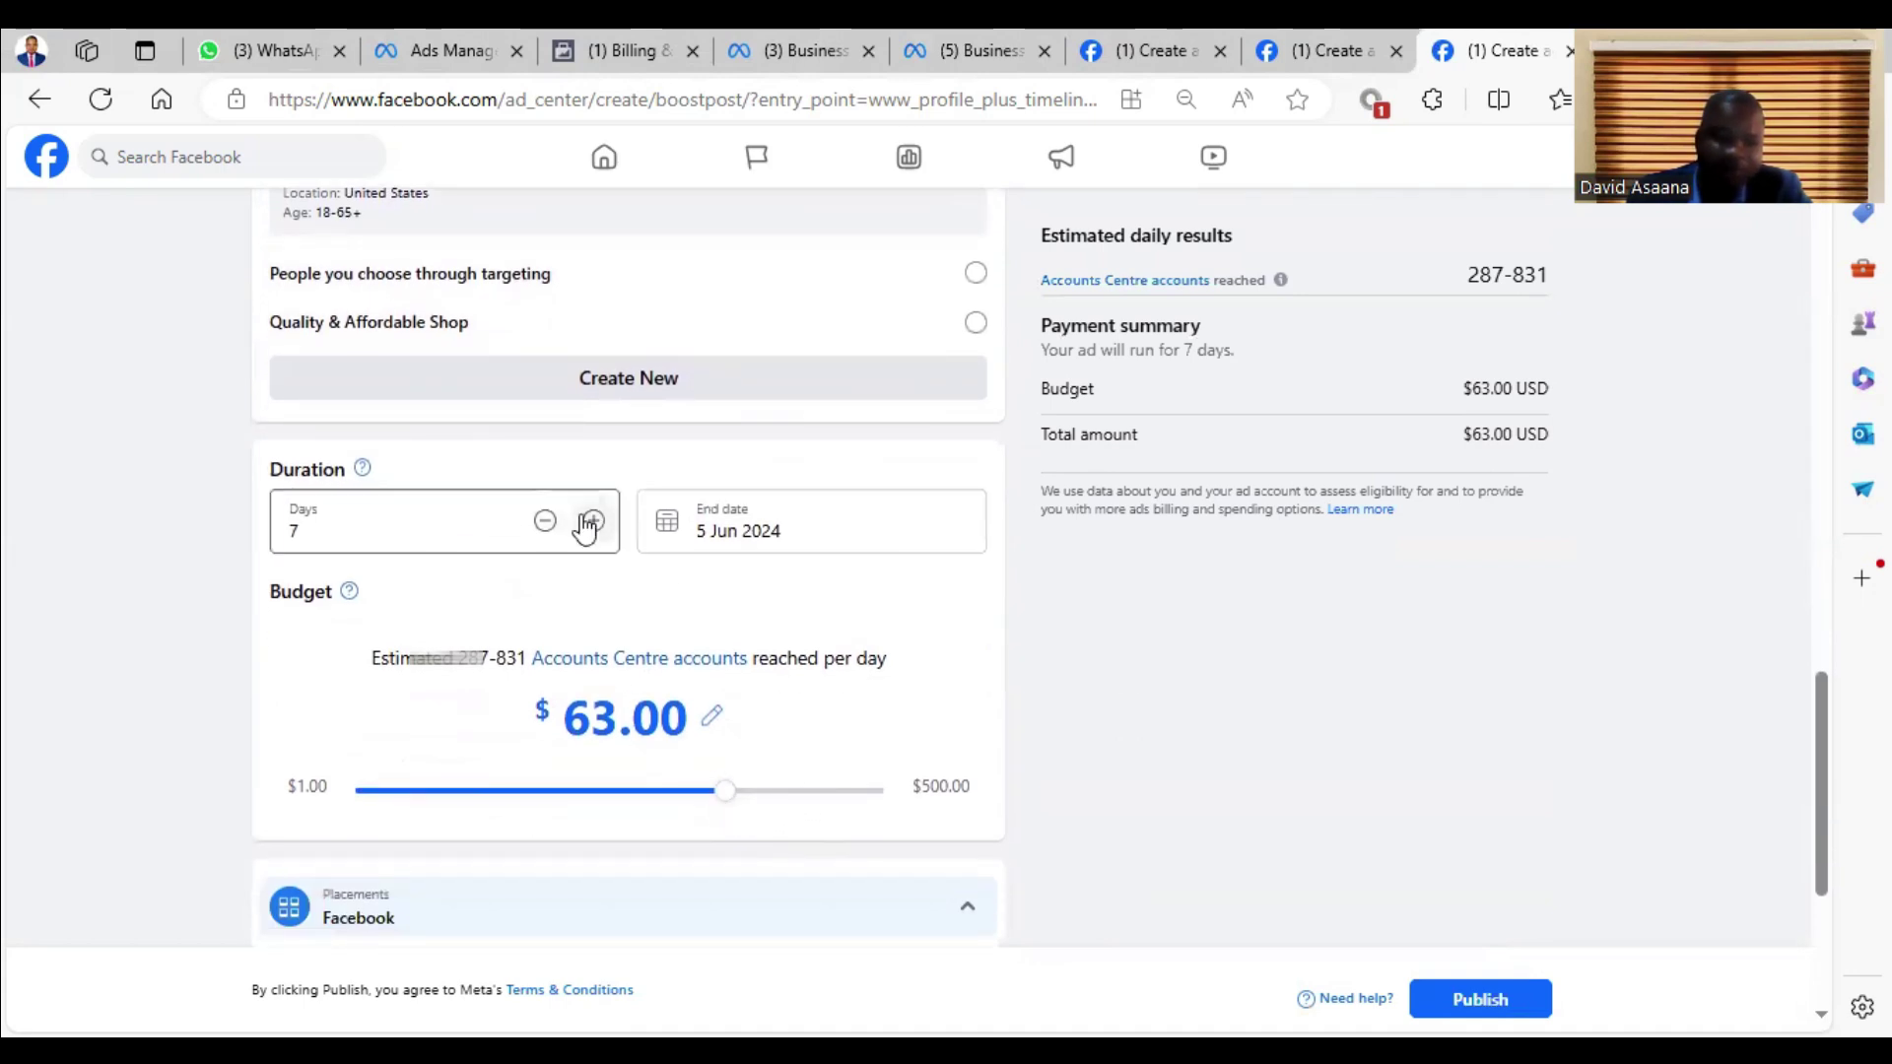
drag(730, 810, 568, 800)
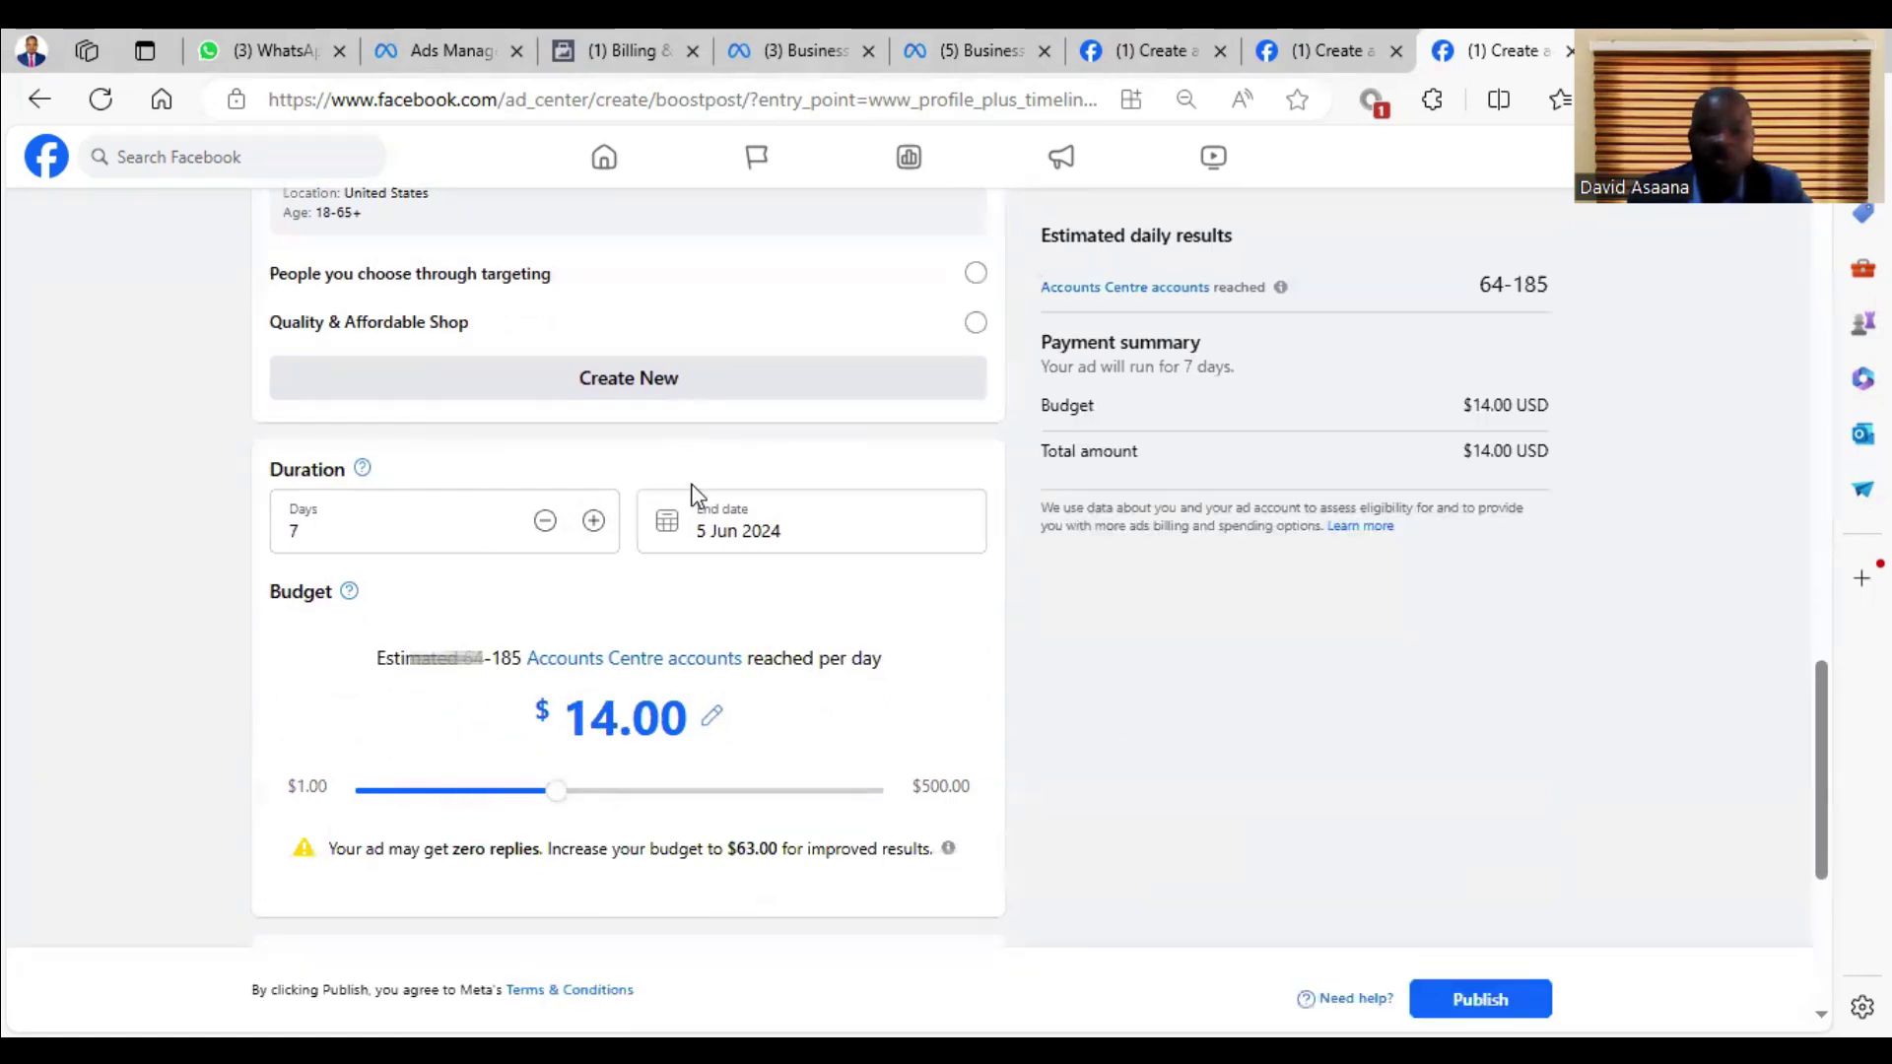
scroll(718, 503, up, 4)
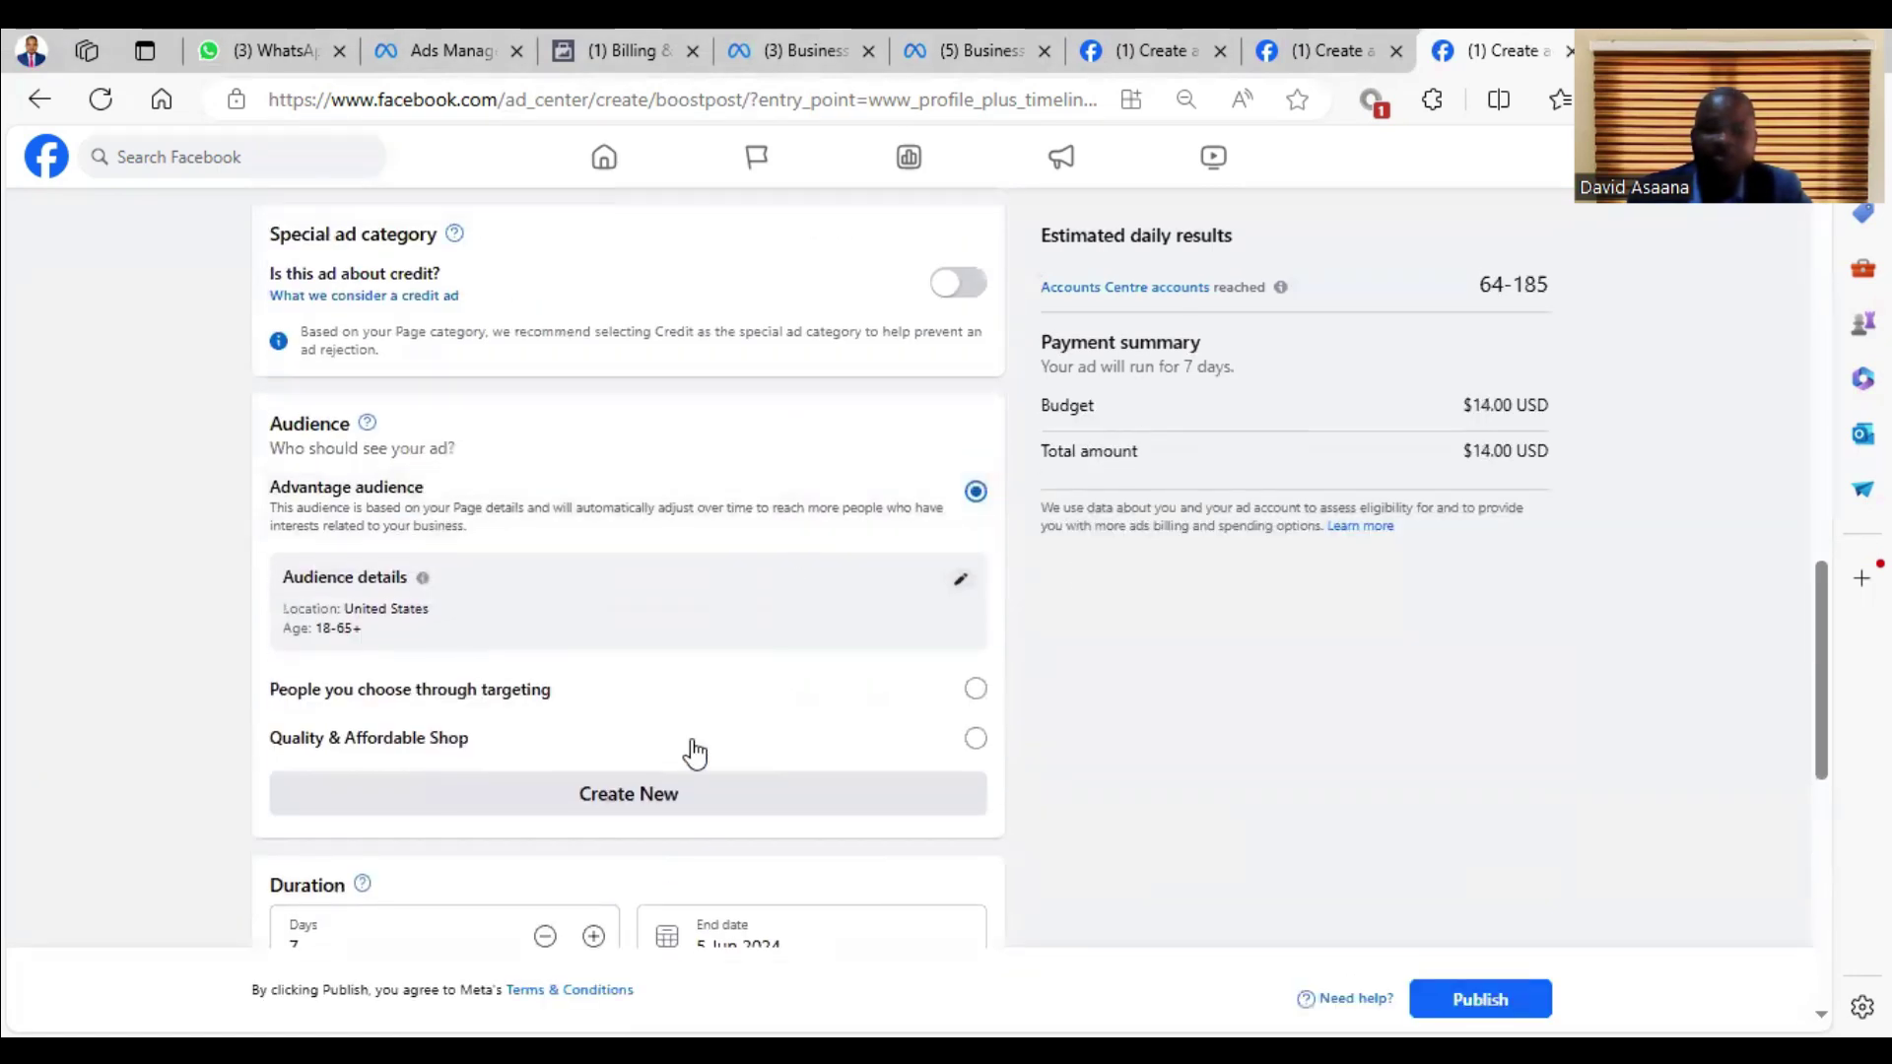
scroll(695, 754, down, 4)
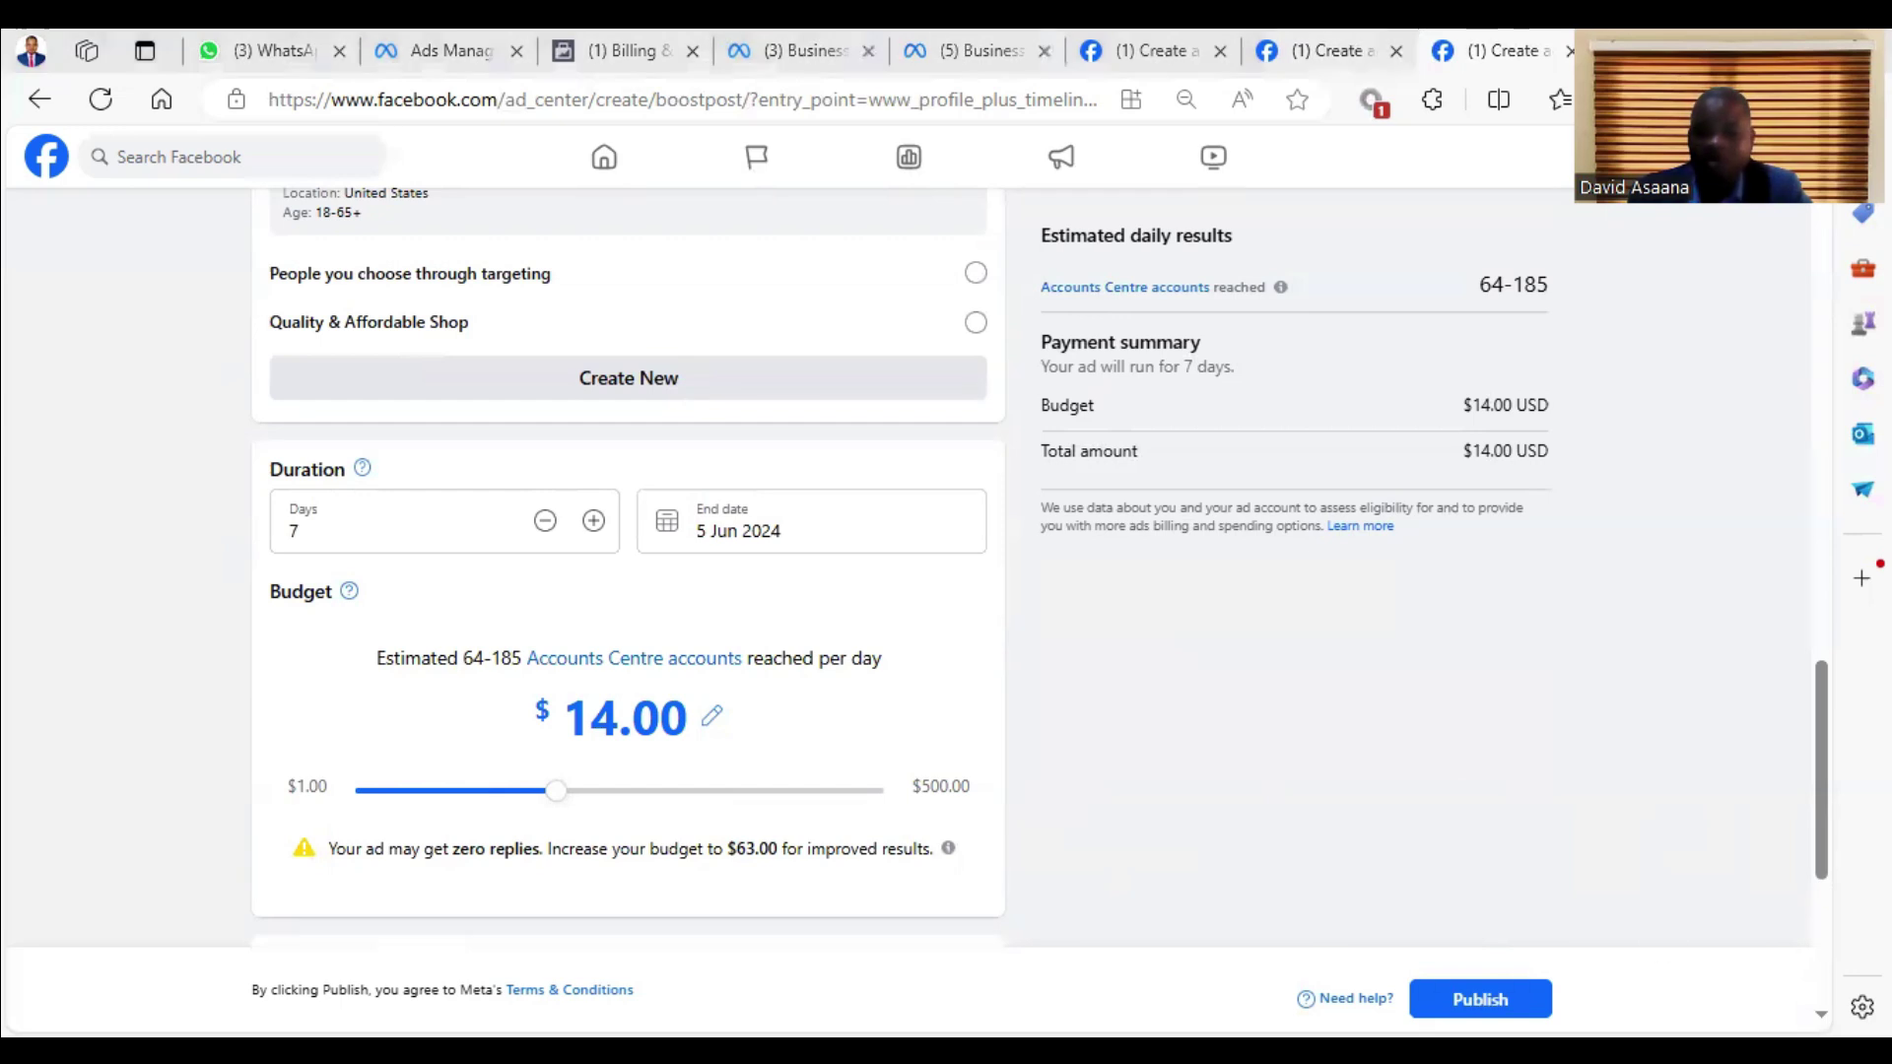
scroll(832, 615, up, 8)
scroll(727, 541, up, 7)
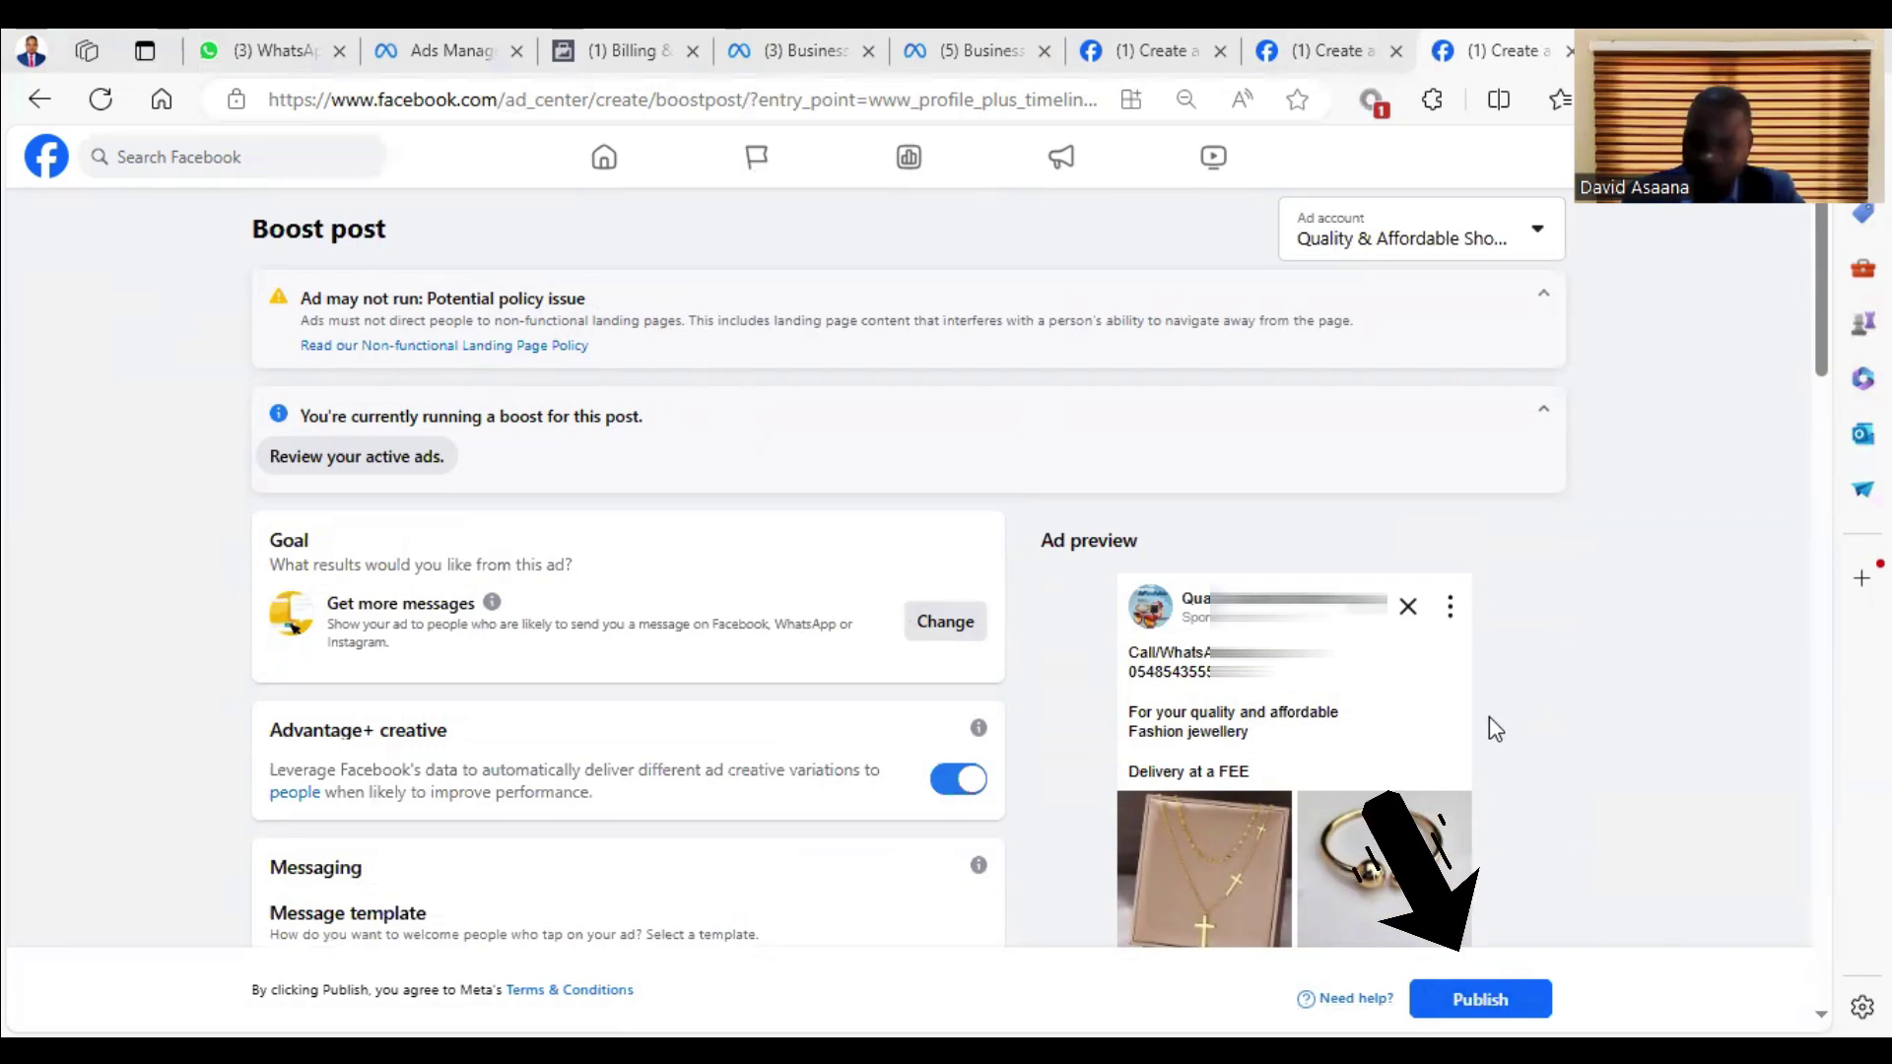
Step: Publish the boosted post and return to the Ads Manager campaigns list
scroll(1018, 510, down, 1)
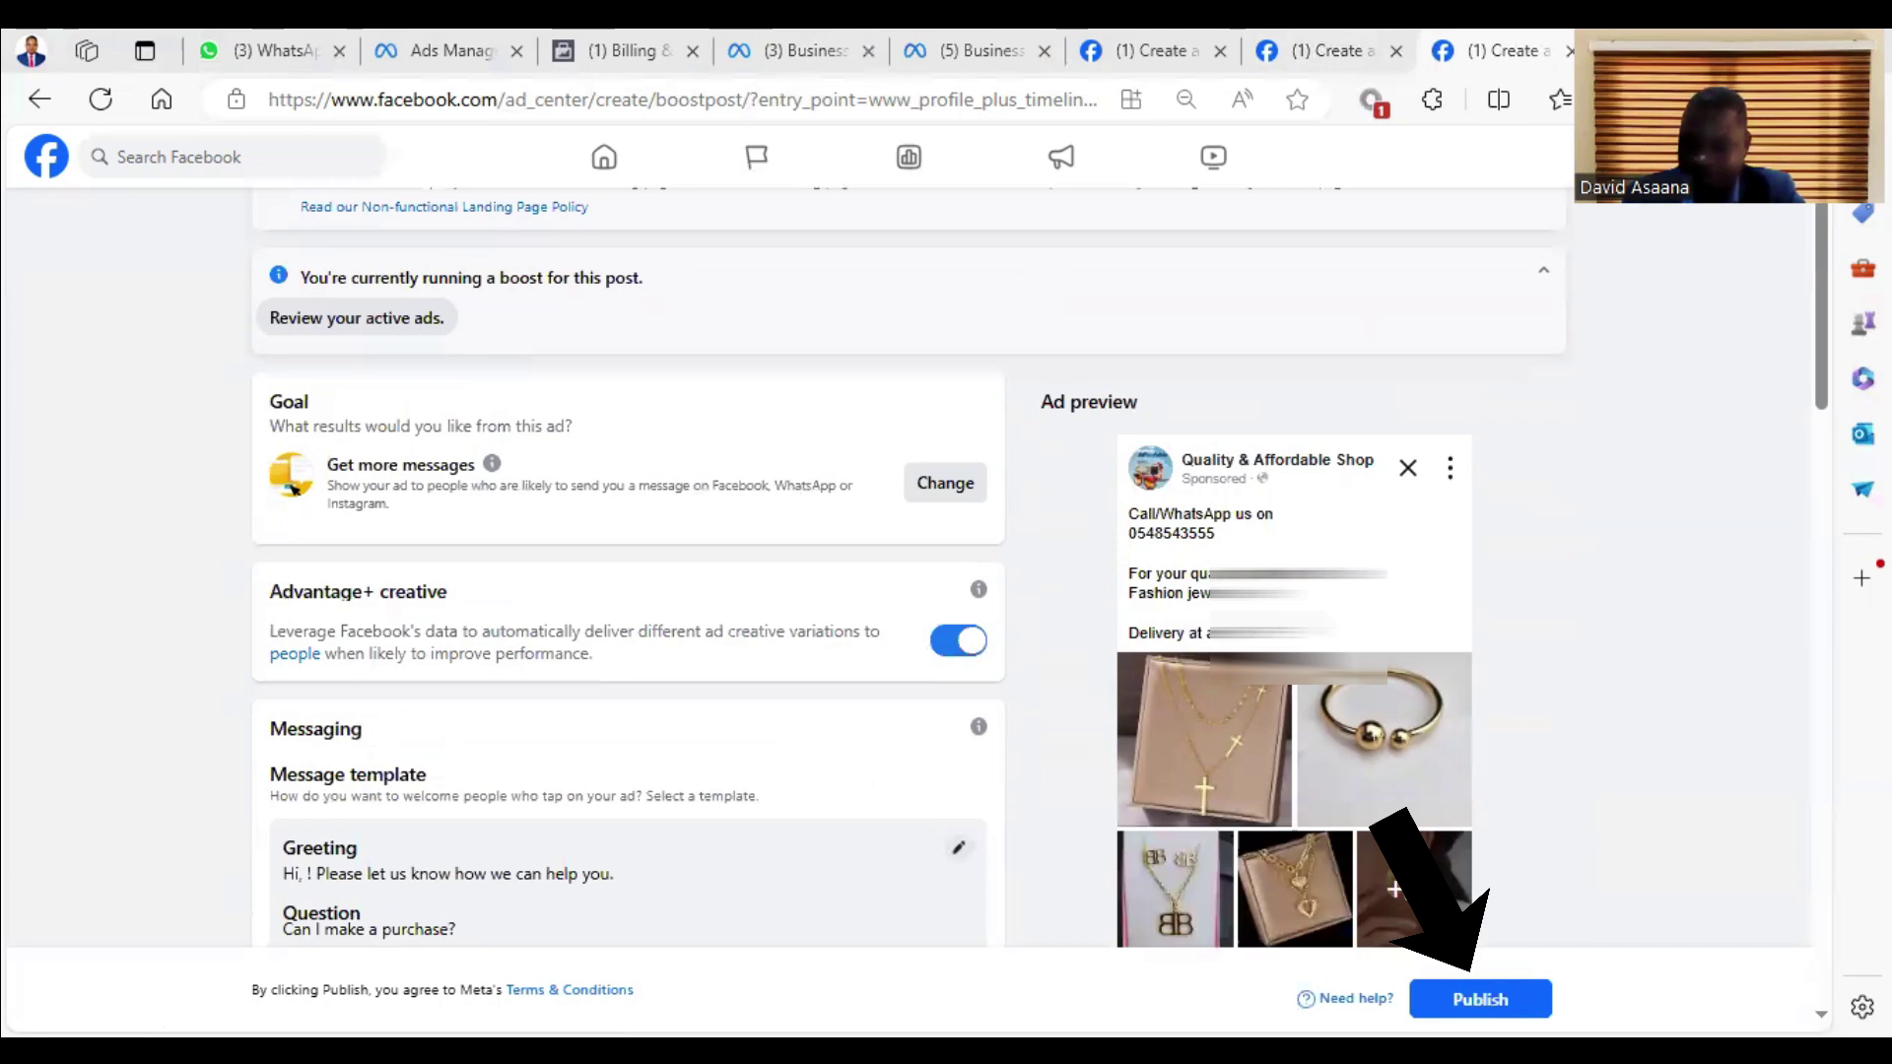
click(1481, 998)
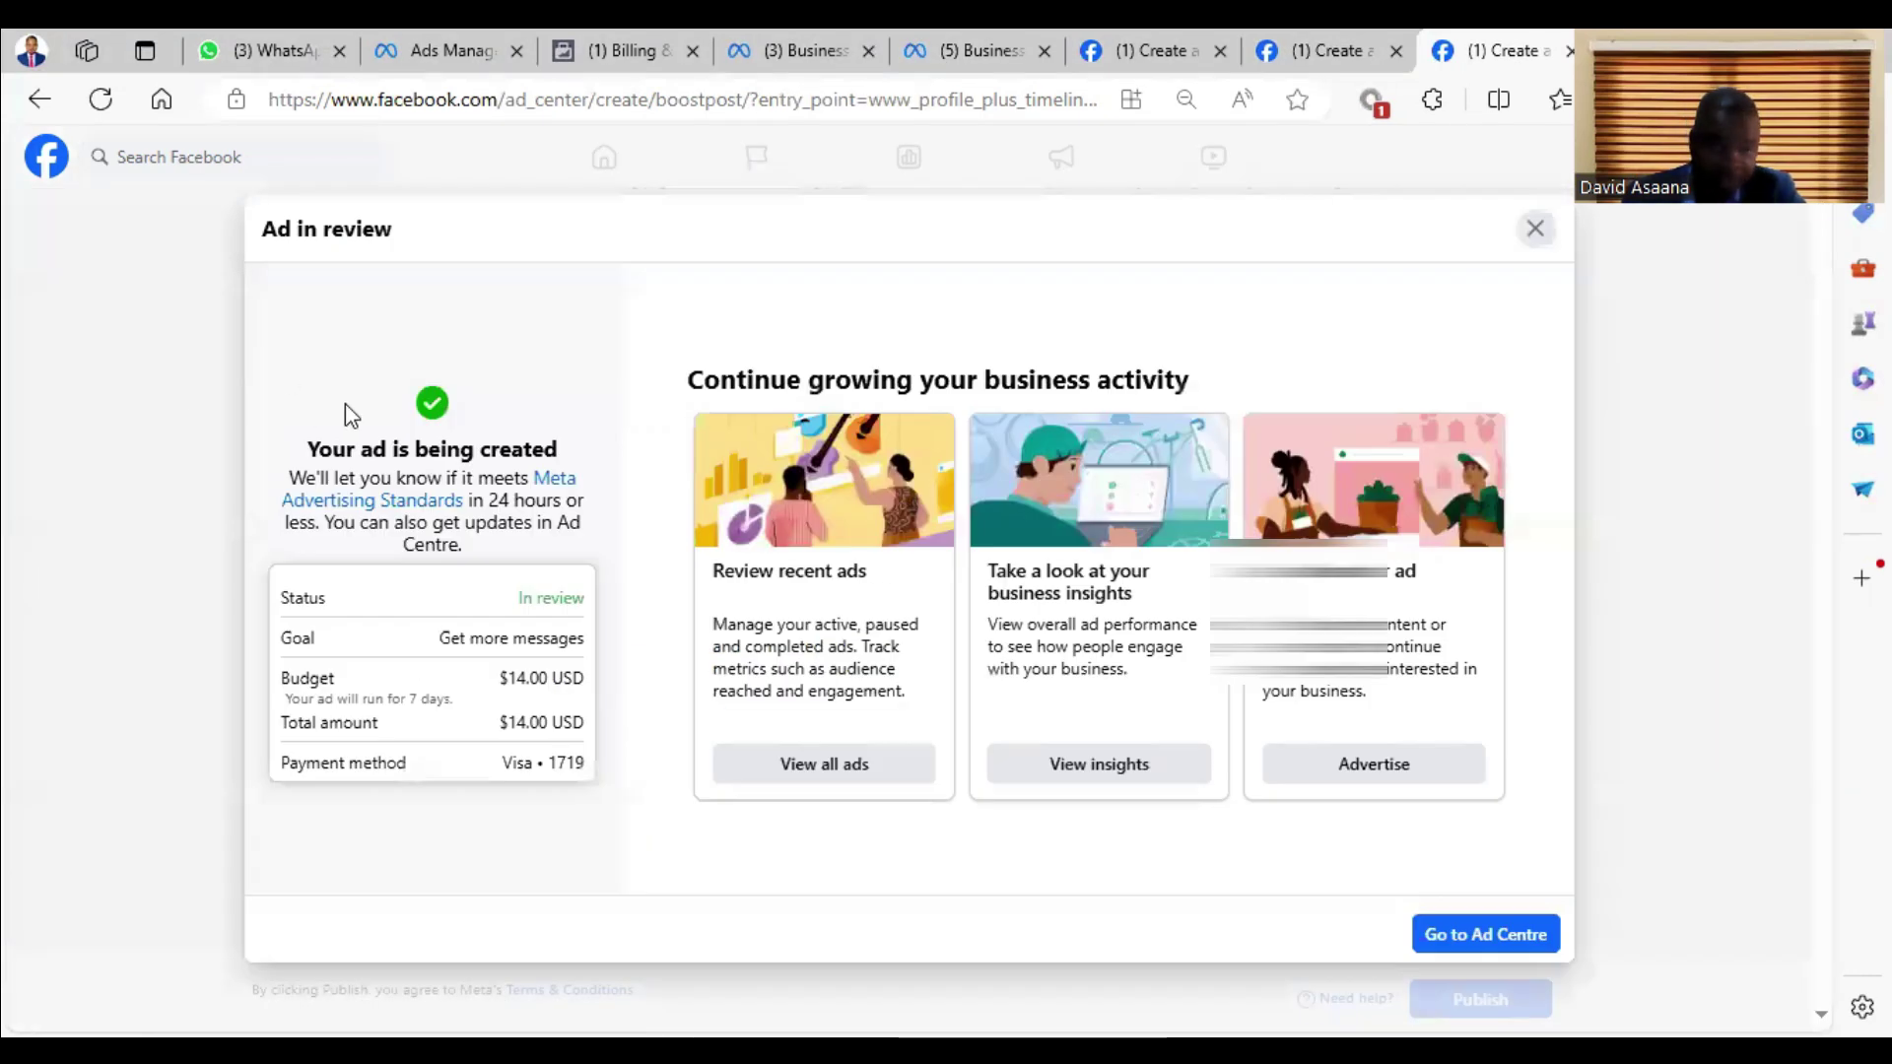
click(433, 49)
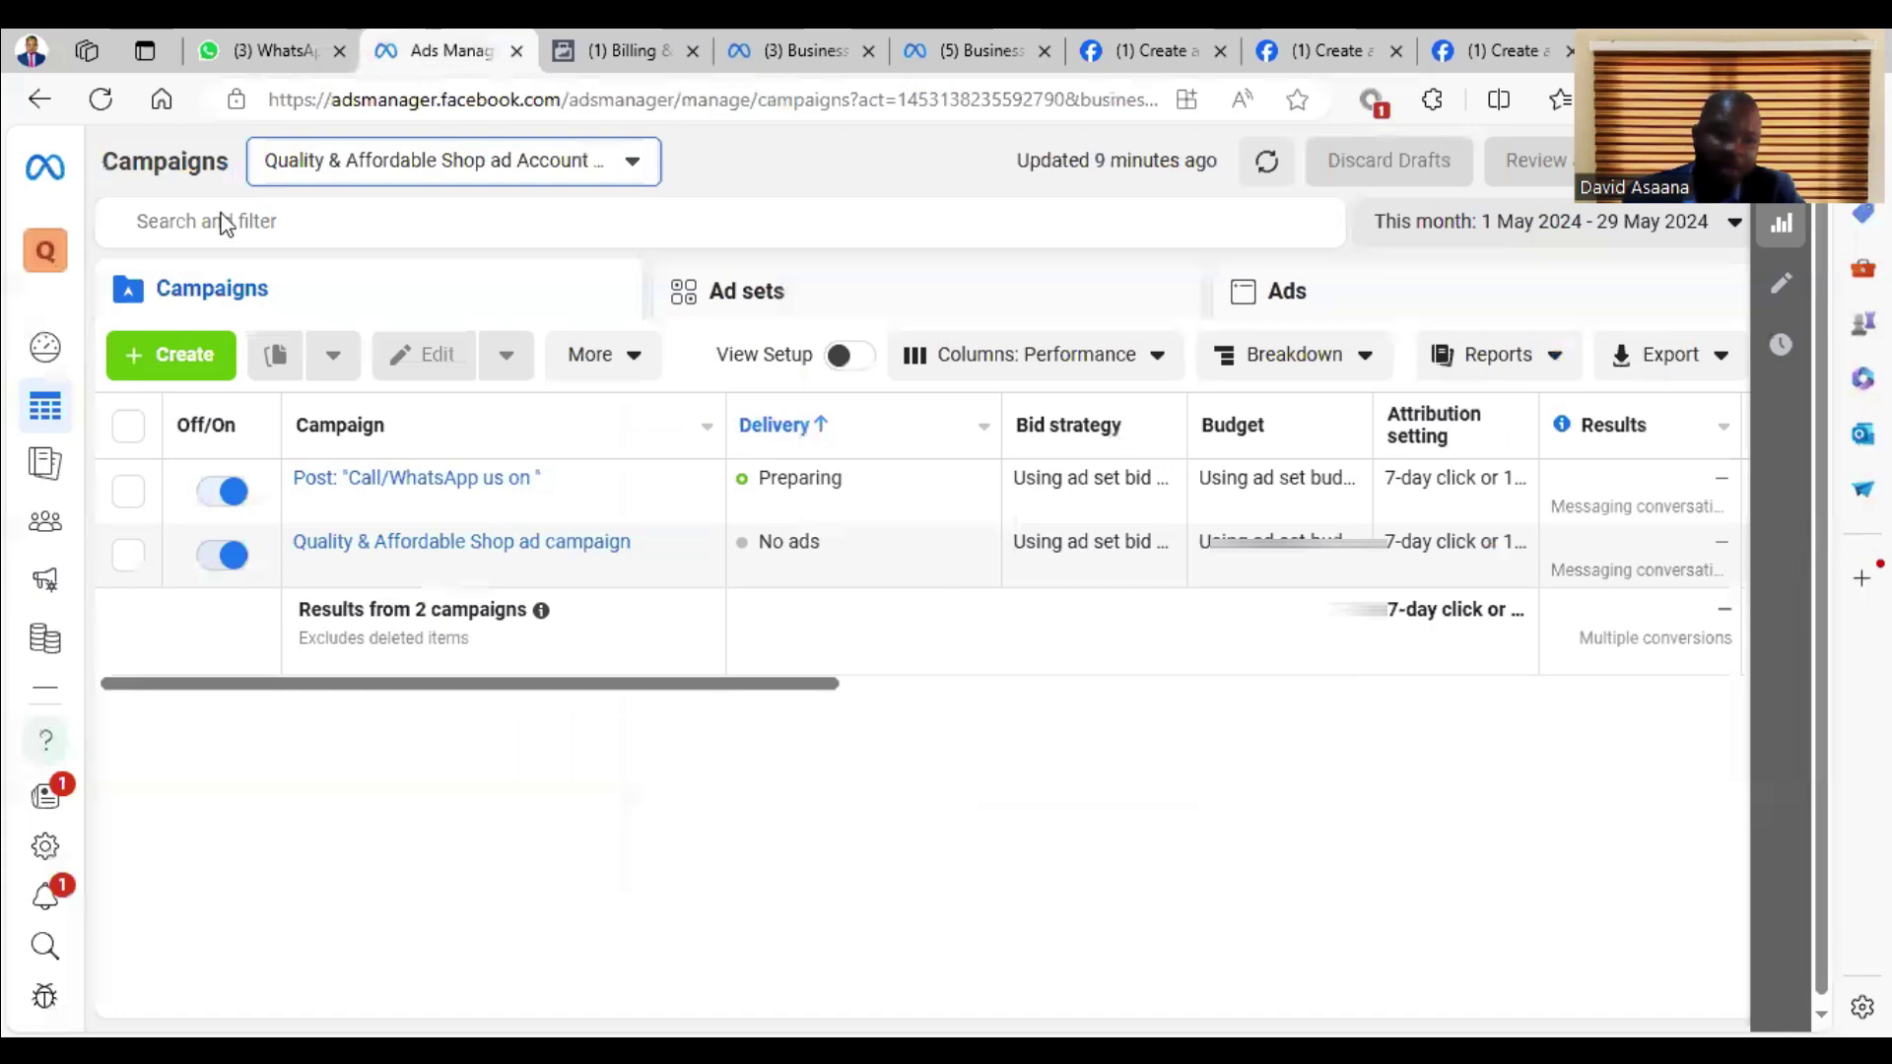
Step: Refresh Ads Manager and delete the Scheduled $14.00 duplicate post campaign, leaving two campaigns
click(101, 99)
click(338, 35)
click(449, 41)
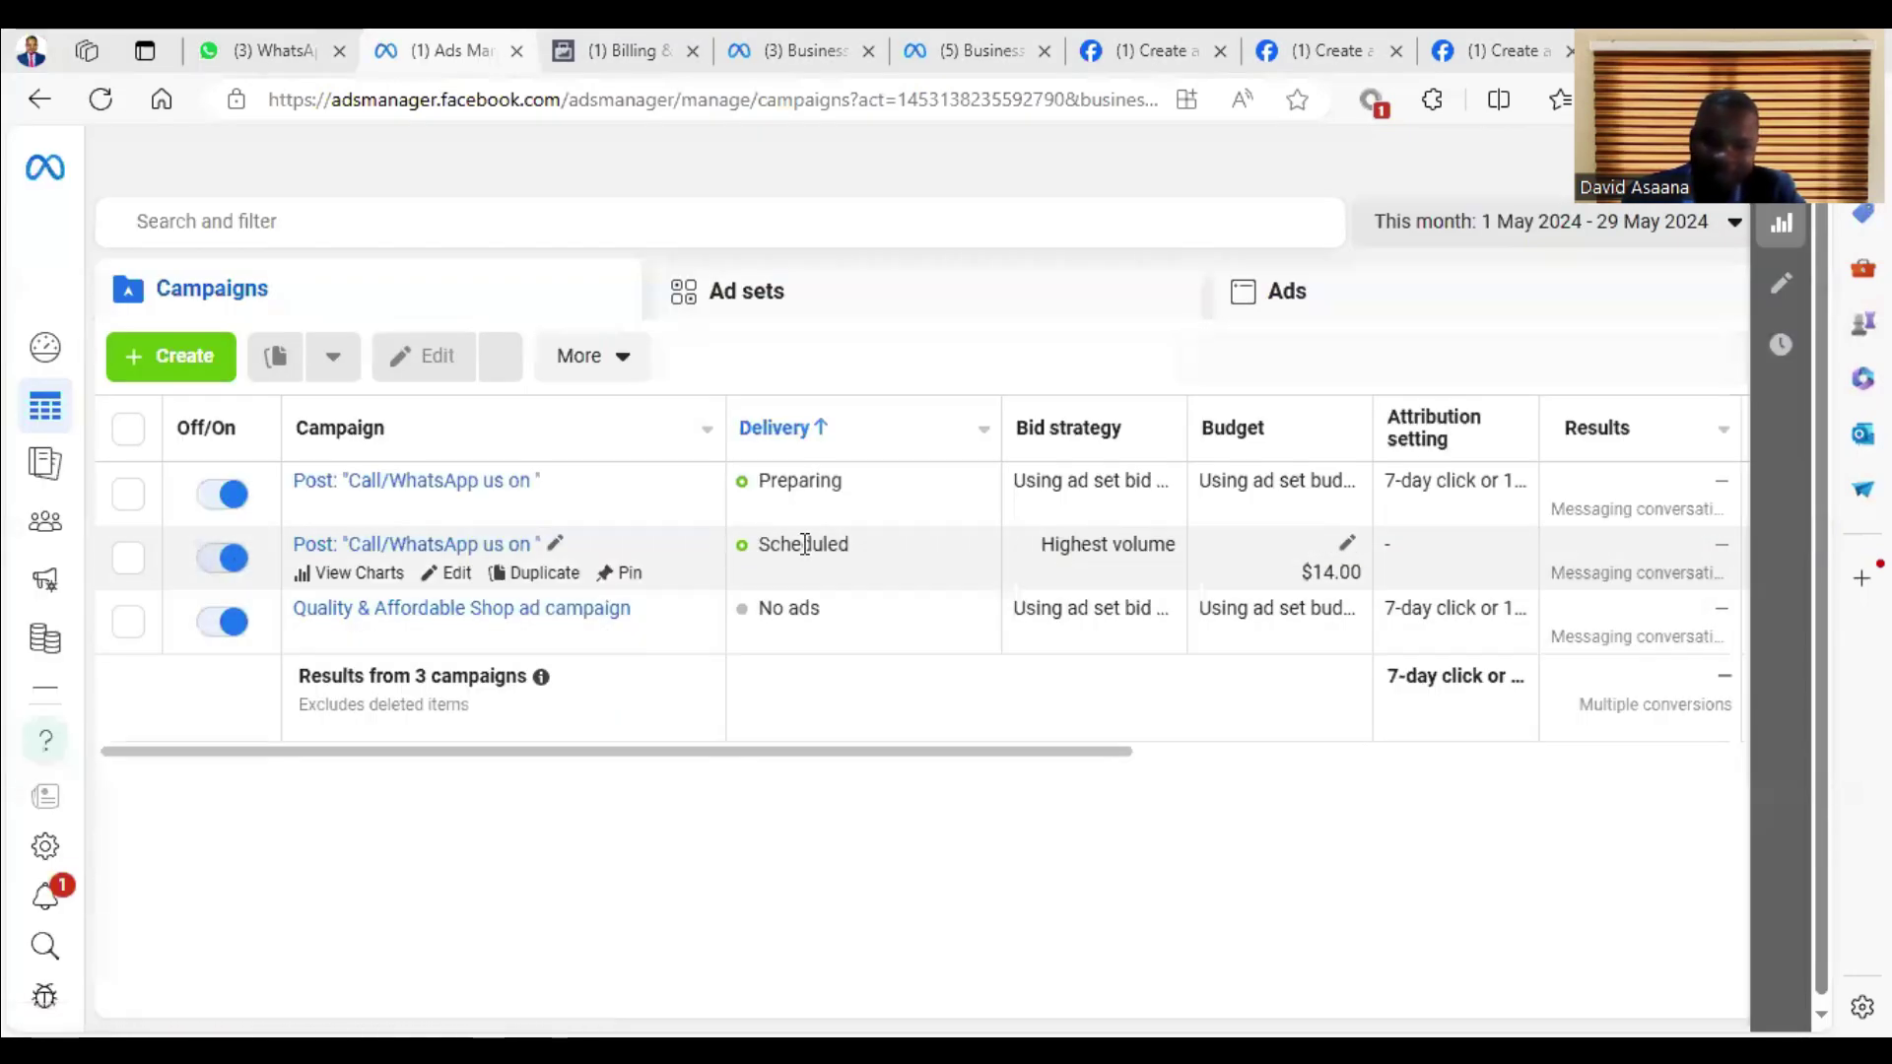
click(129, 562)
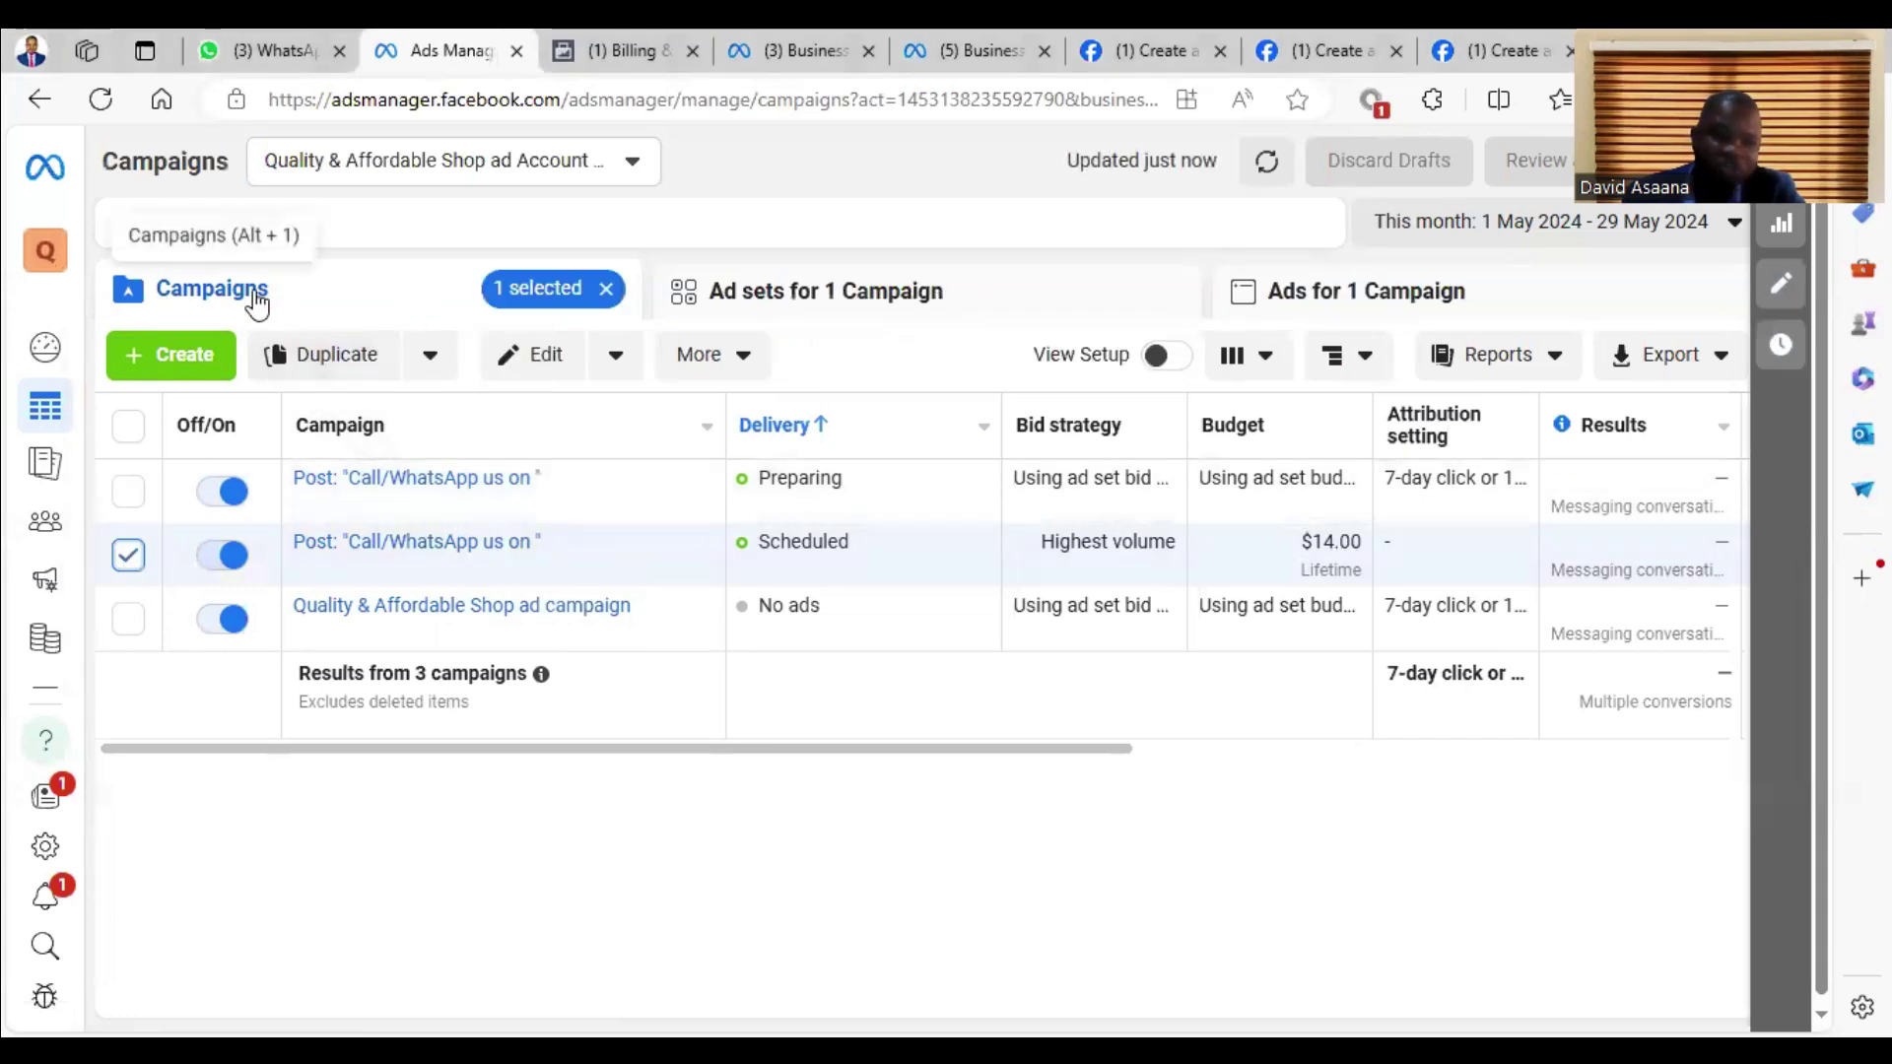
click(724, 360)
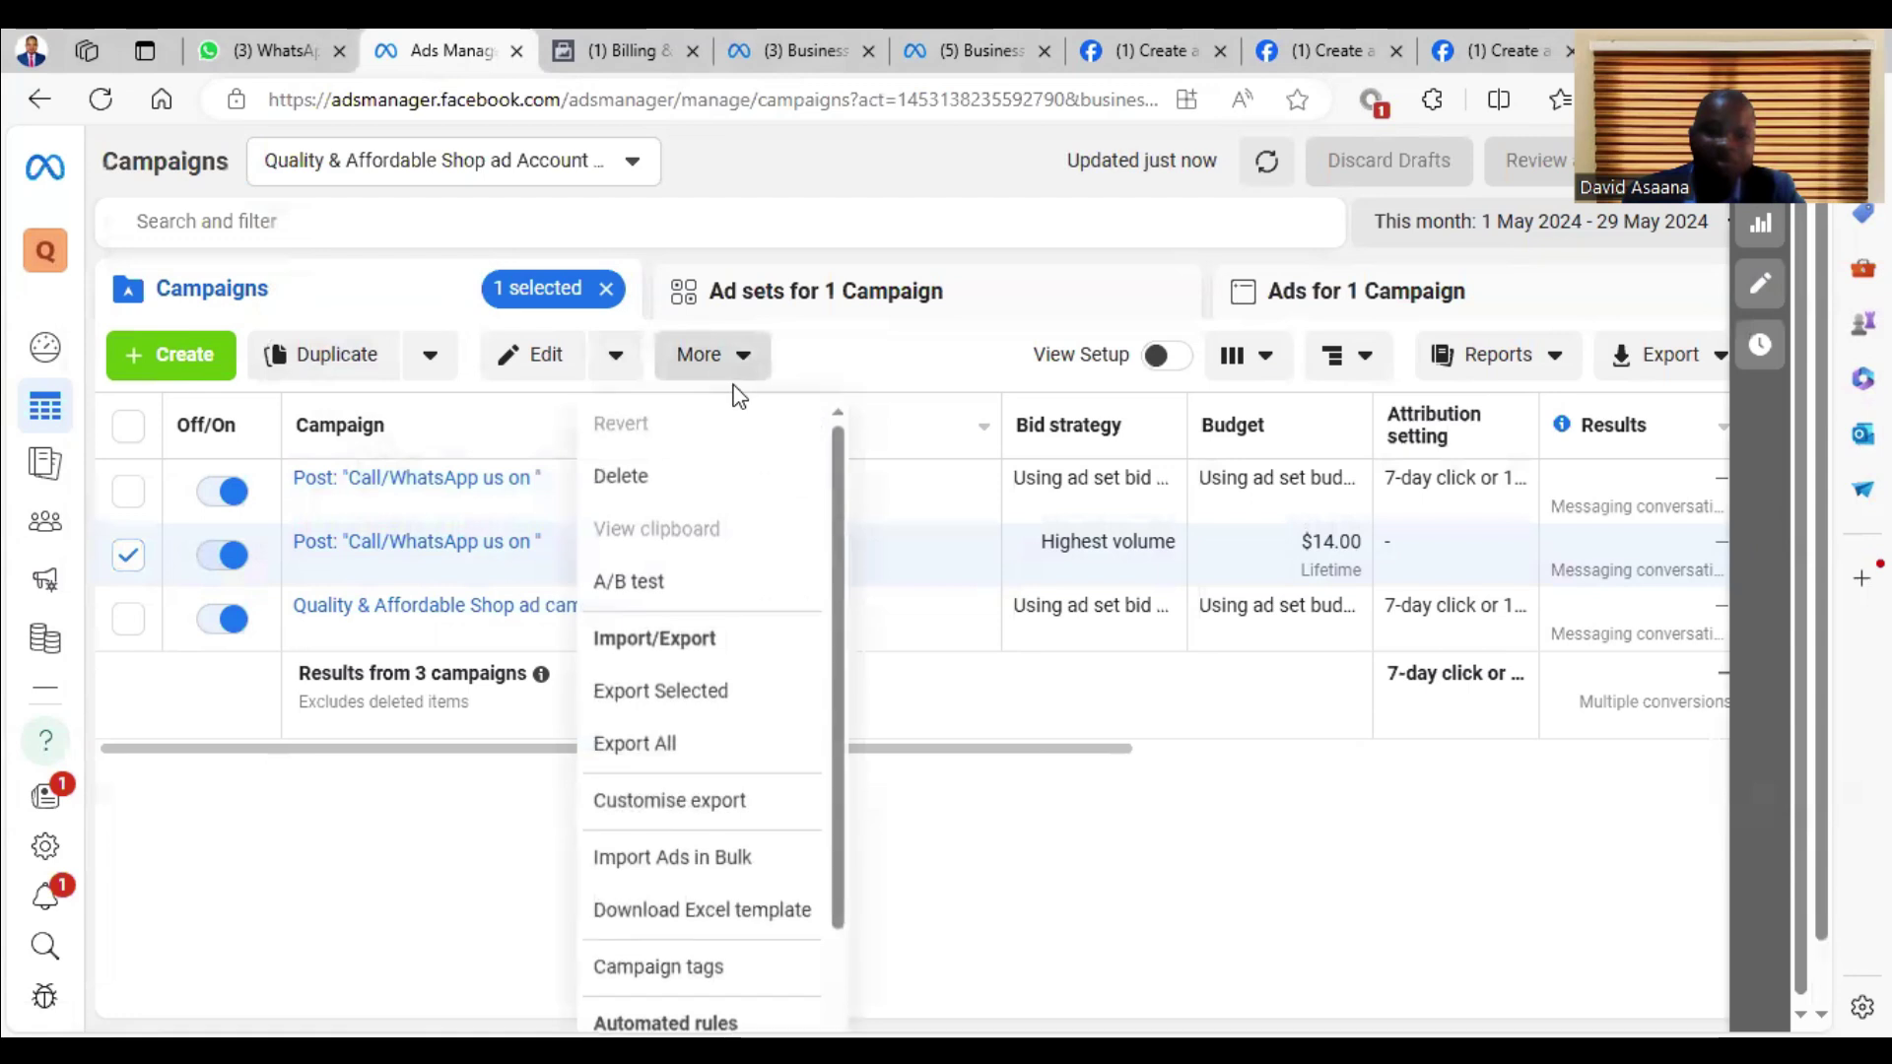
click(666, 480)
click(1149, 519)
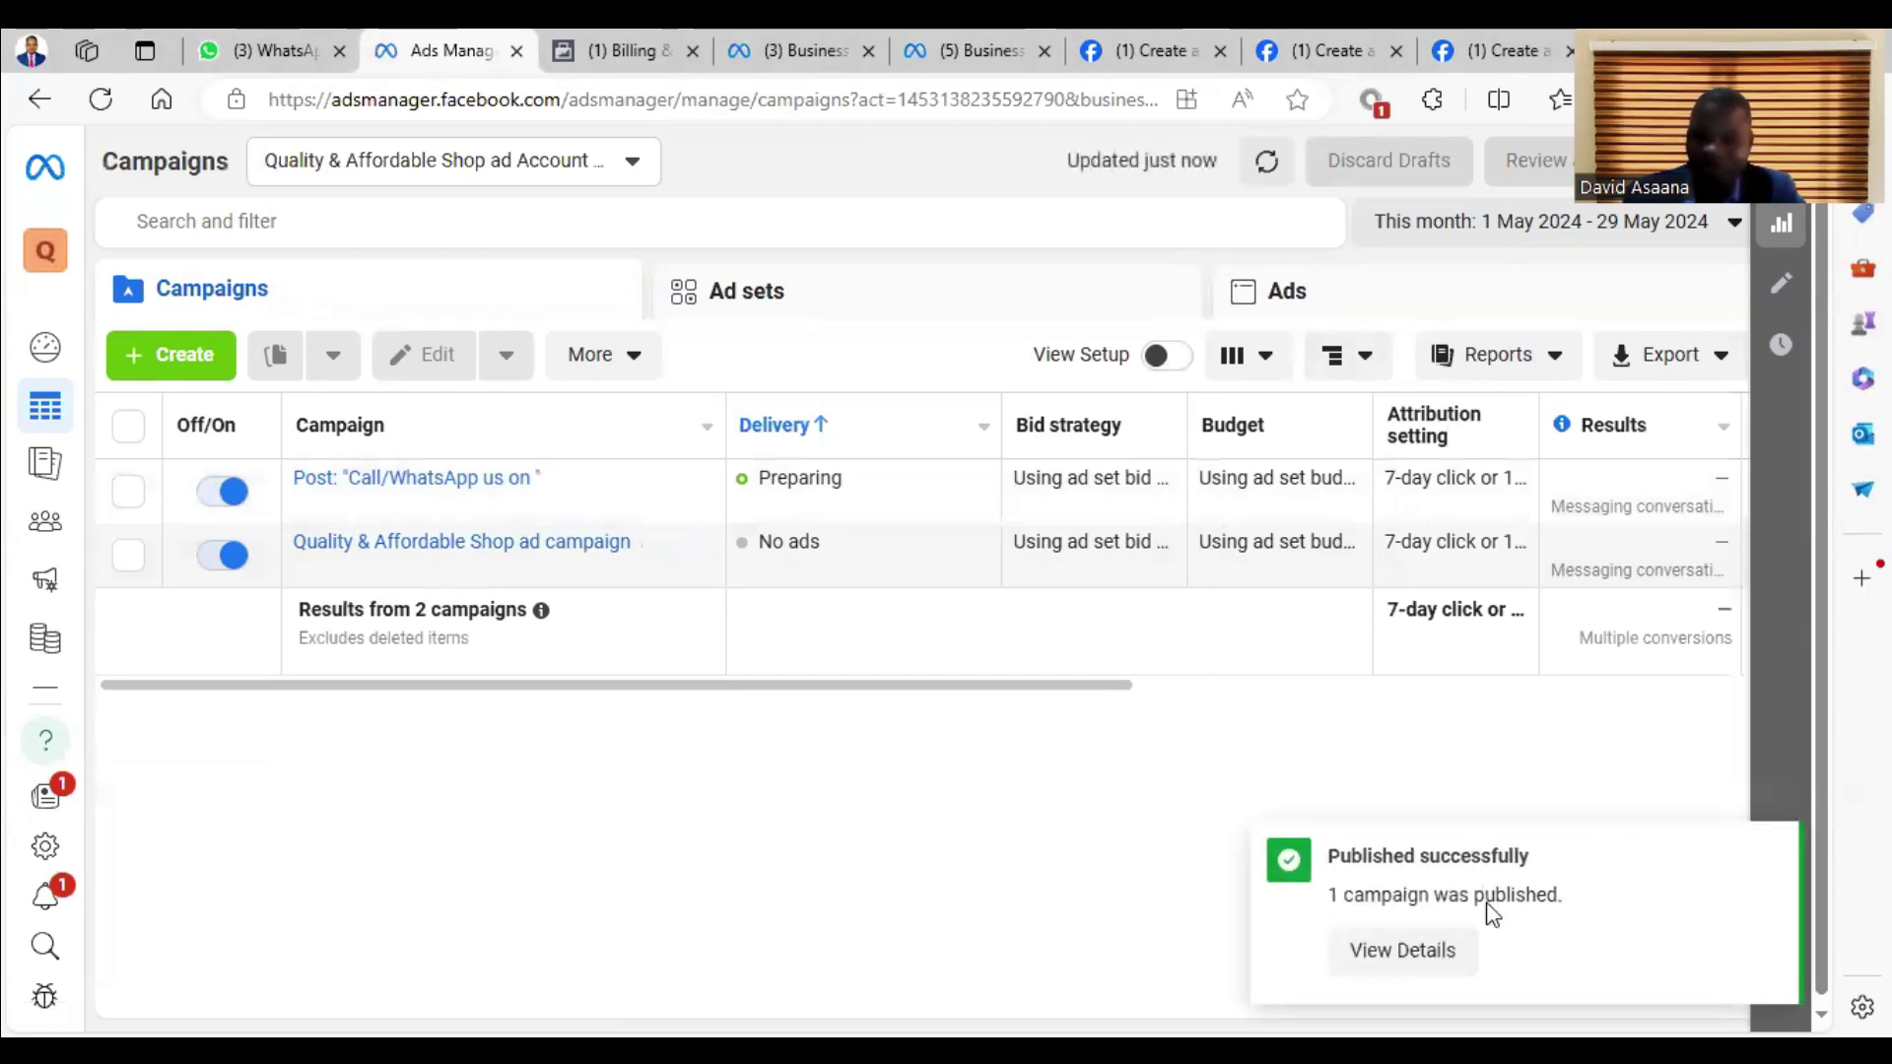
Step: Create a new manual Engagement campaign
click(1766, 848)
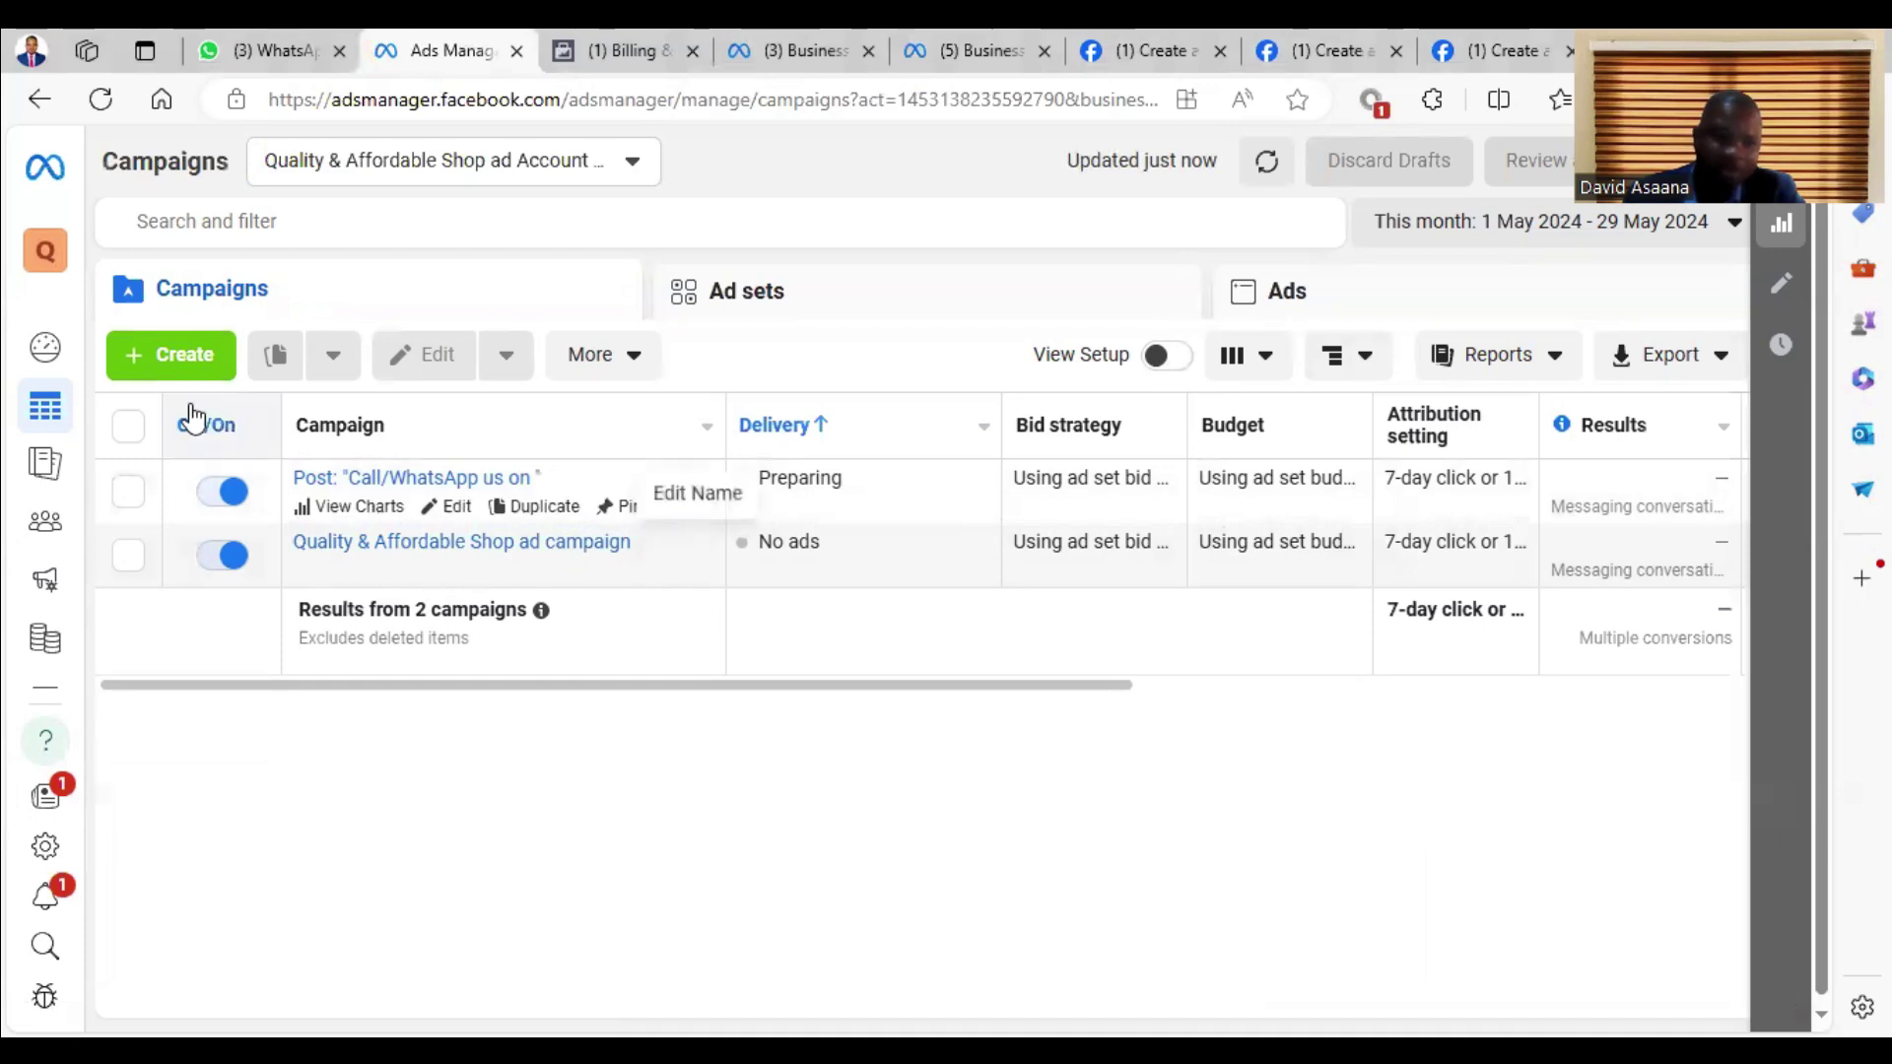
click(157, 360)
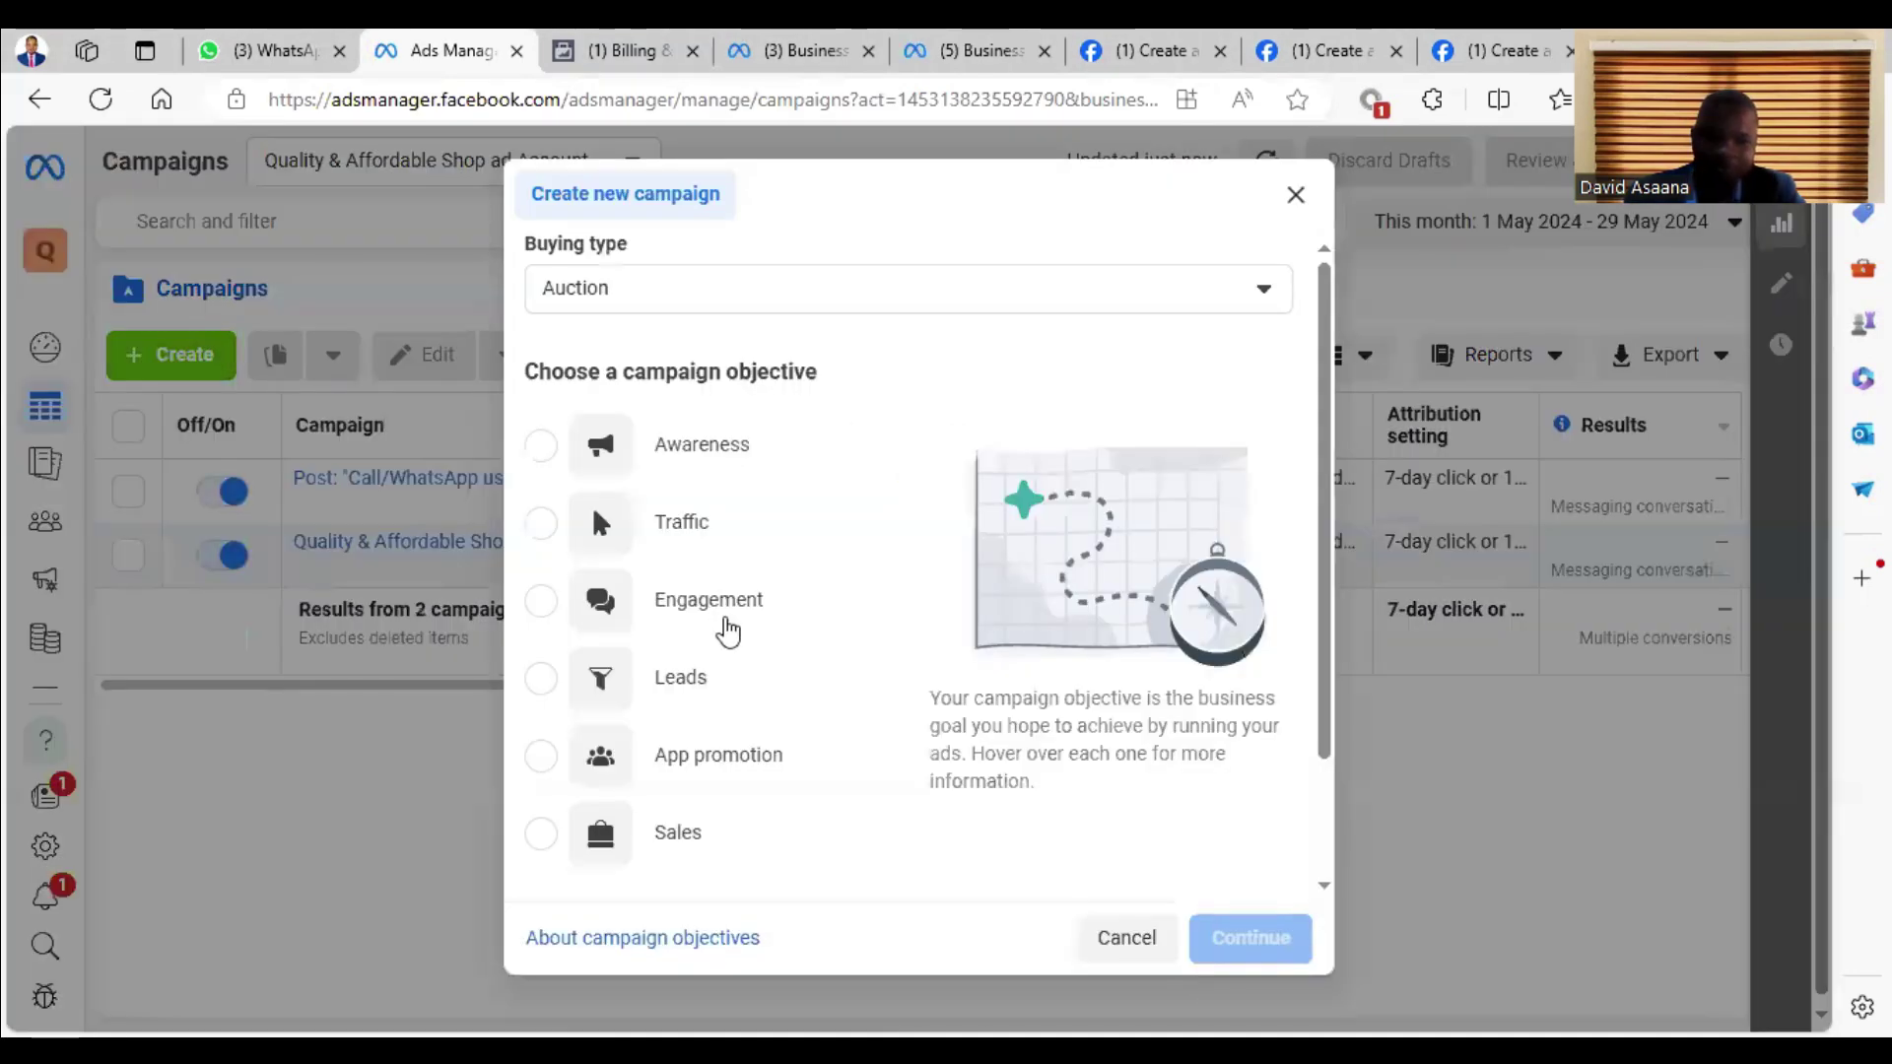
click(731, 627)
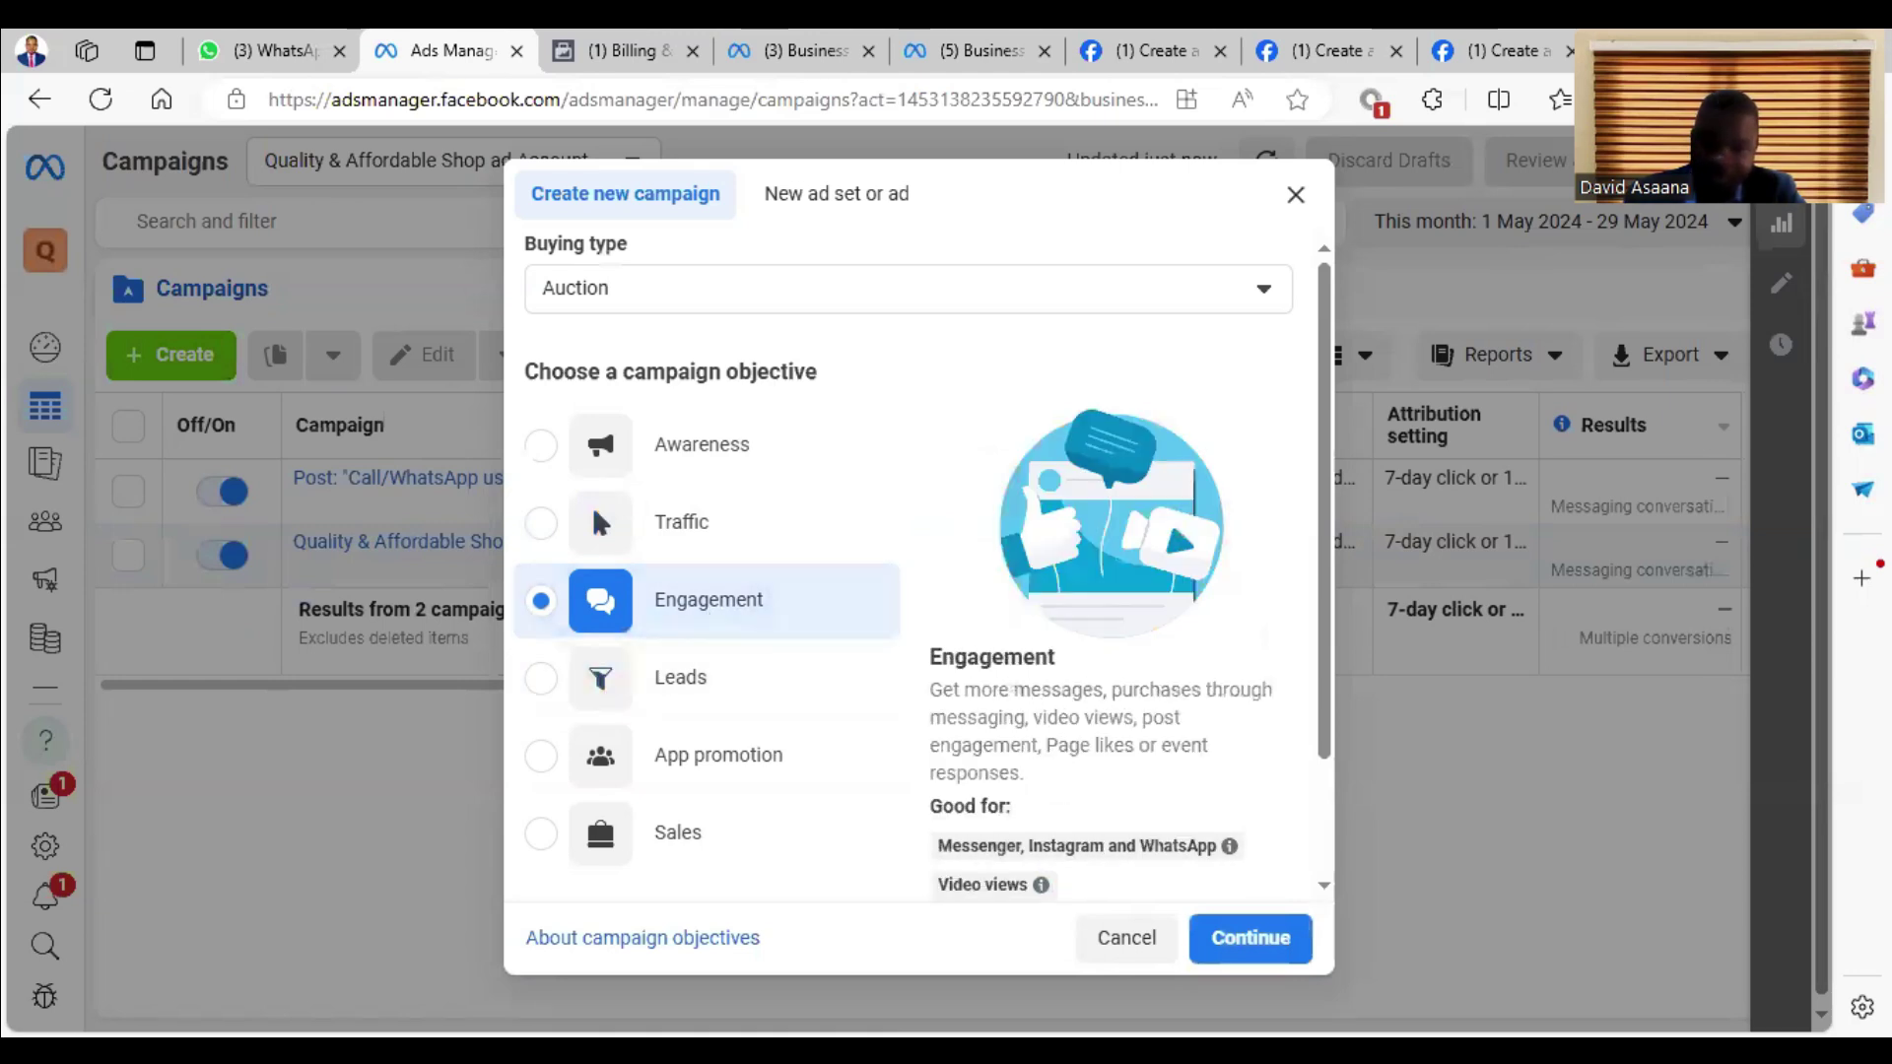
click(1251, 937)
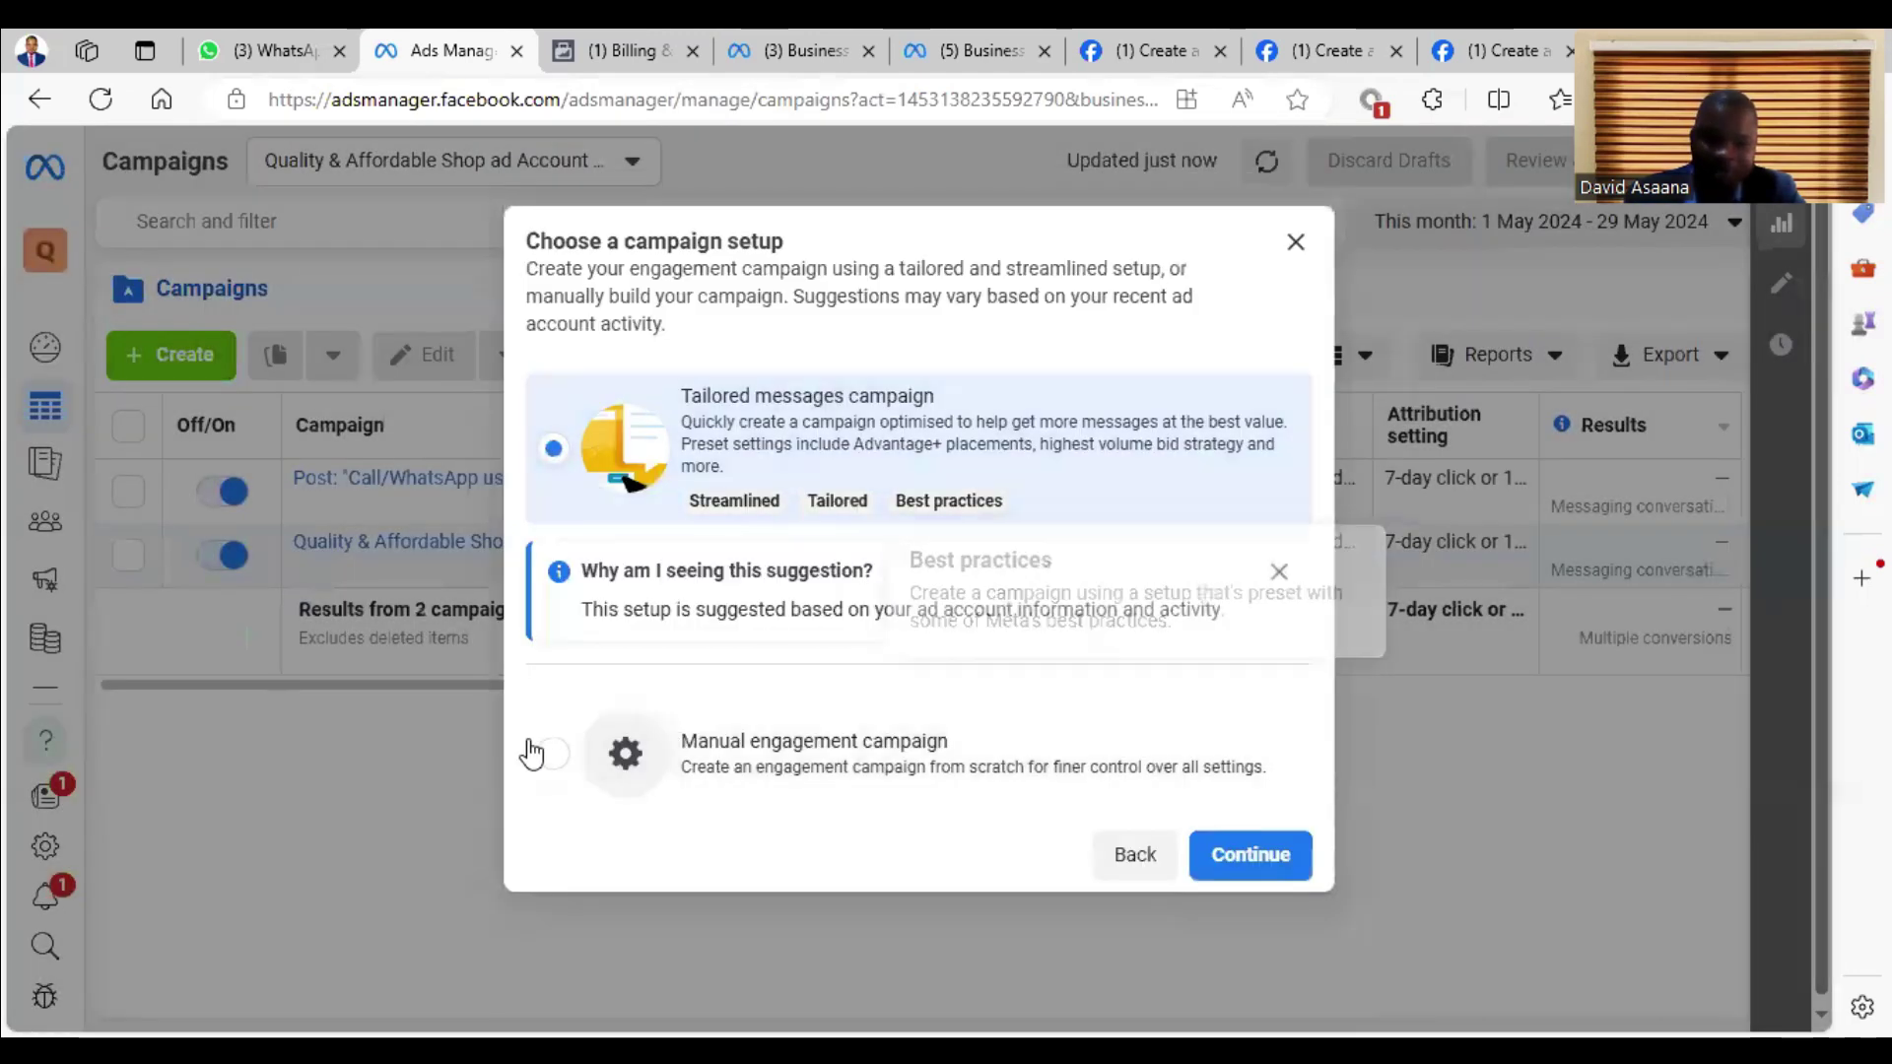
click(553, 757)
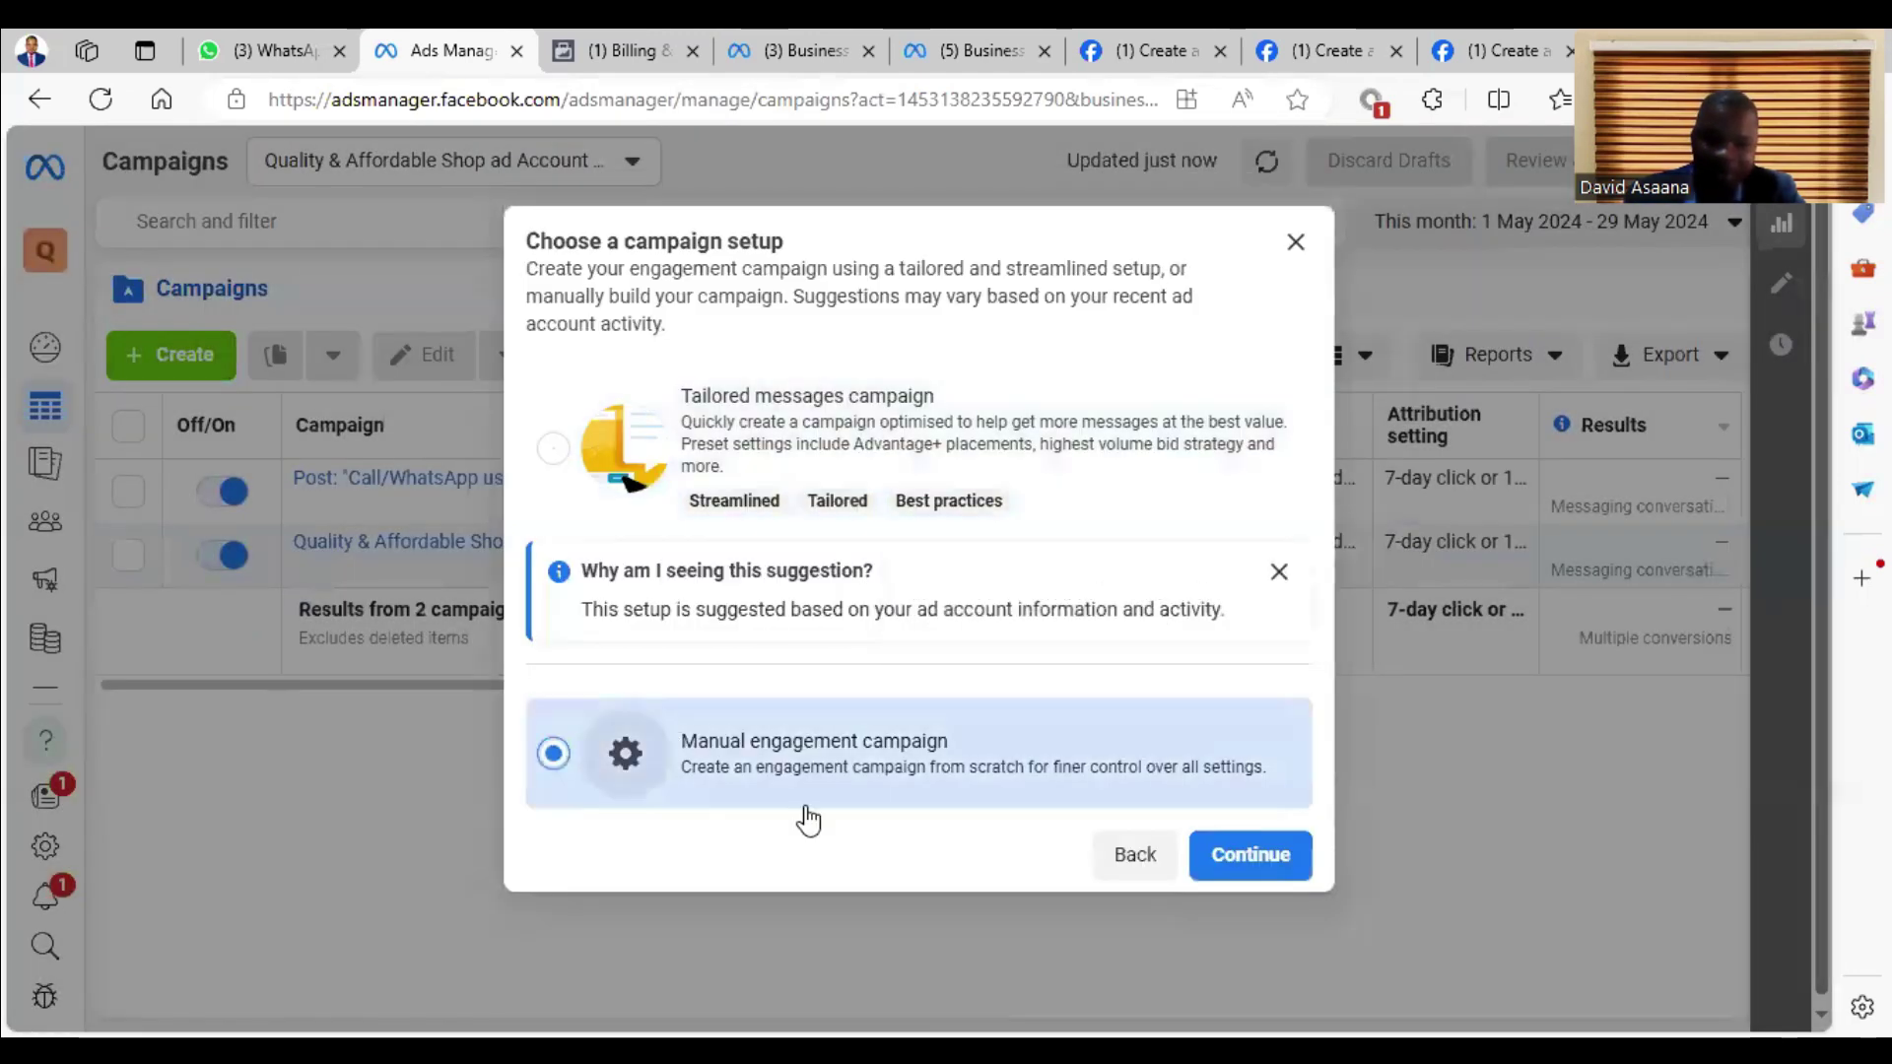
click(1287, 861)
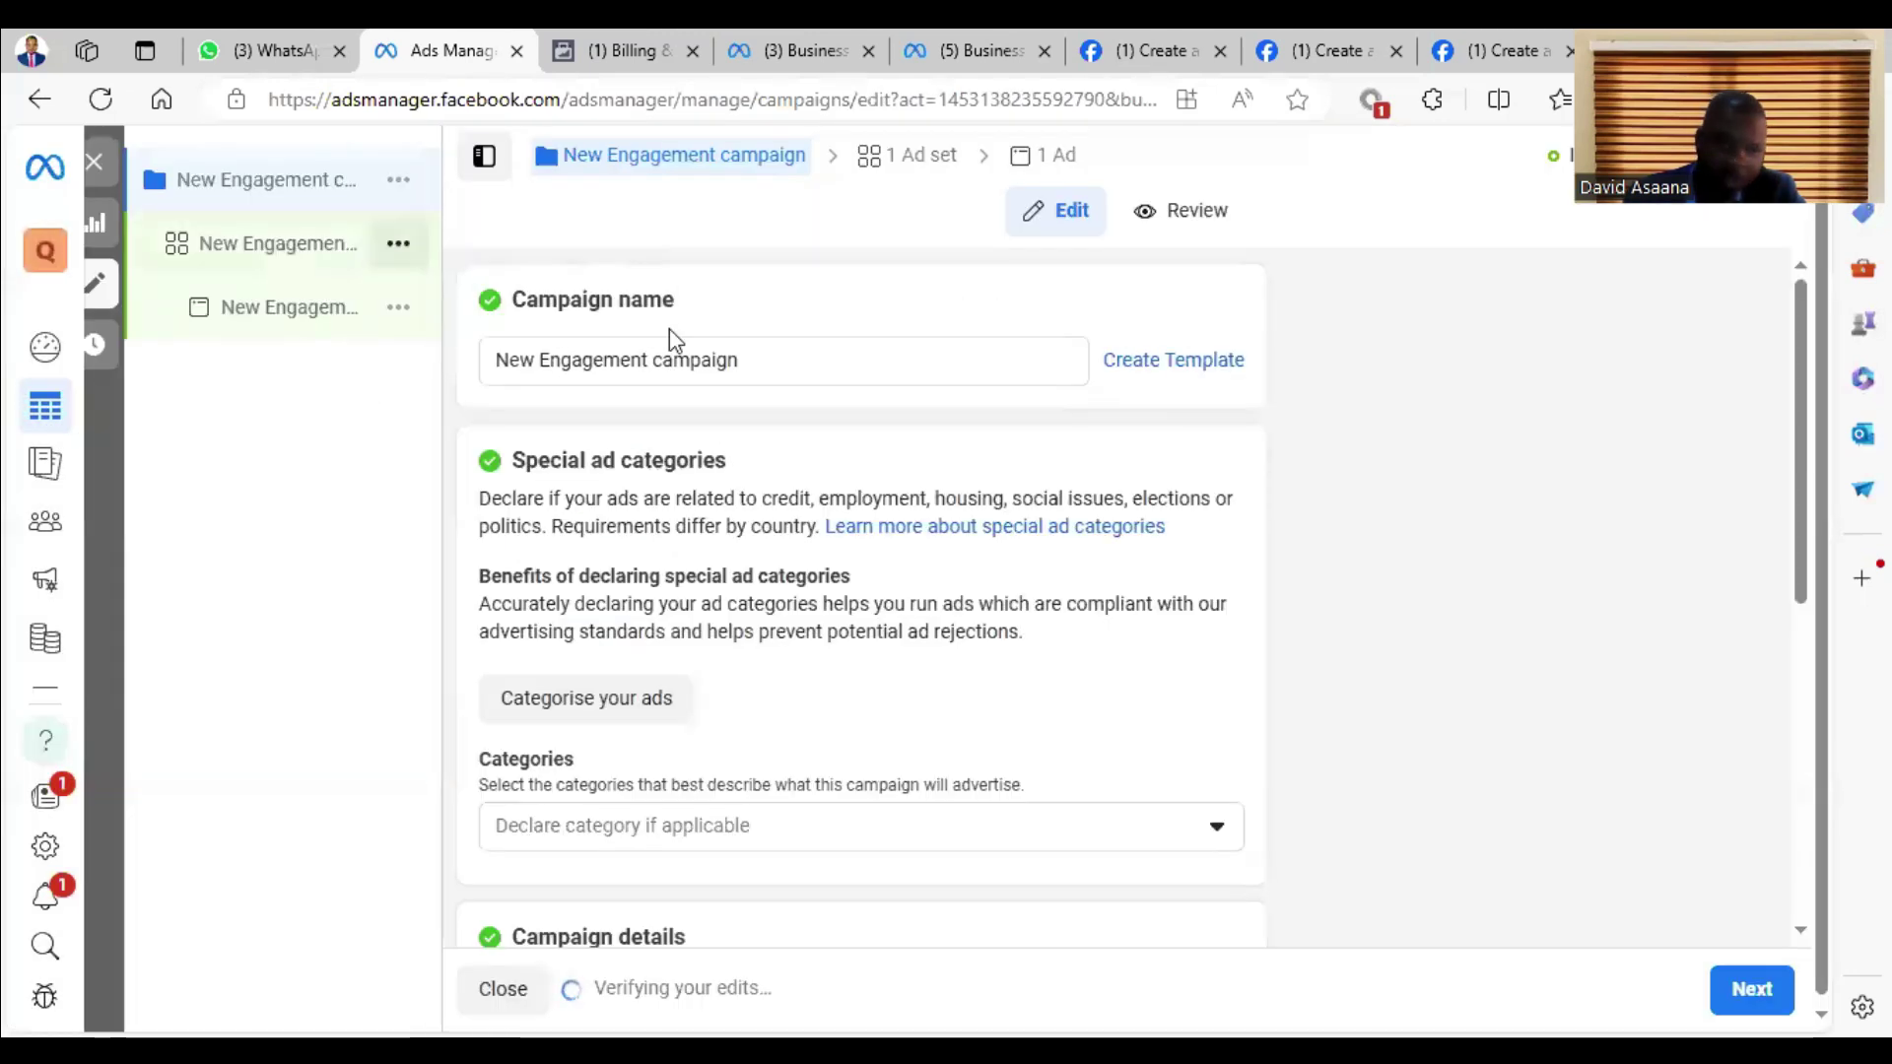
Step: Rename the campaign to 'Trial ads campaign'
click(661, 362)
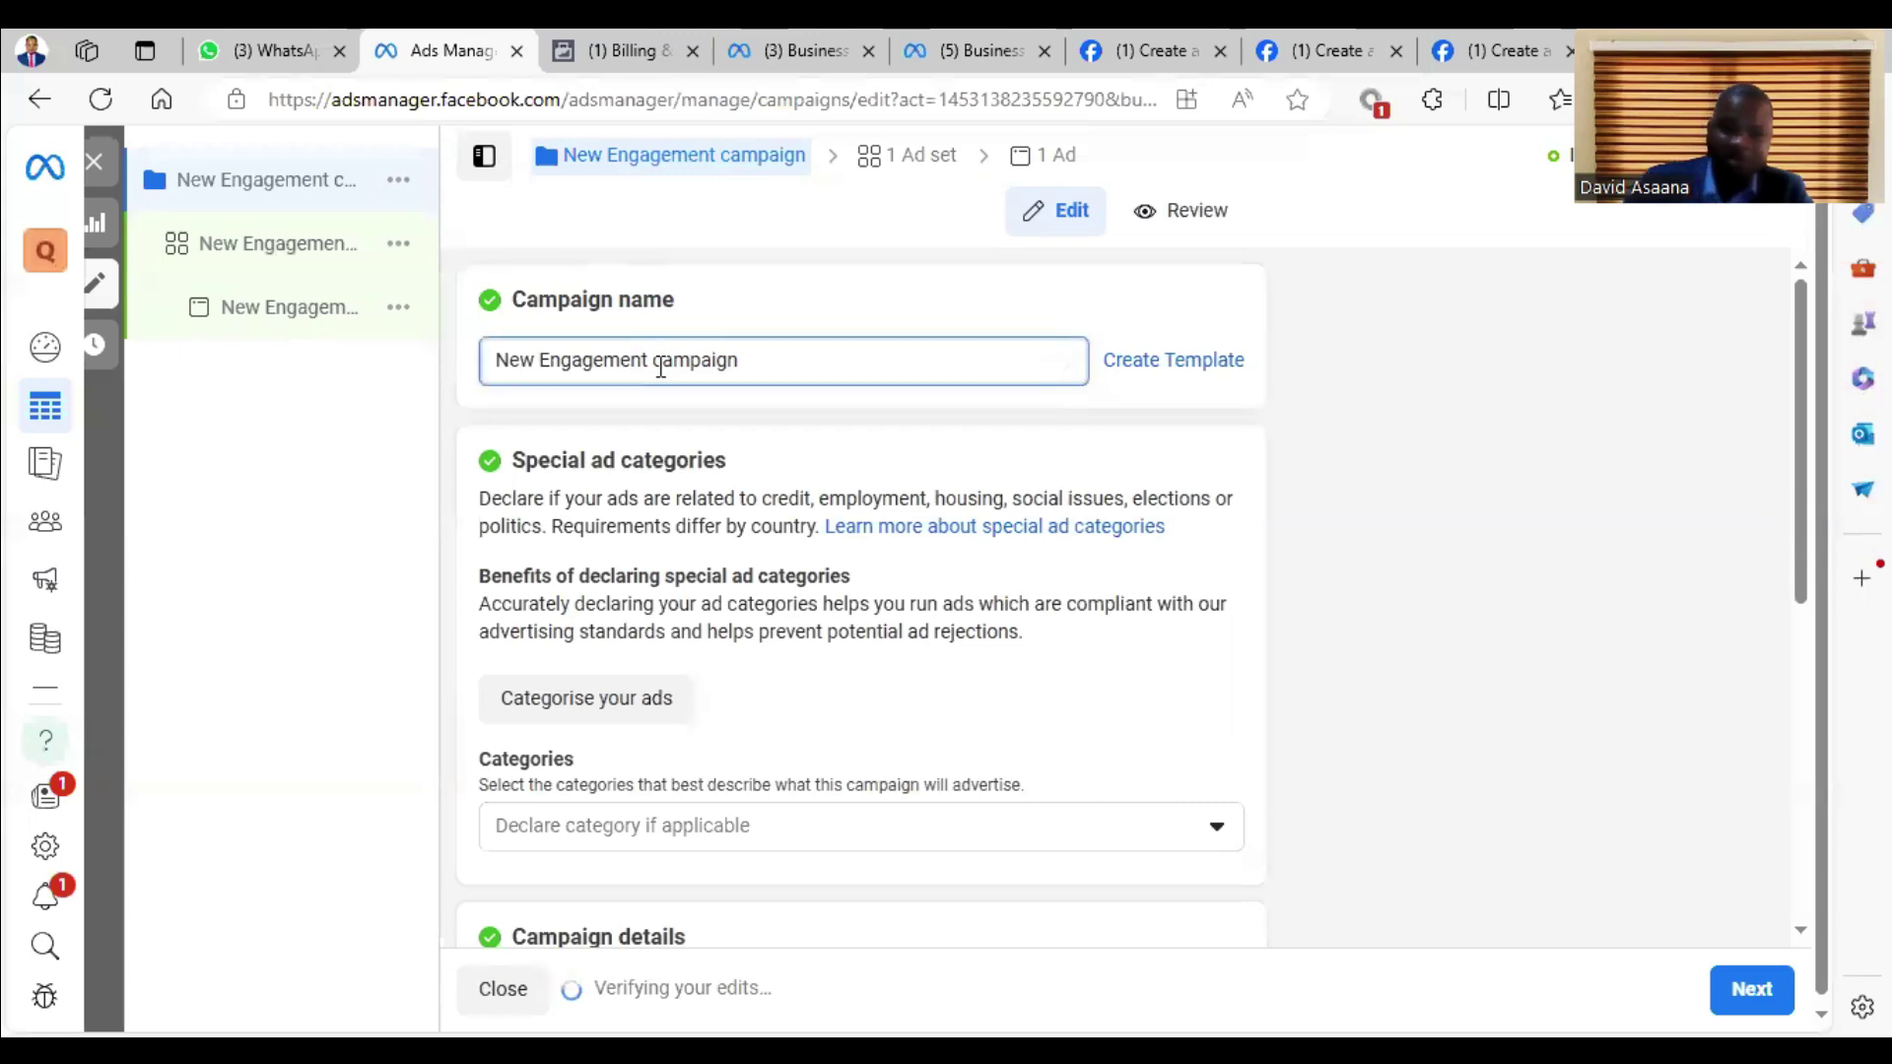
key(BackSpace)
key(BackSpace)
key(BackSpace)
key(BackSpace)
key(BackSpace)
key(BackSpace)
key(BackSpace)
key(BackSpace)
key(BackSpace)
key(BackSpace)
key(BackSpace)
key(BackSpace)
key(BackSpace)
key(BackSpace)
key(BackSpace)
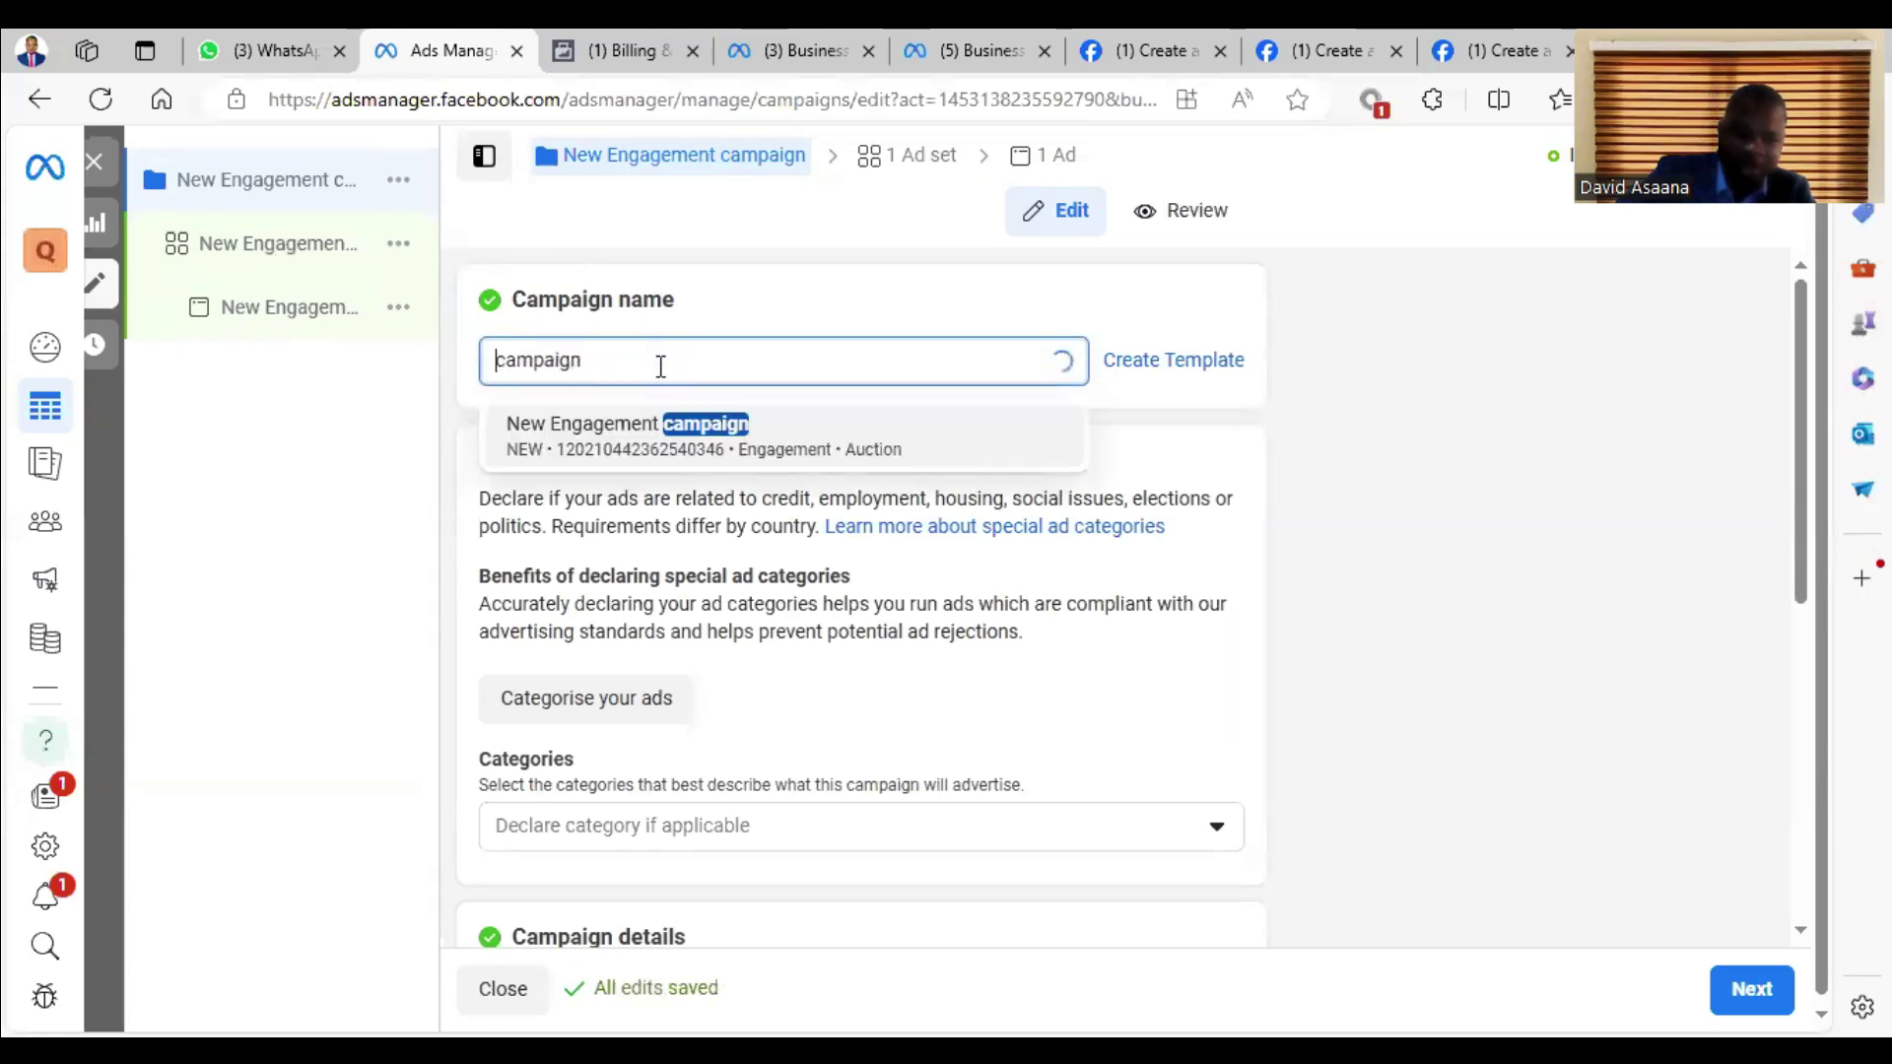
text(Tria)
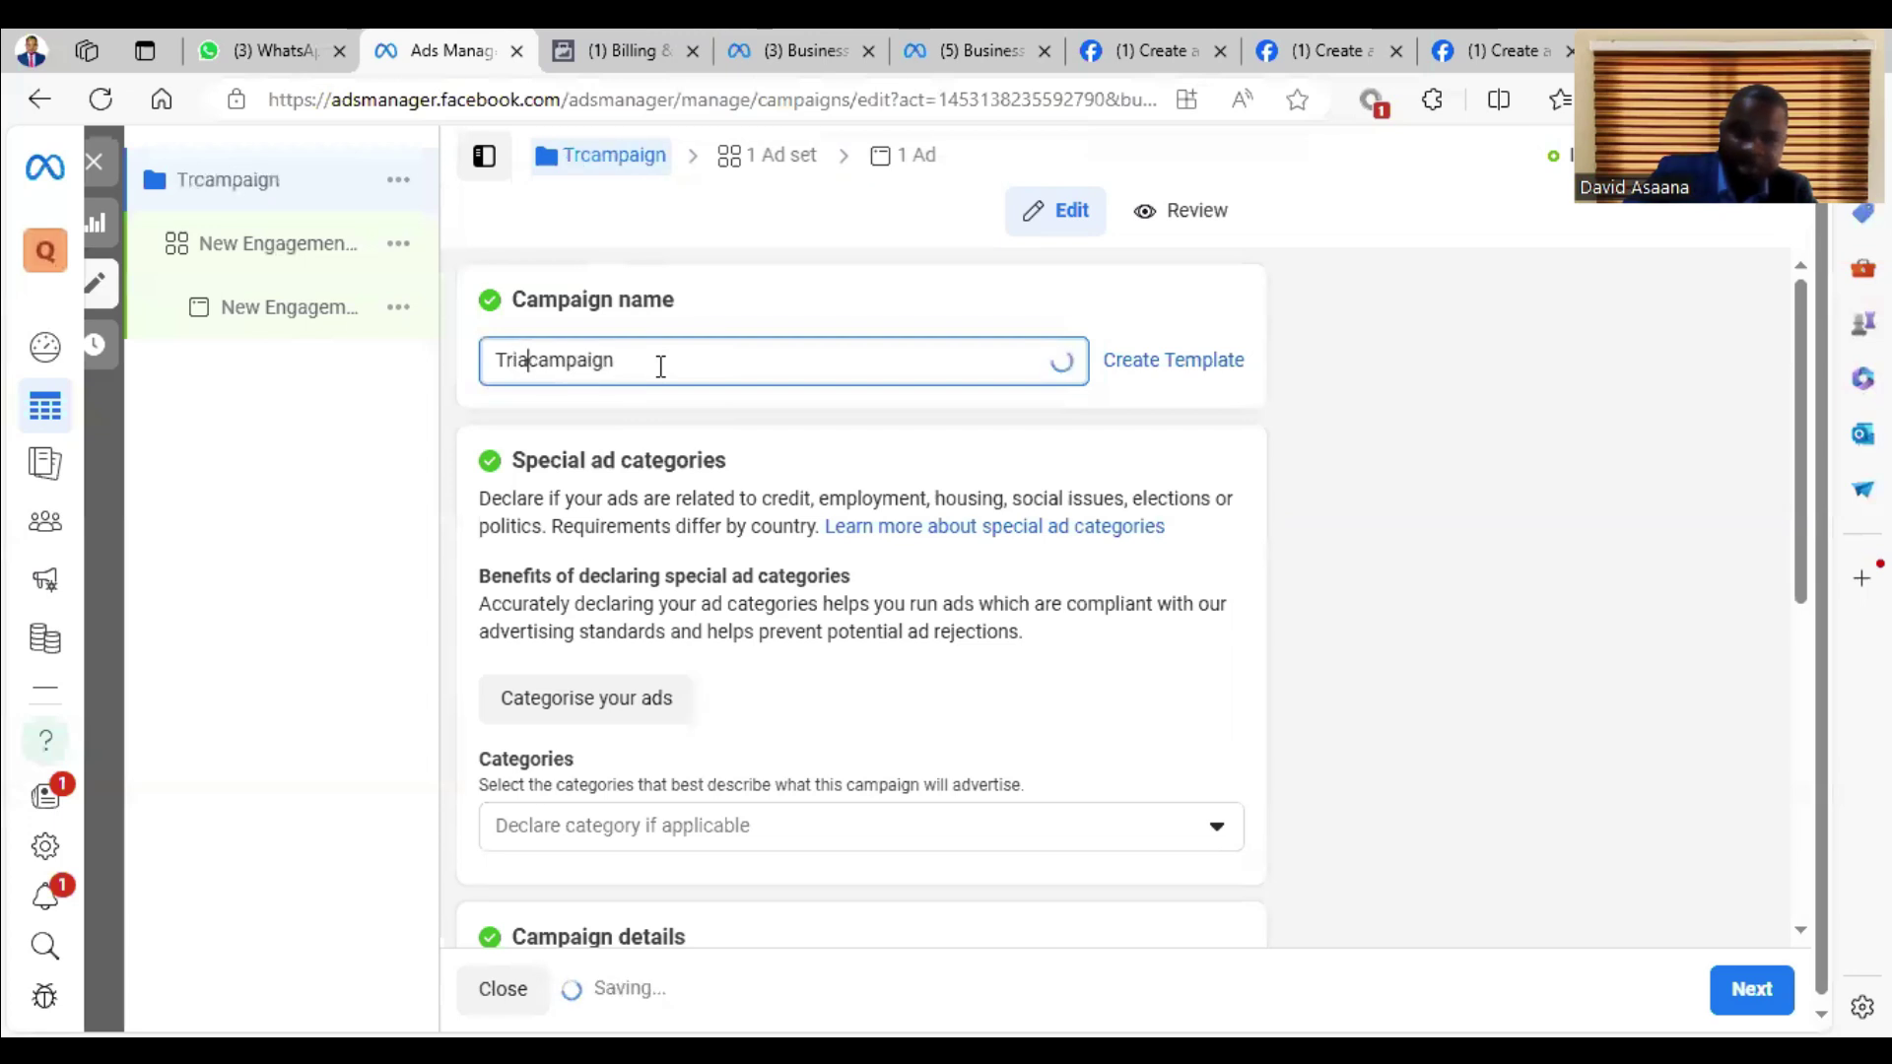
text(l ads)
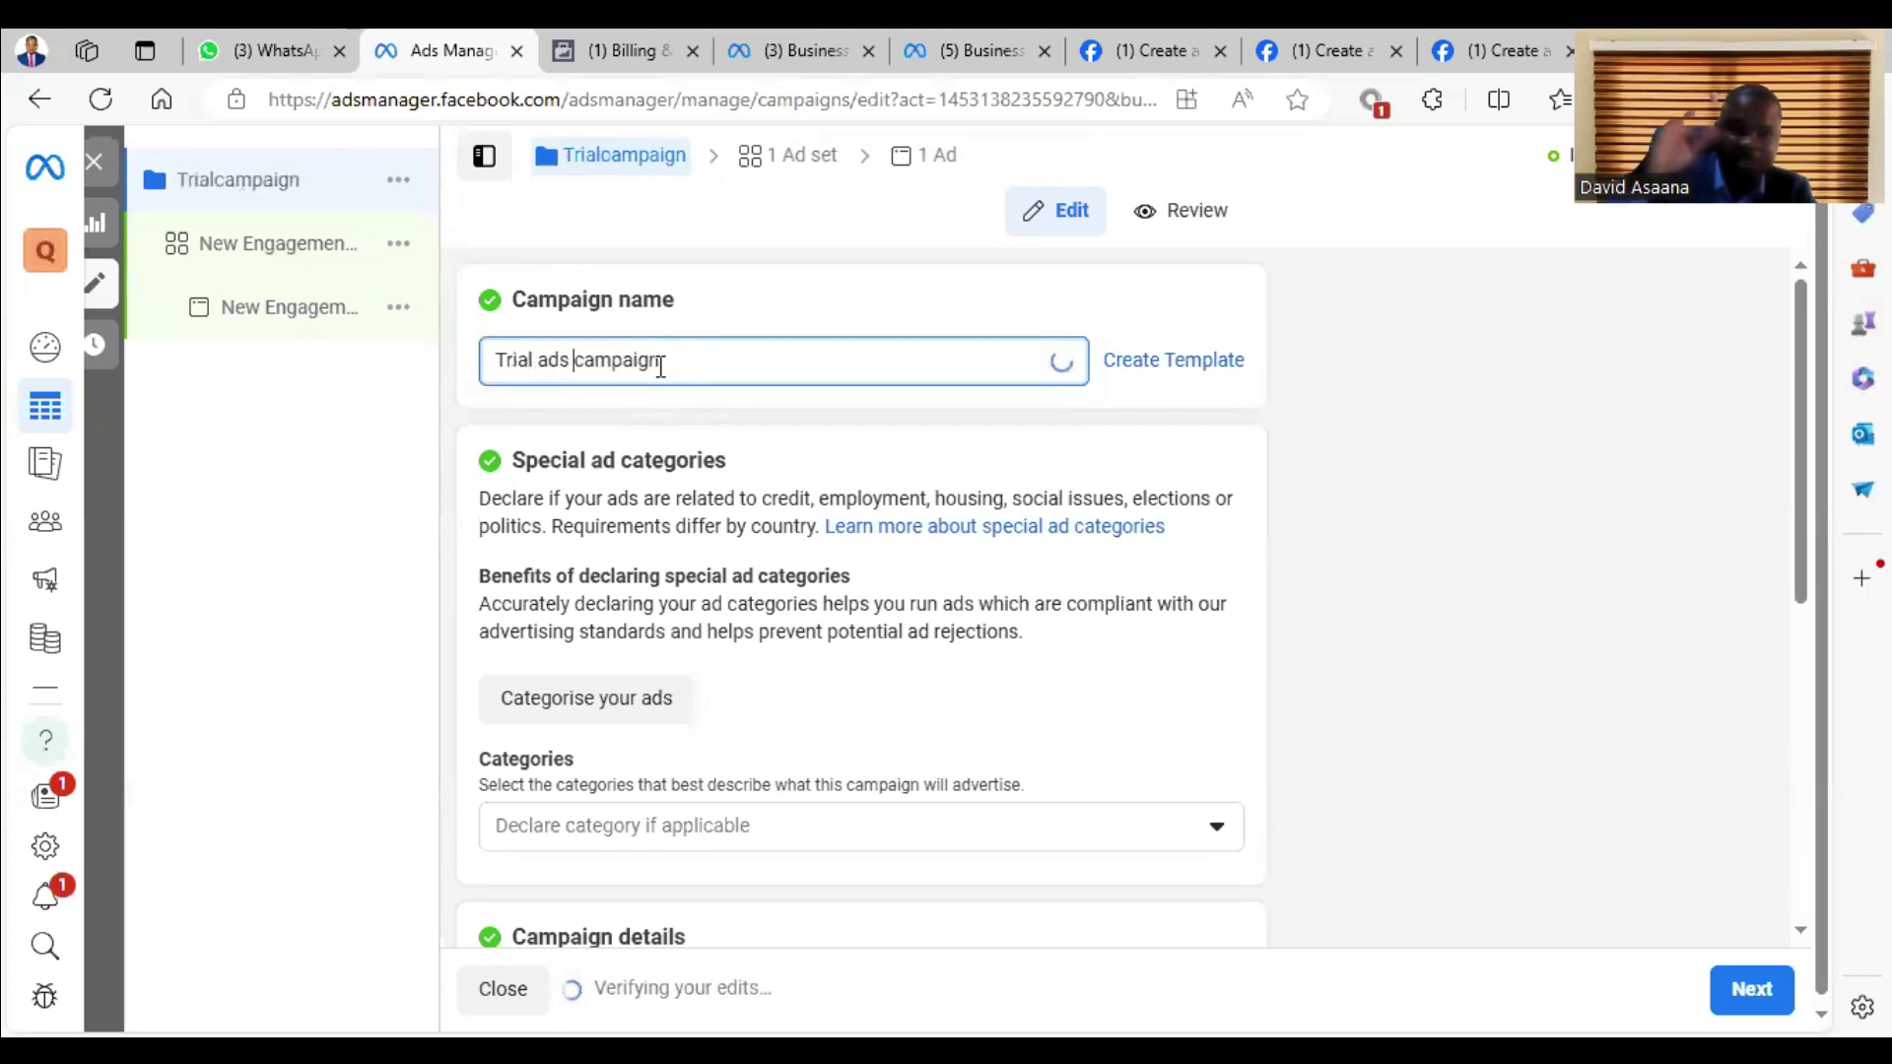
scroll(877, 591, down, 7)
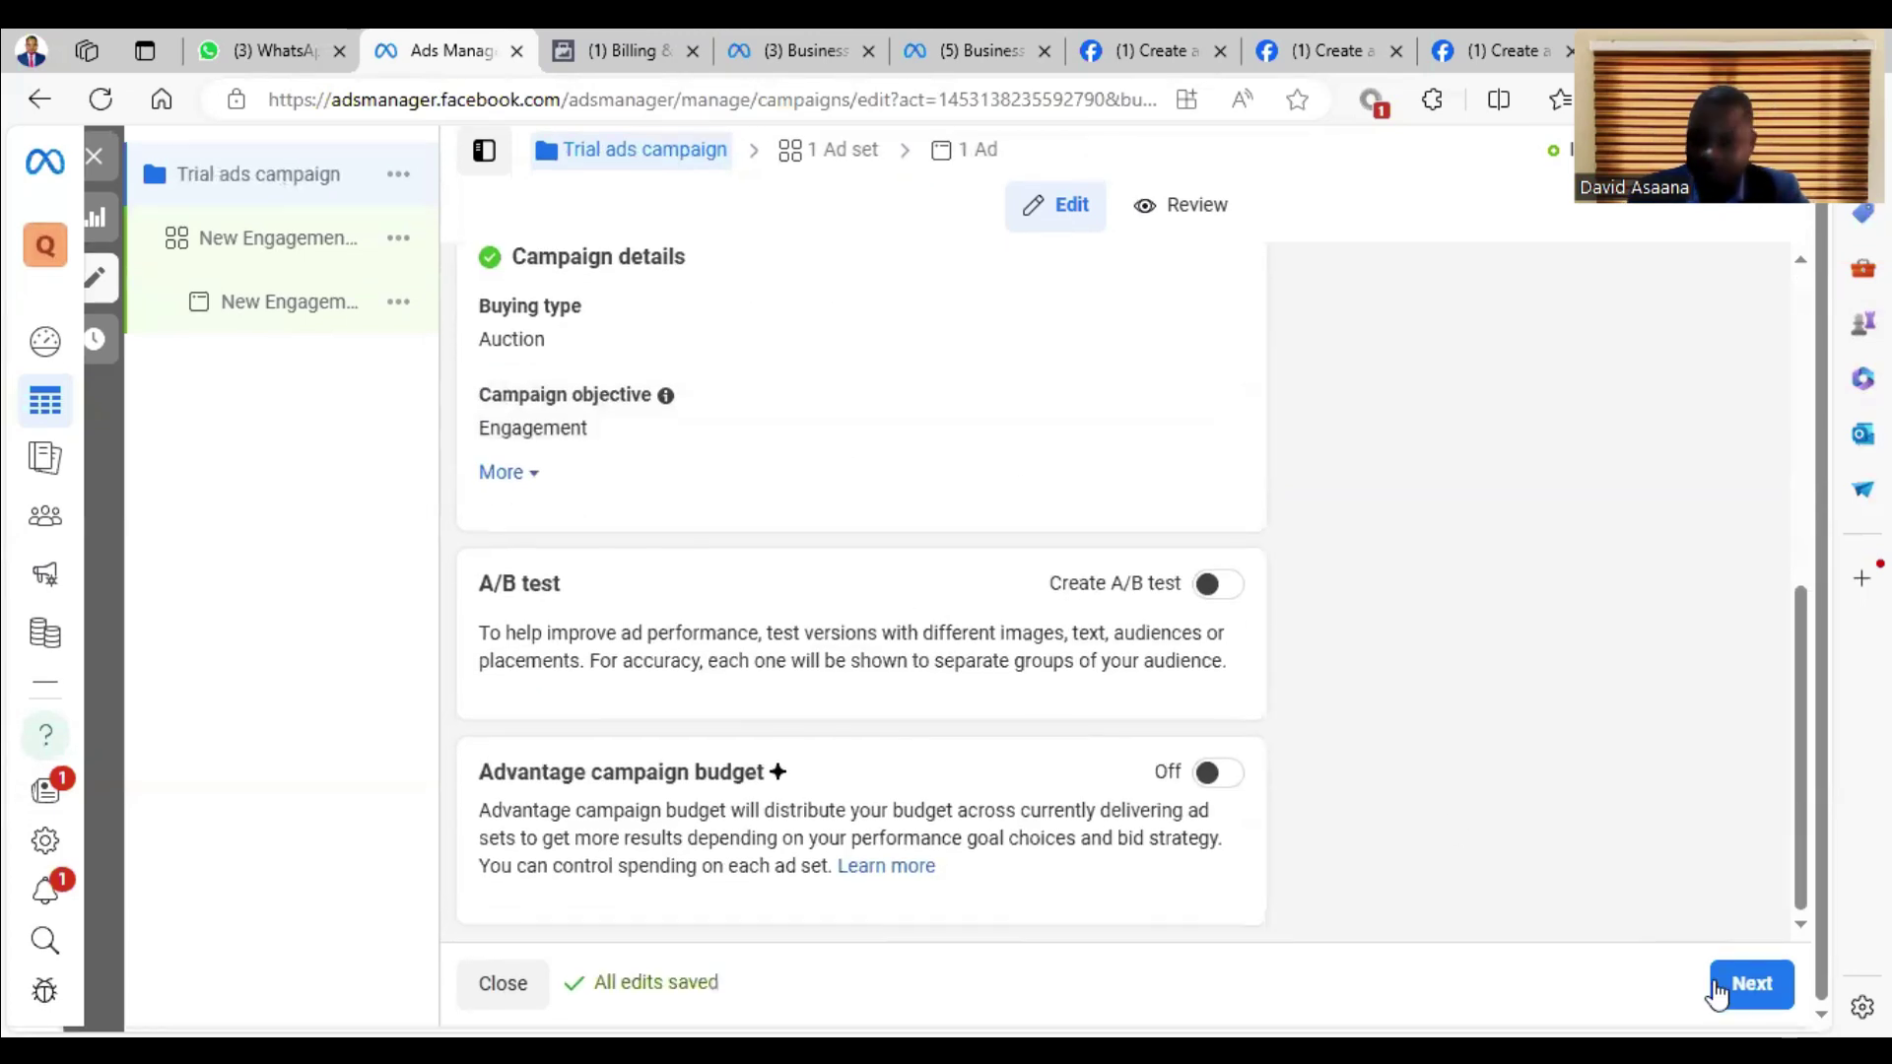
Step: In the ad set's messaging apps, untick Instagram so chats go to WhatsApp only
click(1752, 984)
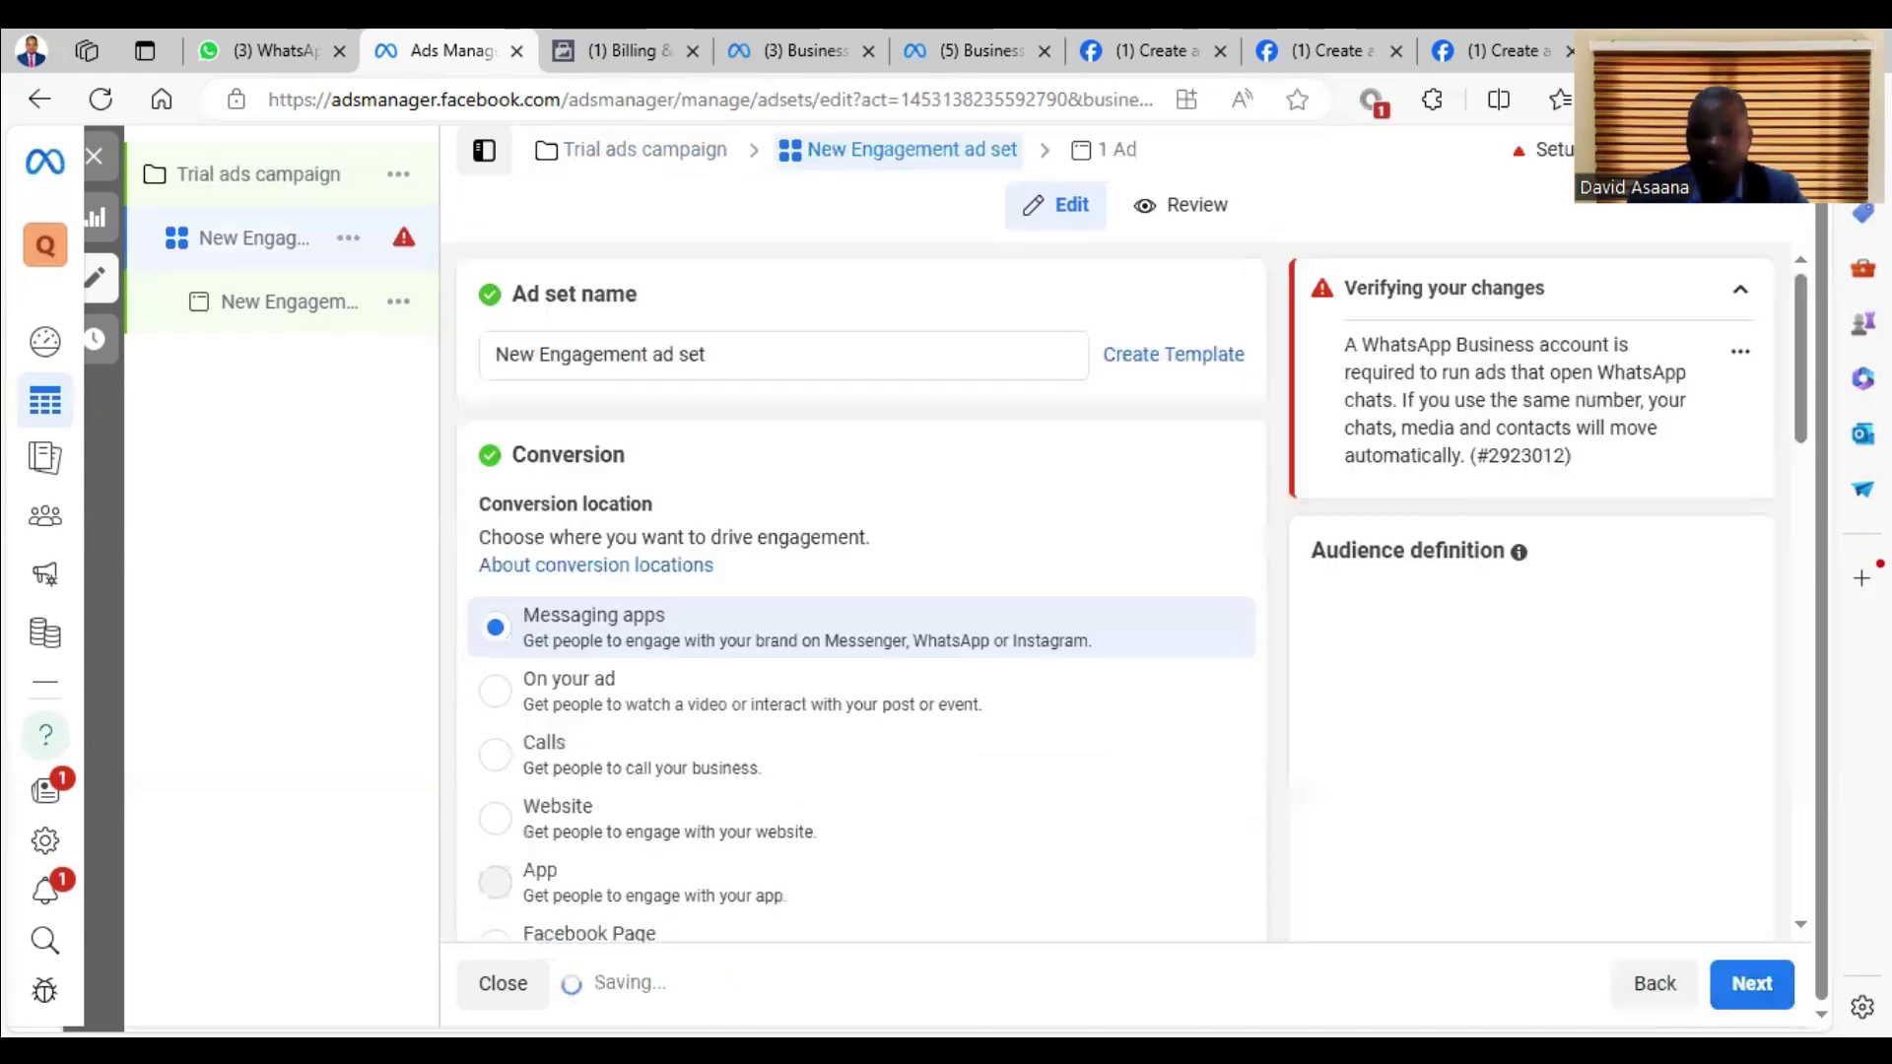
scroll(862, 591, down, 5)
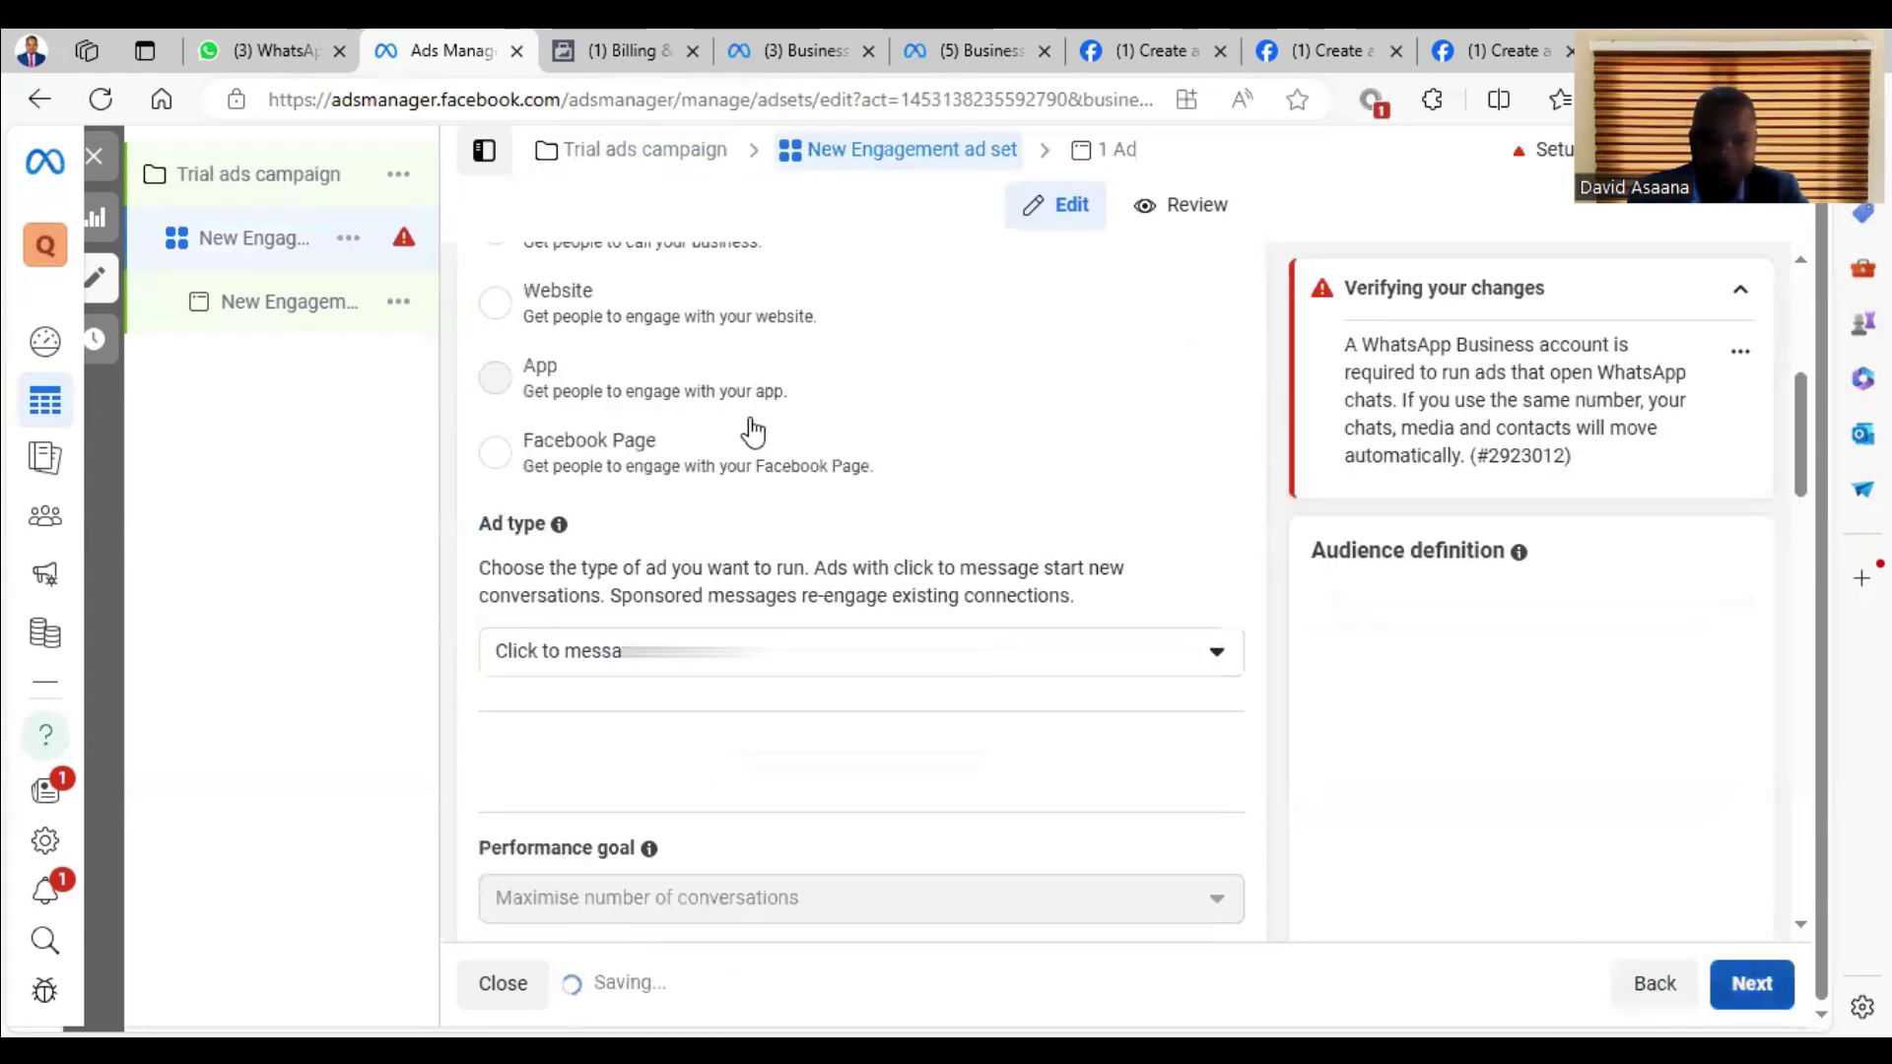
scroll(739, 561, down, 5)
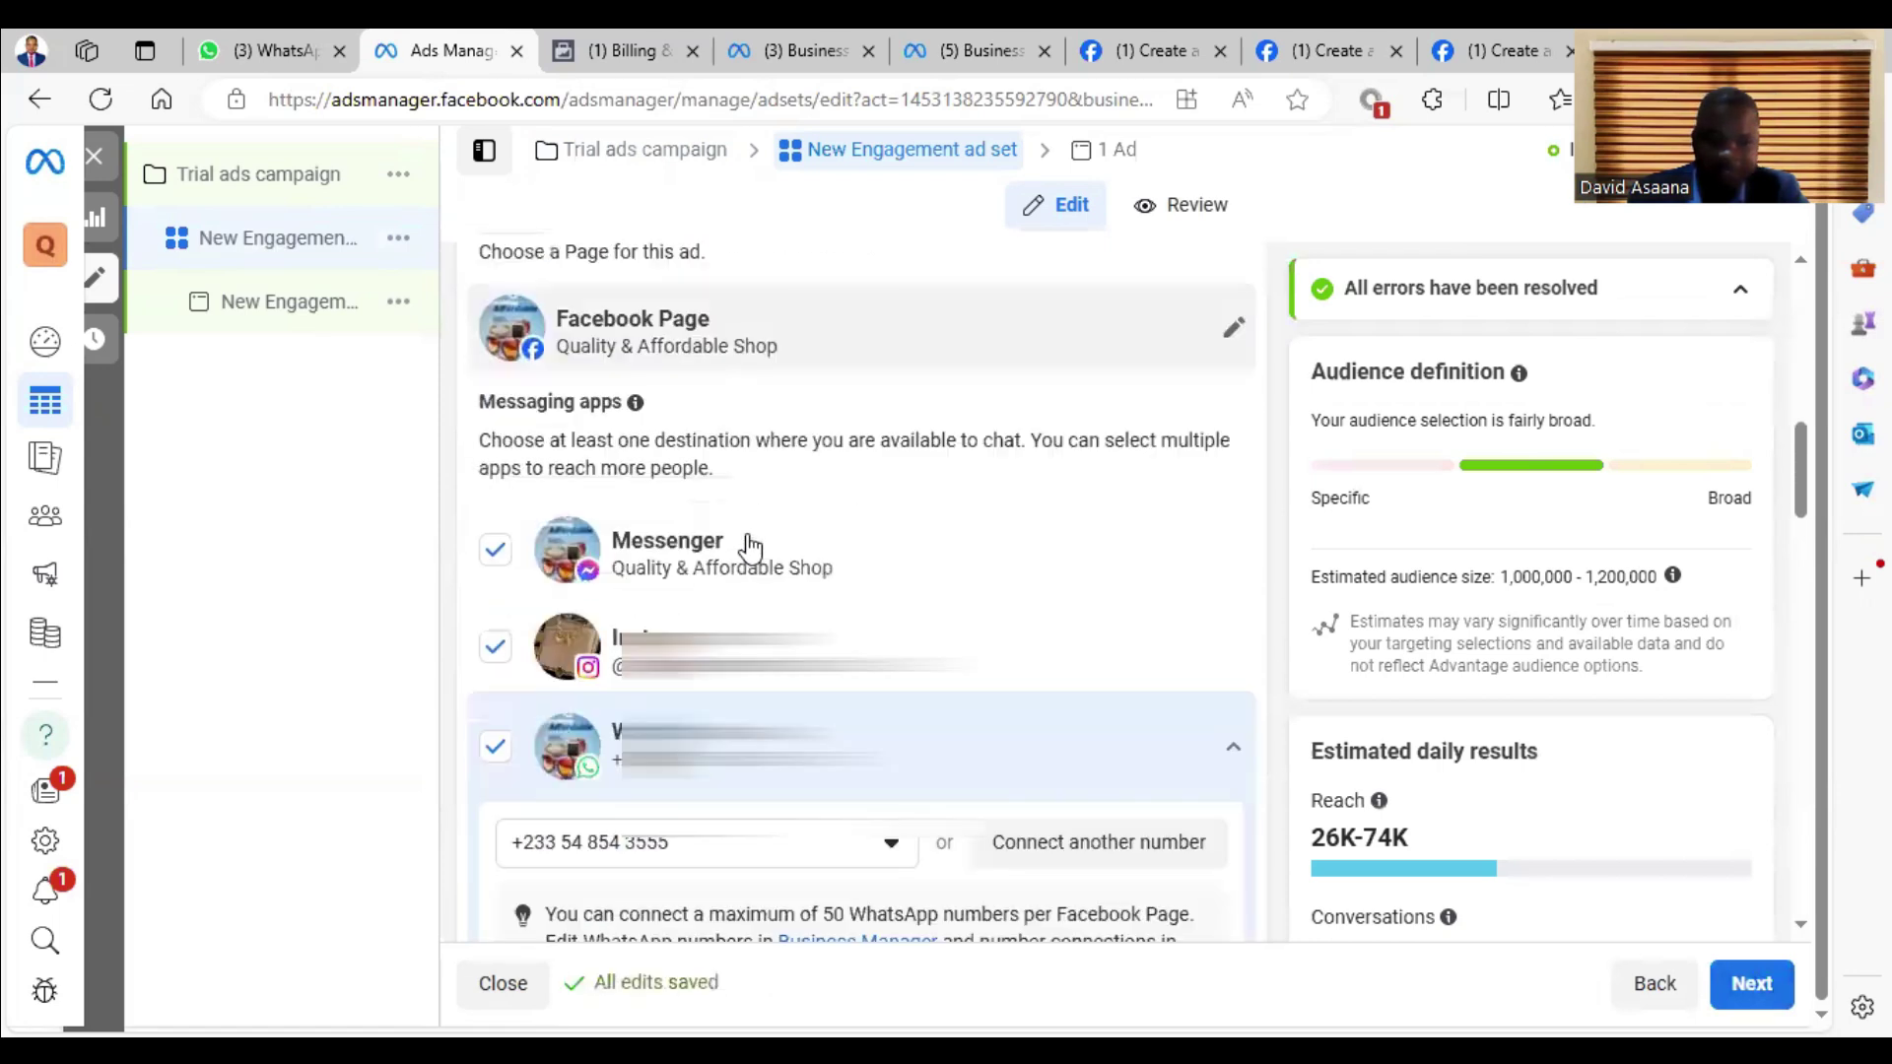
click(498, 640)
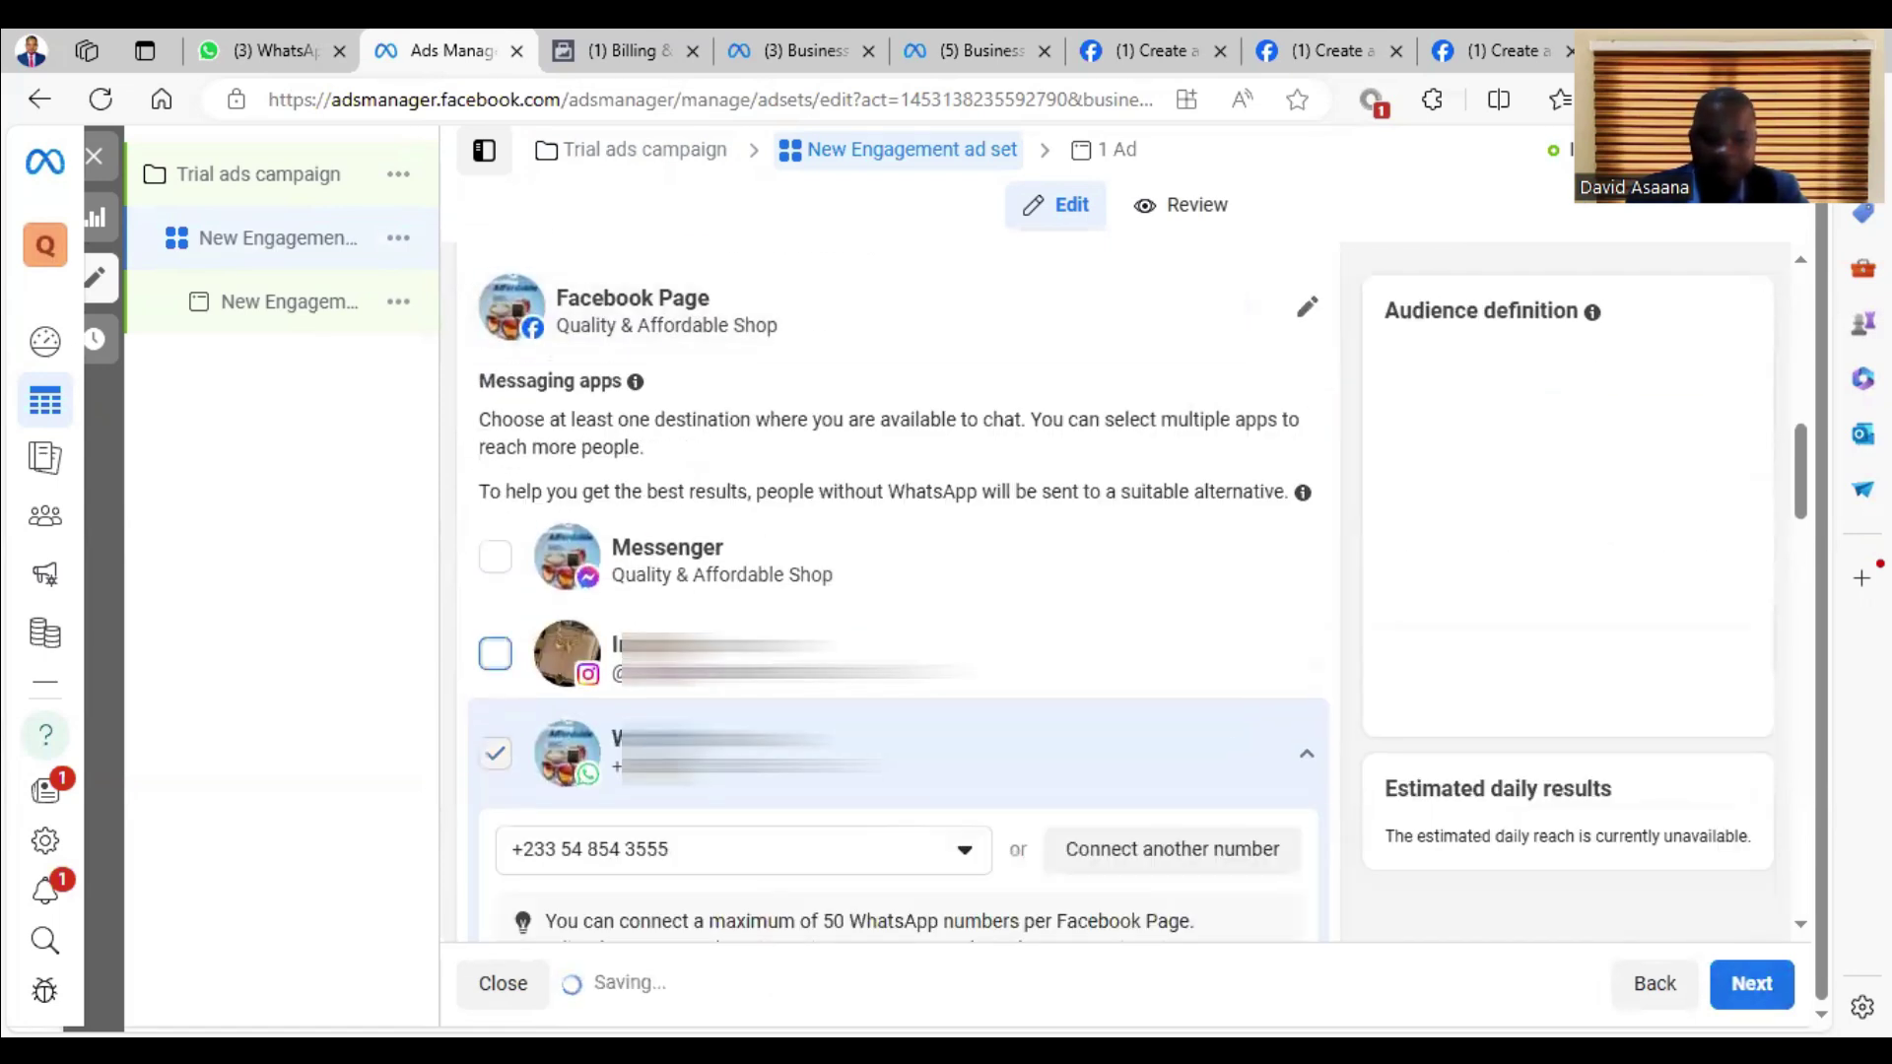
scroll(689, 592, down, 4)
scroll(705, 417, down, 4)
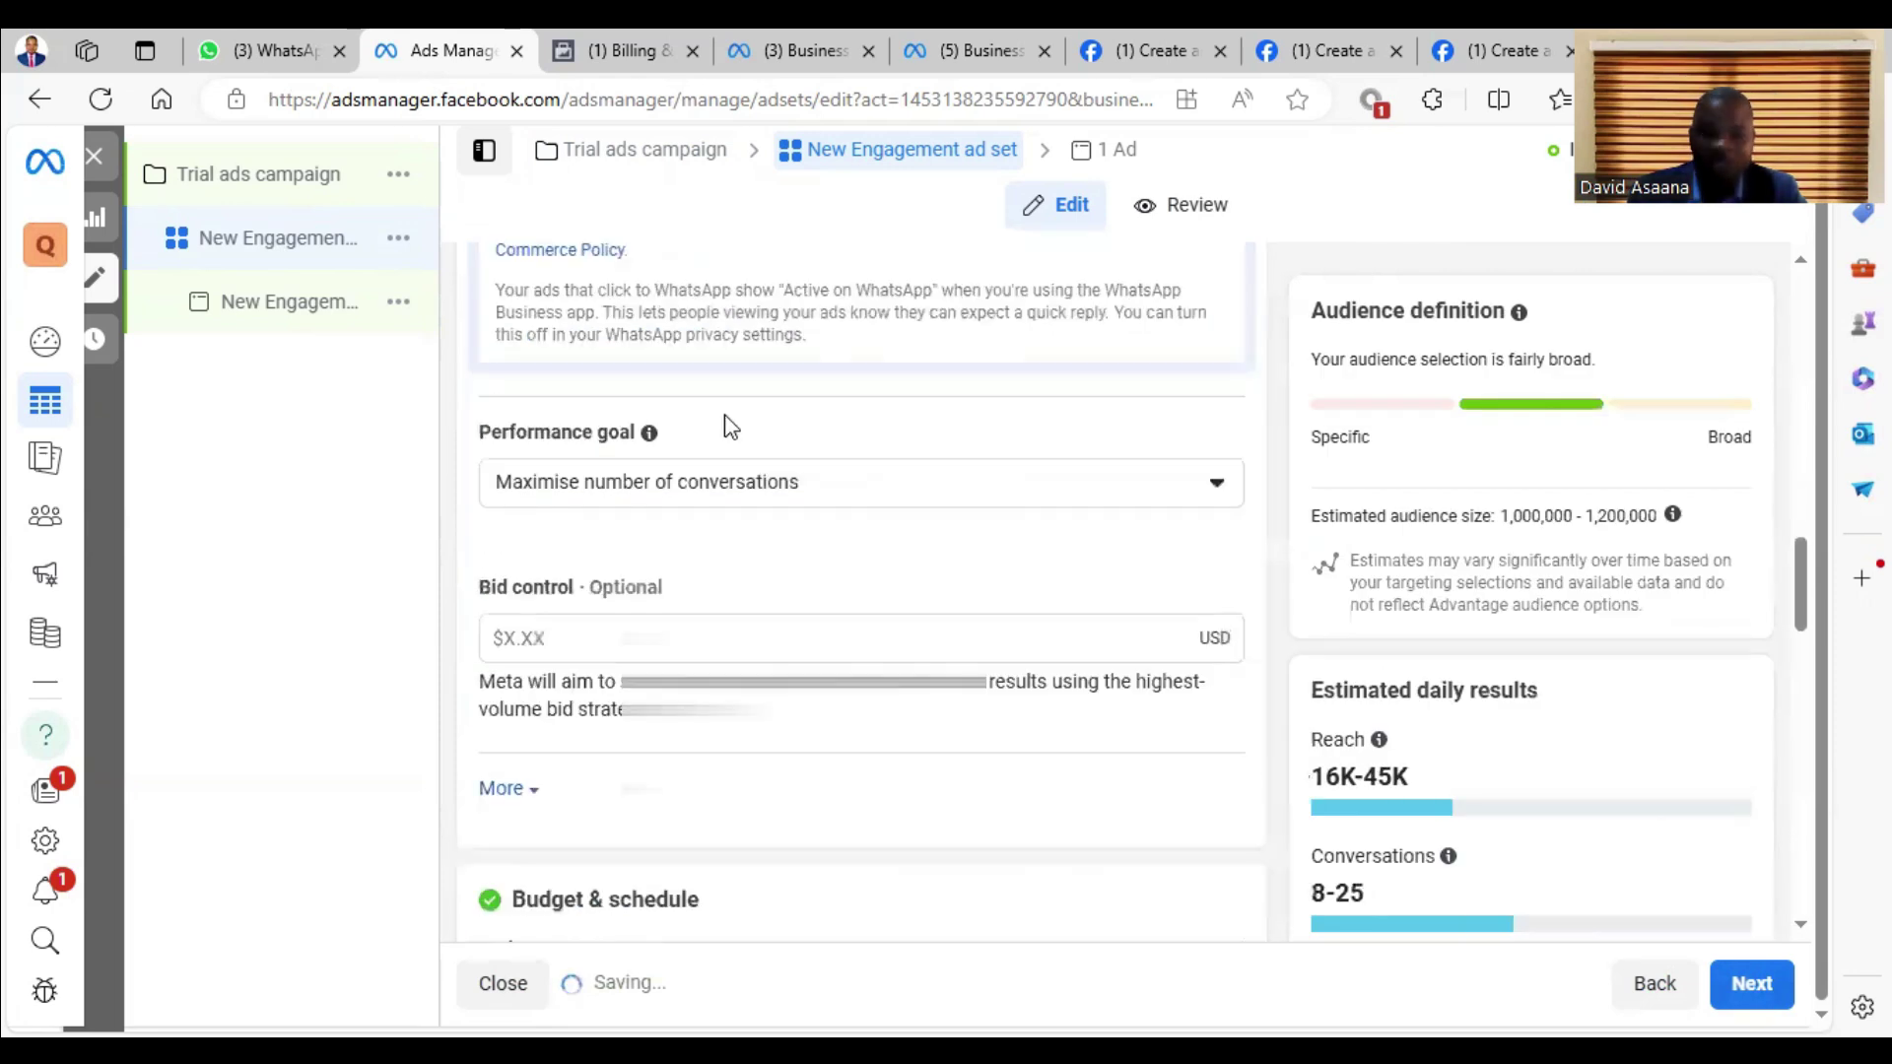
scroll(921, 456, down, 6)
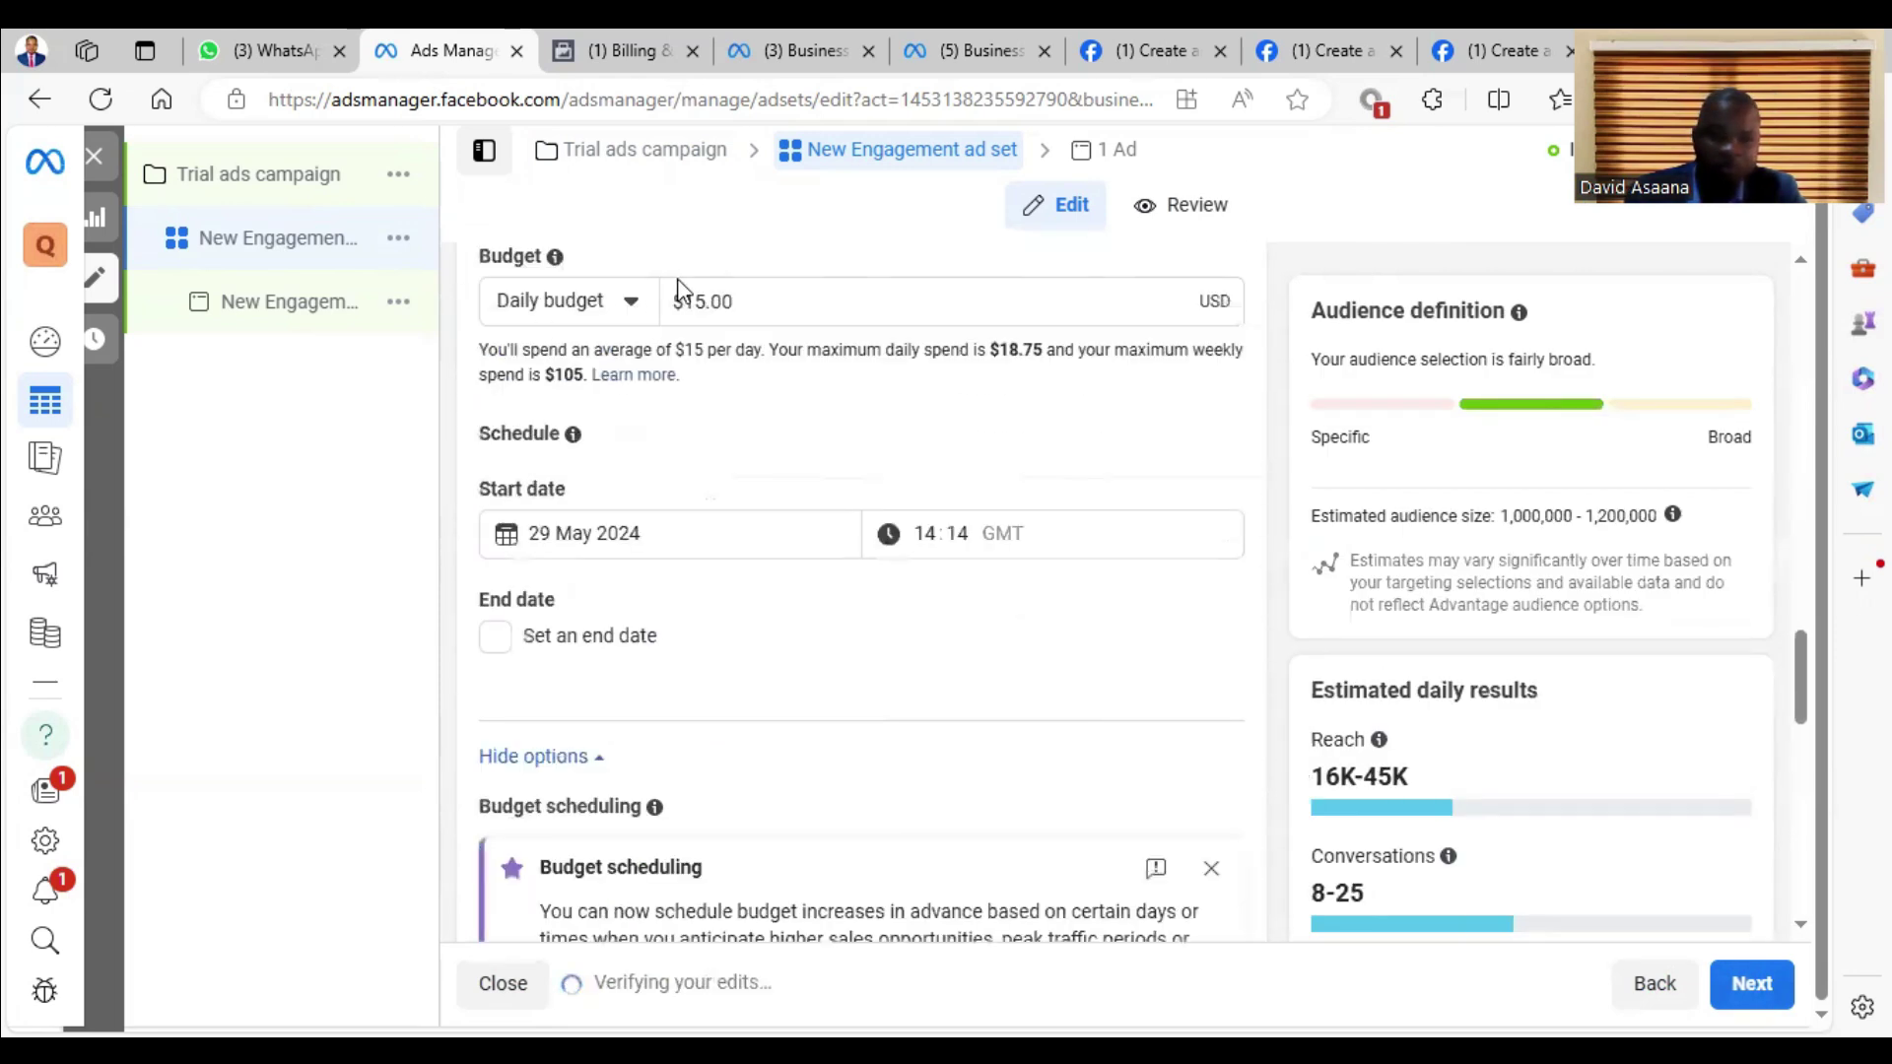
Step: Lower the ad set's daily budget to $5.00
click(695, 301)
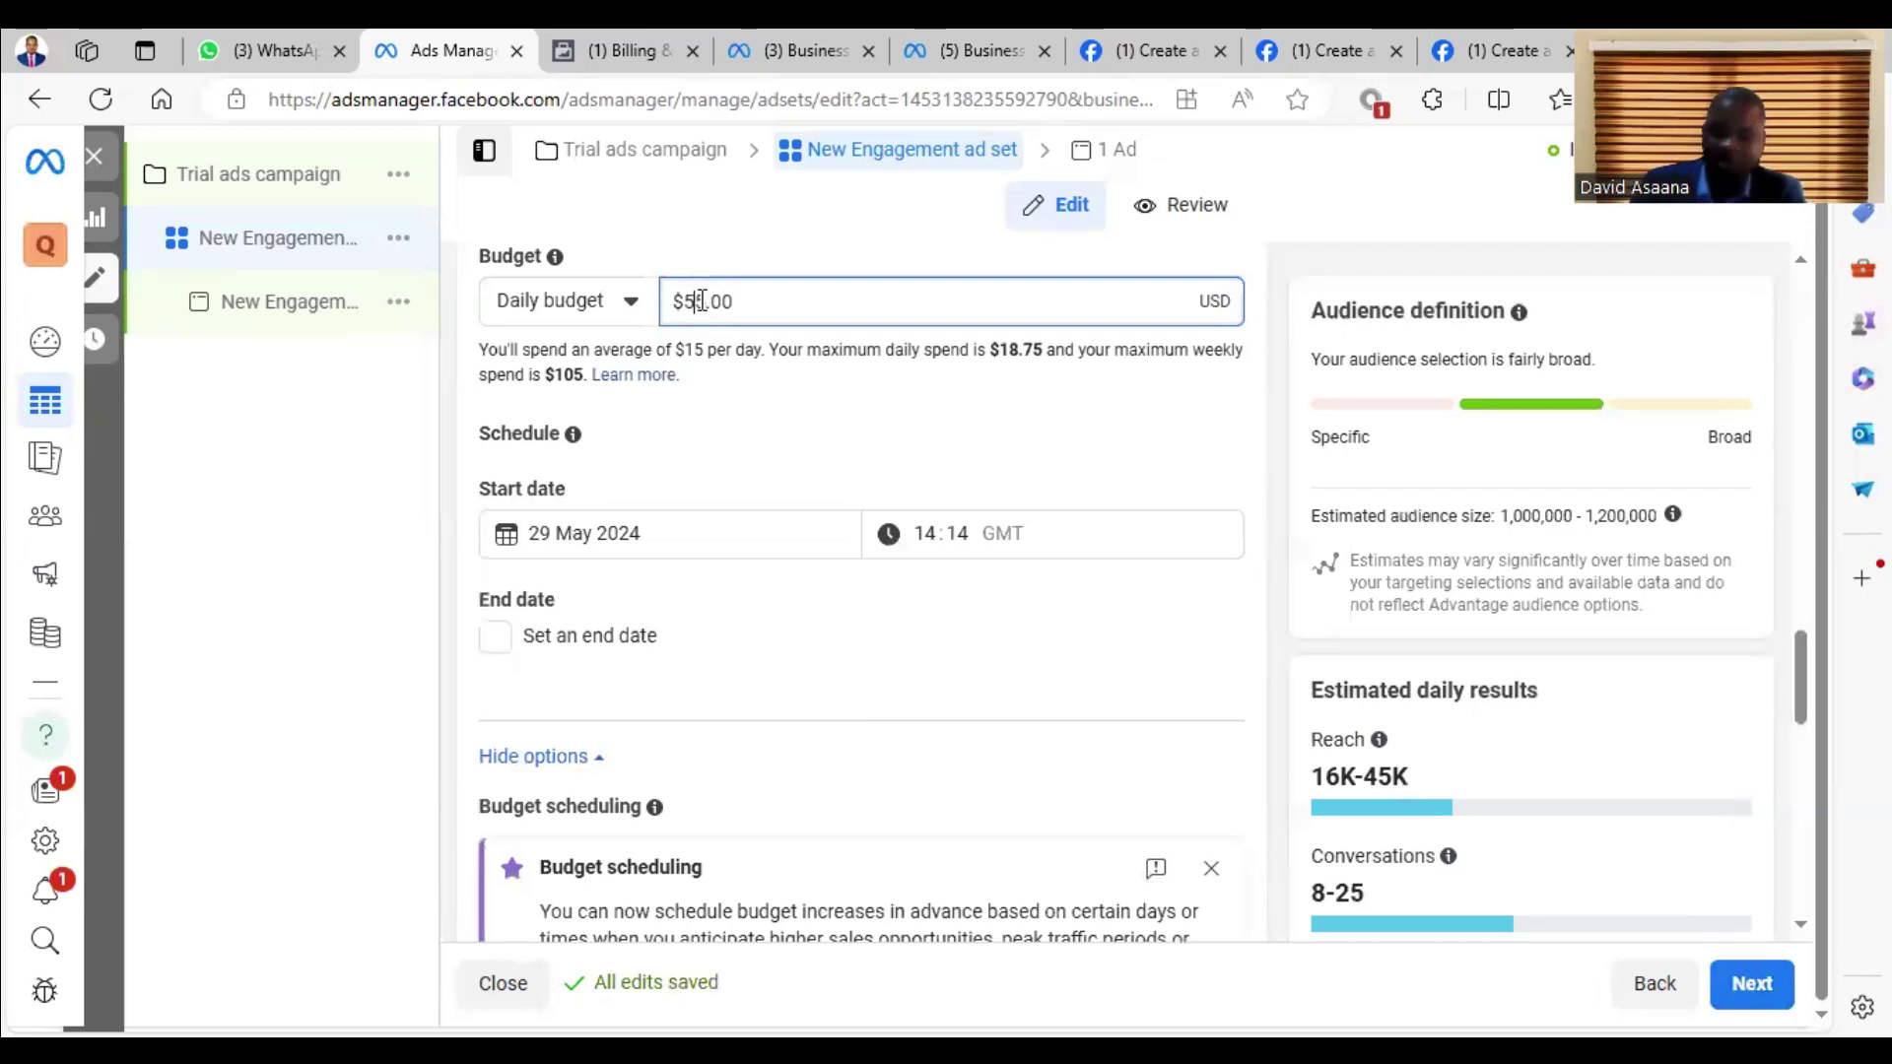
key(BackSpace)
scroll(582, 514, down, 2)
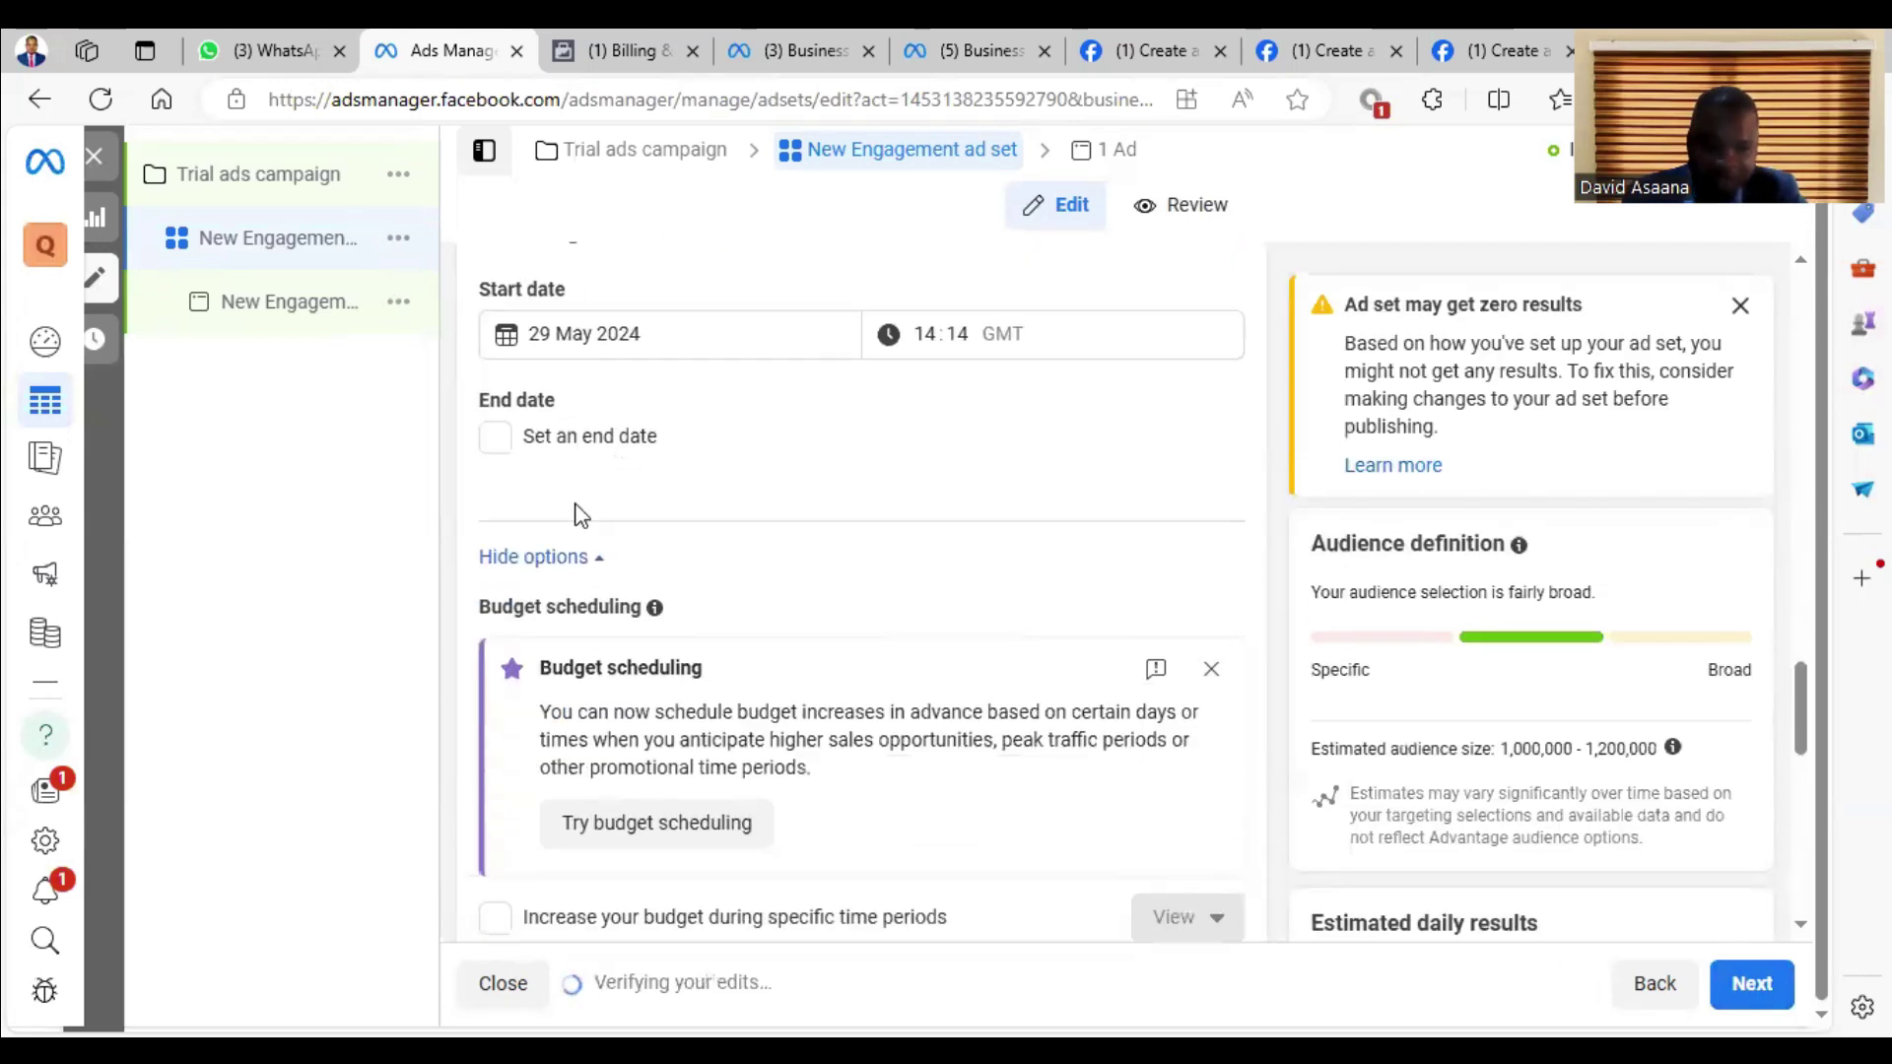
Step: Set the ad set's end date to 5 June 2024 for a six-day run
click(490, 436)
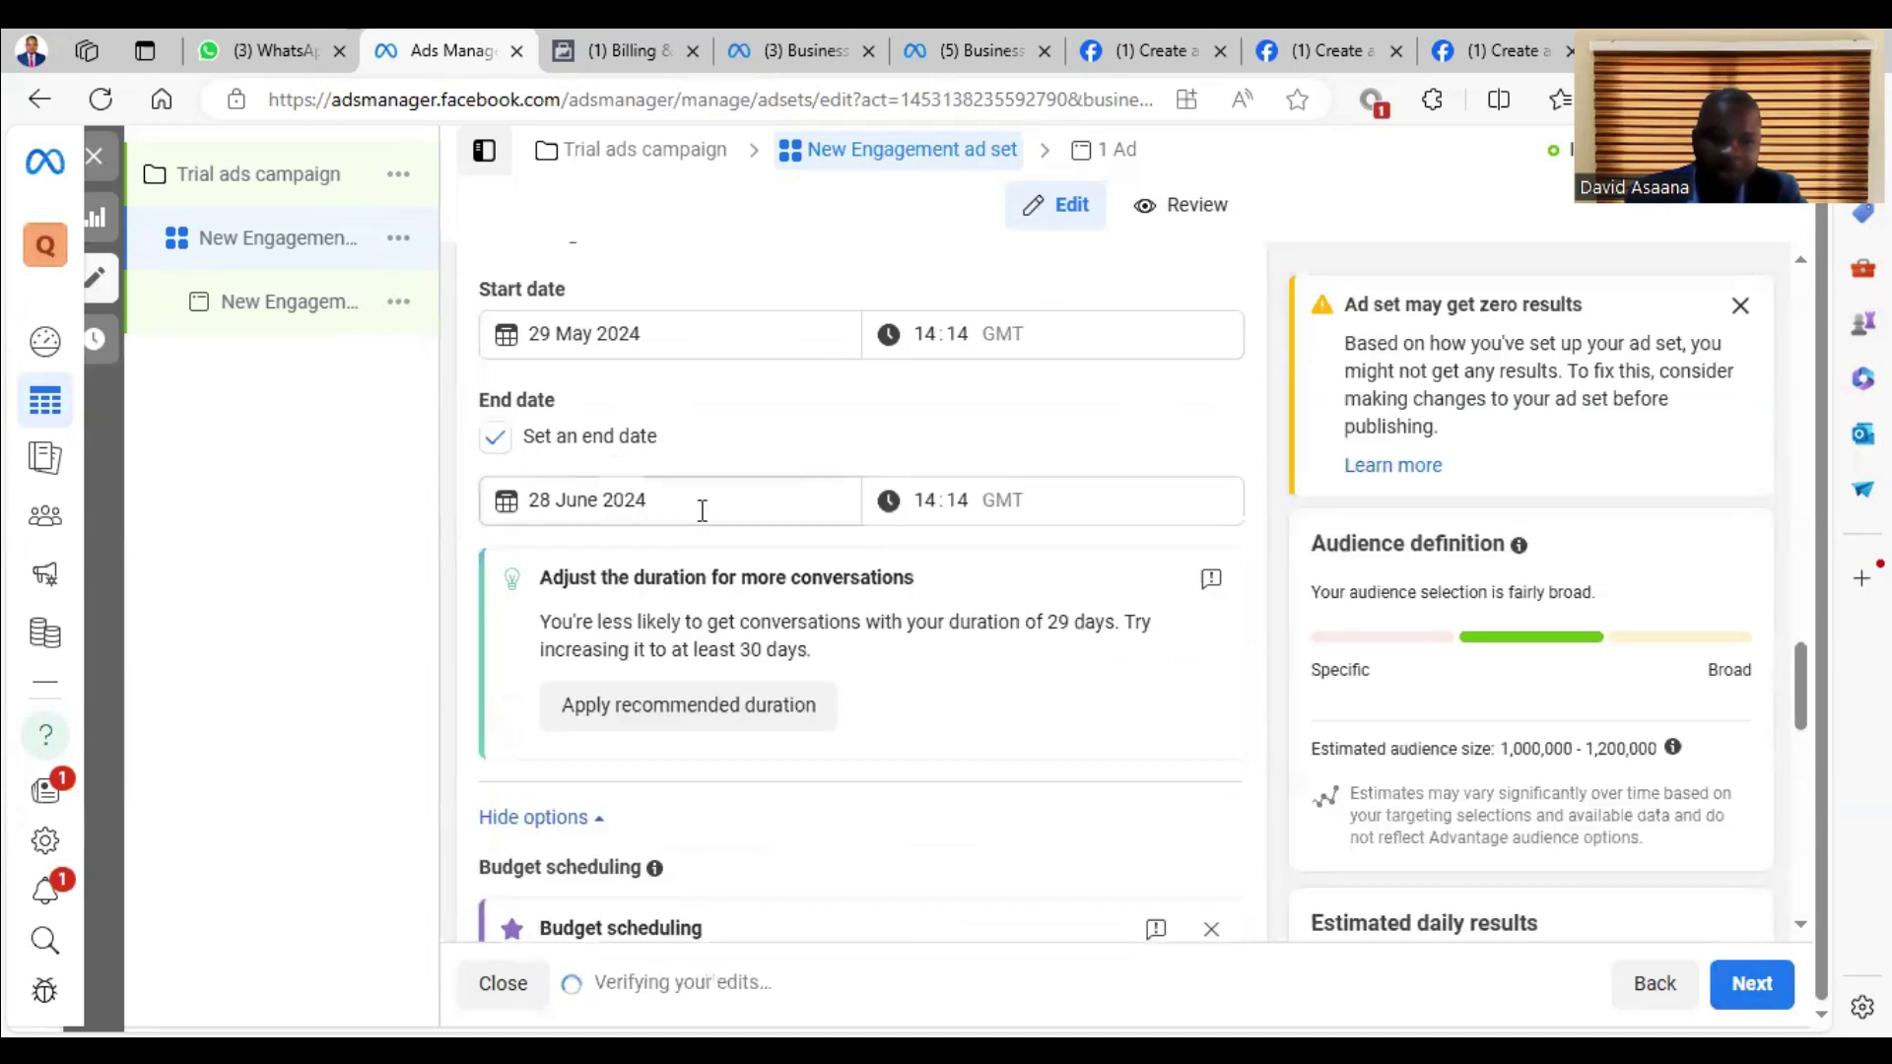
click(698, 508)
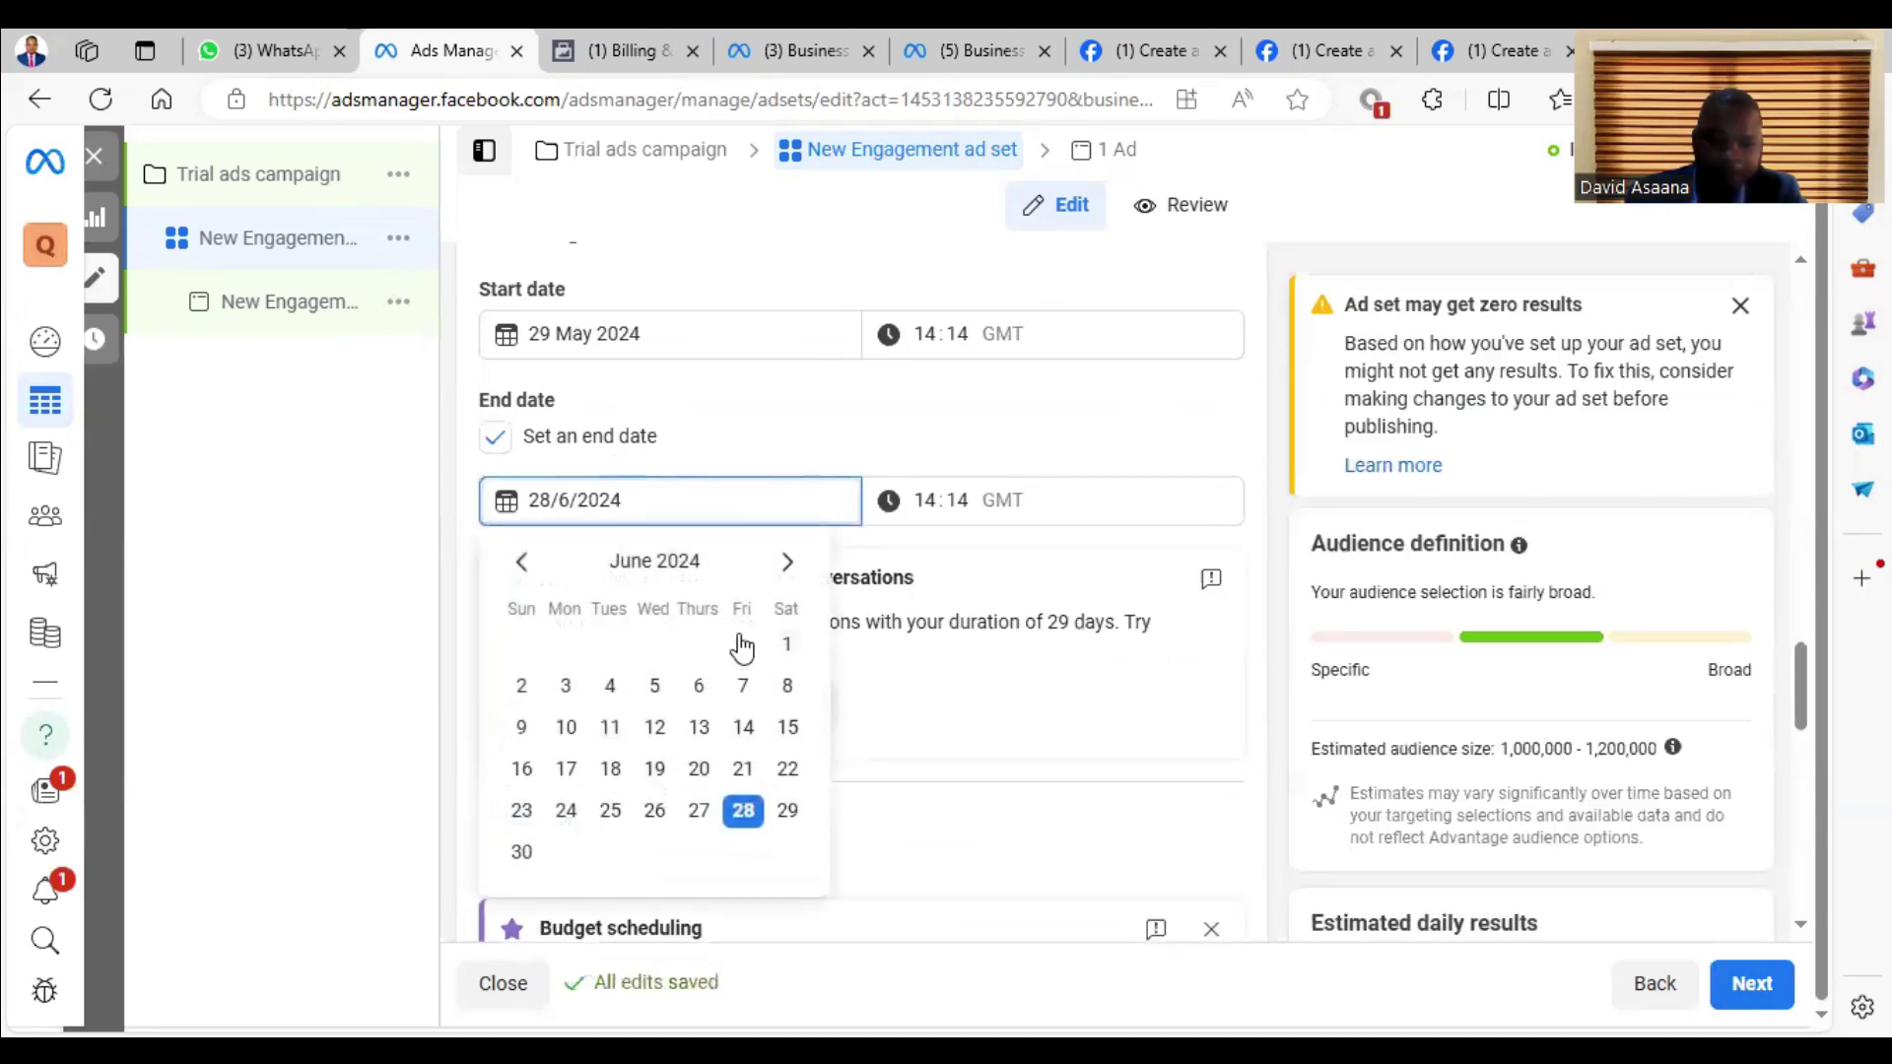
click(652, 687)
scroll(740, 578, down, 10)
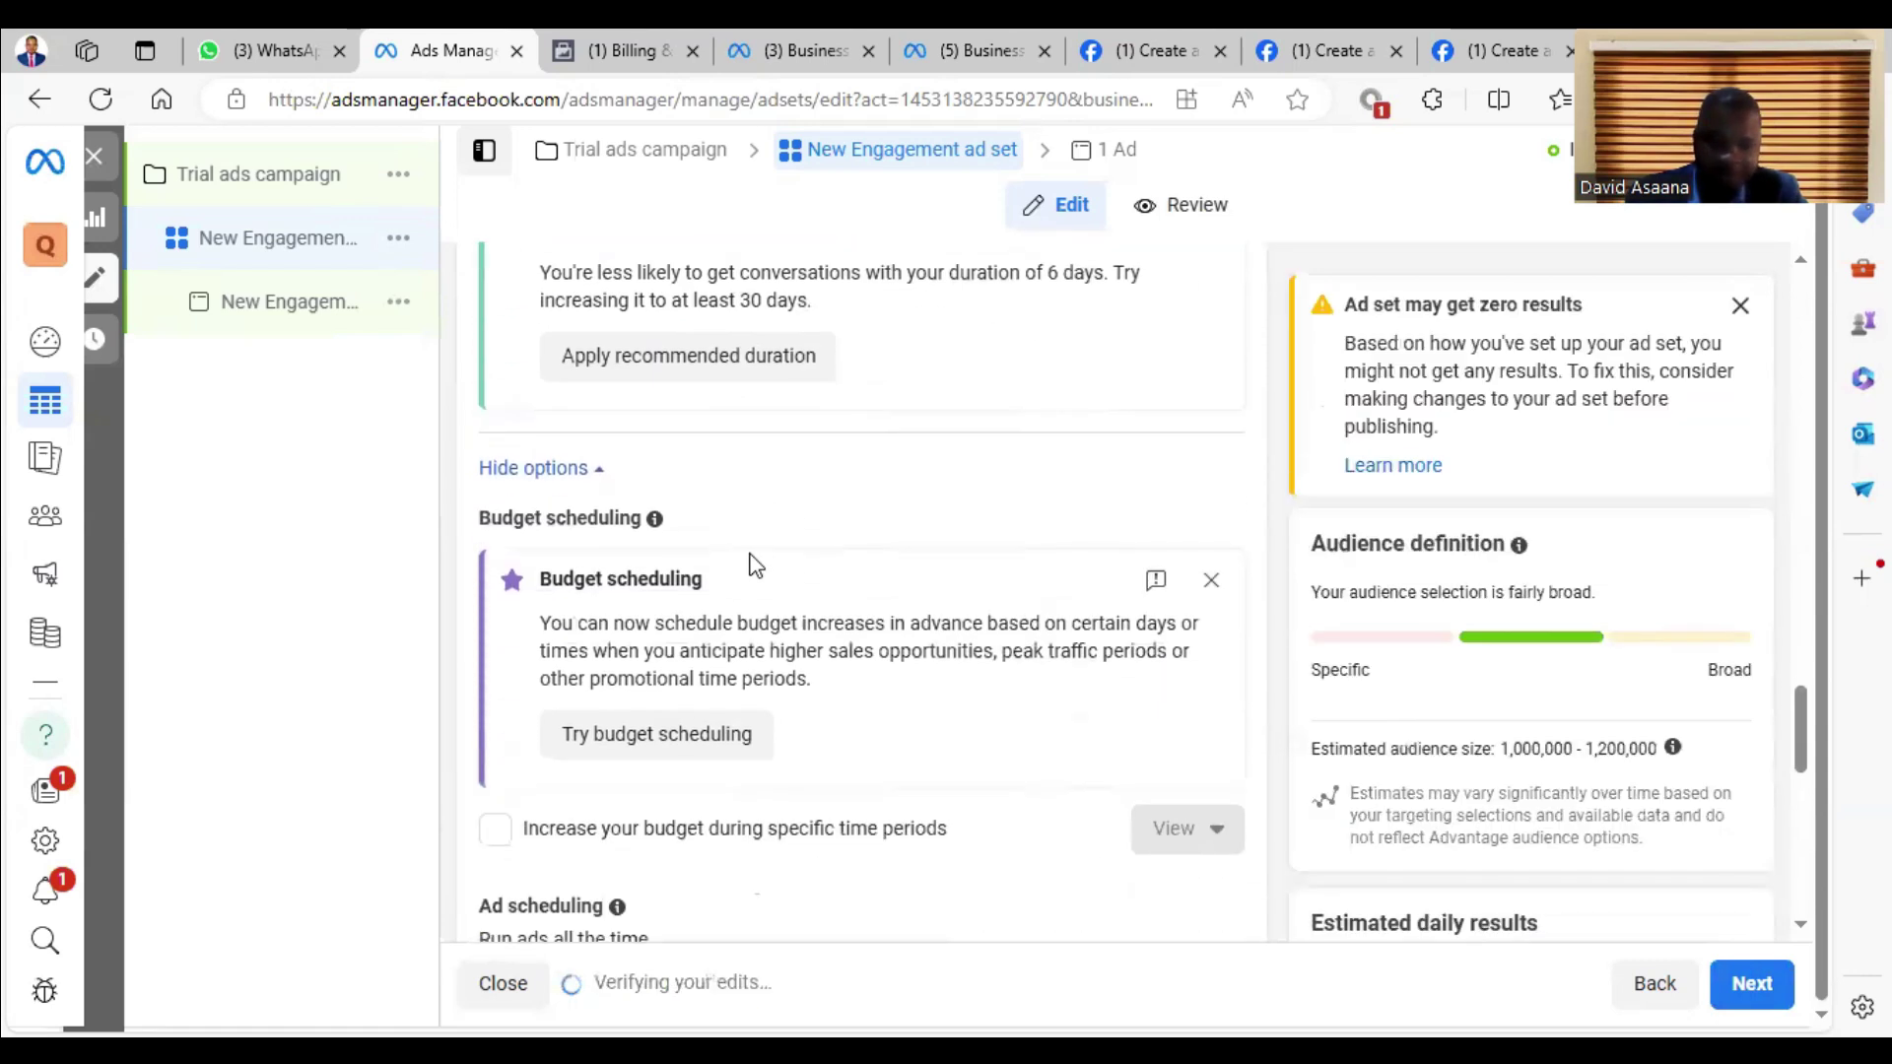
scroll(709, 520, down, 1)
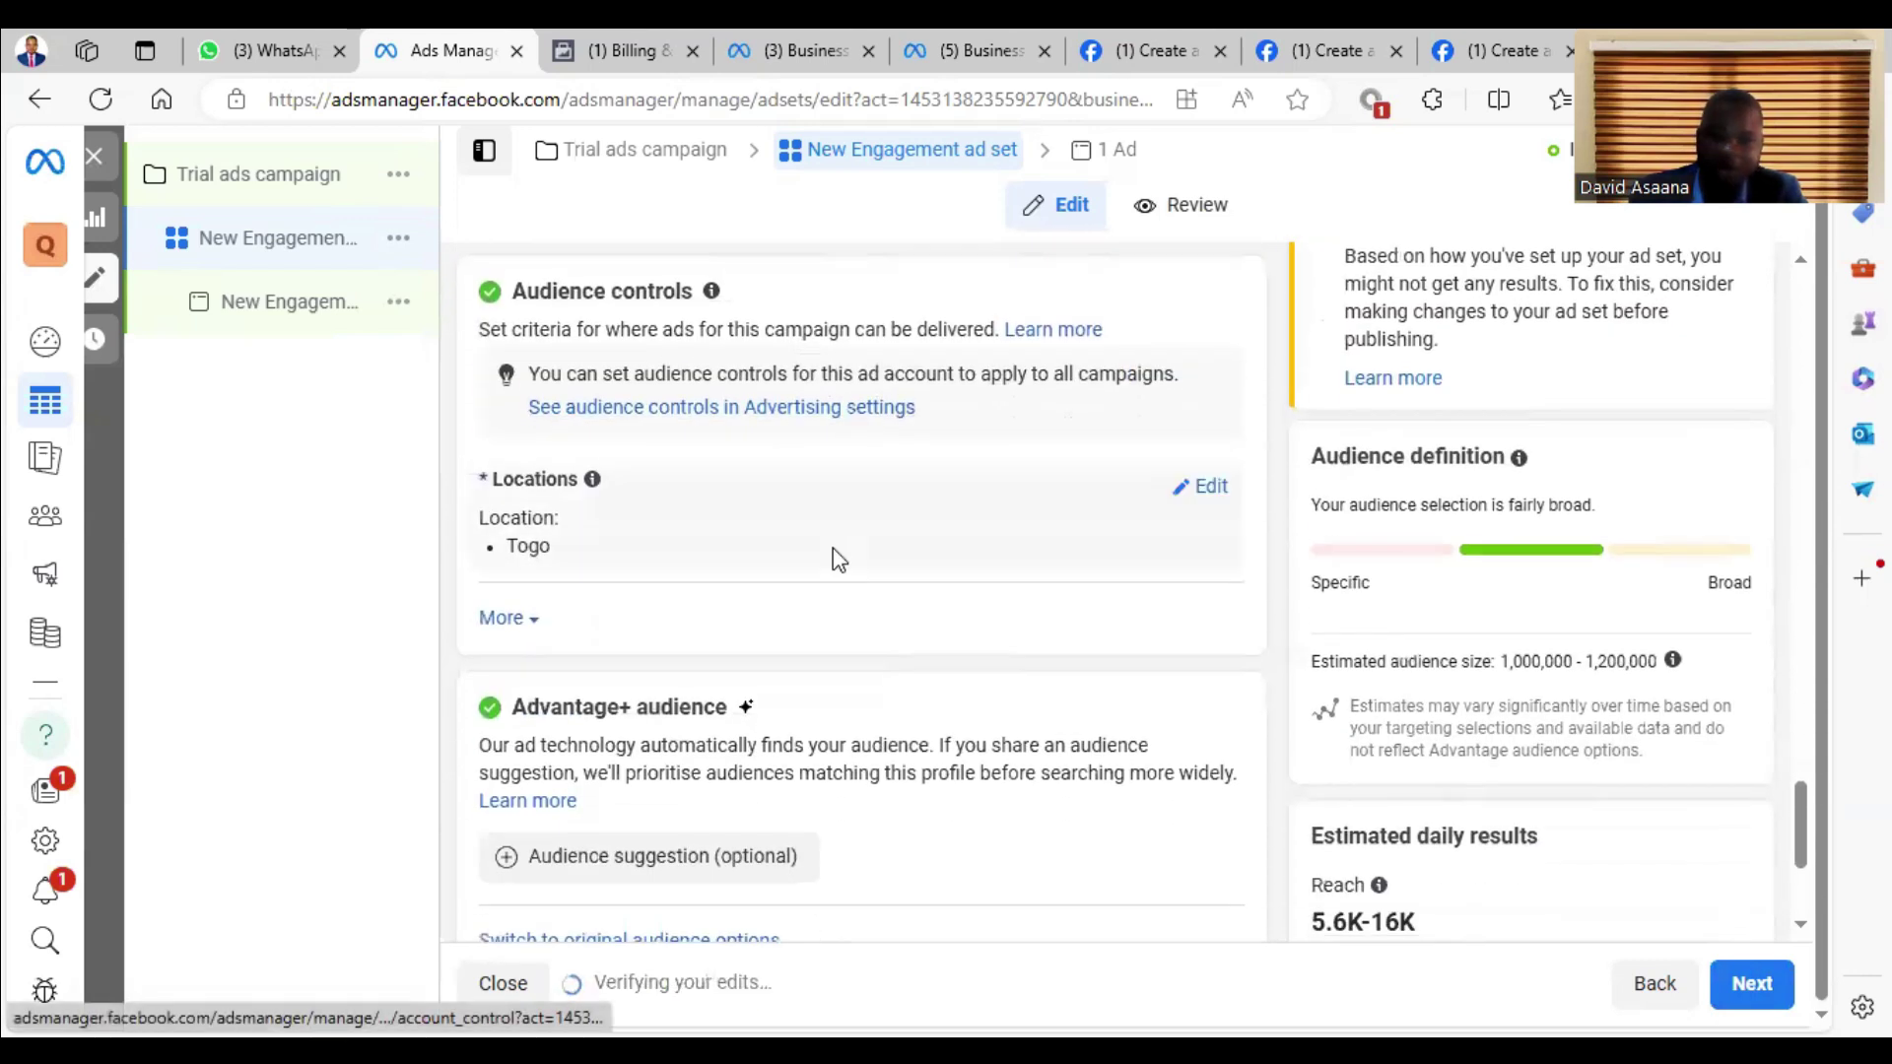
scroll(837, 553, up, 4)
scroll(724, 638, down, 4)
scroll(581, 665, down, 3)
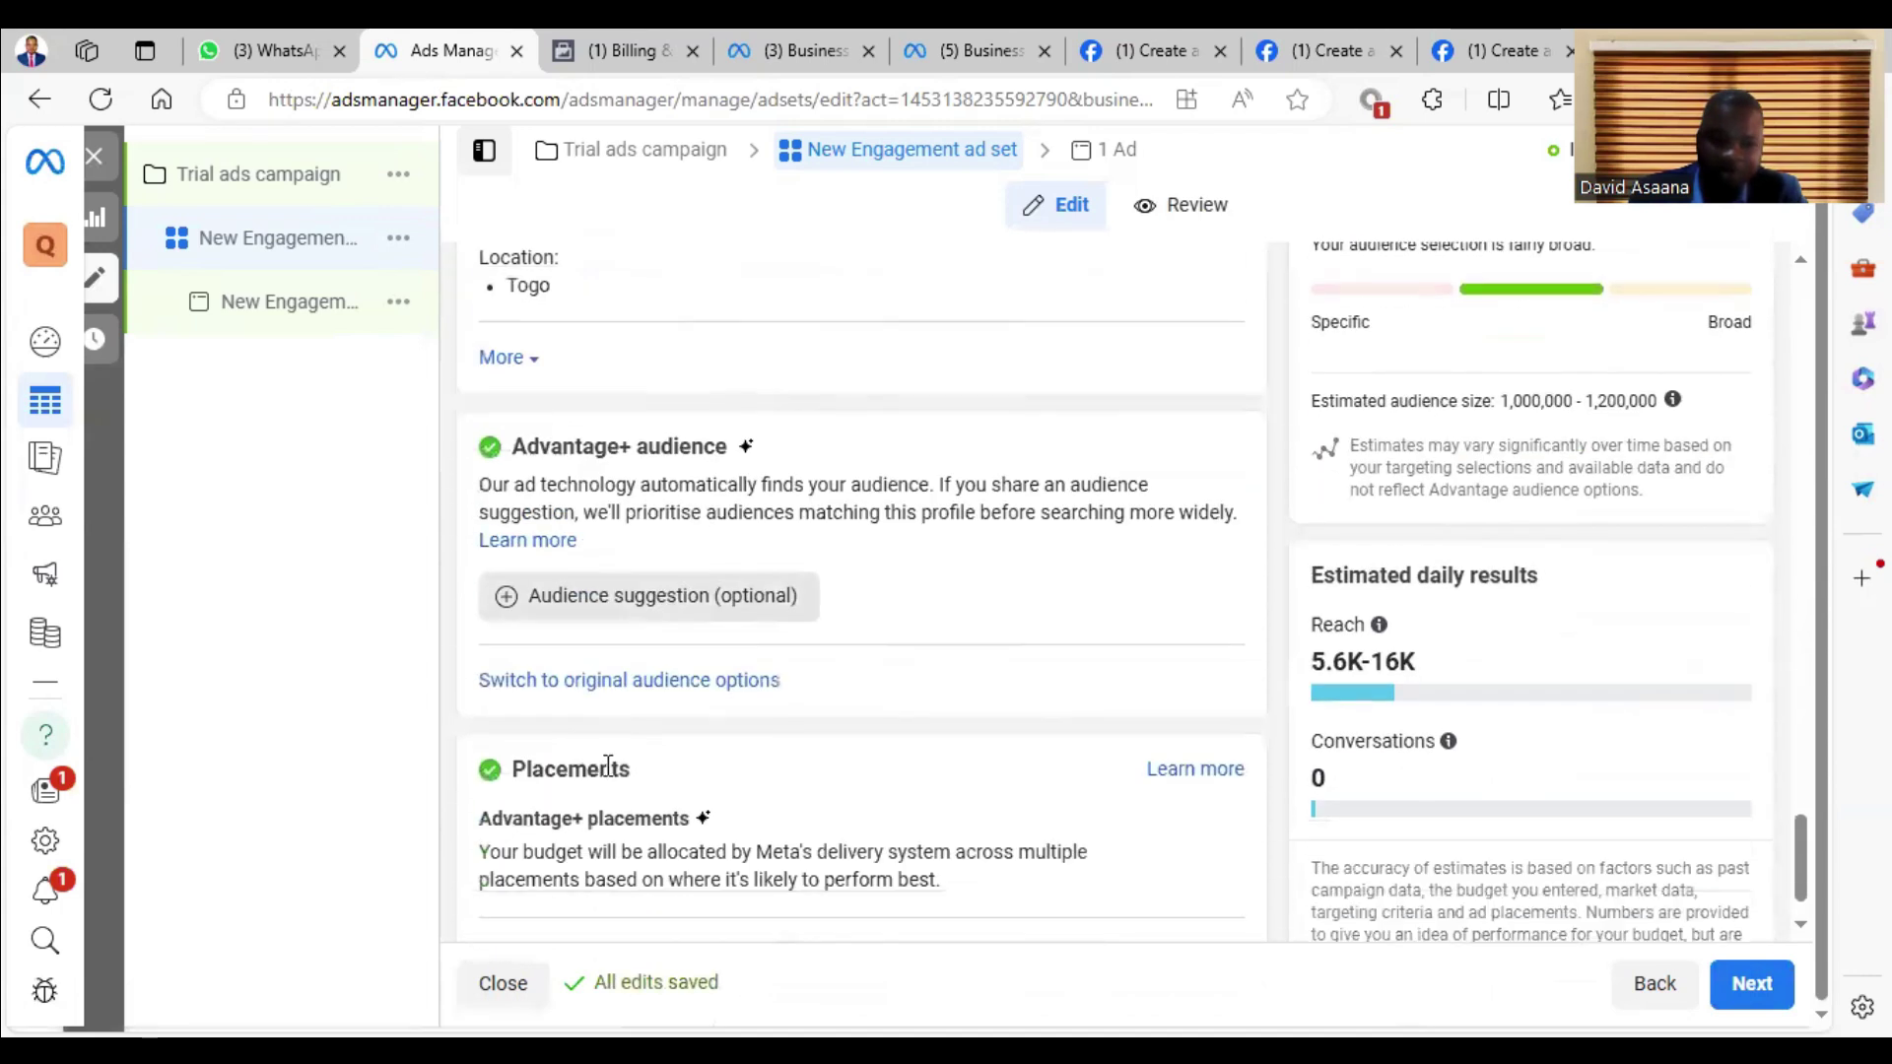
Step: Switch the ad set to the original audience options instead of Advantage+
click(625, 664)
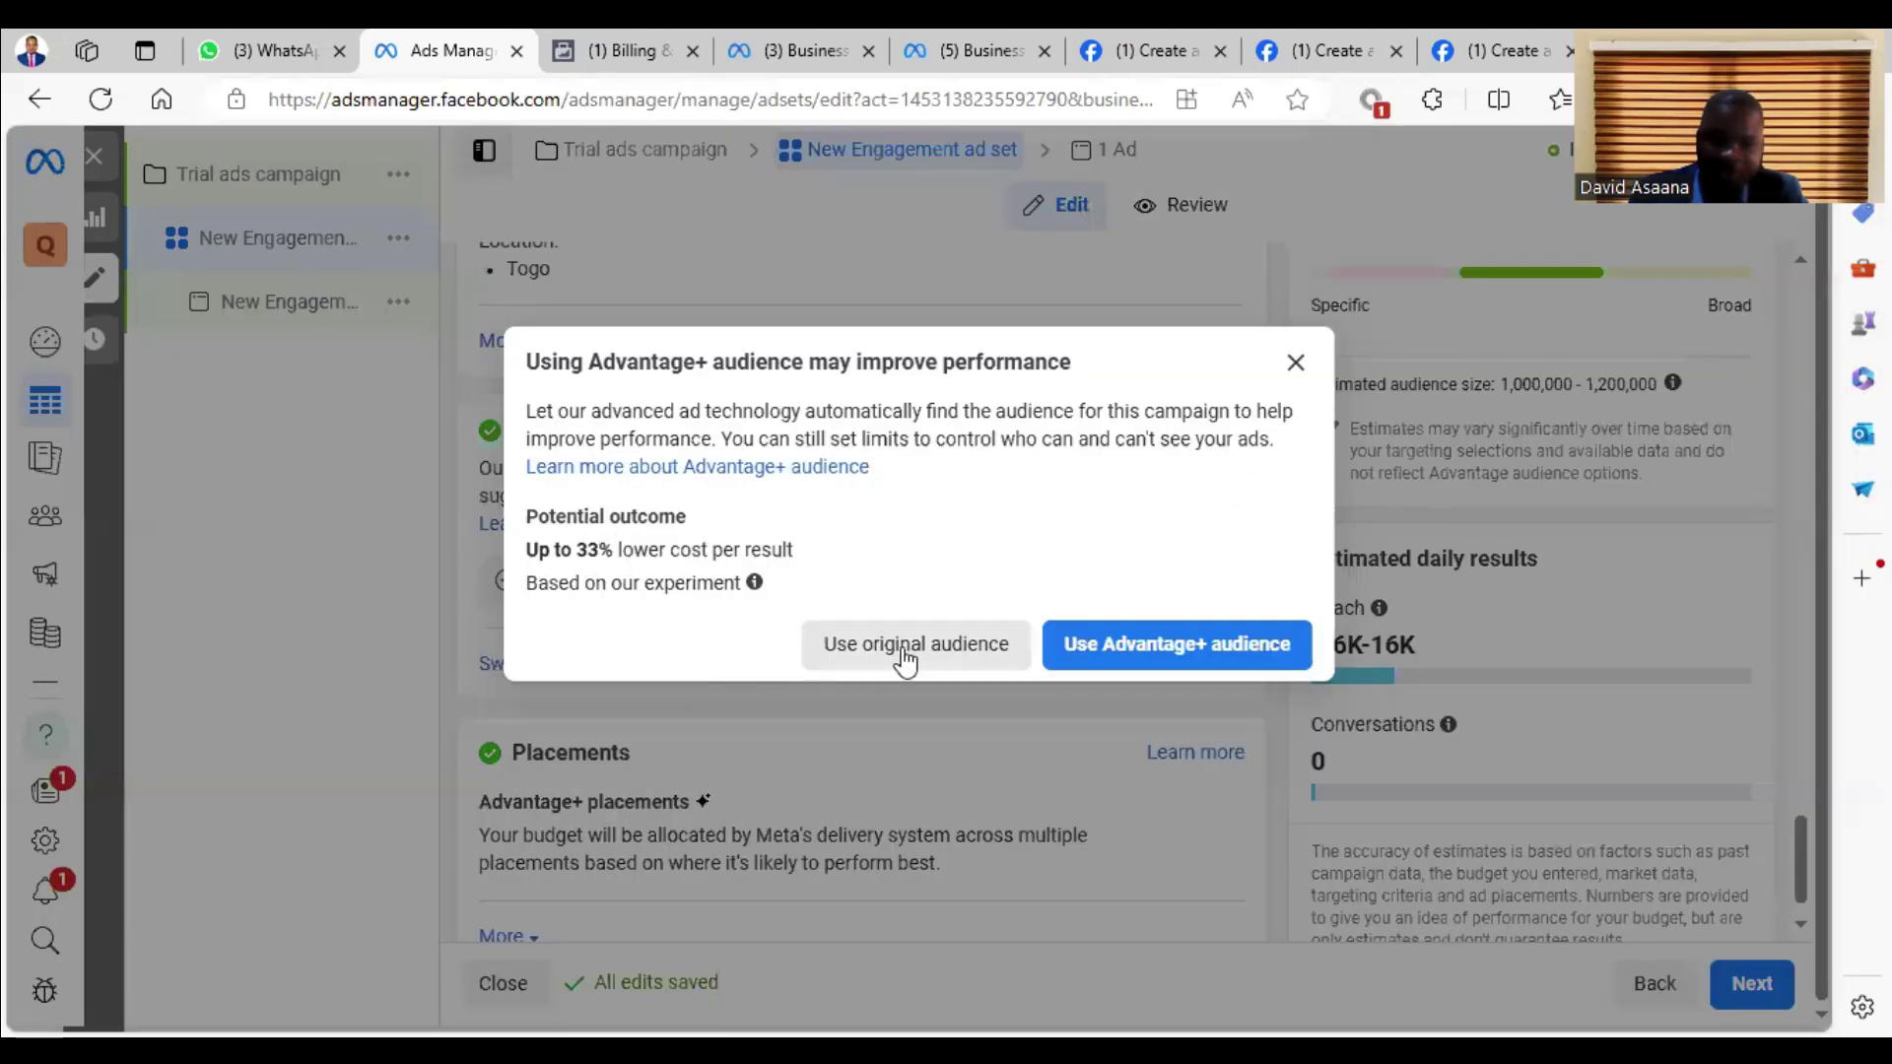
click(905, 646)
scroll(892, 630, up, 5)
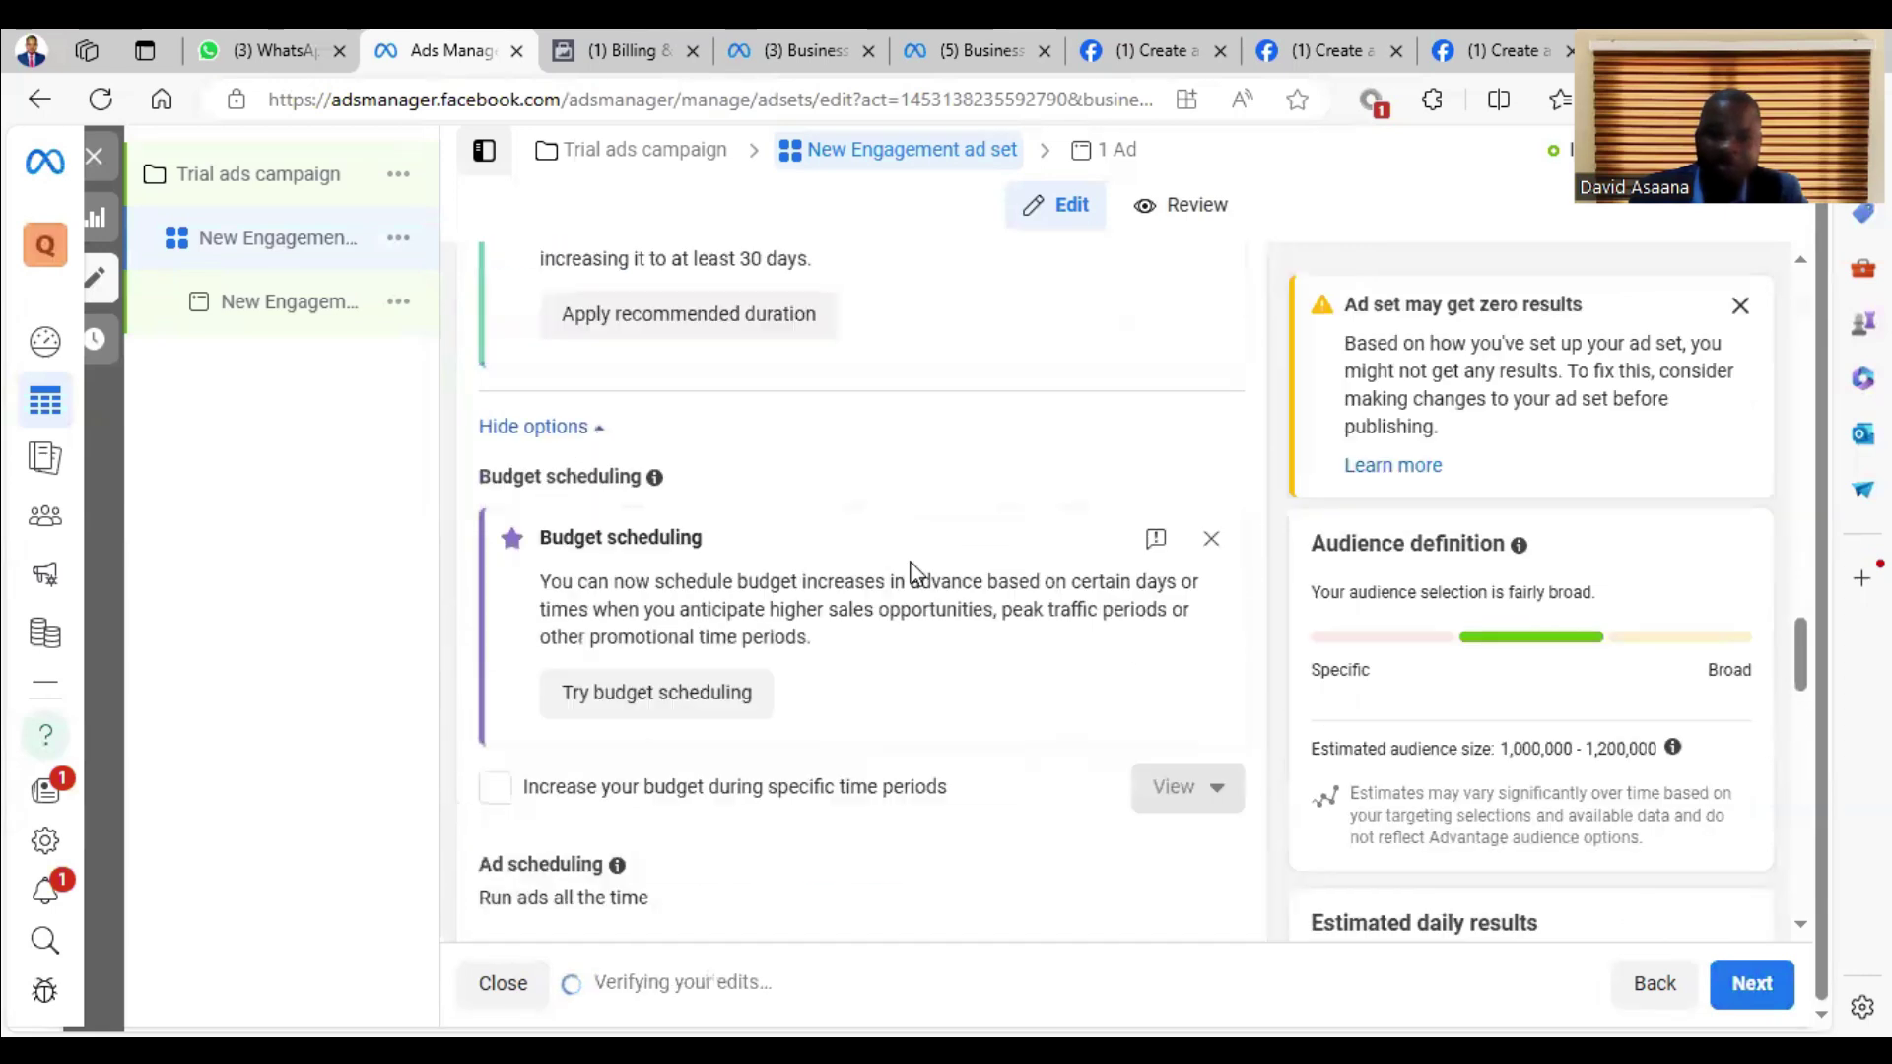
scroll(892, 629, down, 14)
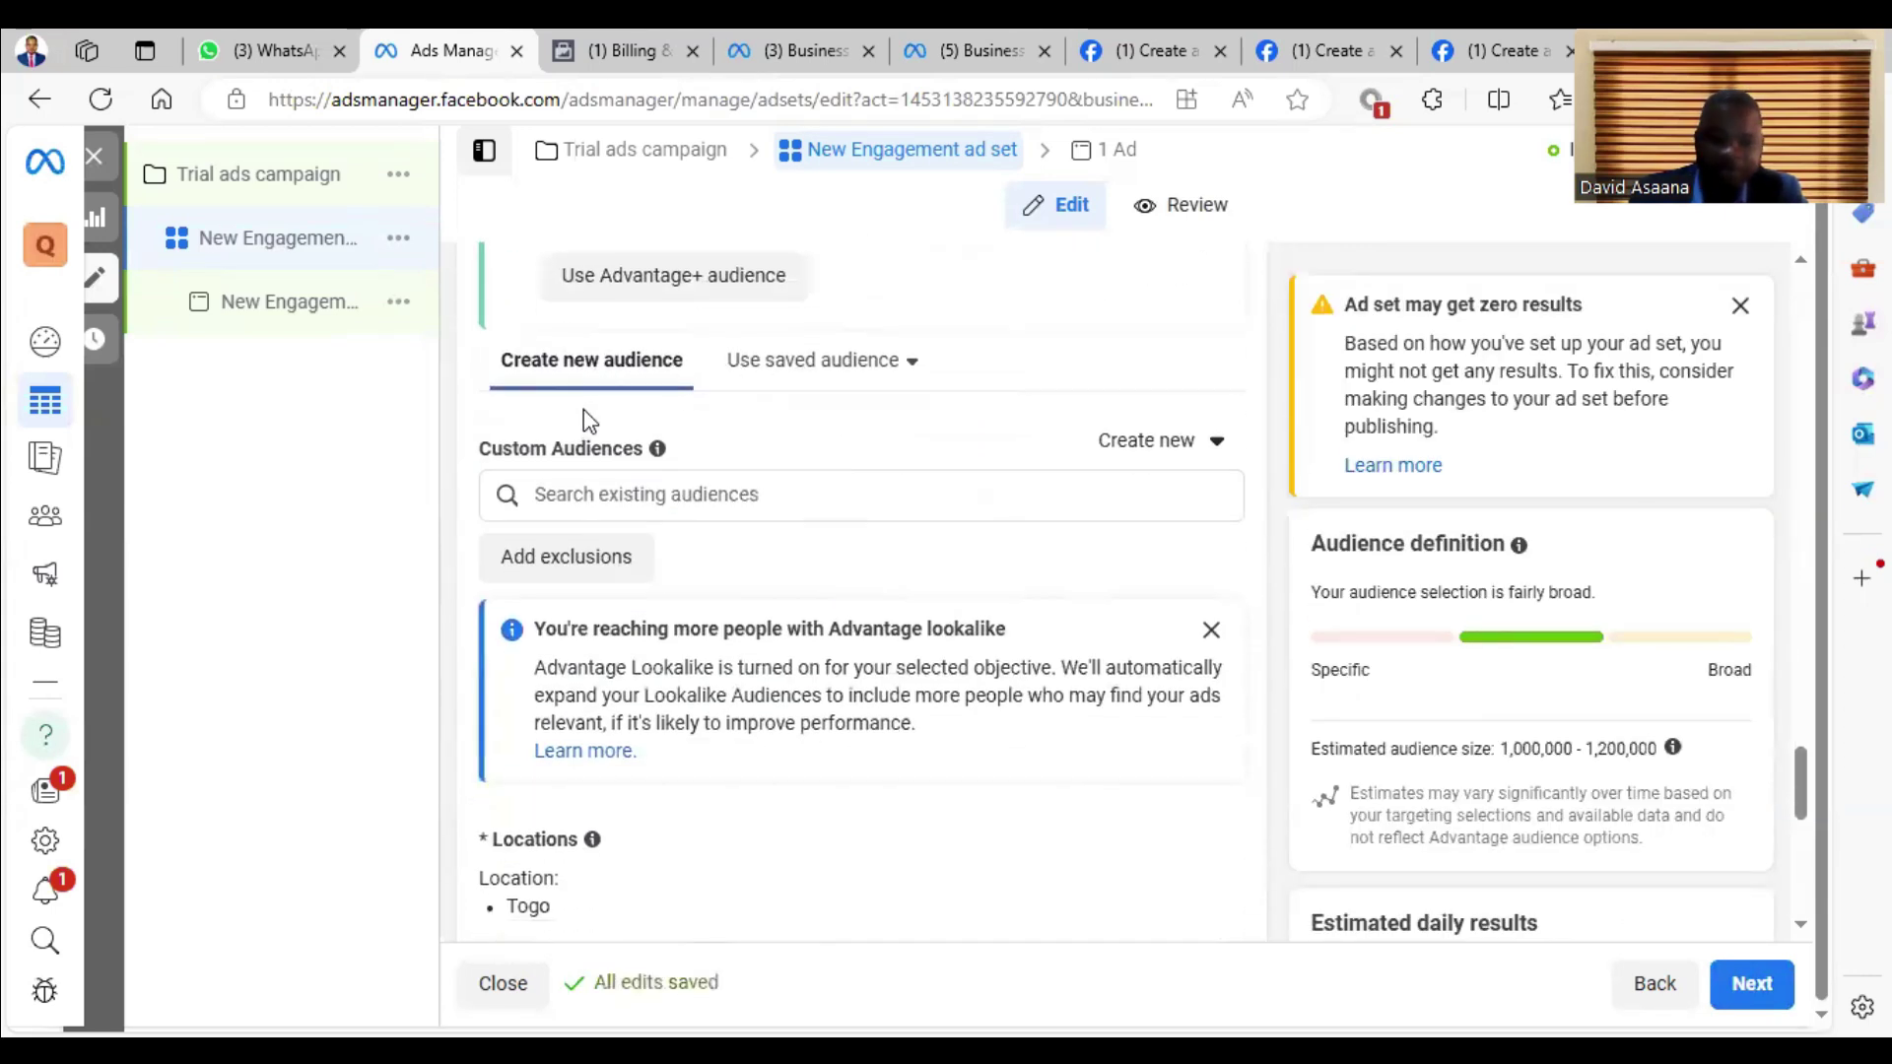
scroll(590, 422, down, 1)
scroll(591, 440, up, 3)
scroll(584, 668, up, 2)
scroll(583, 665, down, 7)
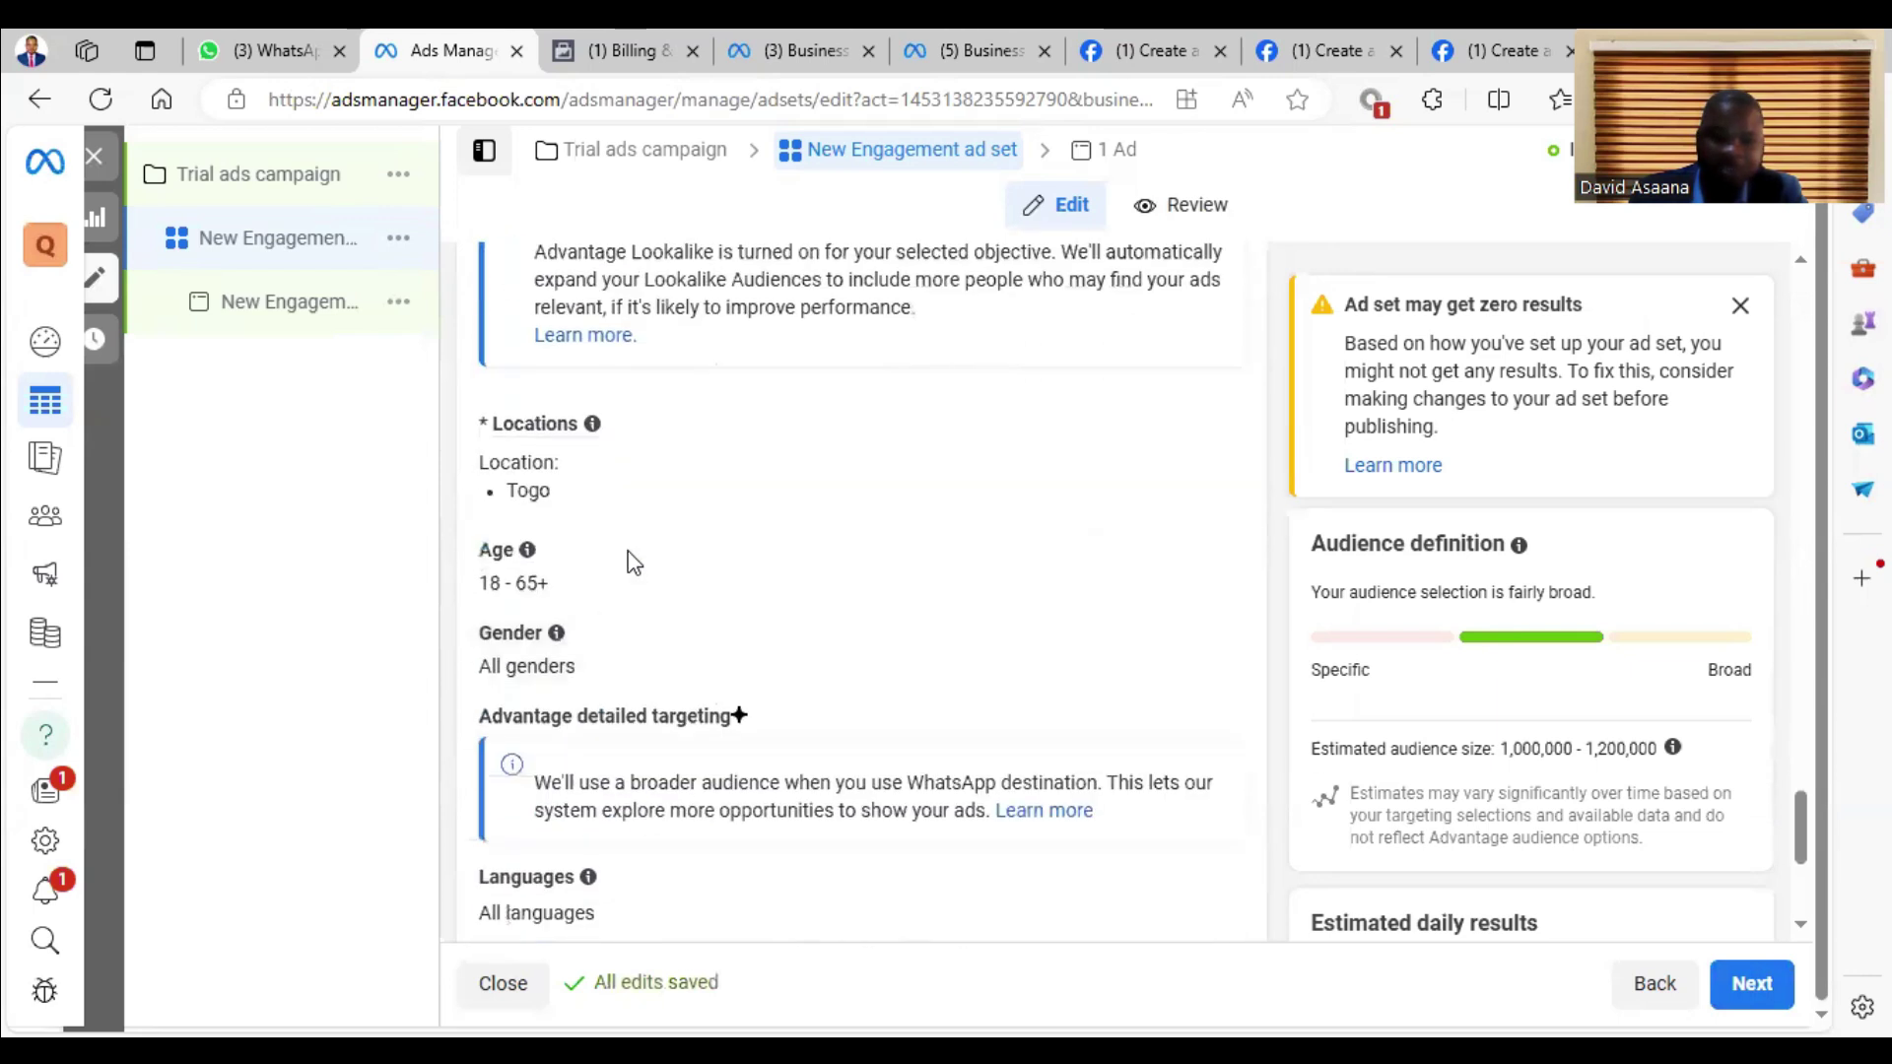
Step: Replace Togo with Greater Accra Region, Ghana, as the target location
click(1178, 448)
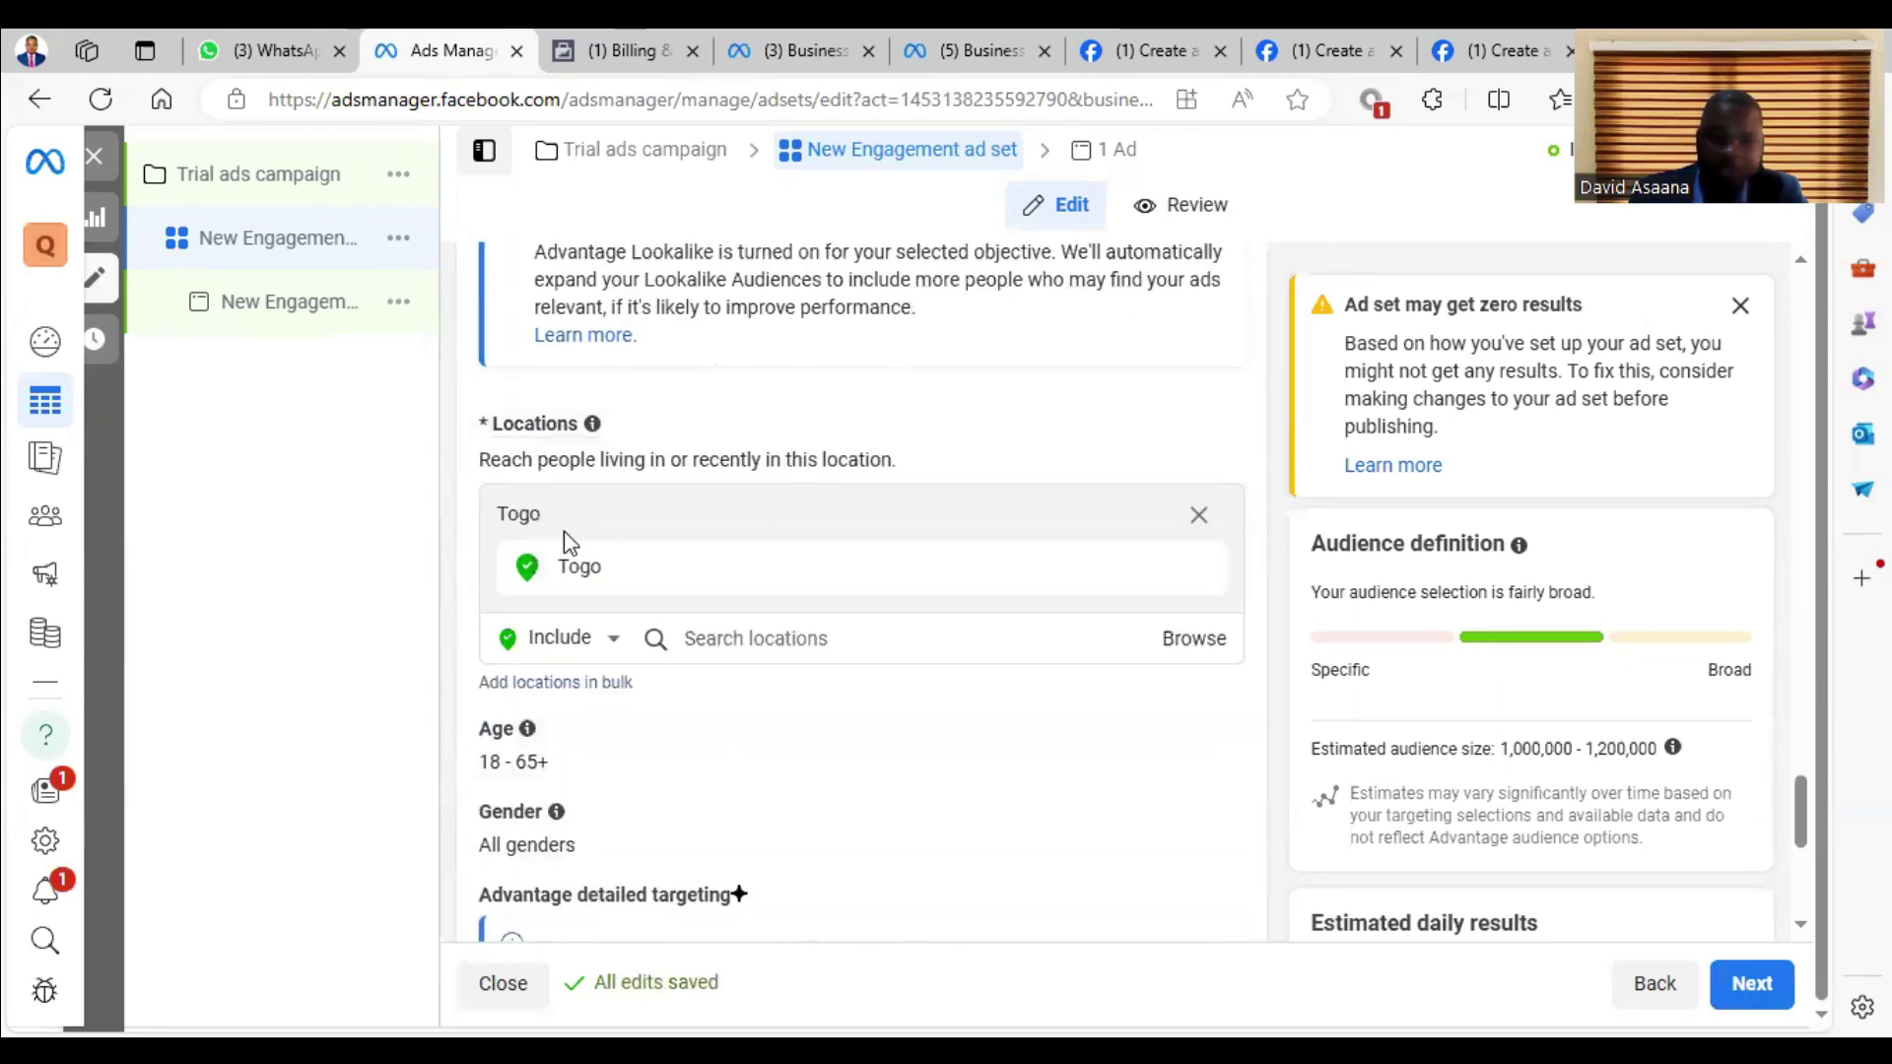
click(1199, 515)
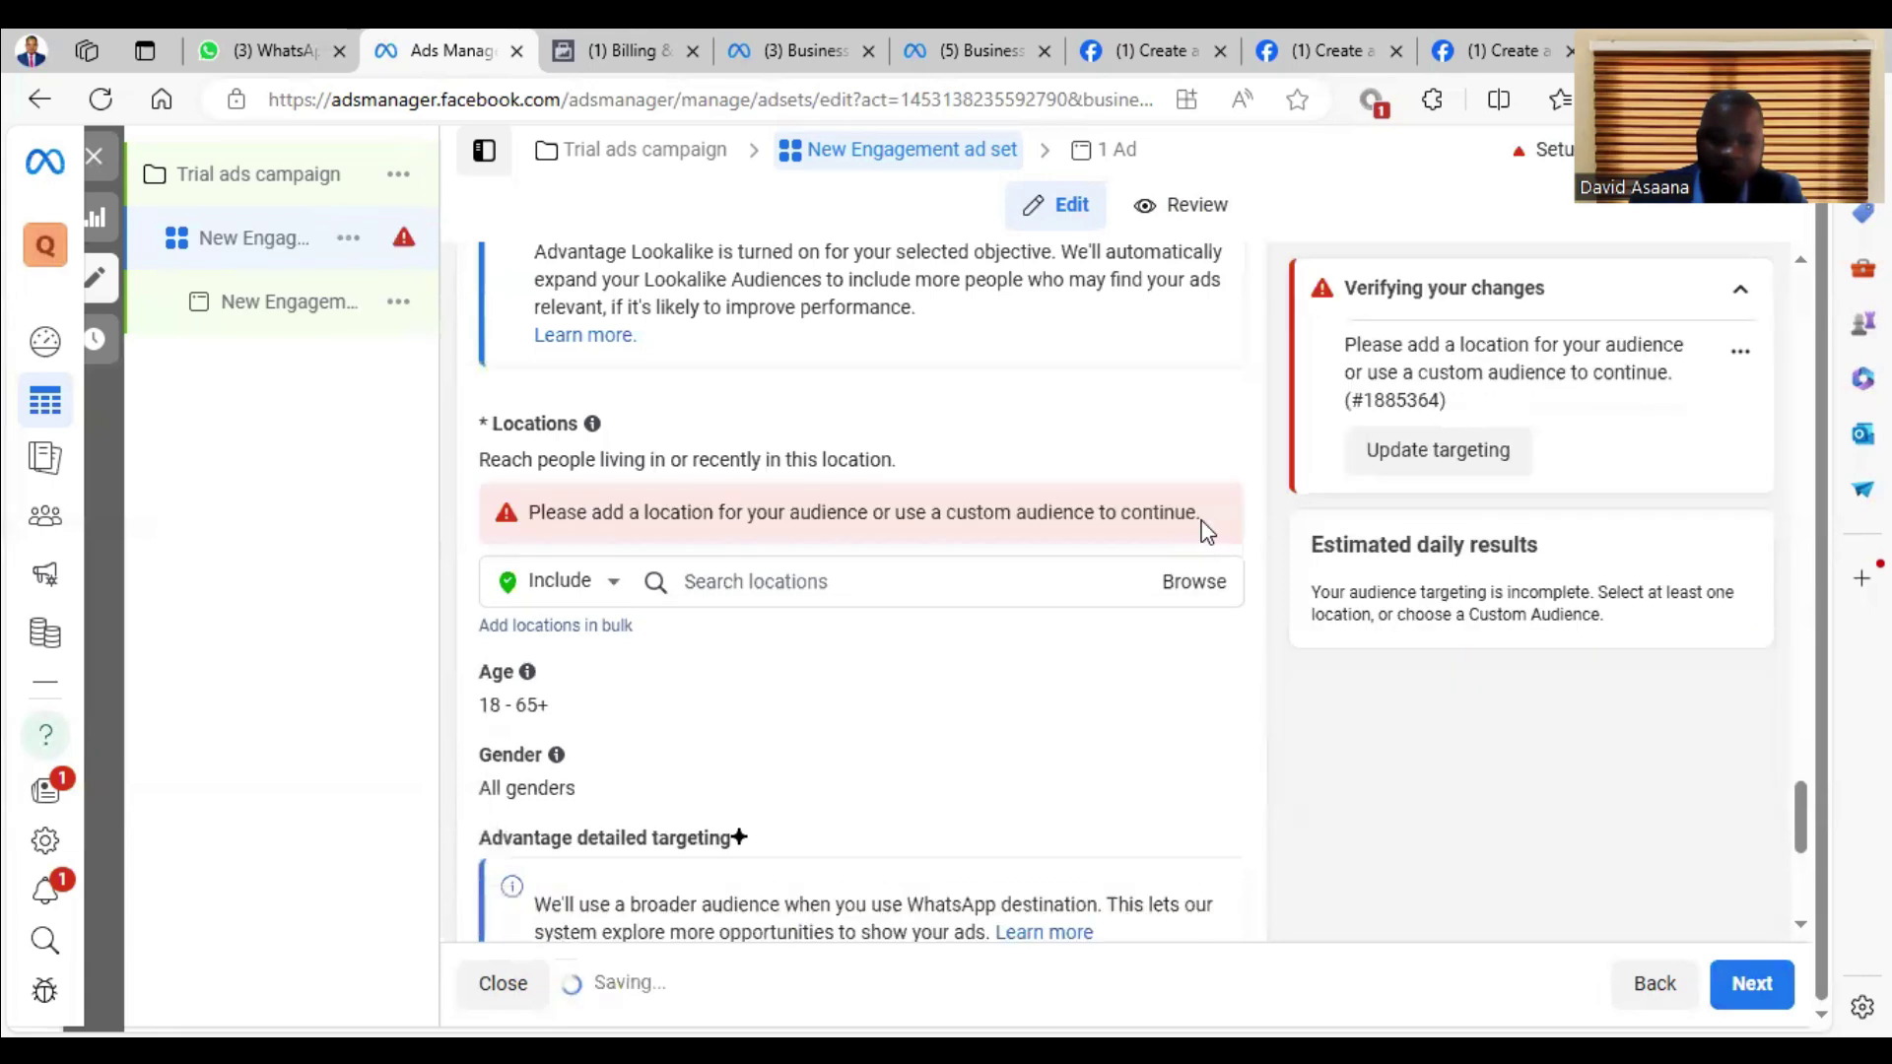
click(691, 579)
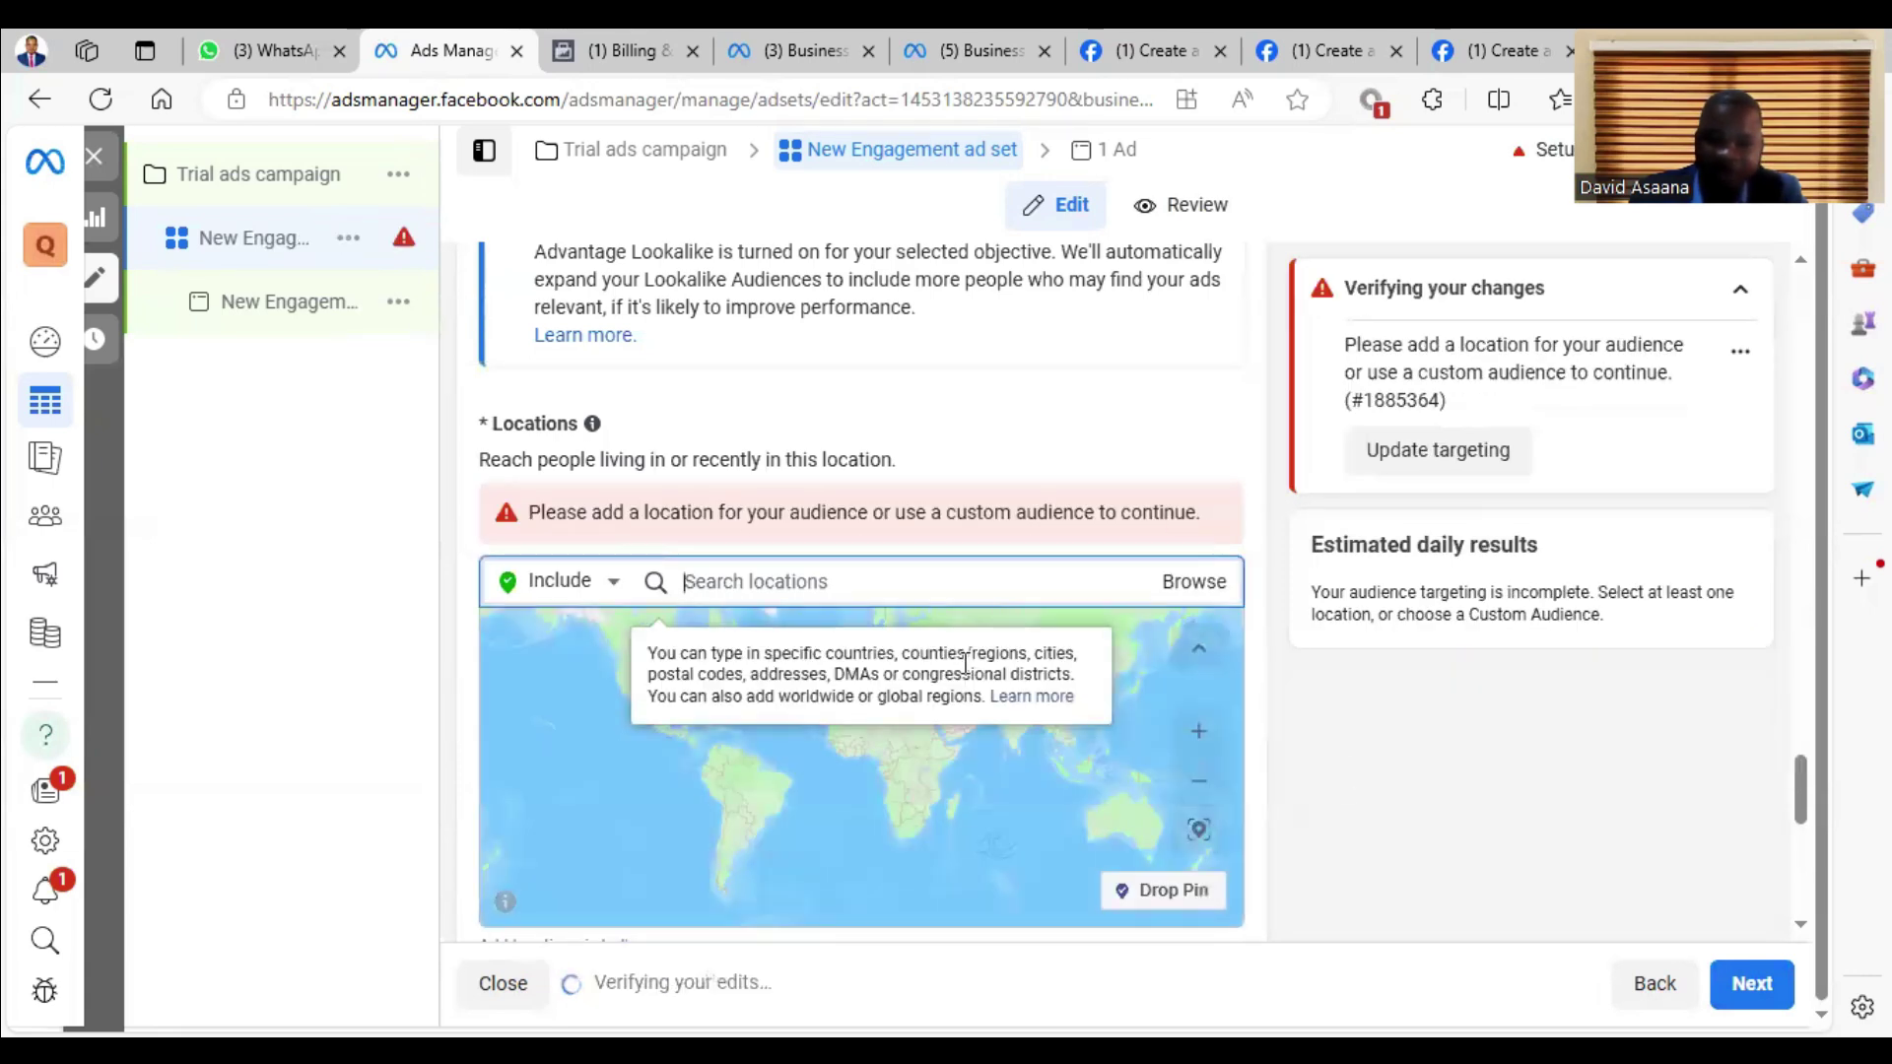
text(Gr)
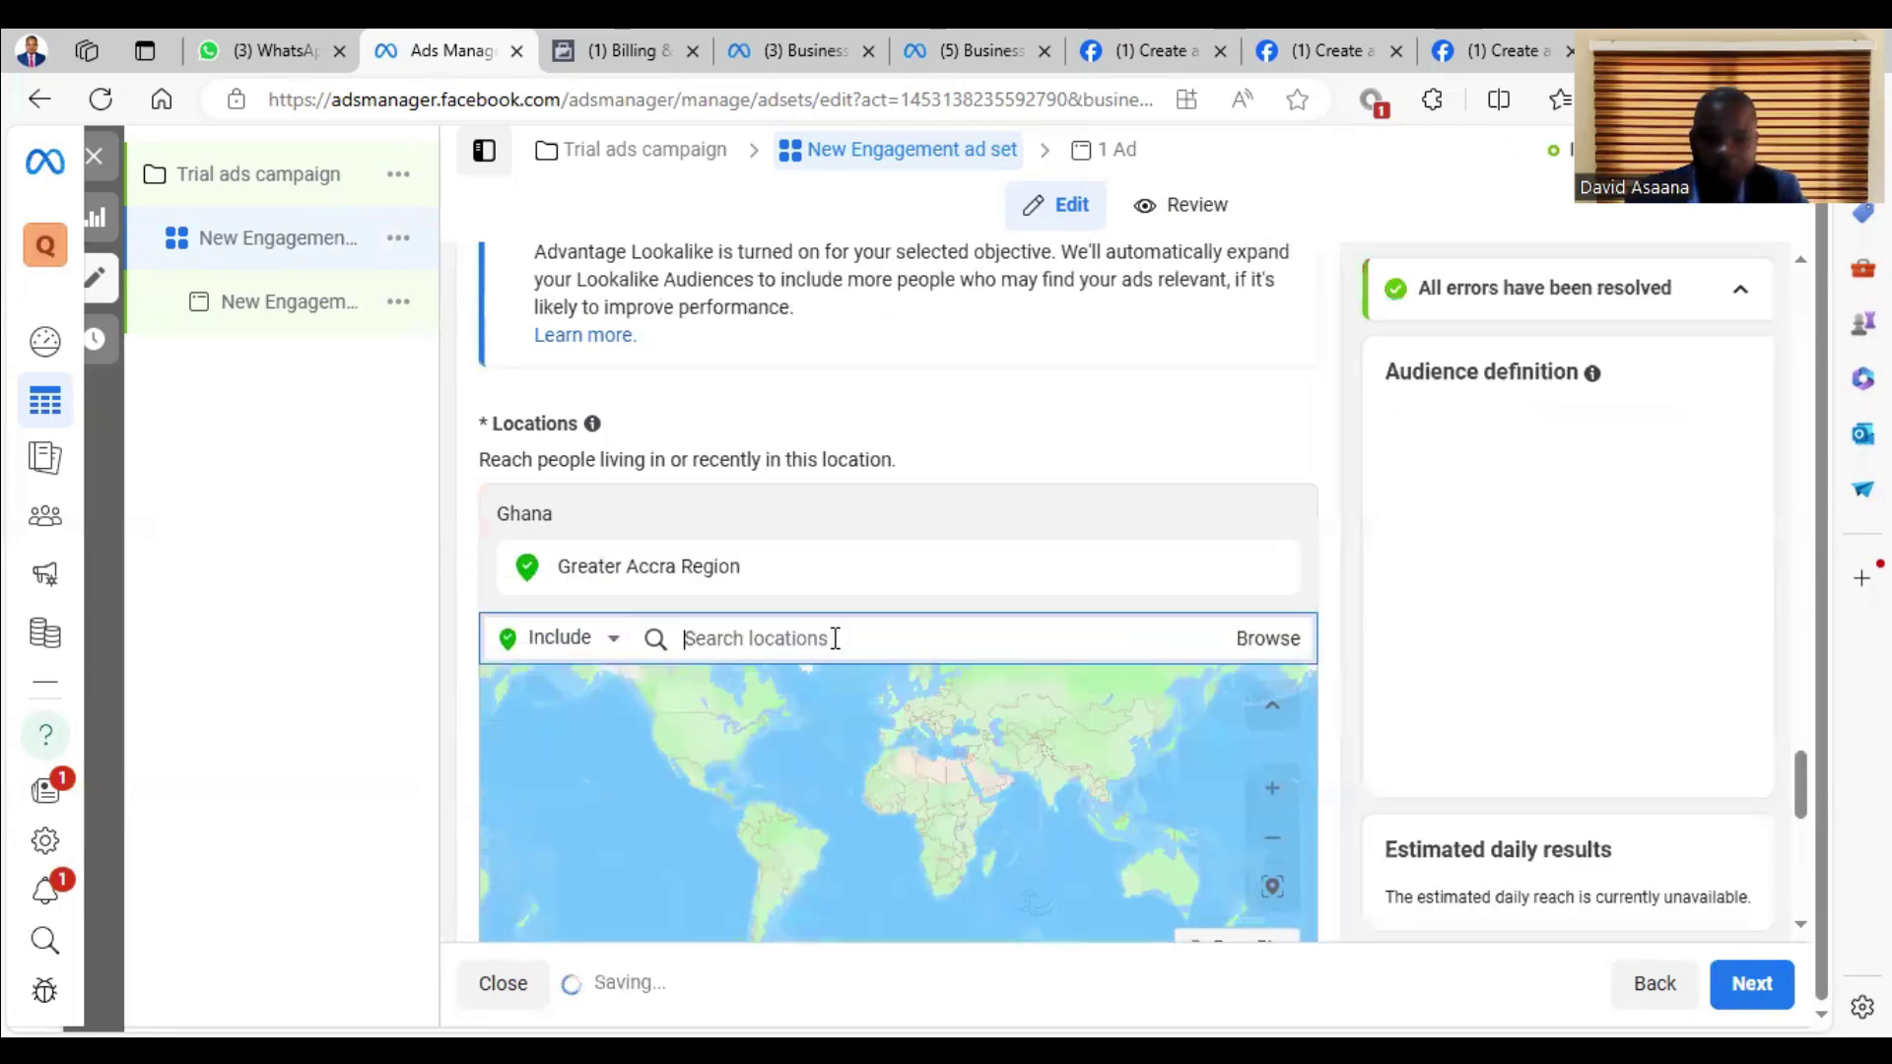
scroll(926, 640, down, 3)
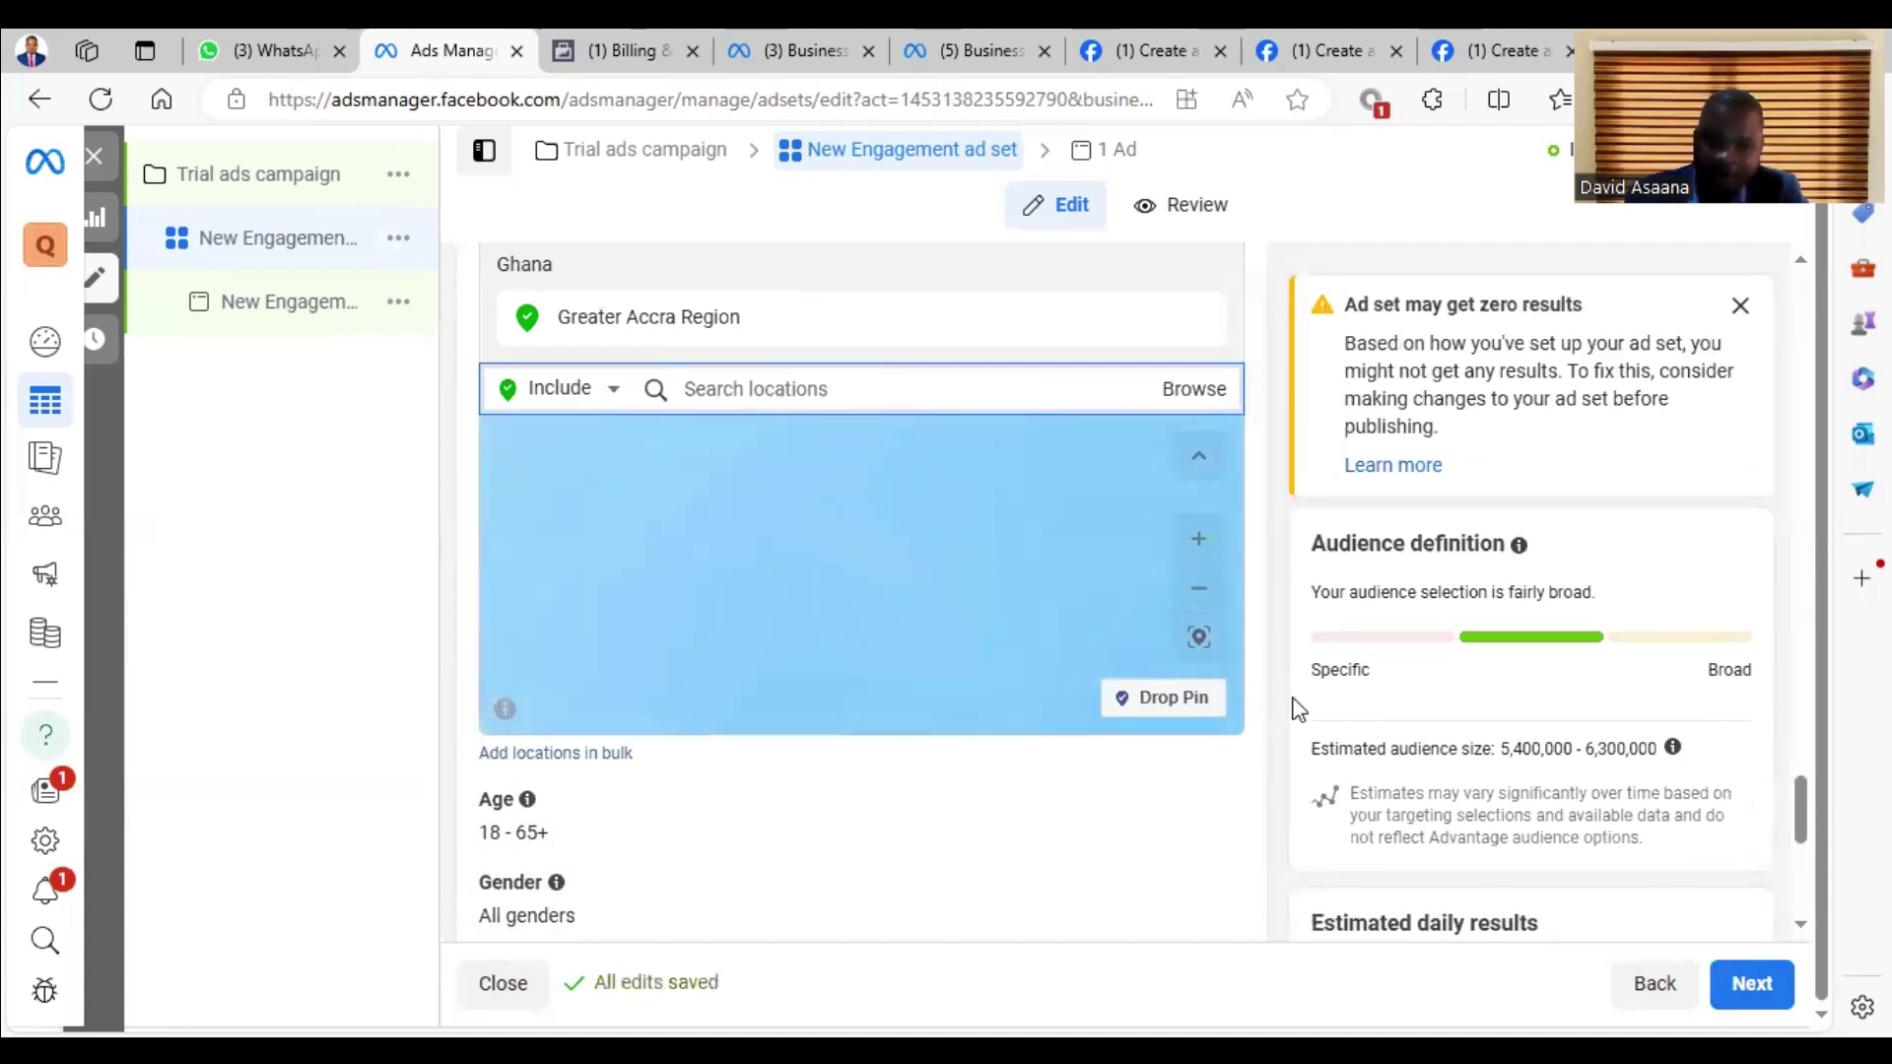
scroll(1292, 705, up, 6)
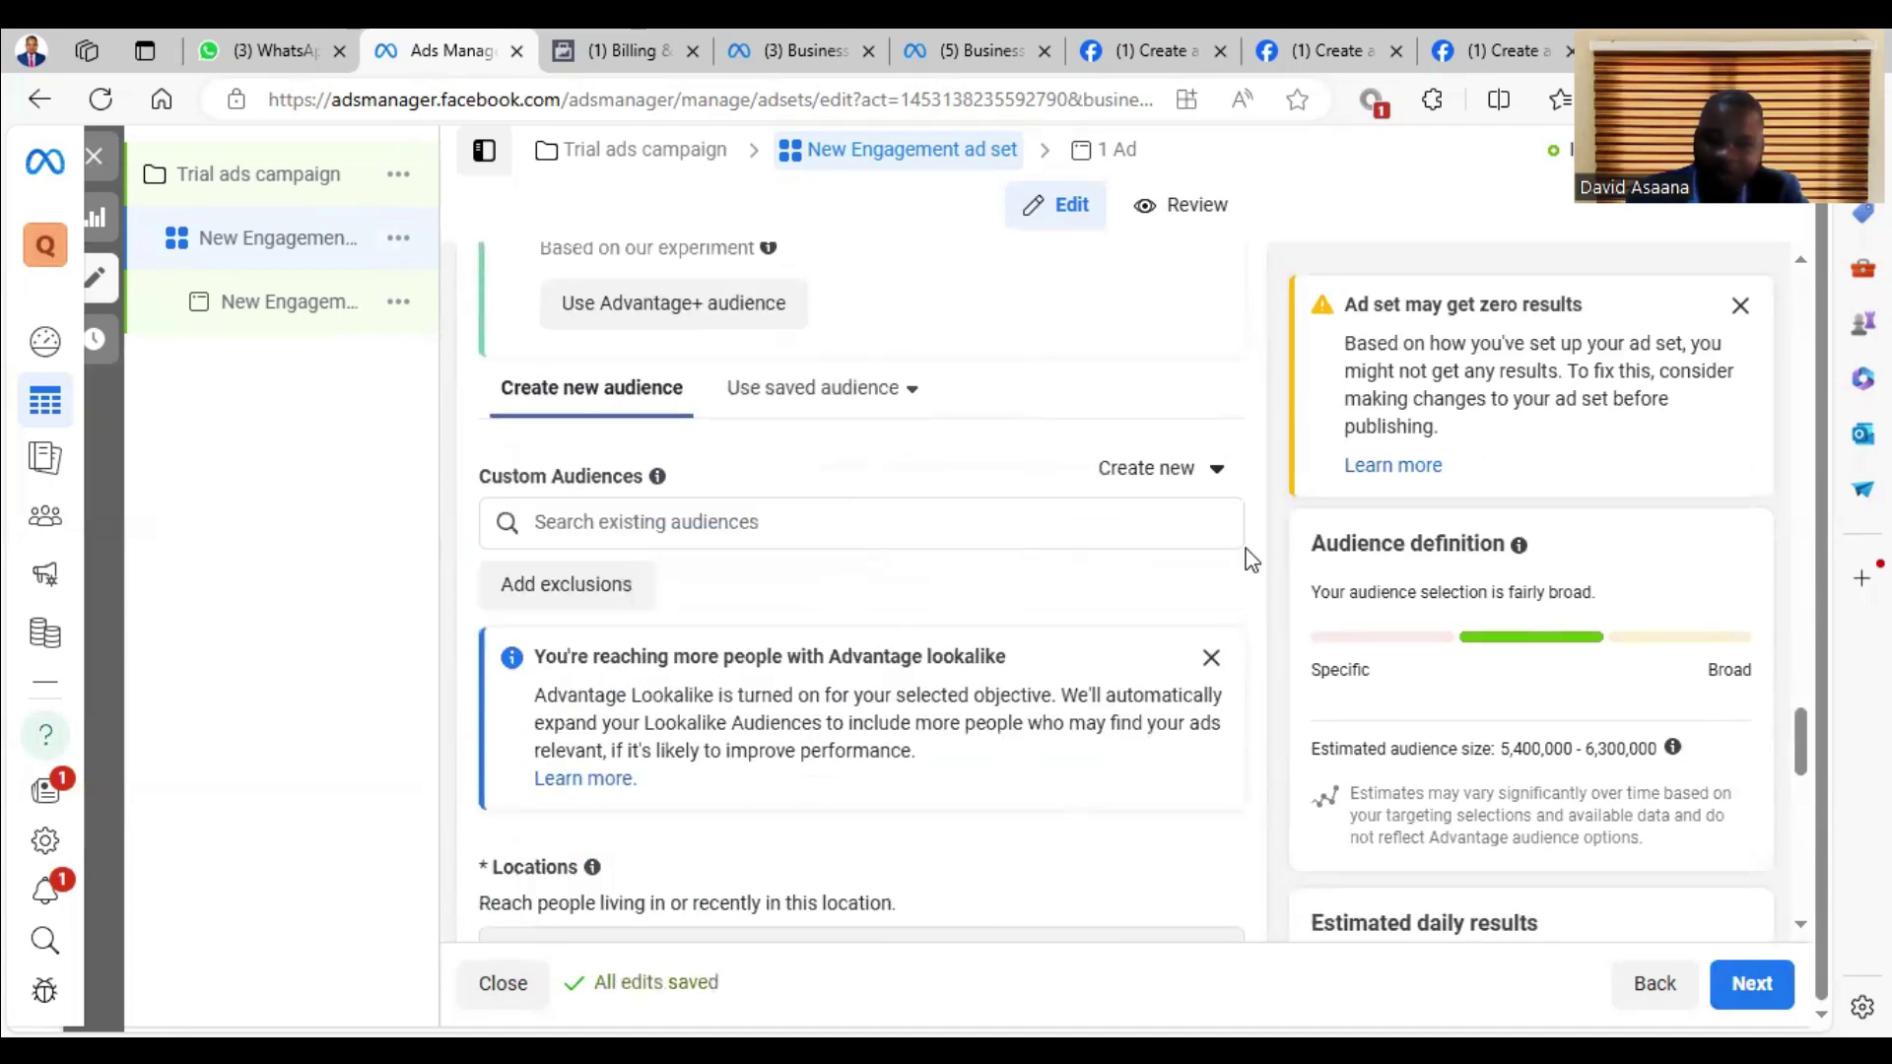
scroll(1252, 560, down, 10)
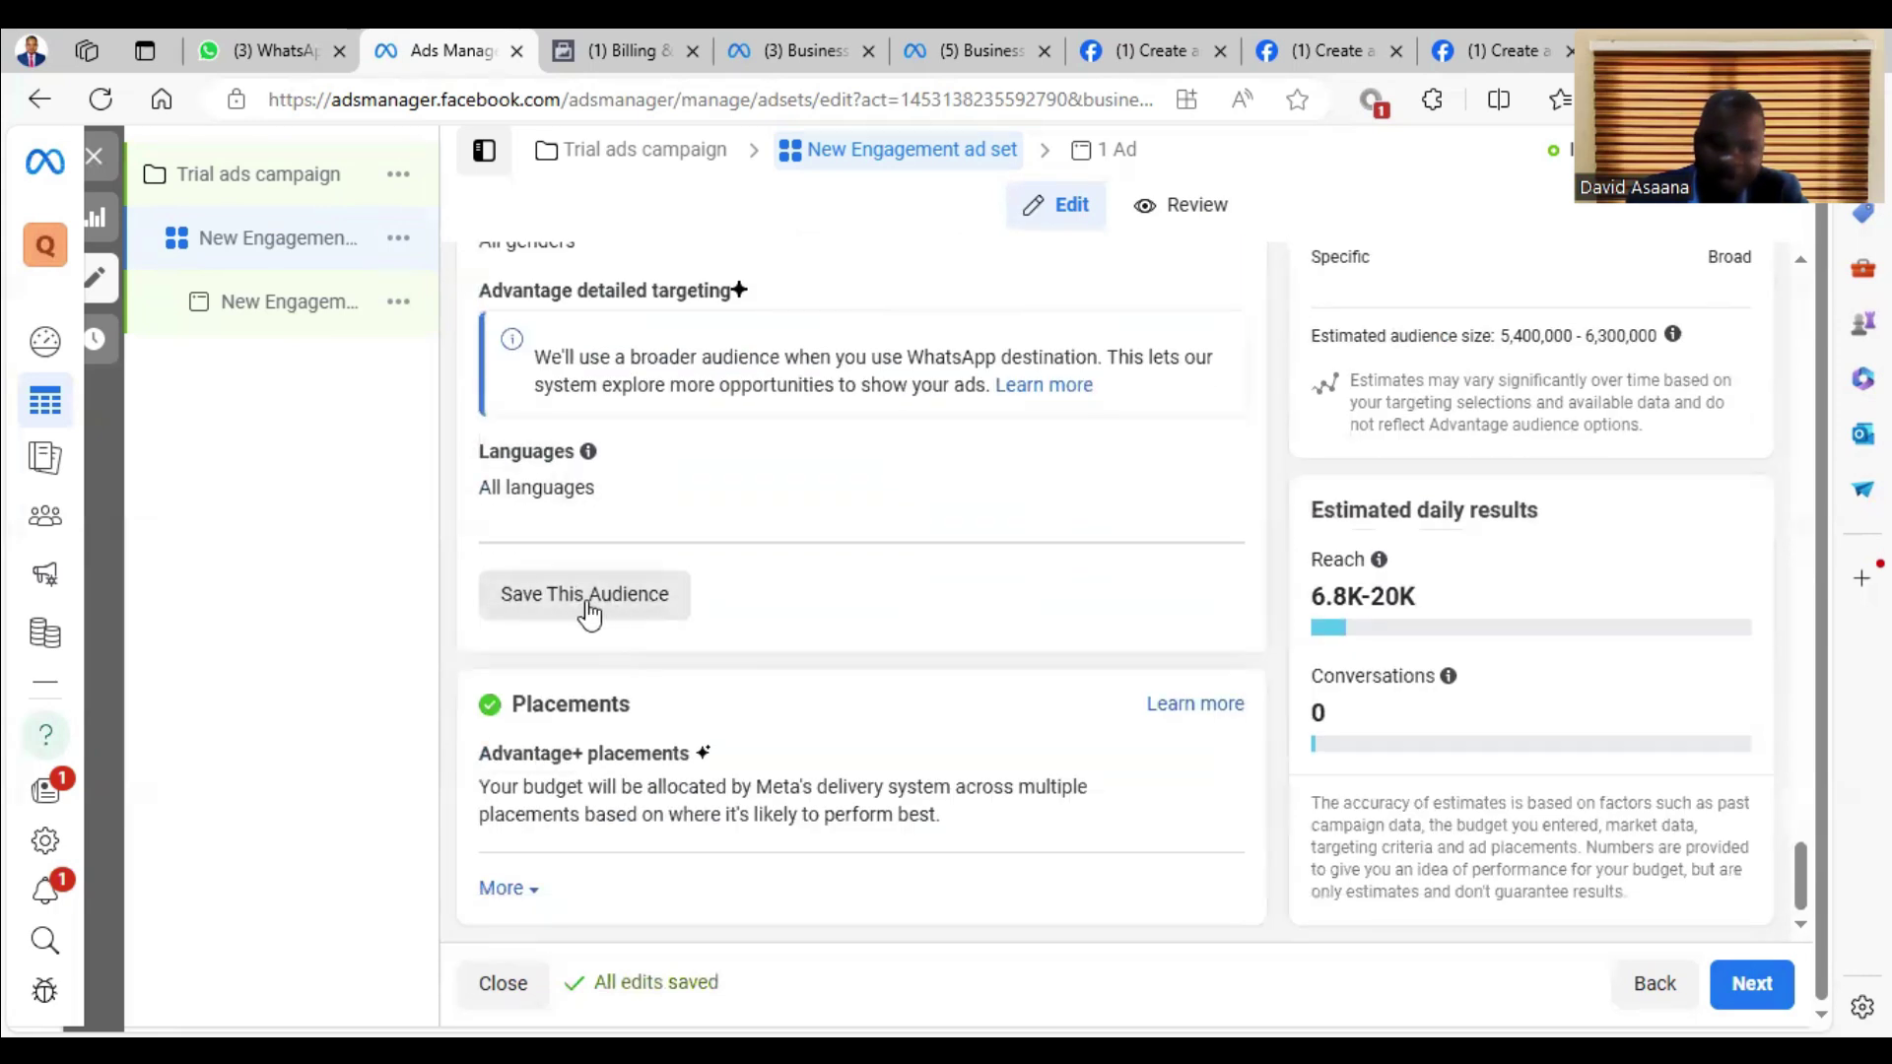
scroll(1173, 590, up, 8)
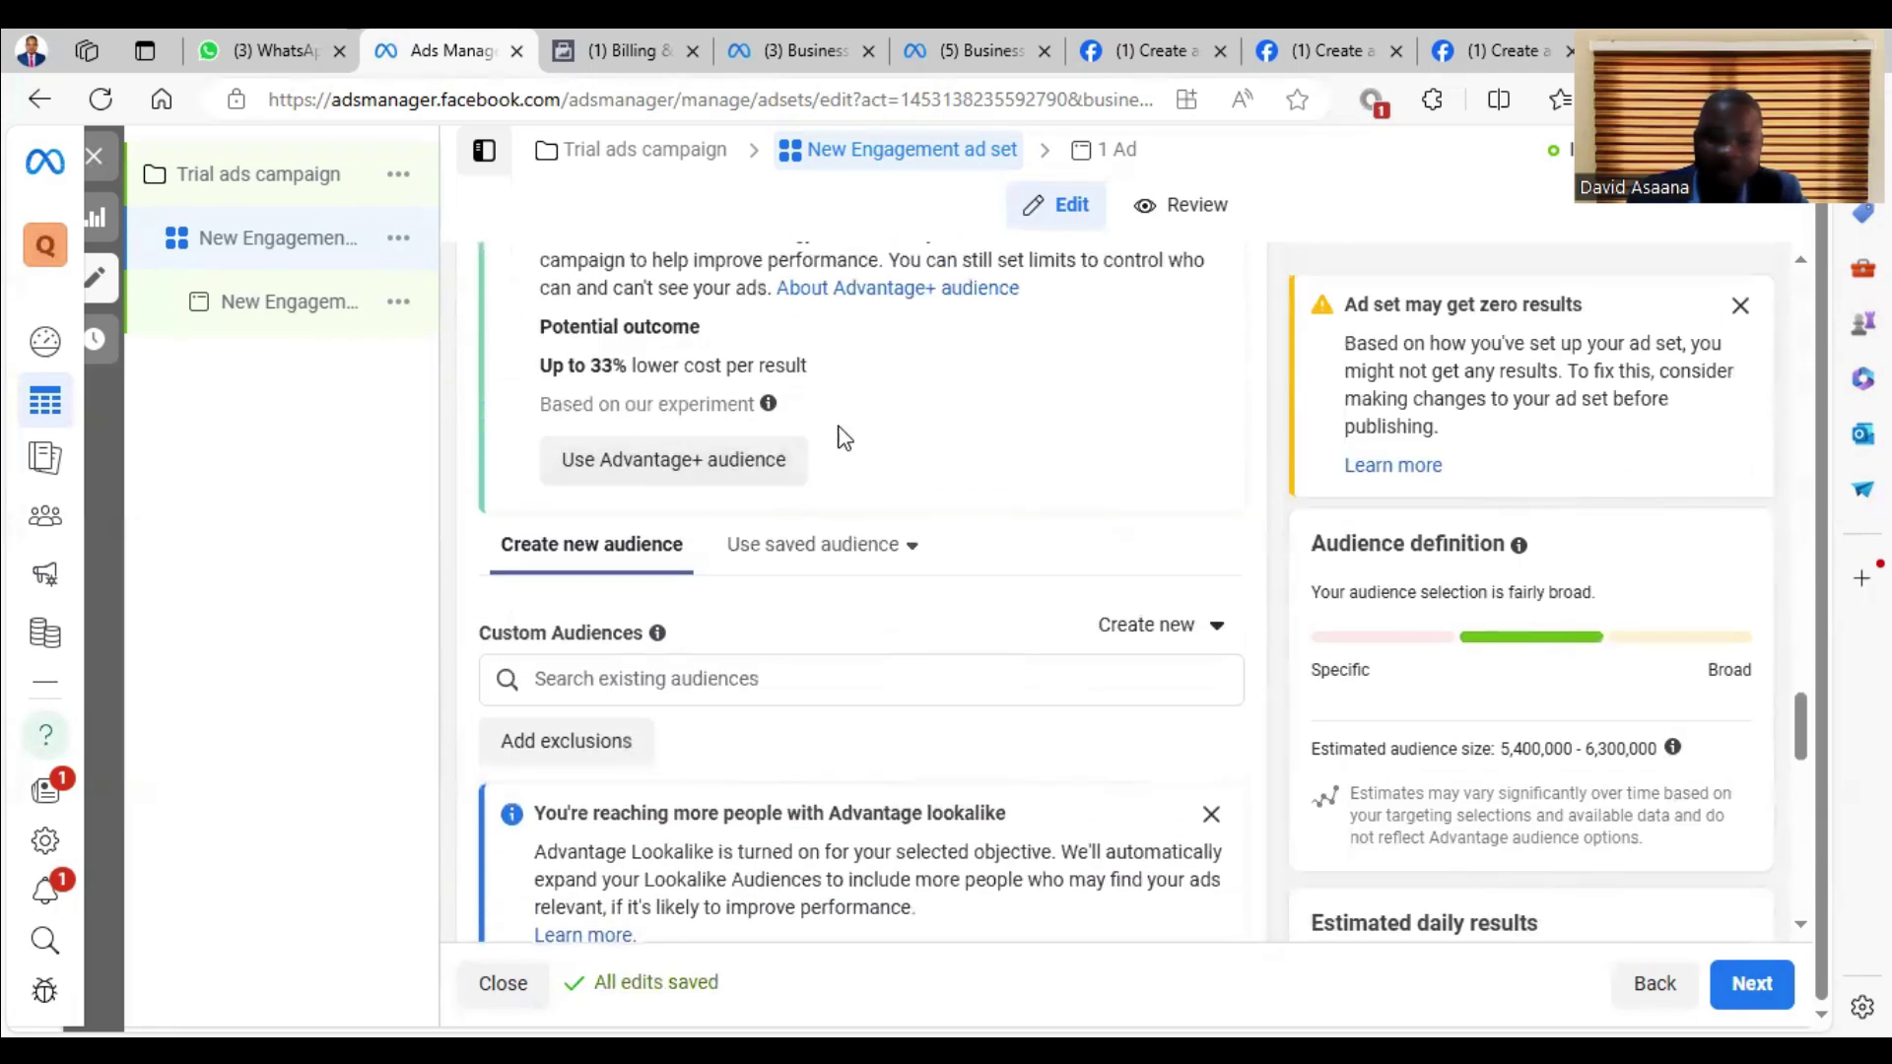
click(816, 569)
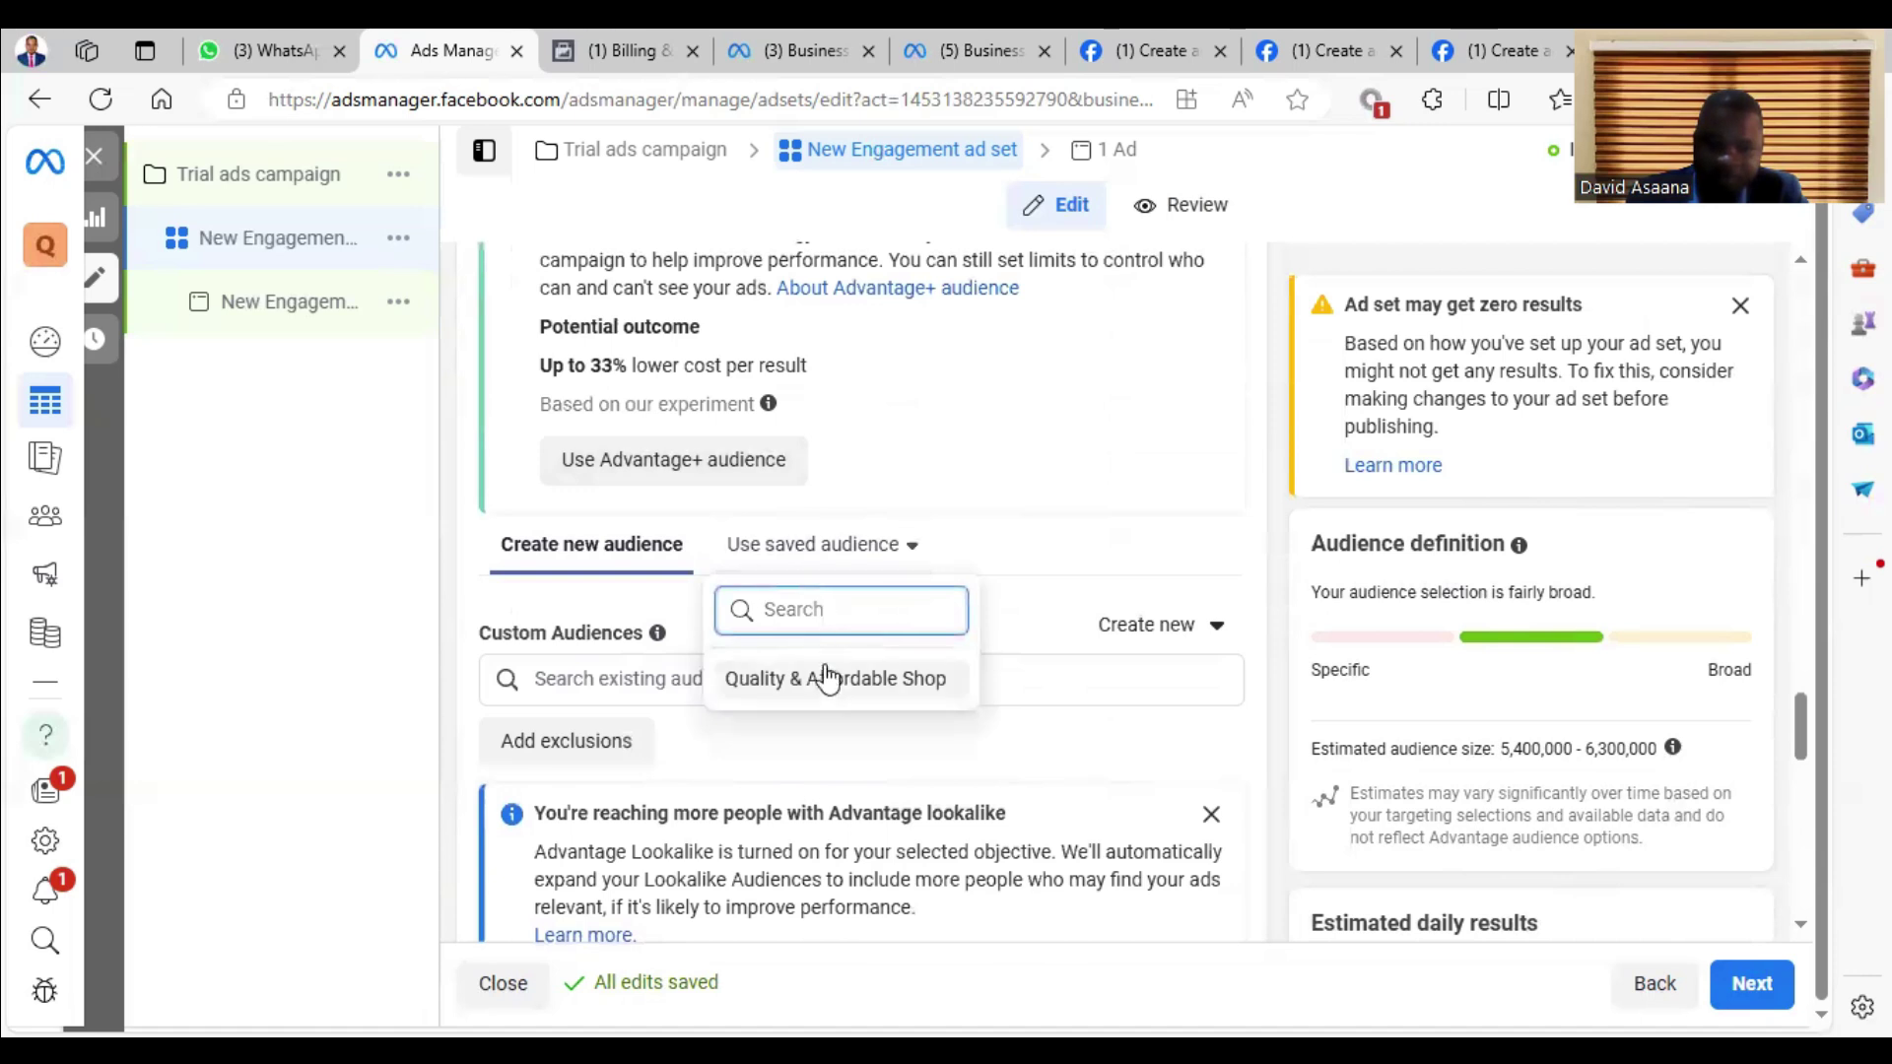
Step: Apply the Quality & Affordable Shop saved audience to the ad set
click(826, 675)
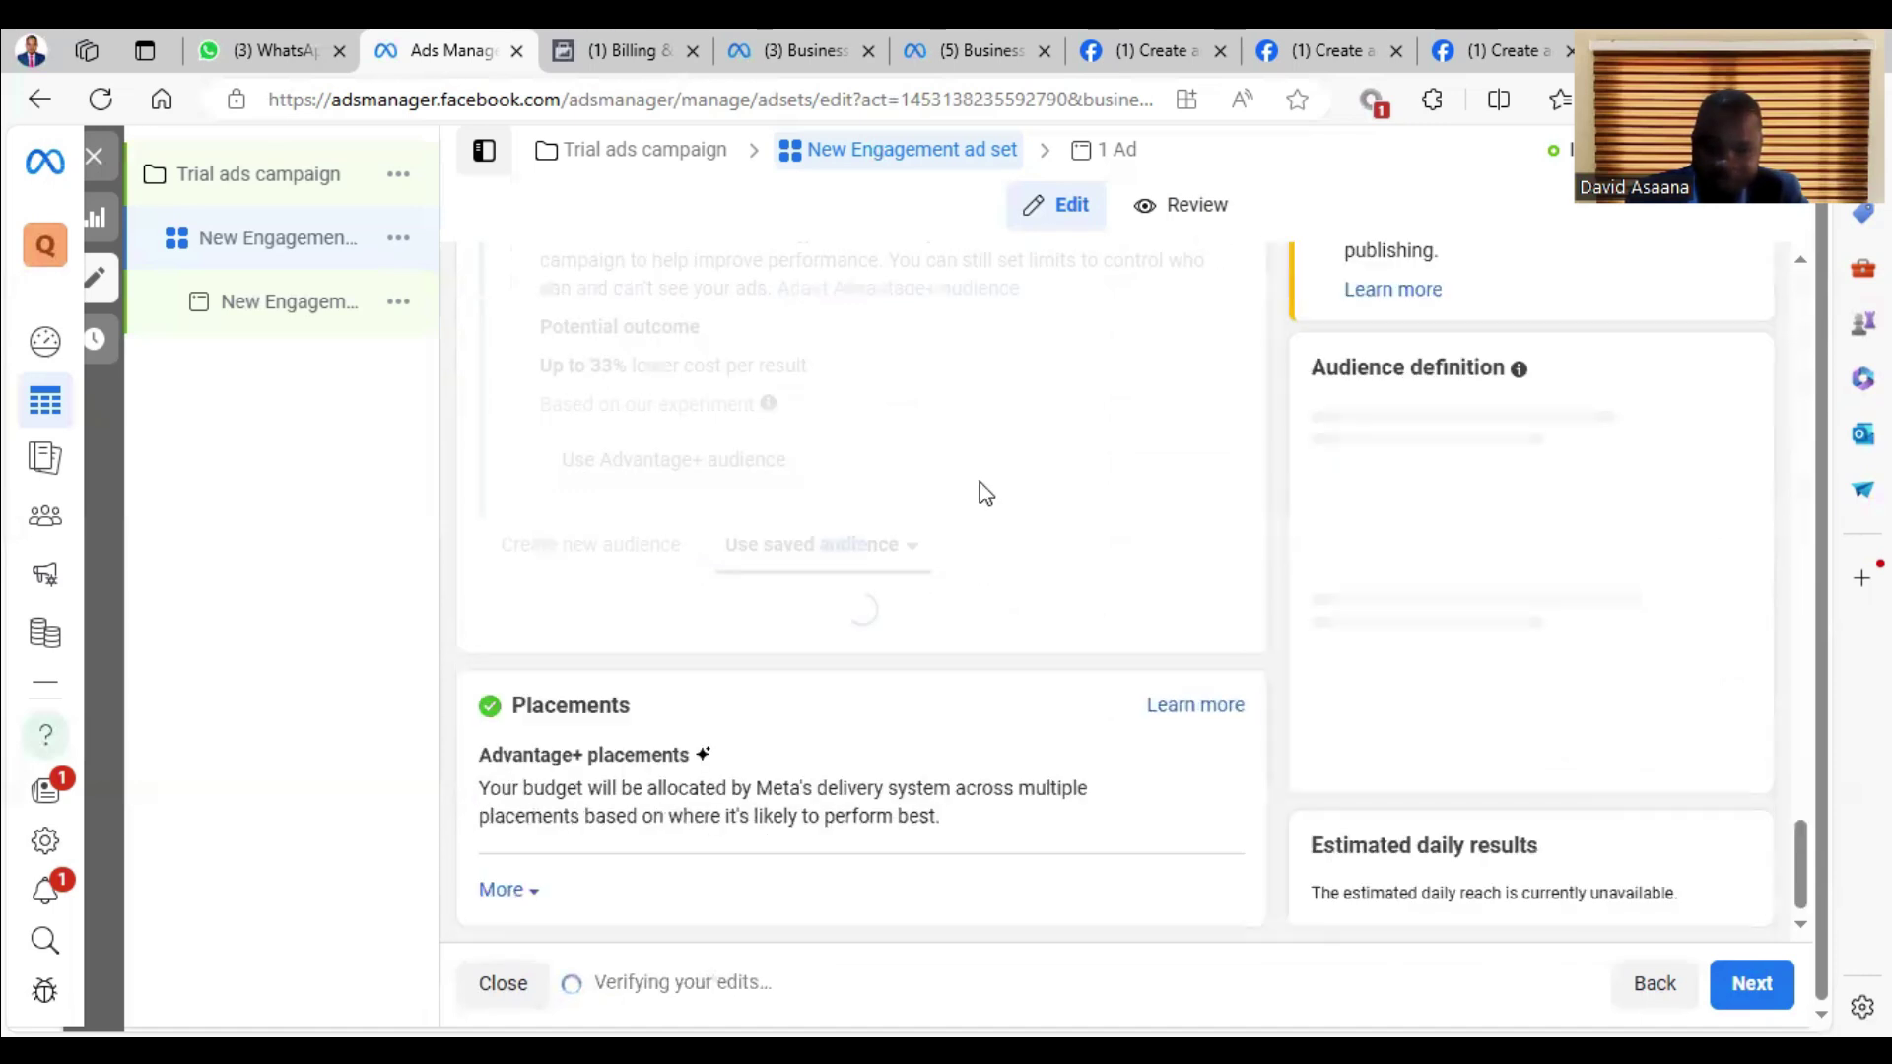
scroll(946, 537, down, 1)
scroll(921, 578, down, 3)
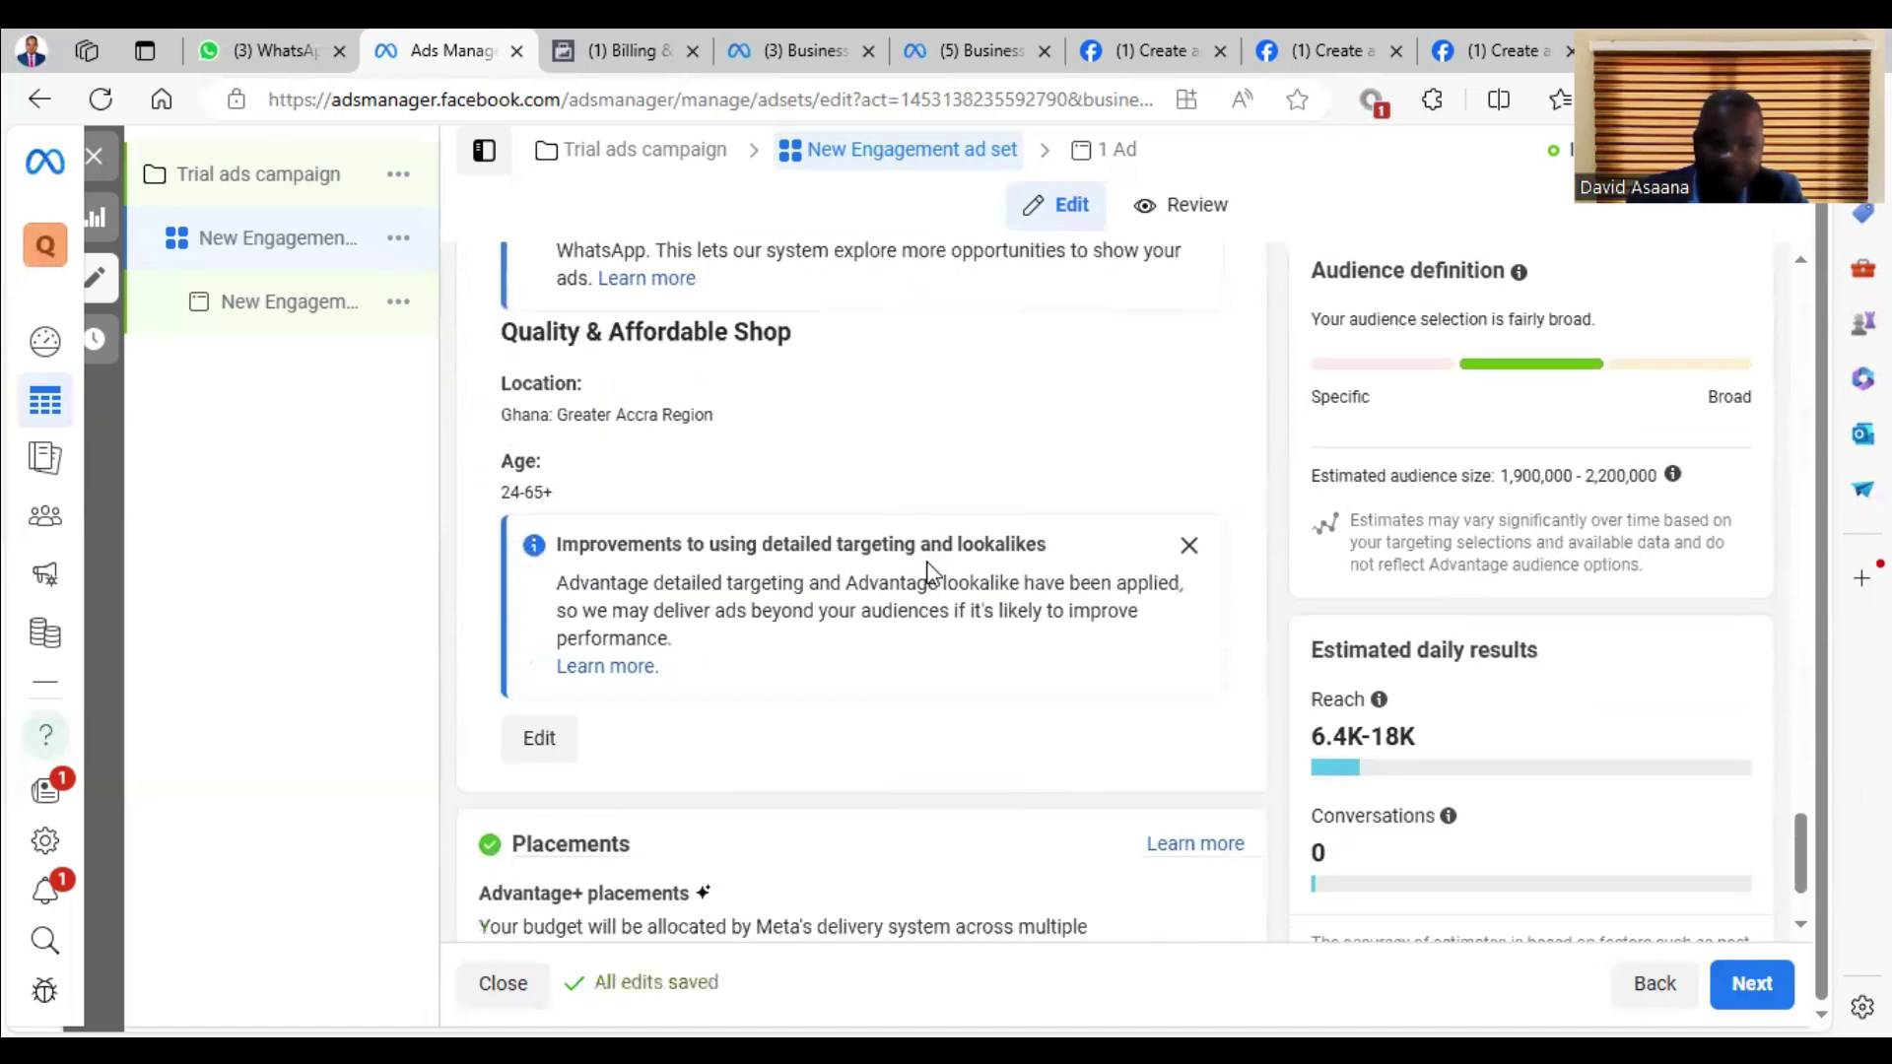
scroll(929, 570, down, 1)
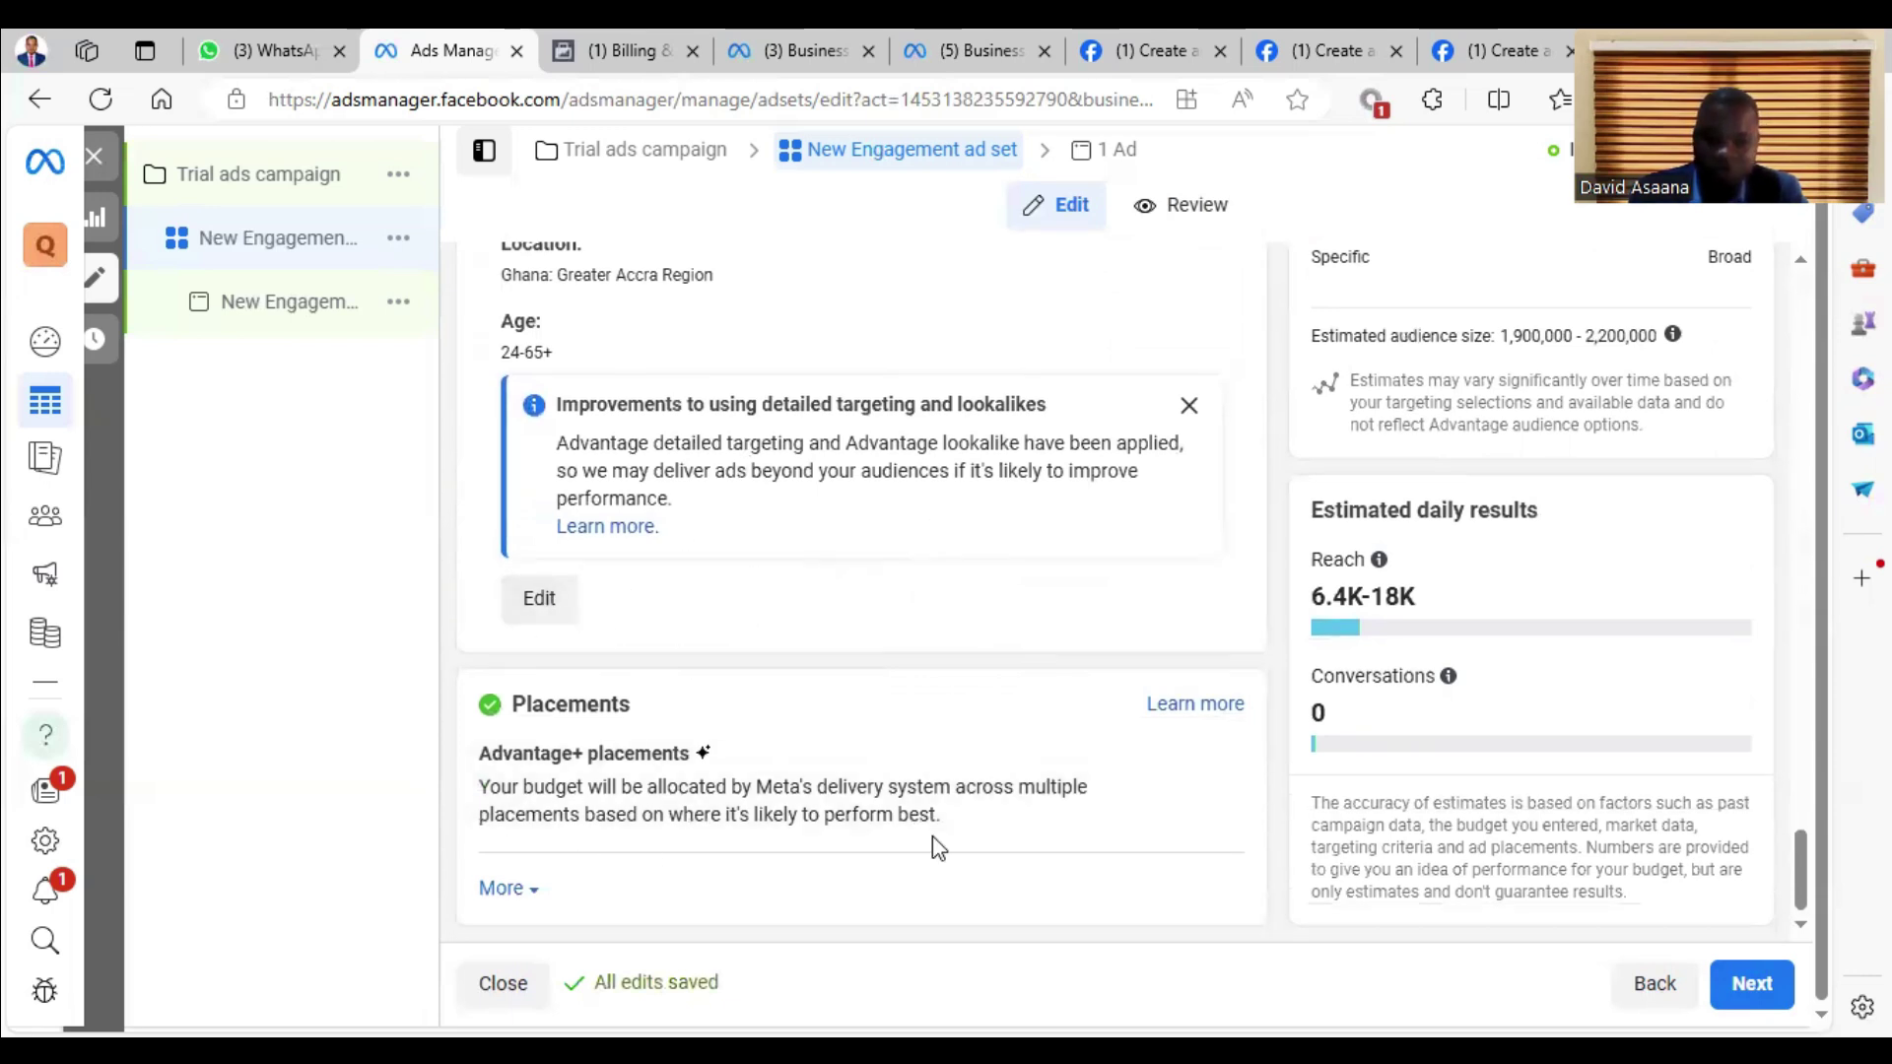
Step: Use manual placements, dropping Audience Network and Messenger to keep Facebook and Instagram
click(1204, 765)
click(677, 789)
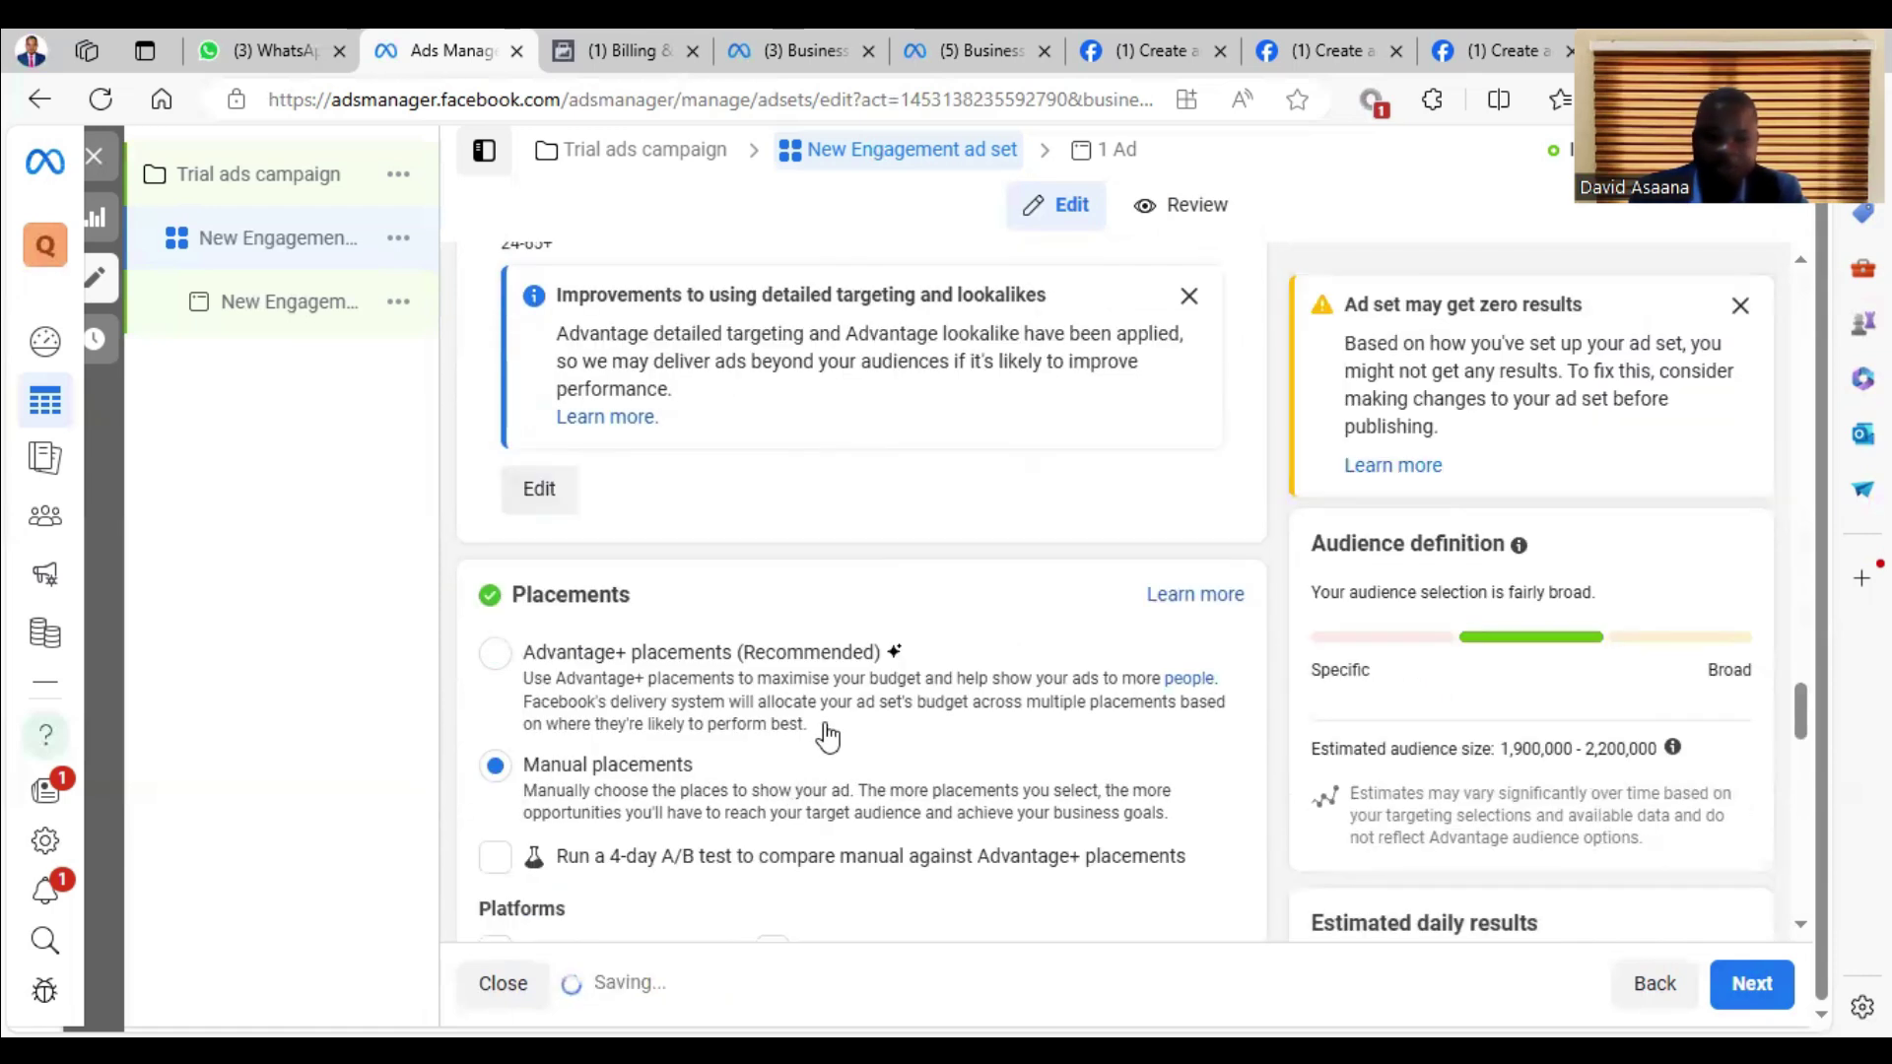
scroll(887, 522, down, 4)
click(498, 588)
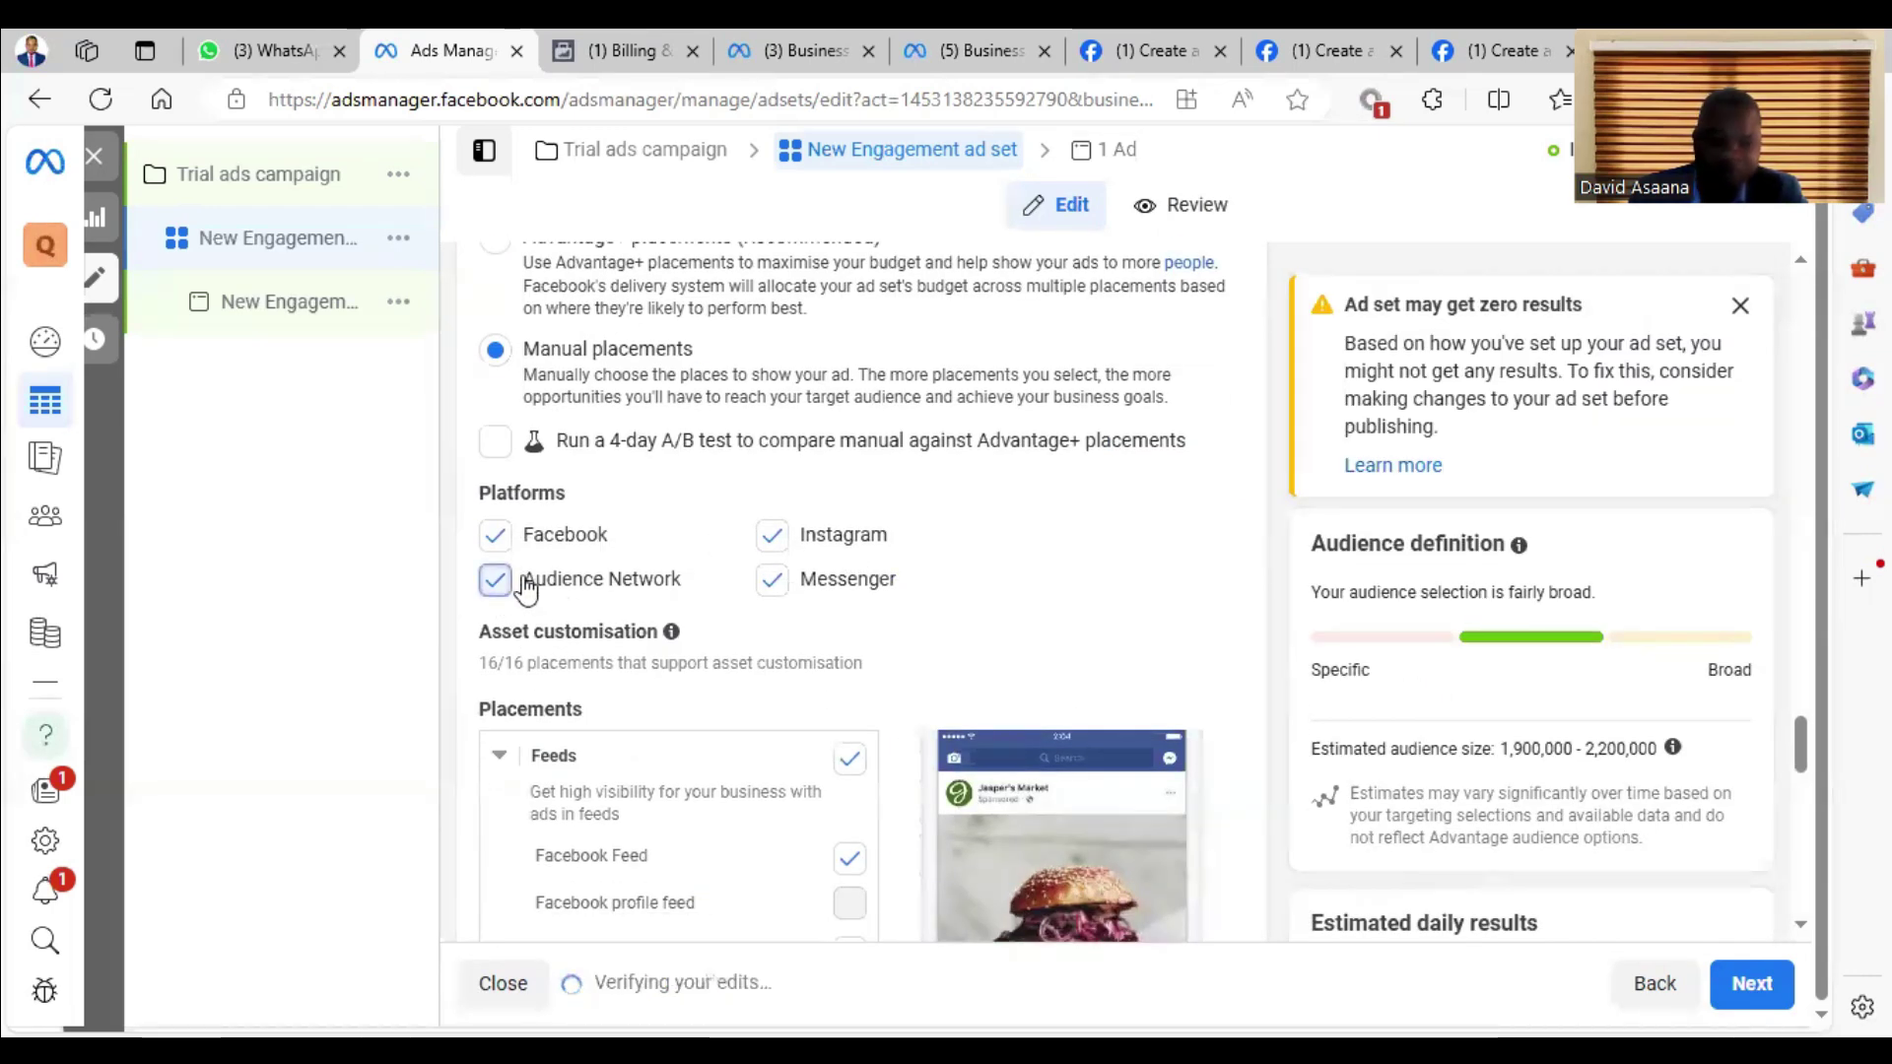
click(773, 582)
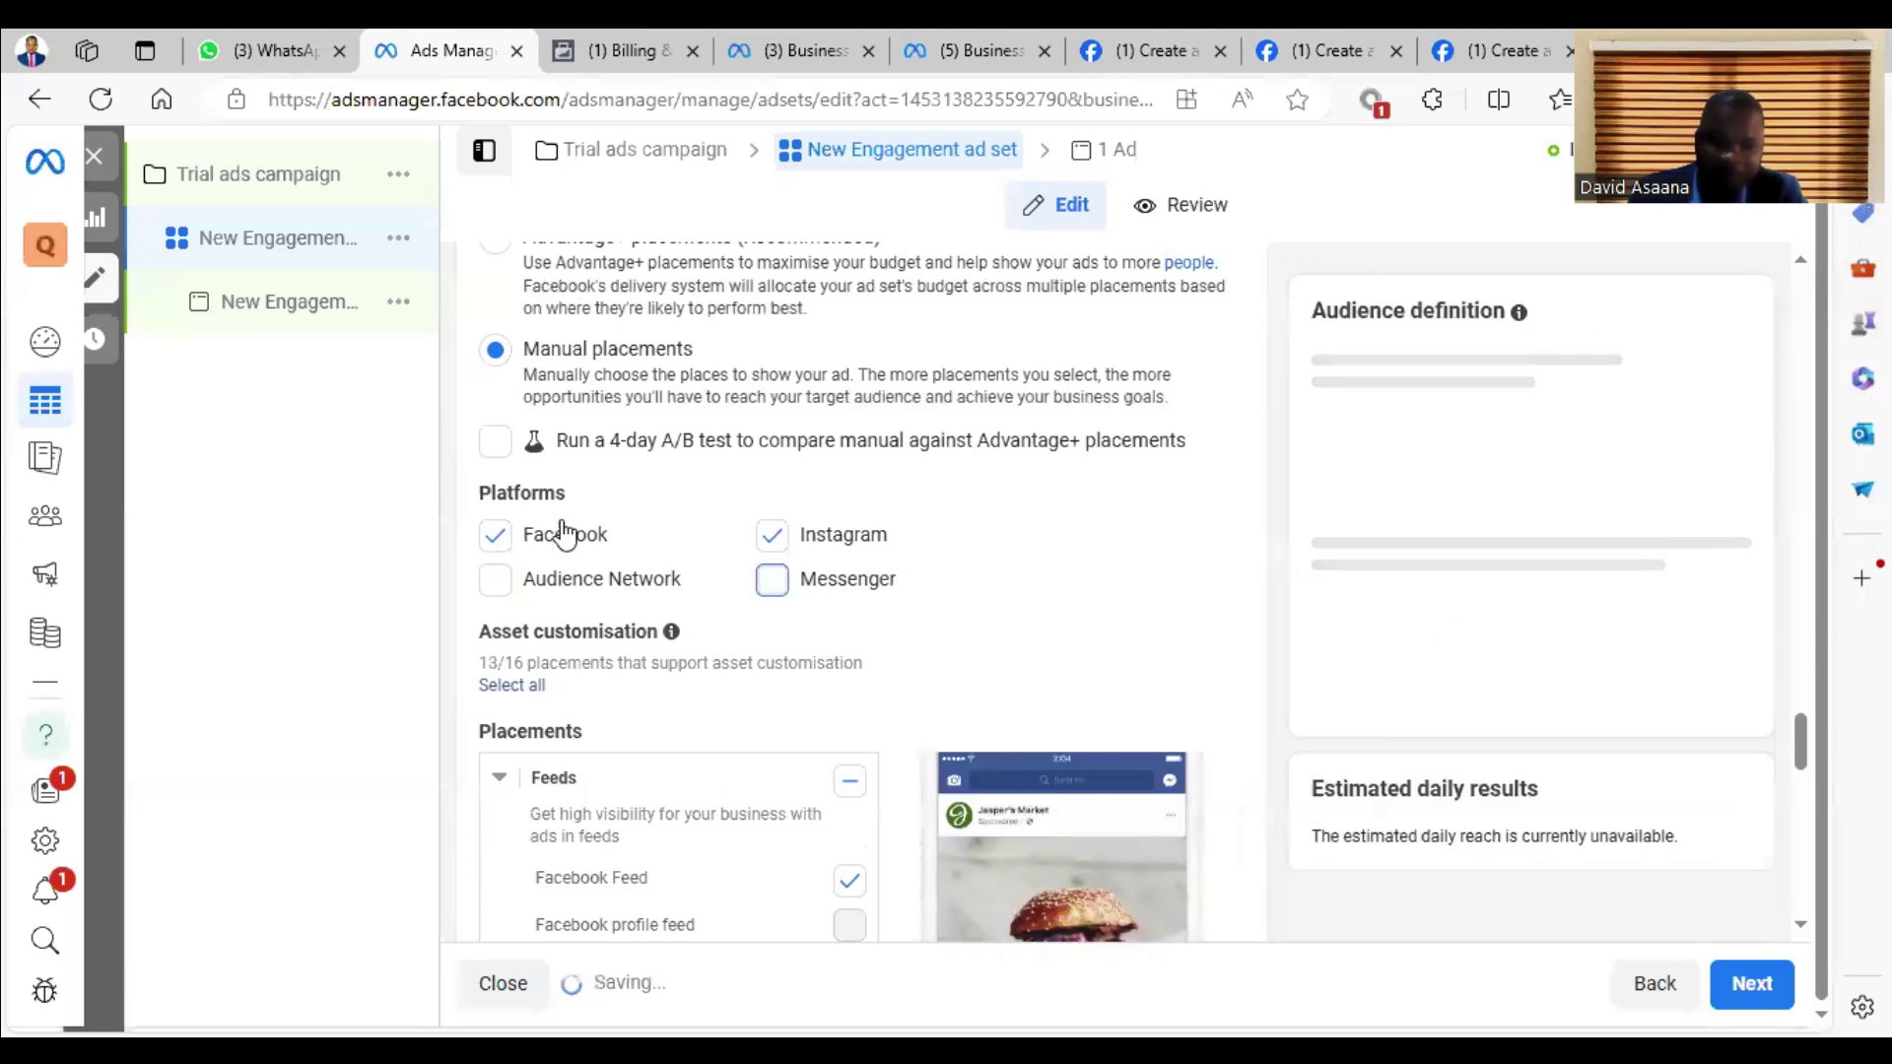
scroll(689, 591, down, 5)
click(1735, 992)
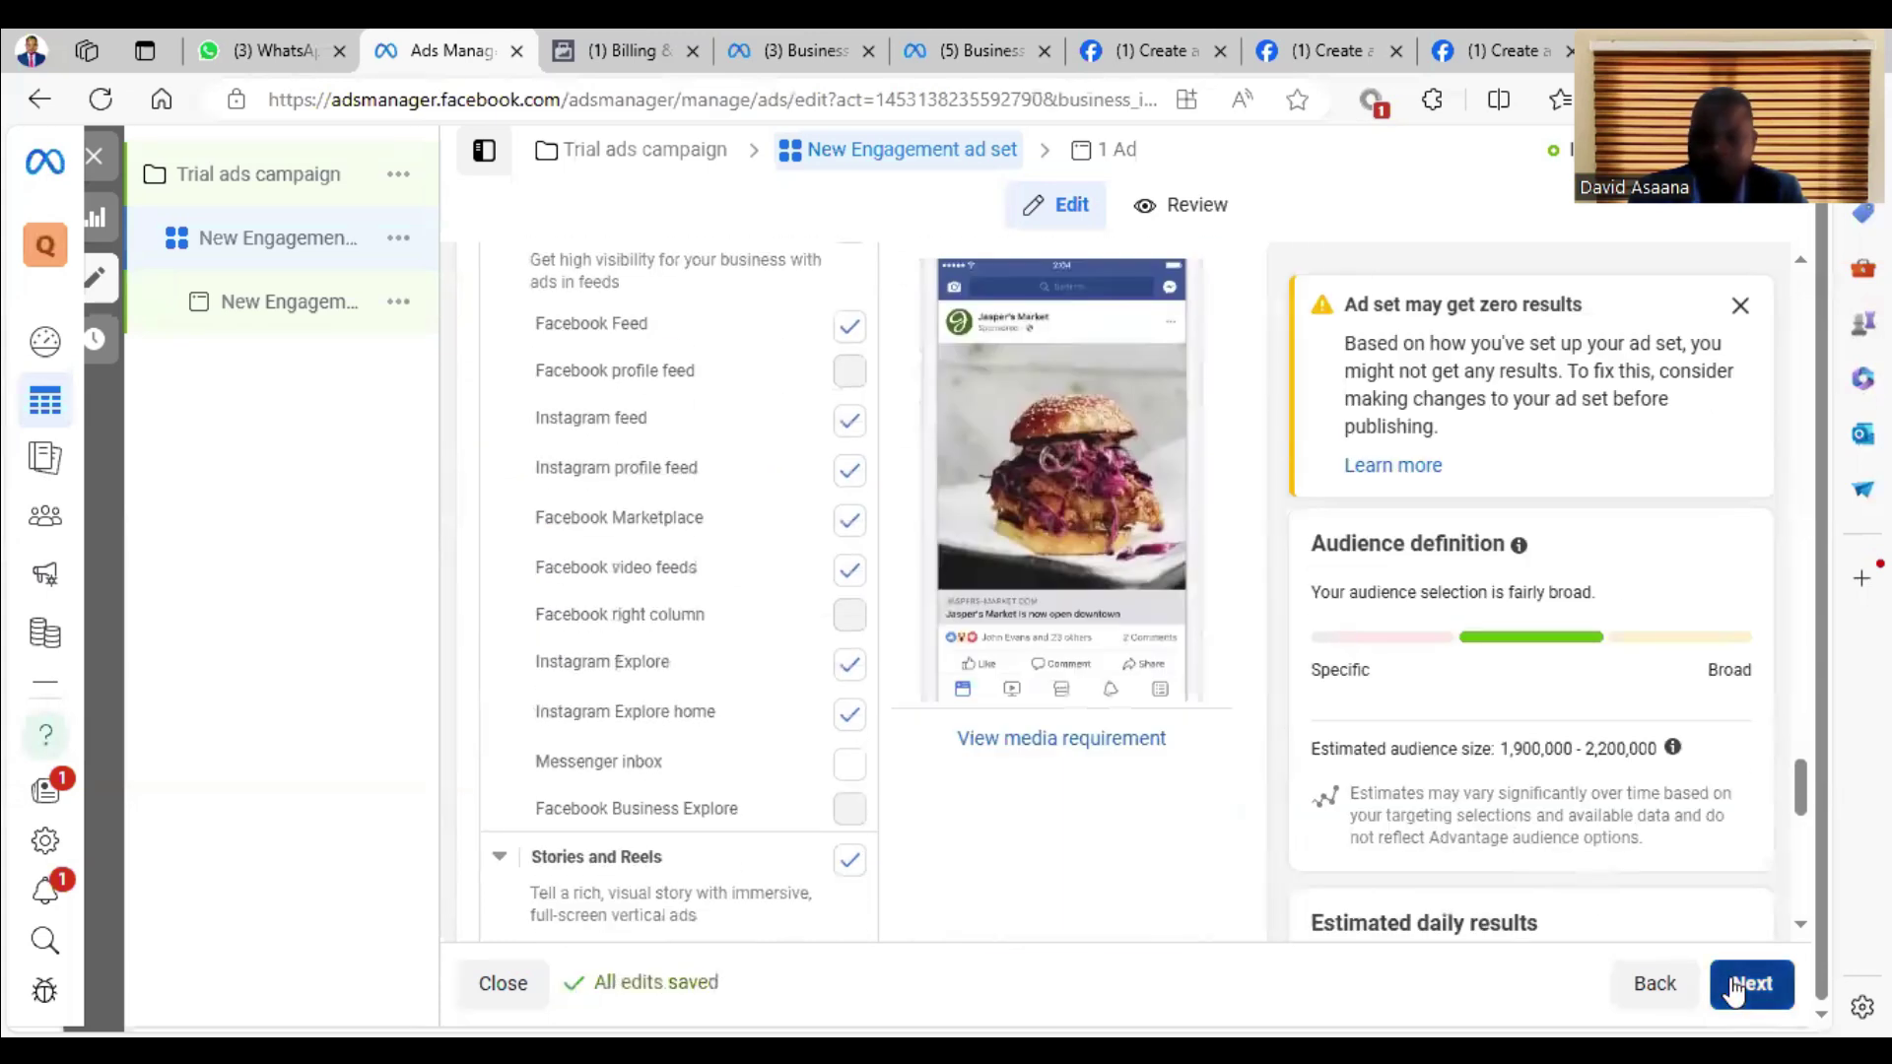
Step: Scroll down to Ad creative and show the Add media choices: Add image and Add video
scroll(798, 562, down, 4)
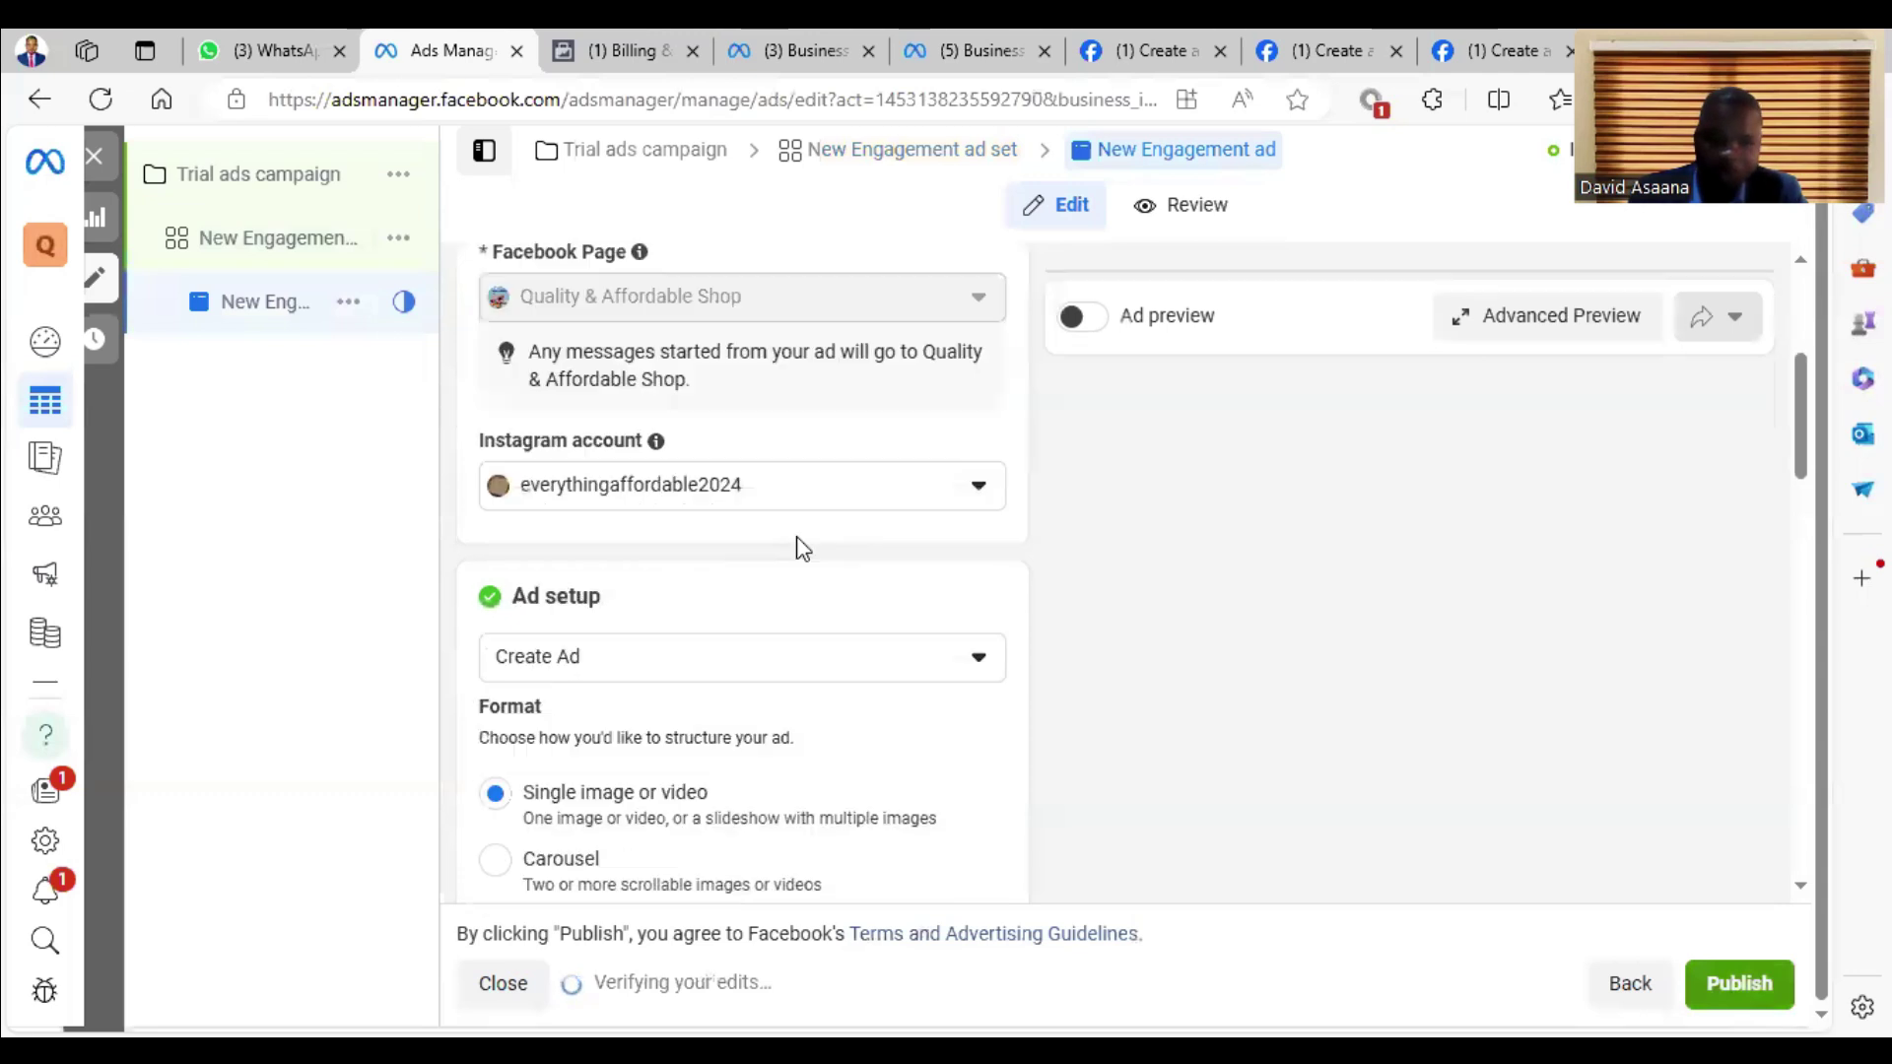
scroll(749, 492, down, 4)
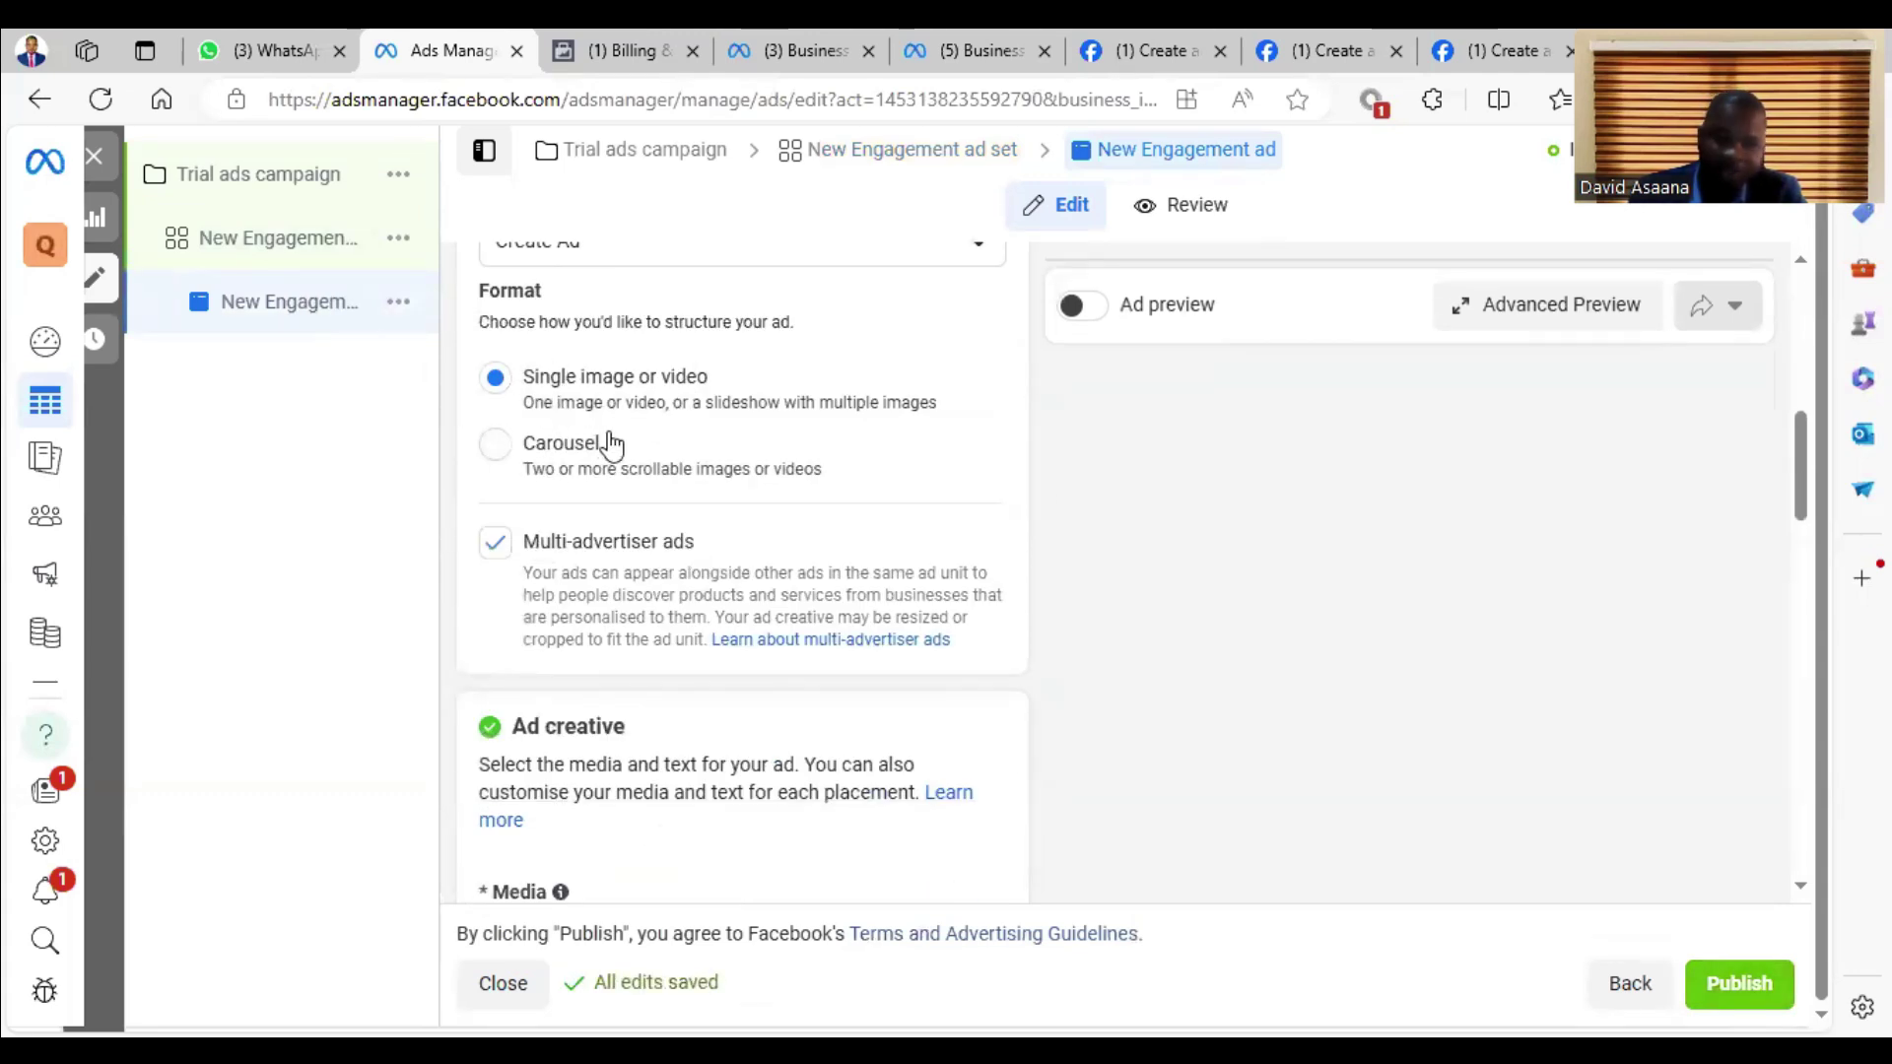
scroll(749, 473, down, 4)
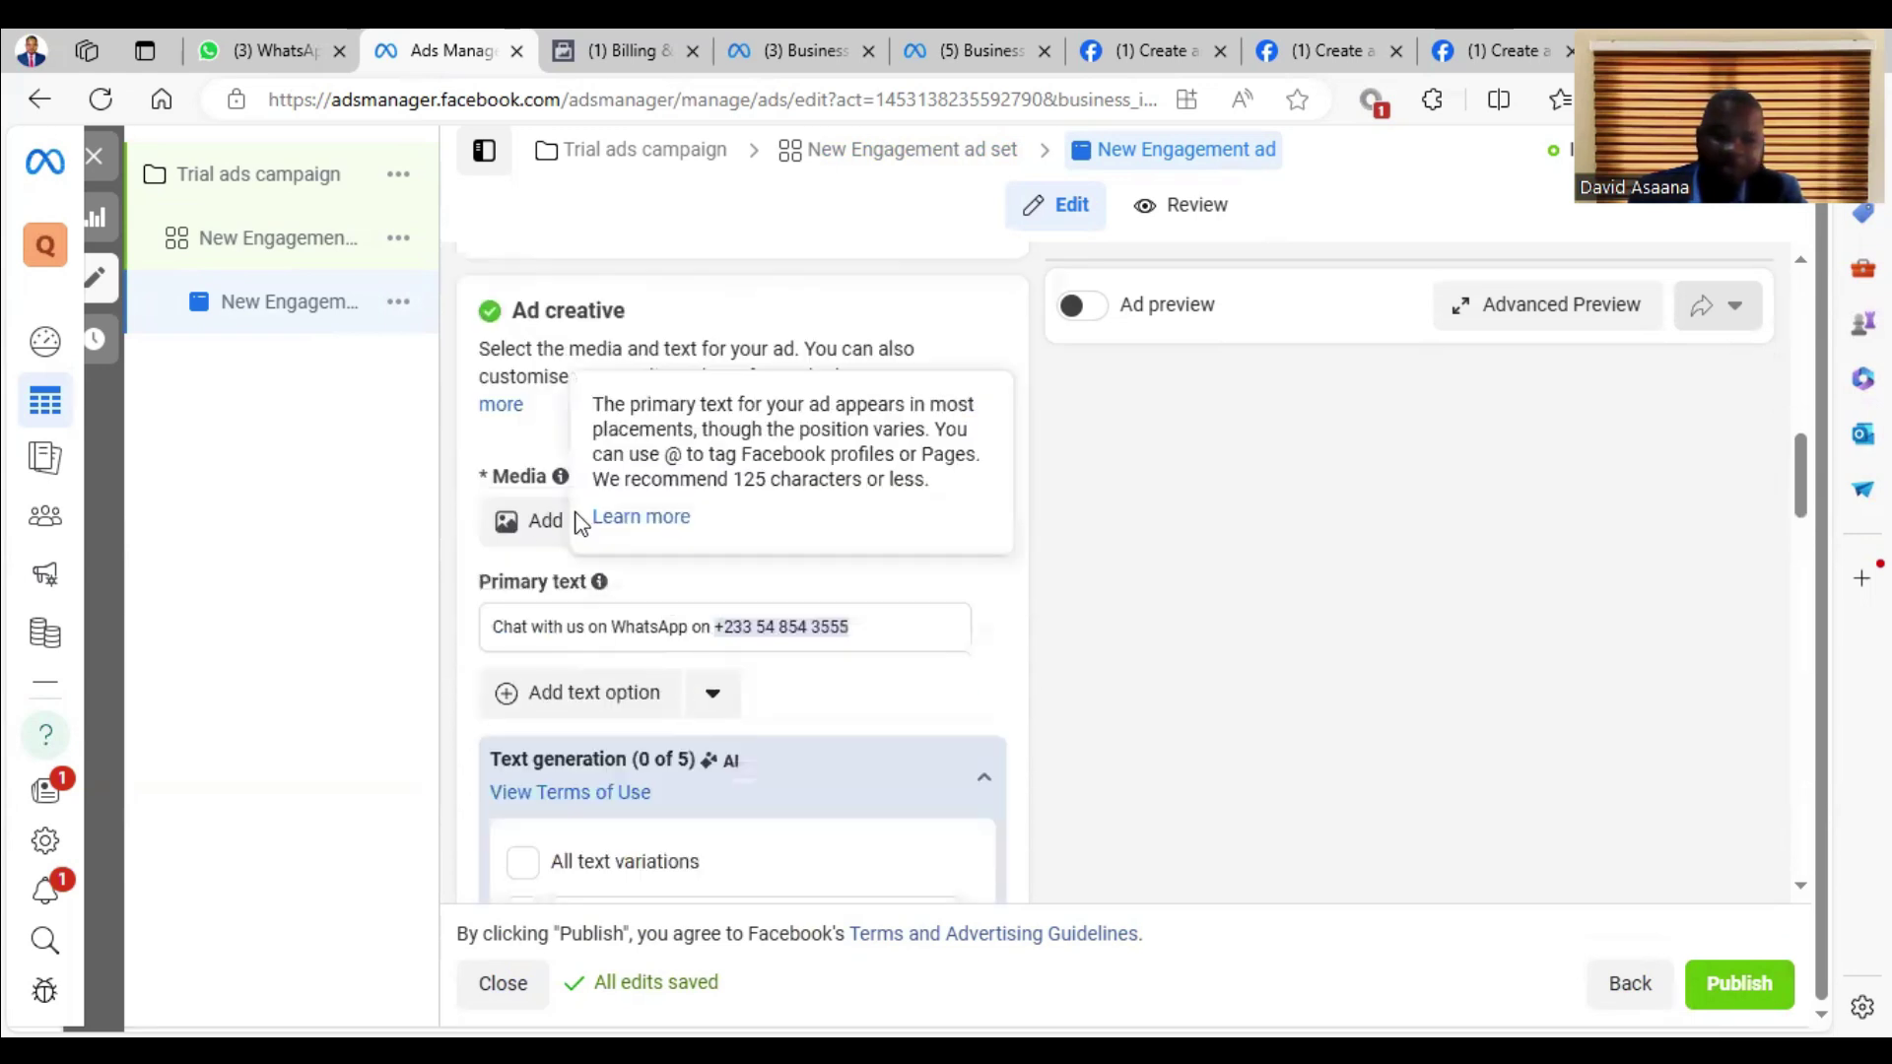
click(532, 523)
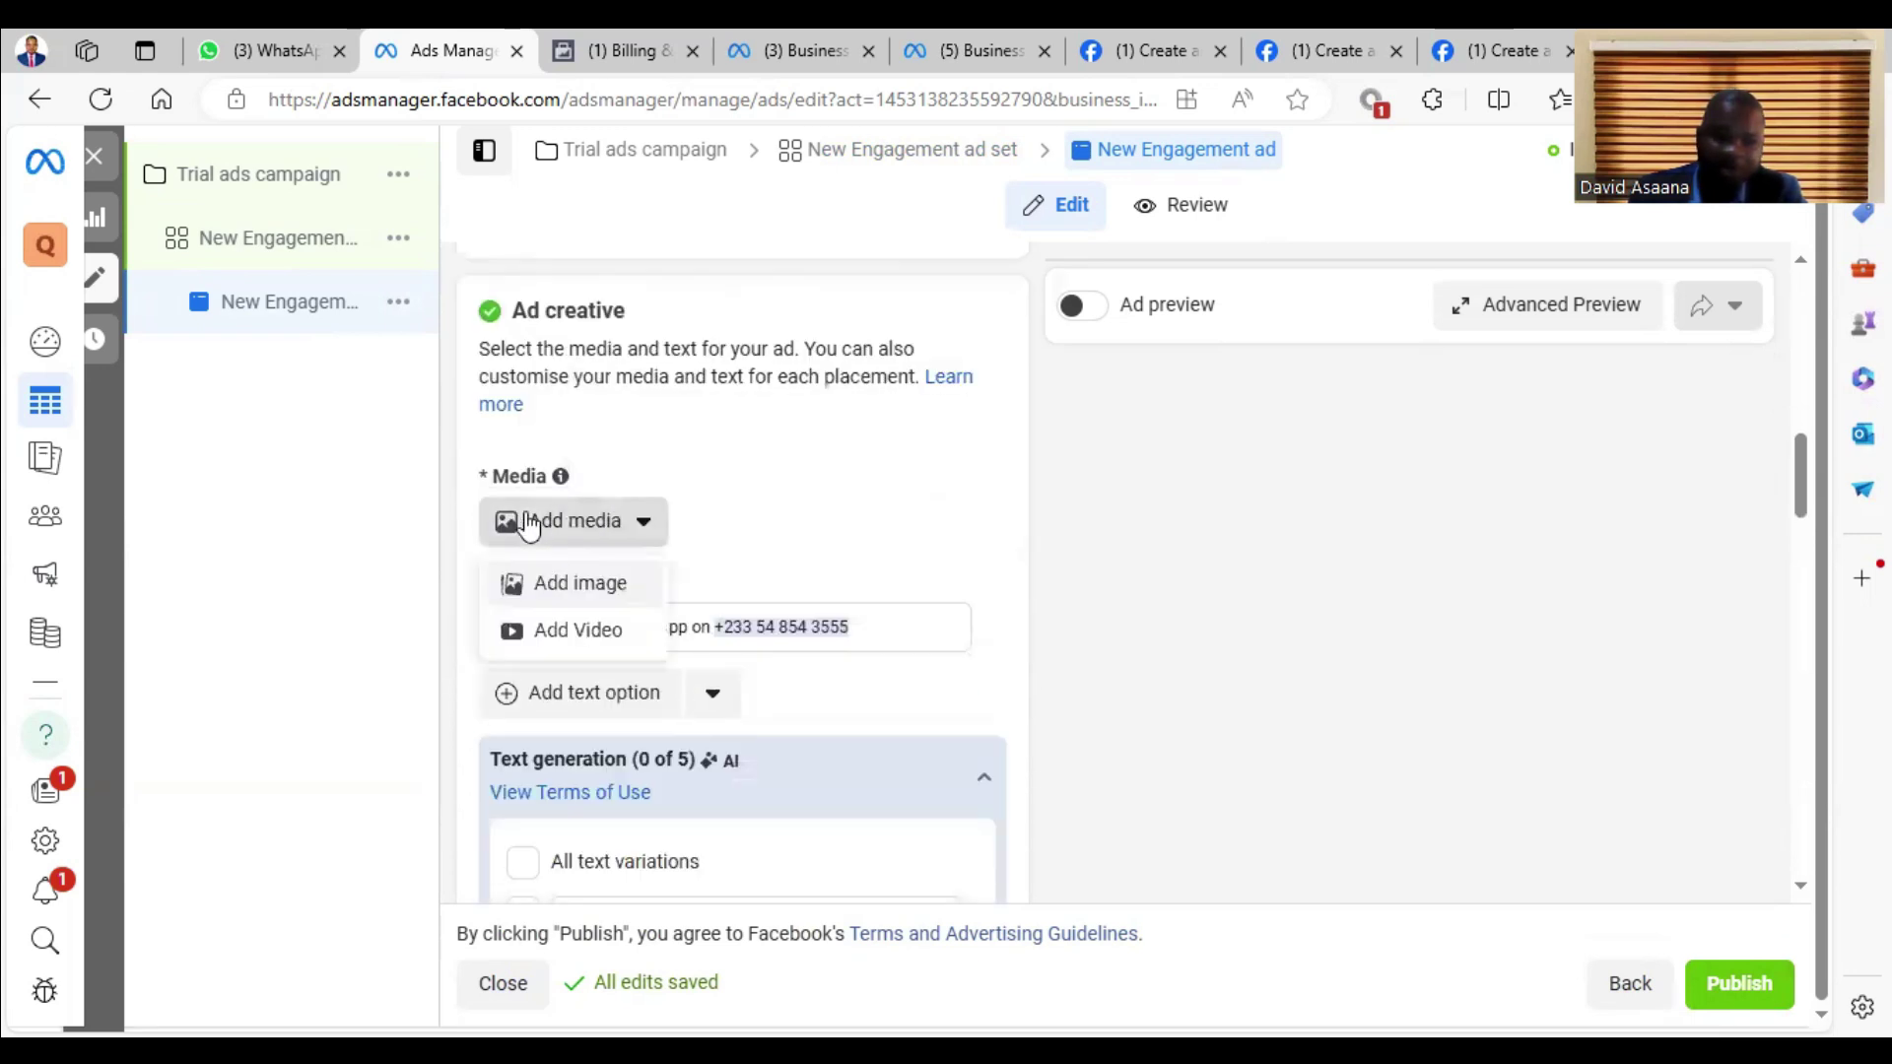
Step: Use the gold bangle photo from the Instagram images as the ad's media, keeping the default crops
click(582, 603)
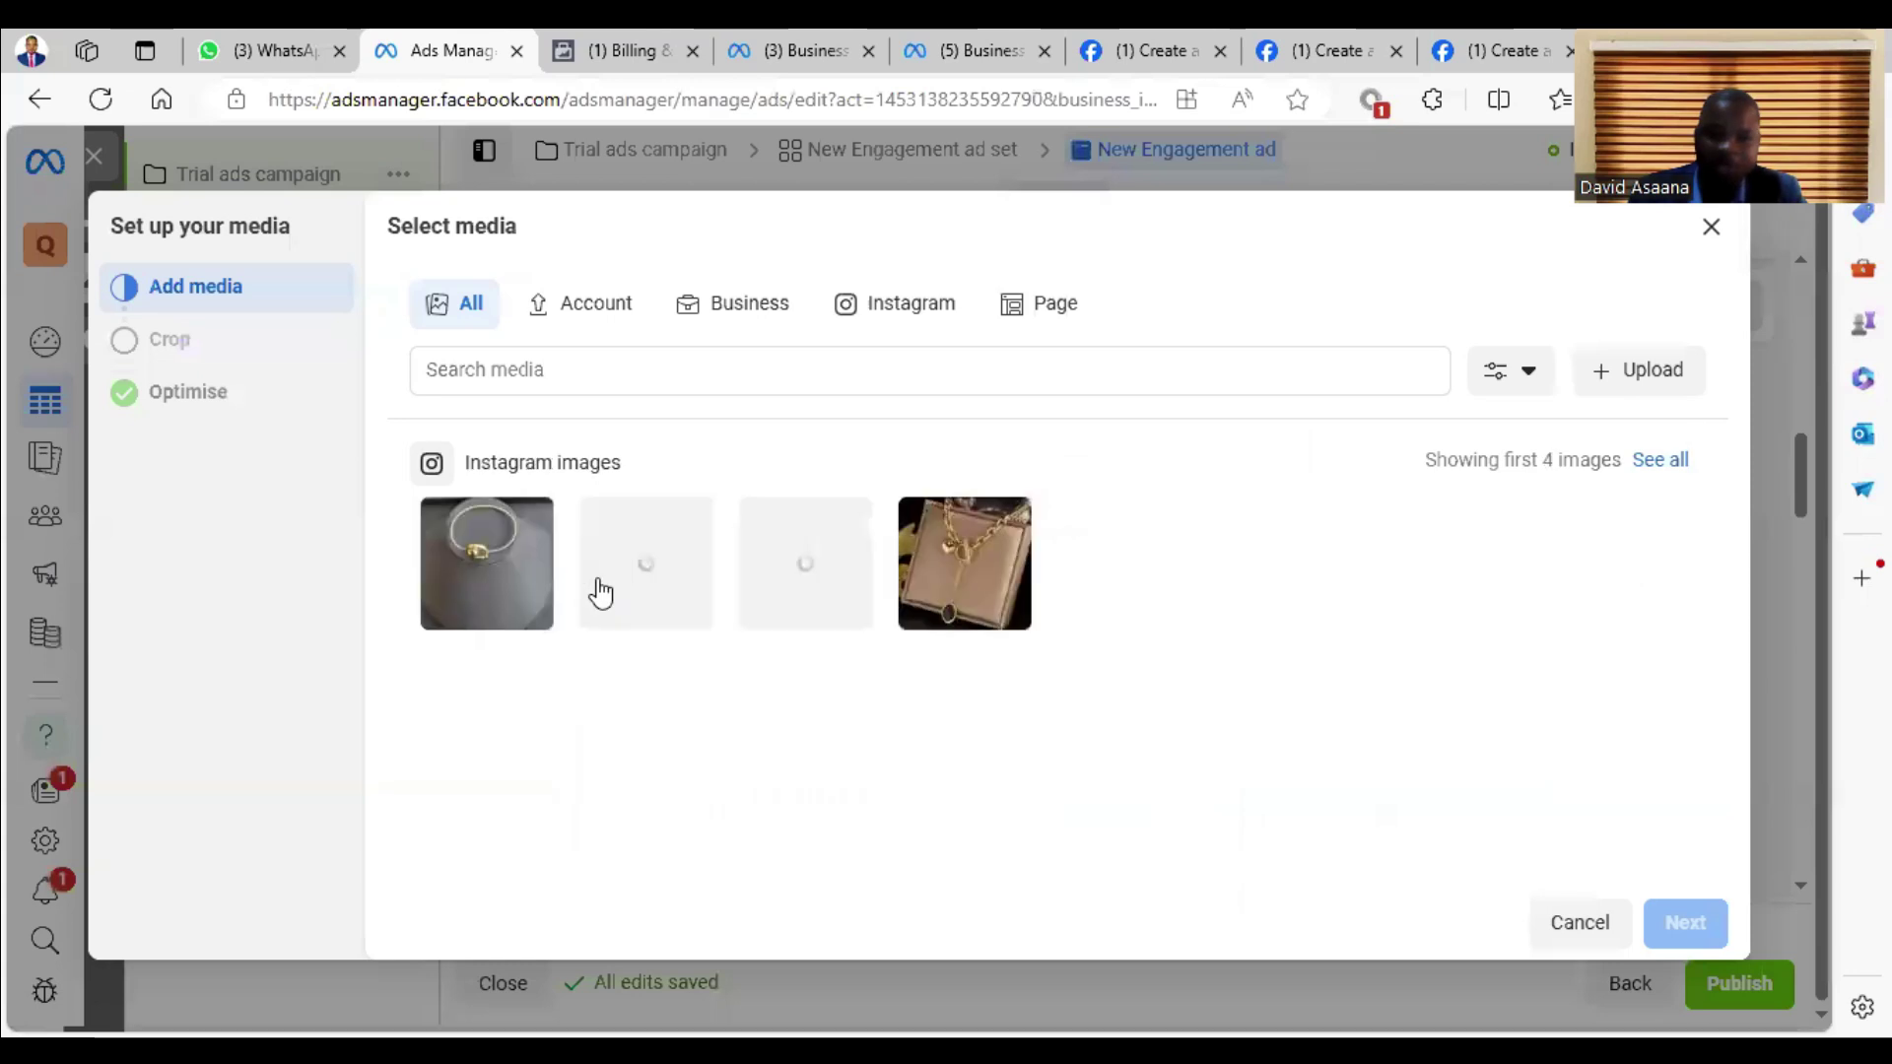
click(487, 542)
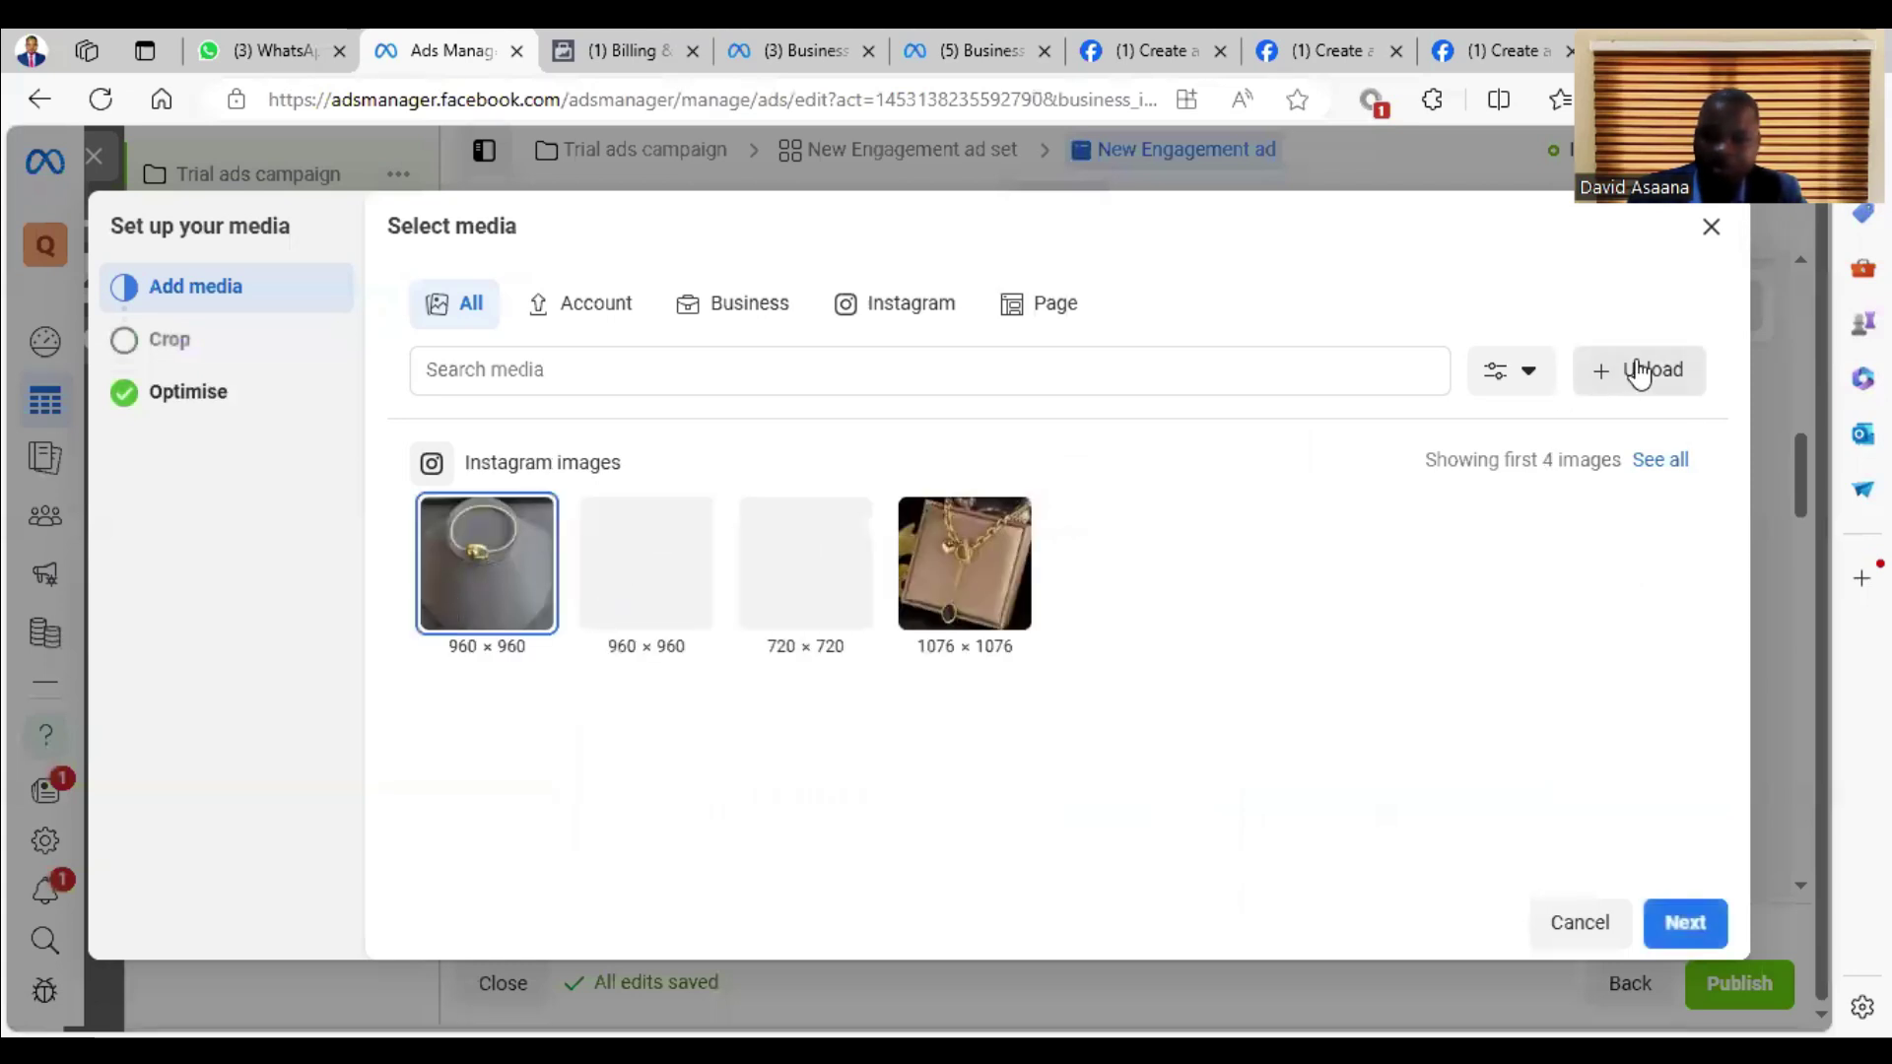
click(1697, 916)
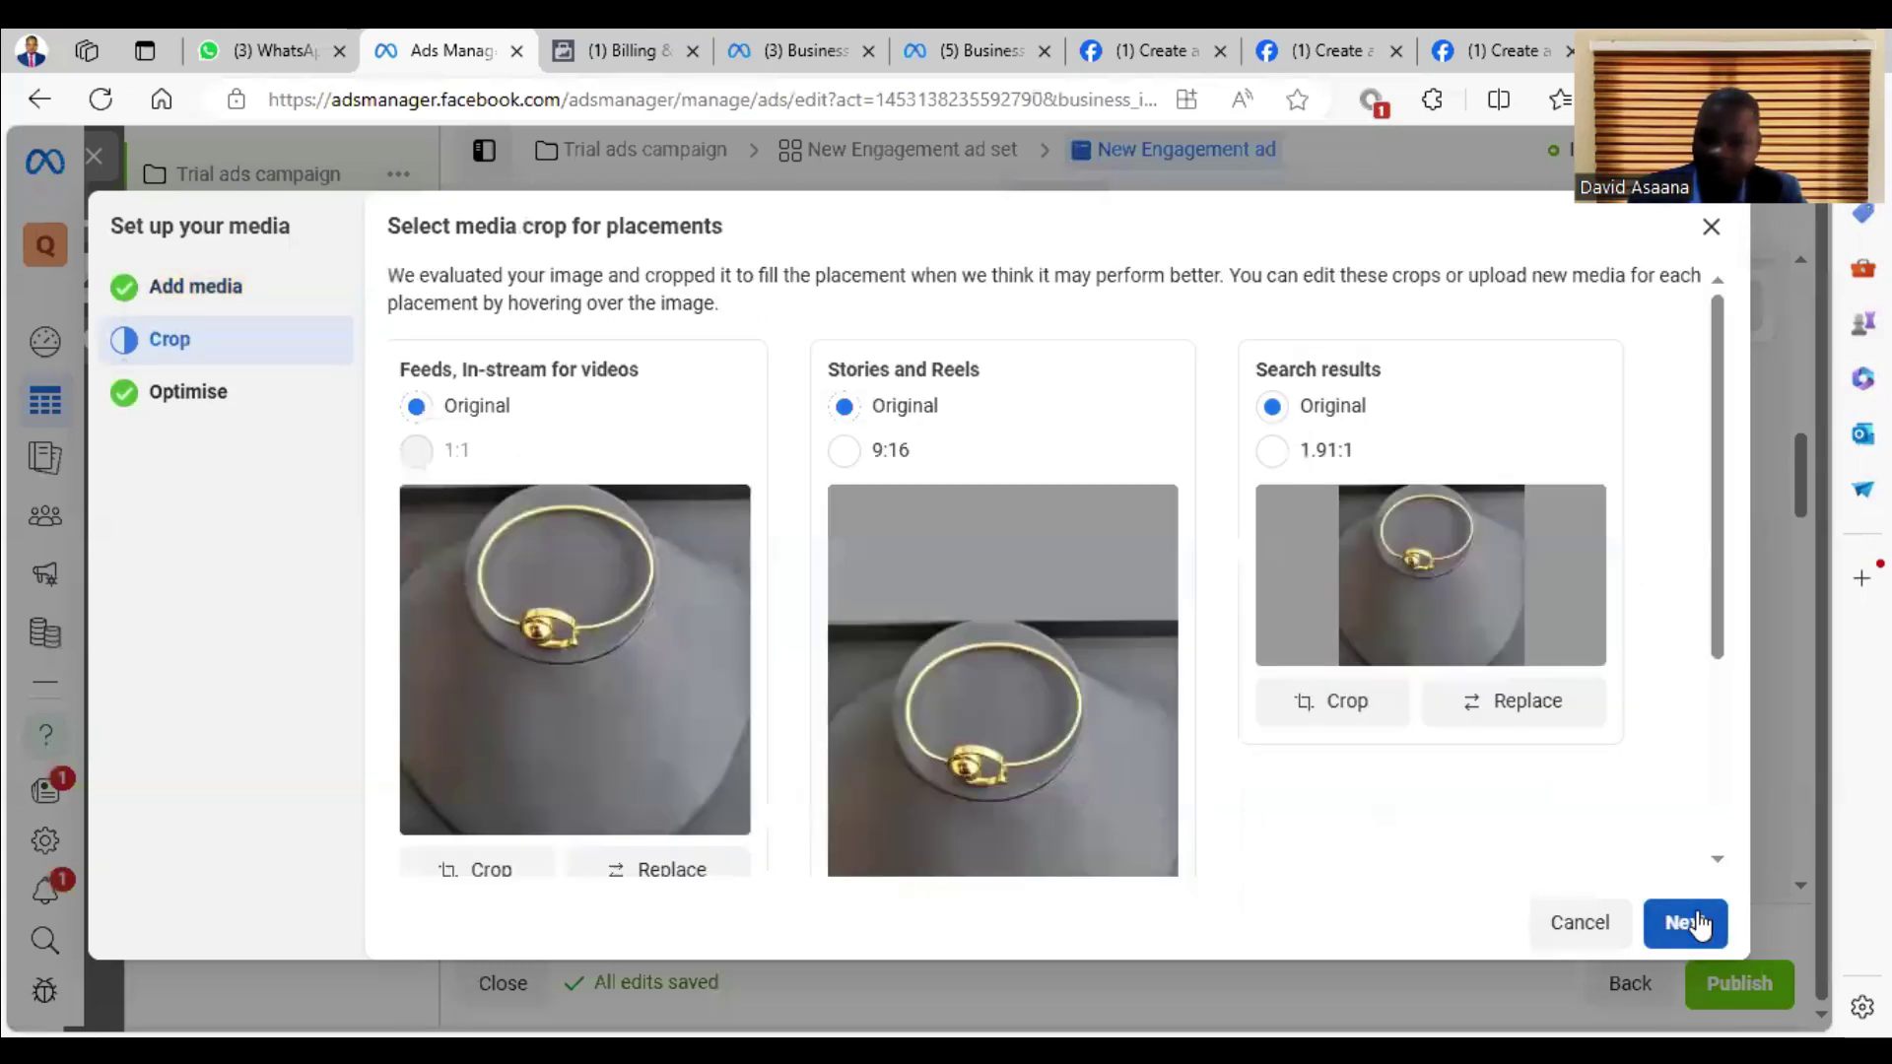
click(1691, 924)
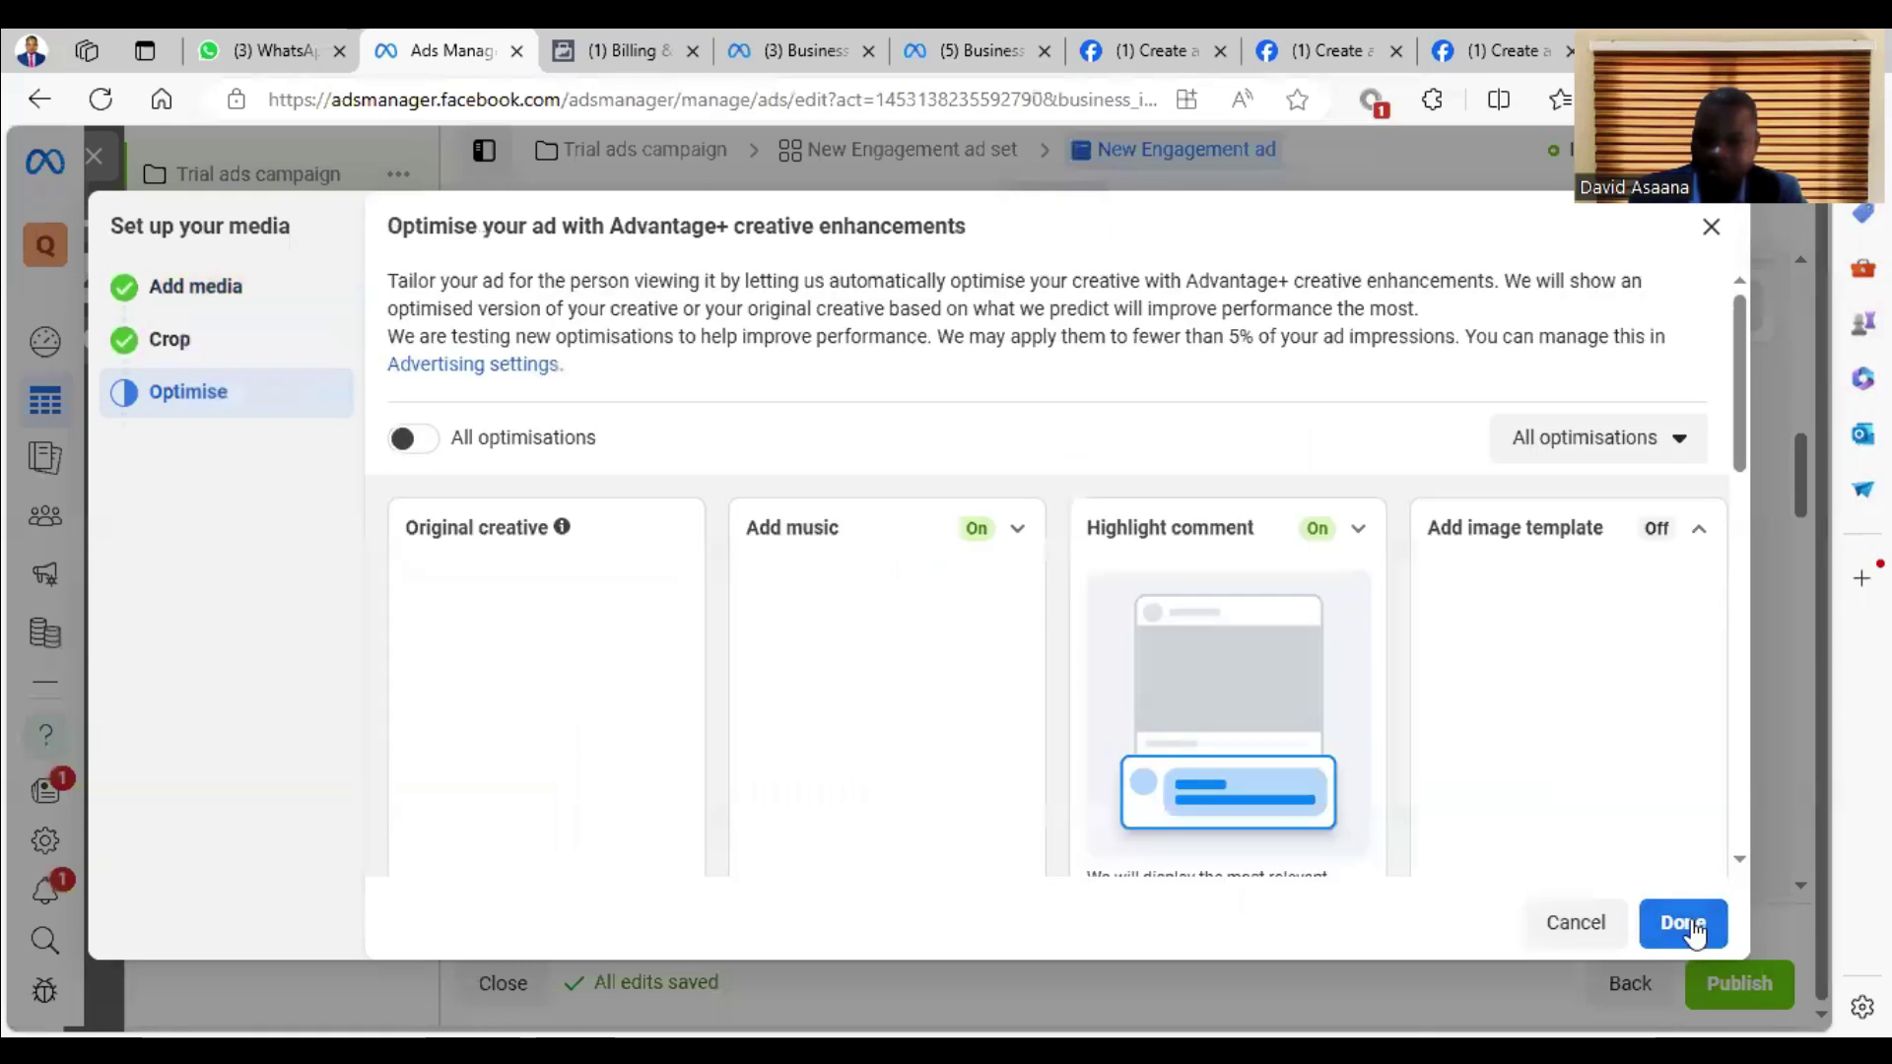
click(1685, 924)
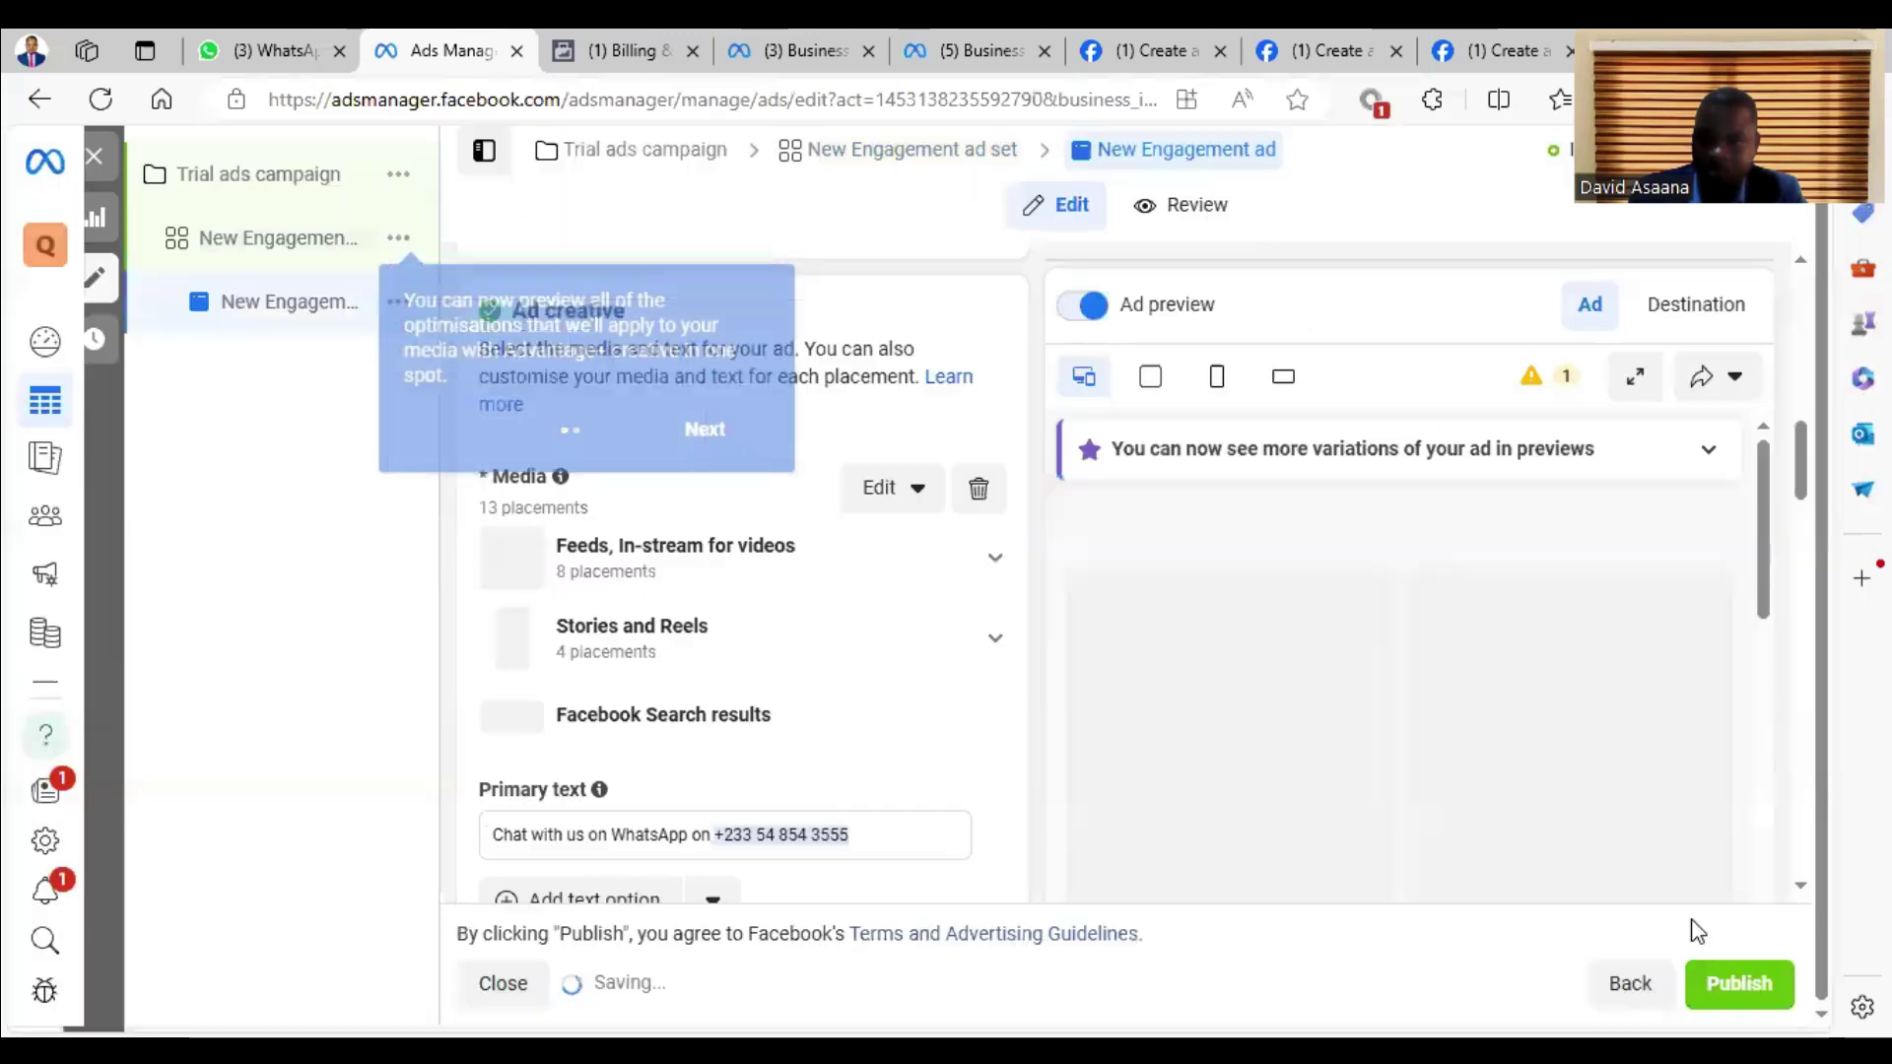
scroll(818, 635, down, 7)
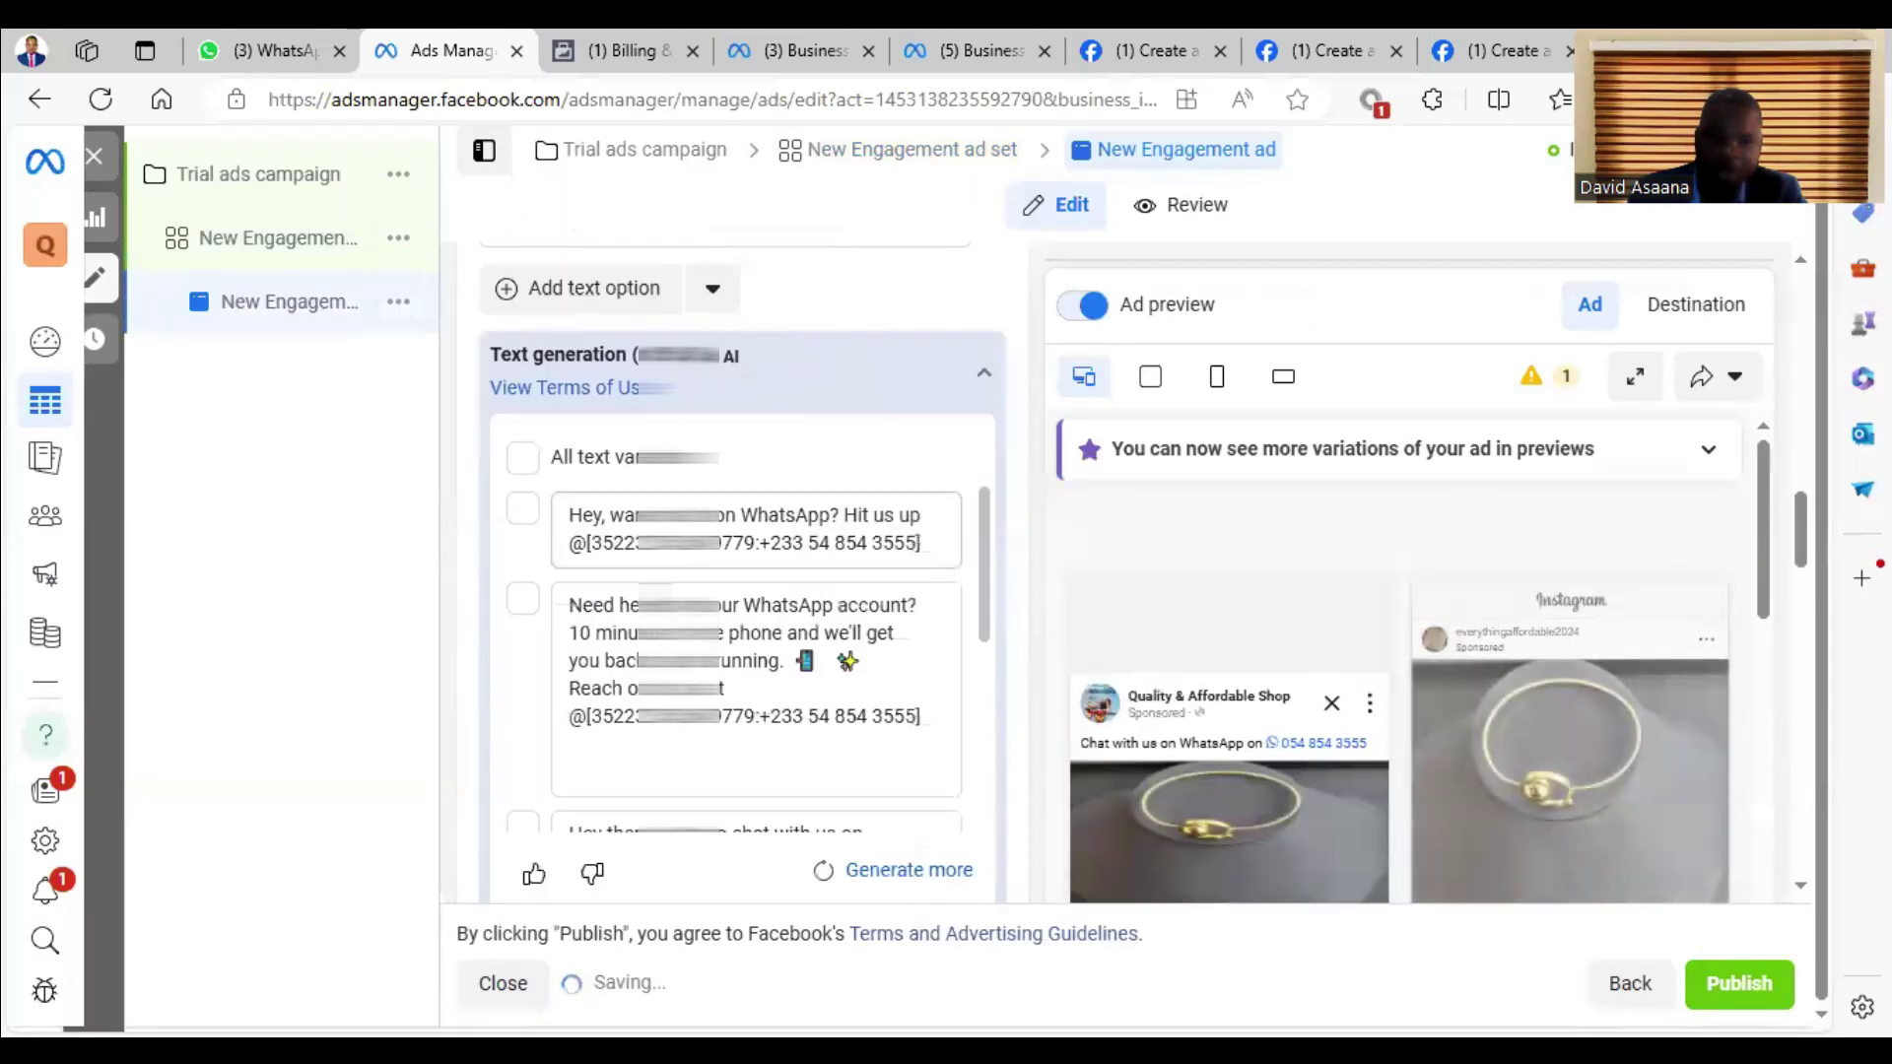
scroll(756, 611, up, 5)
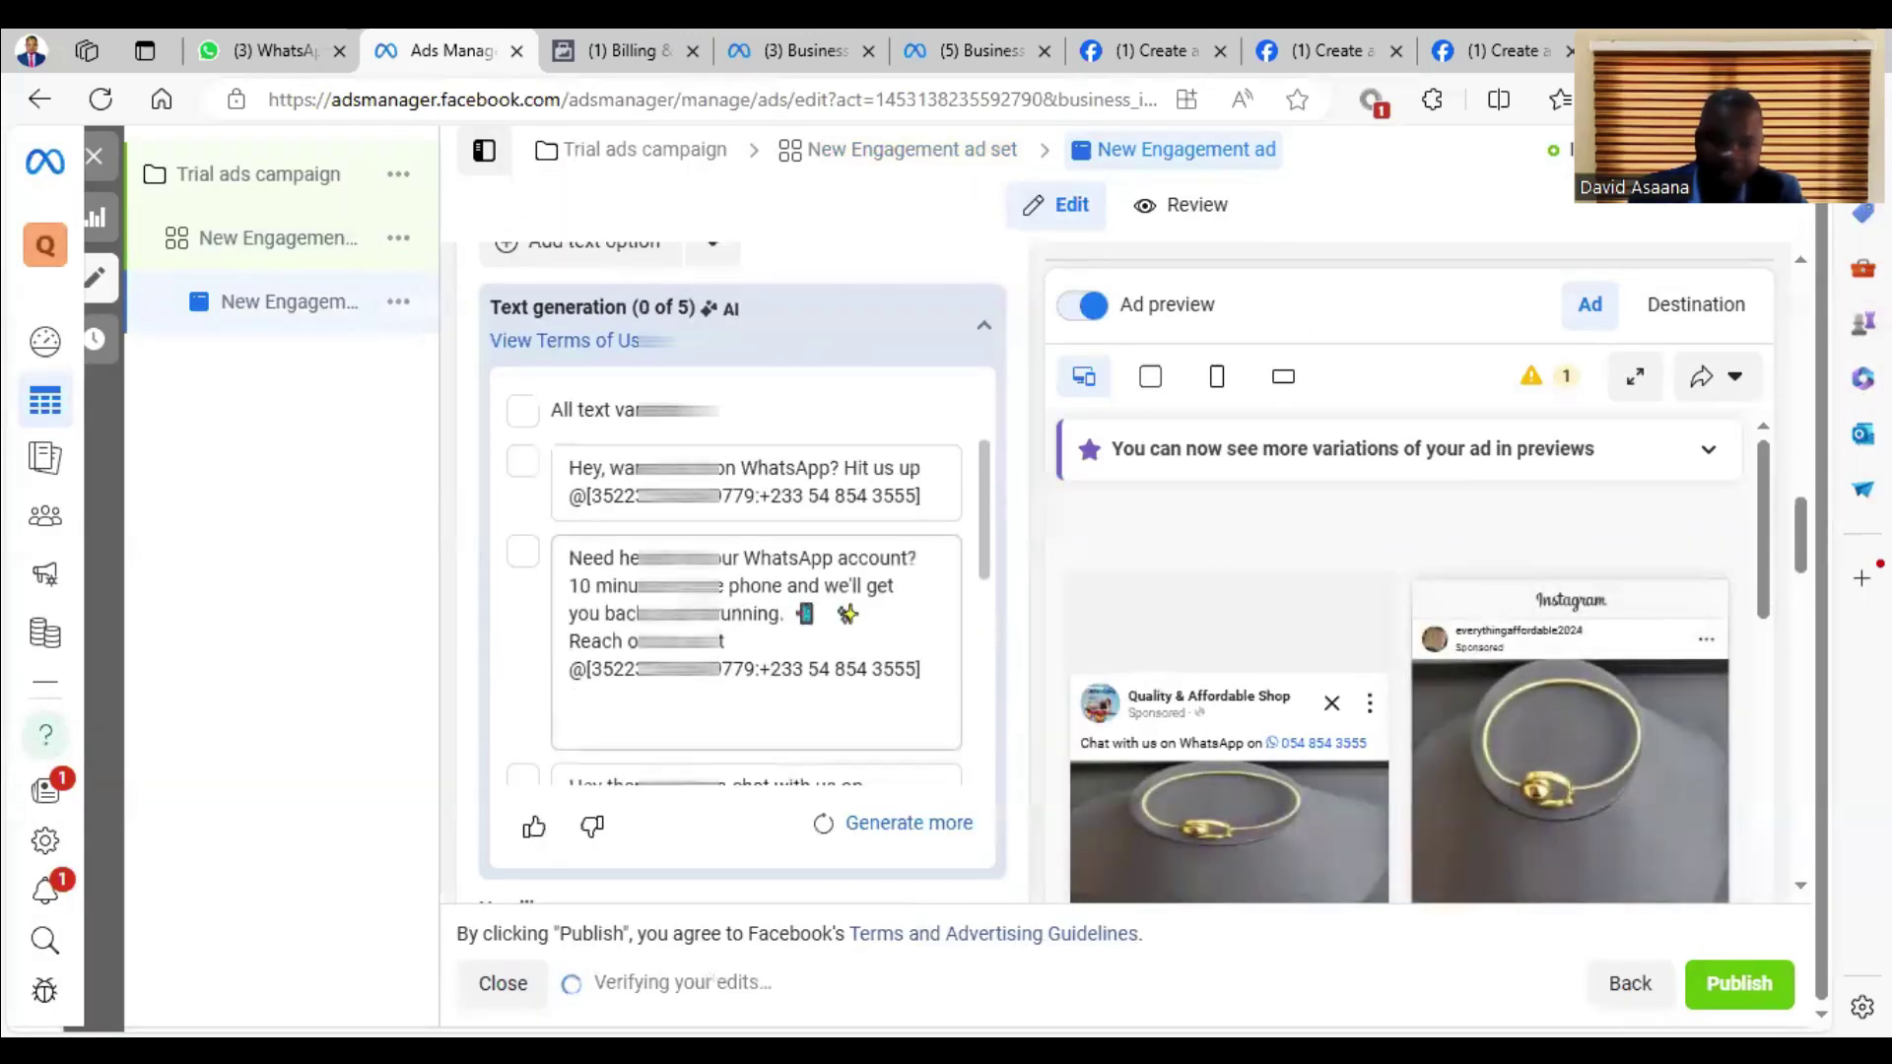
Step: Tick the AI text variation offering 24-hour WhatsApp conversations under Text generation
scroll(838, 744, down, 3)
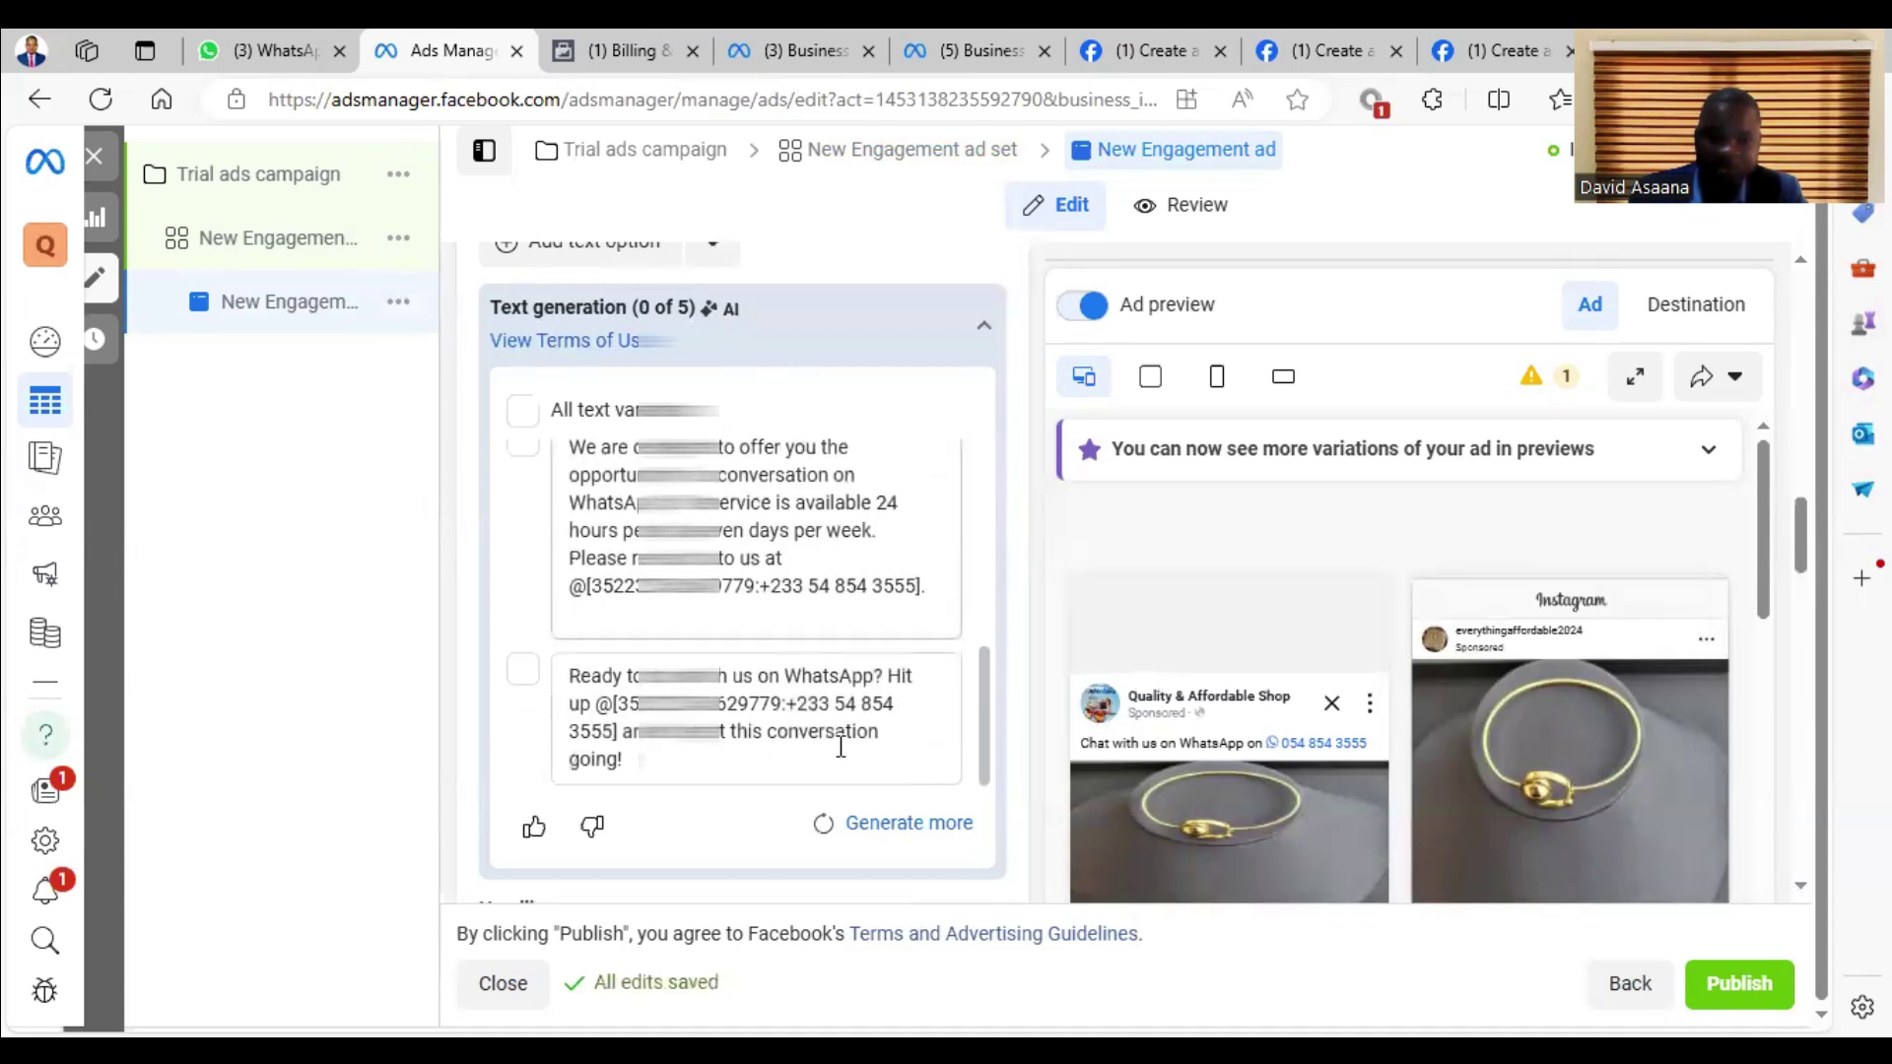
scroll(791, 656, down, 5)
scroll(792, 657, down, 7)
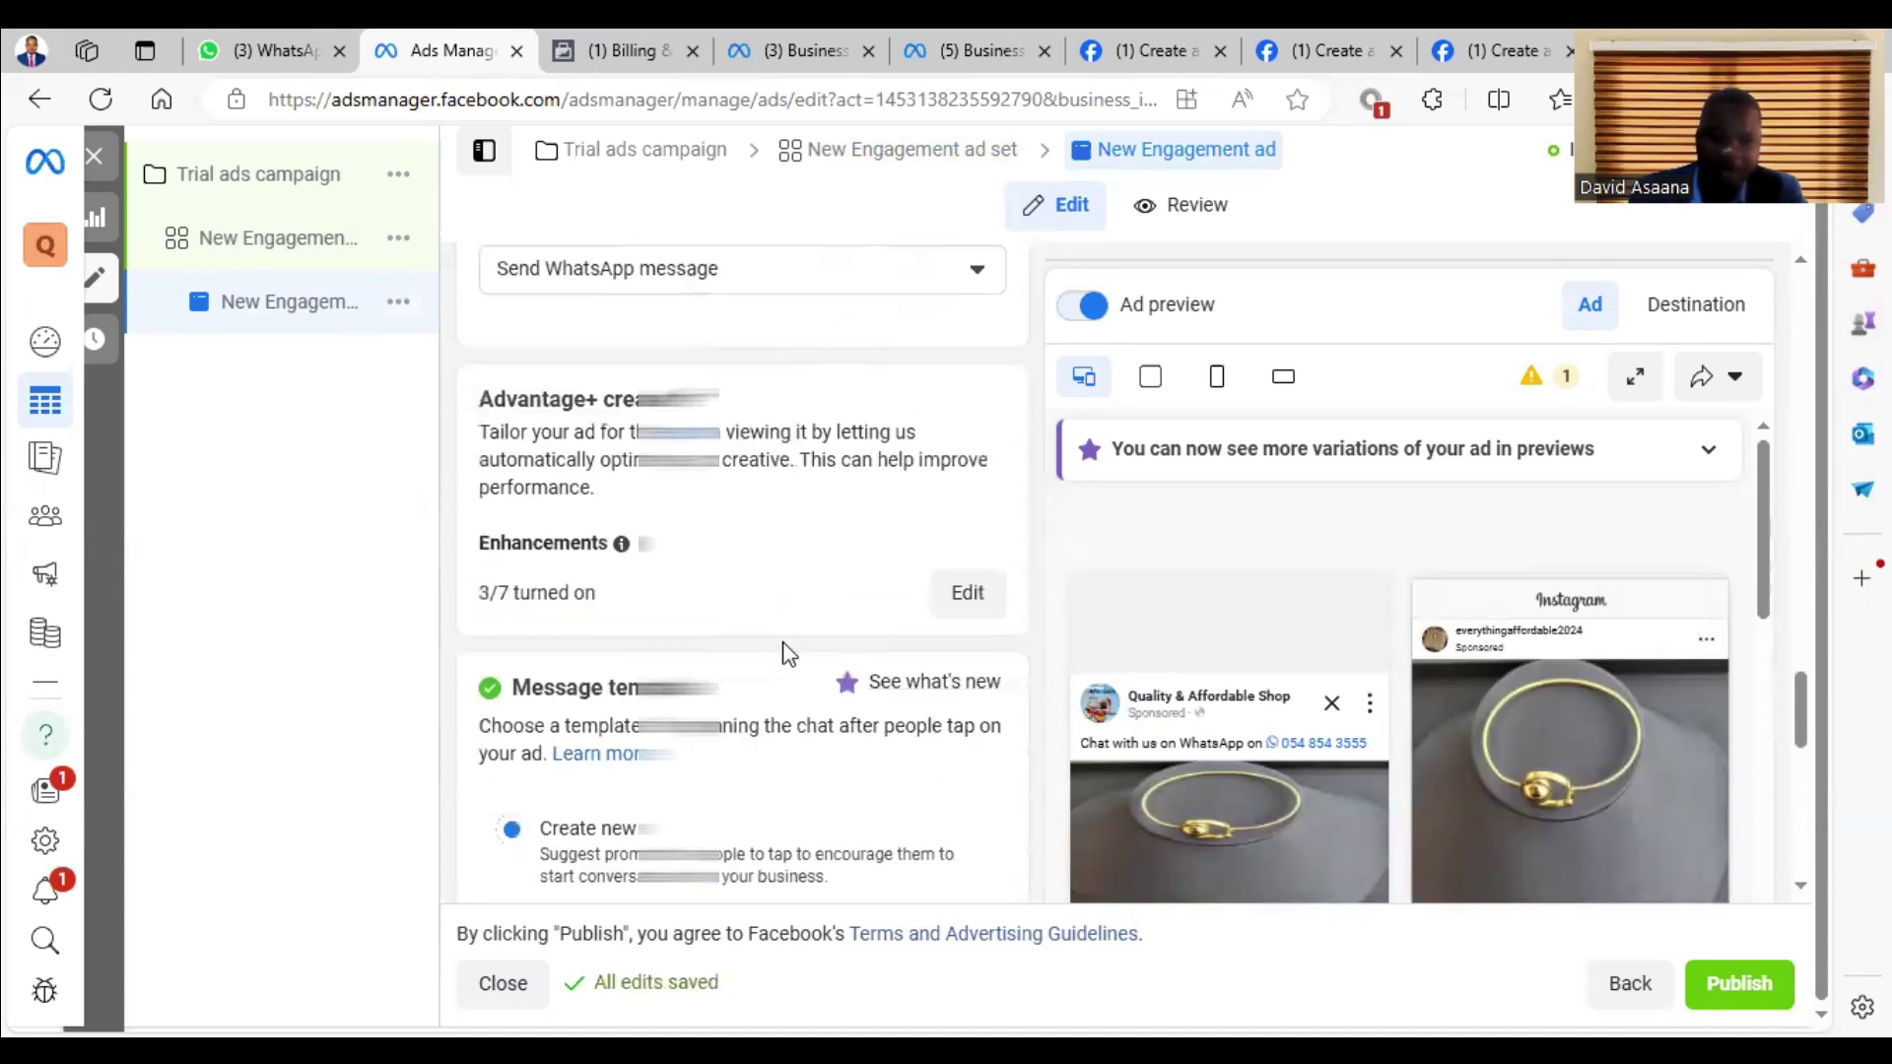
scroll(690, 653, up, 6)
scroll(562, 653, up, 10)
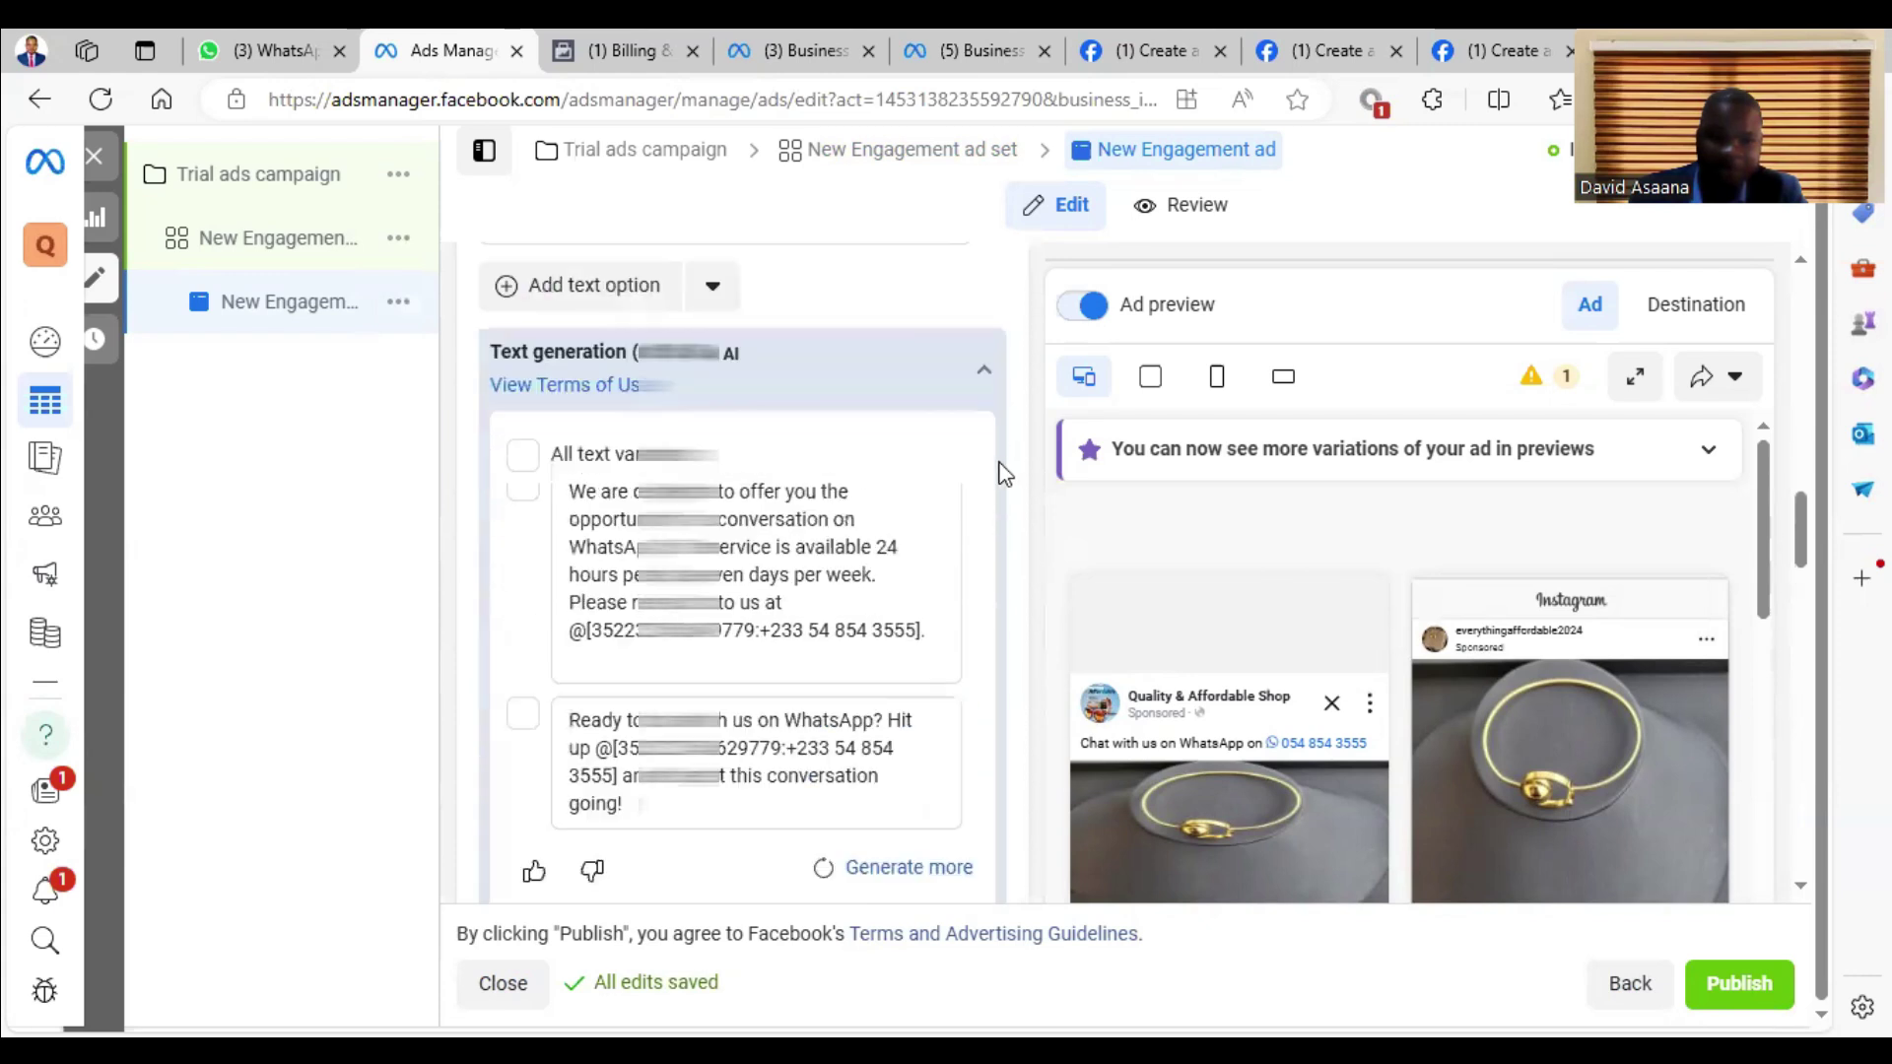
scroll(552, 631, down, 3)
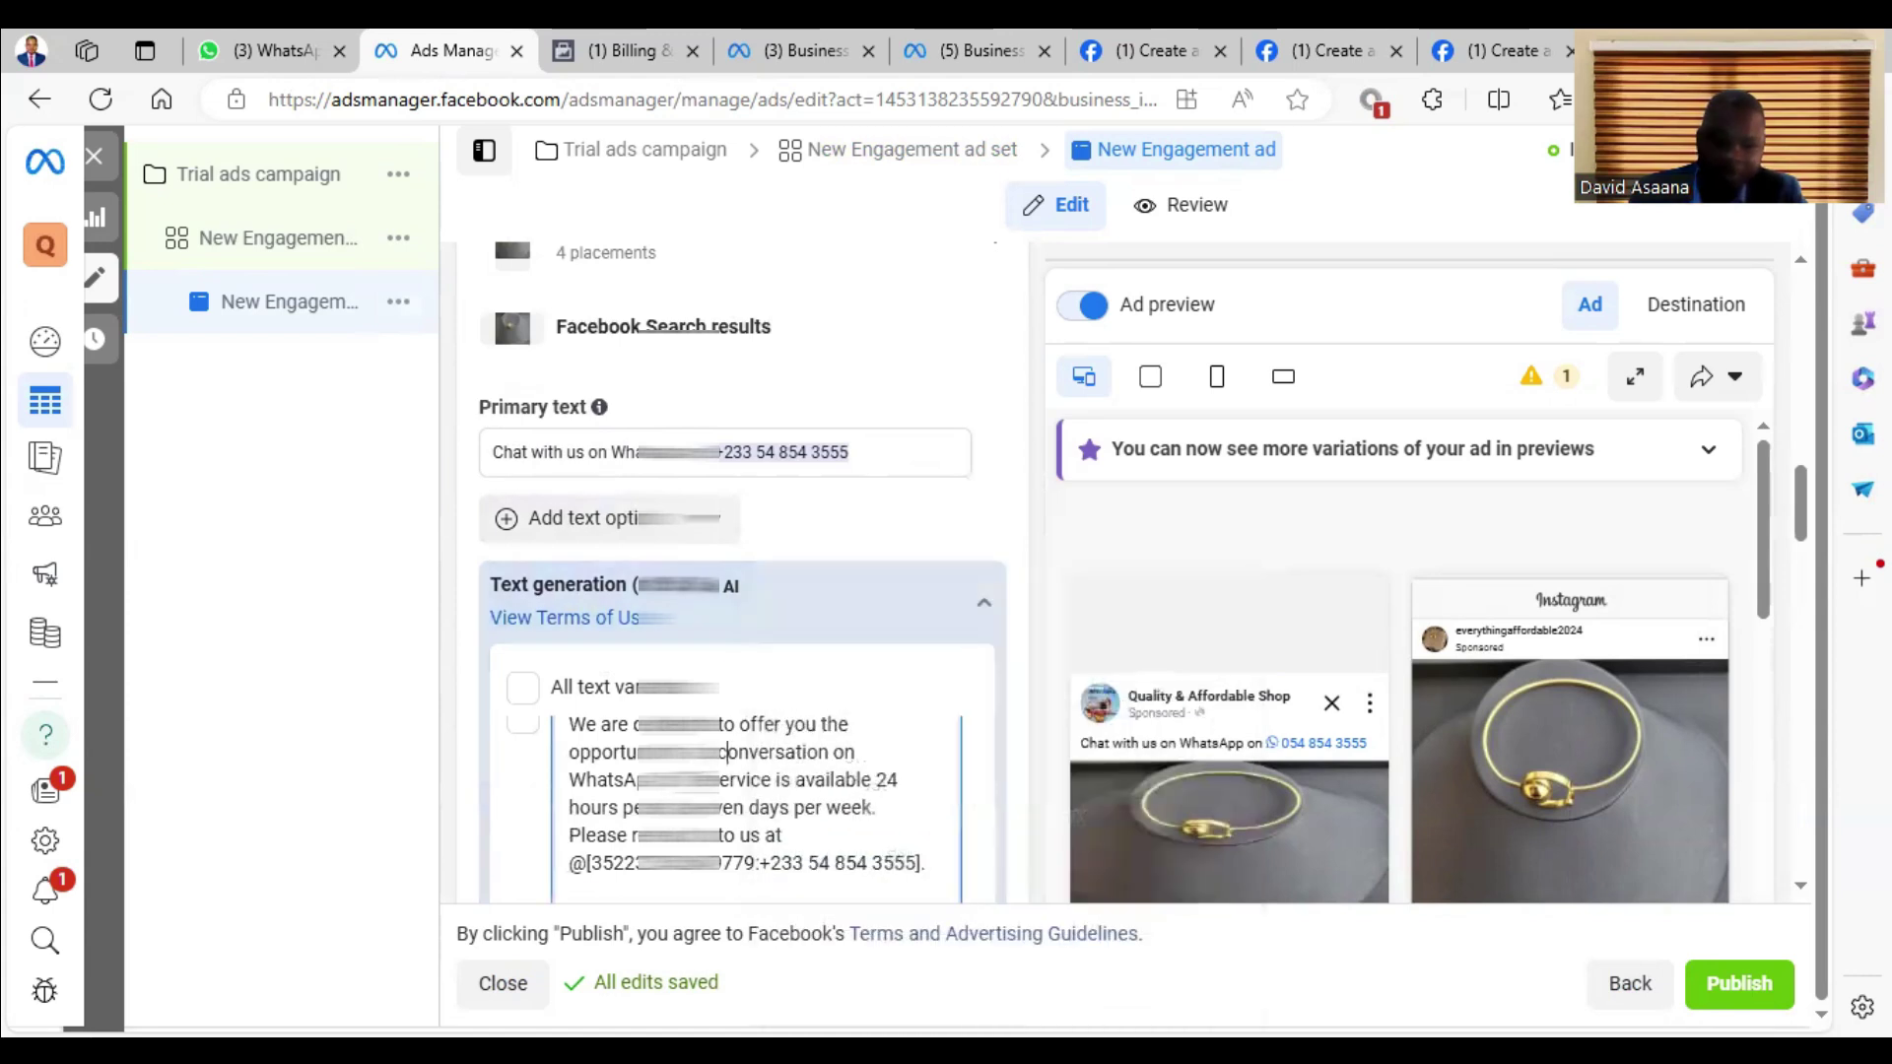
scroll(860, 680, down, 2)
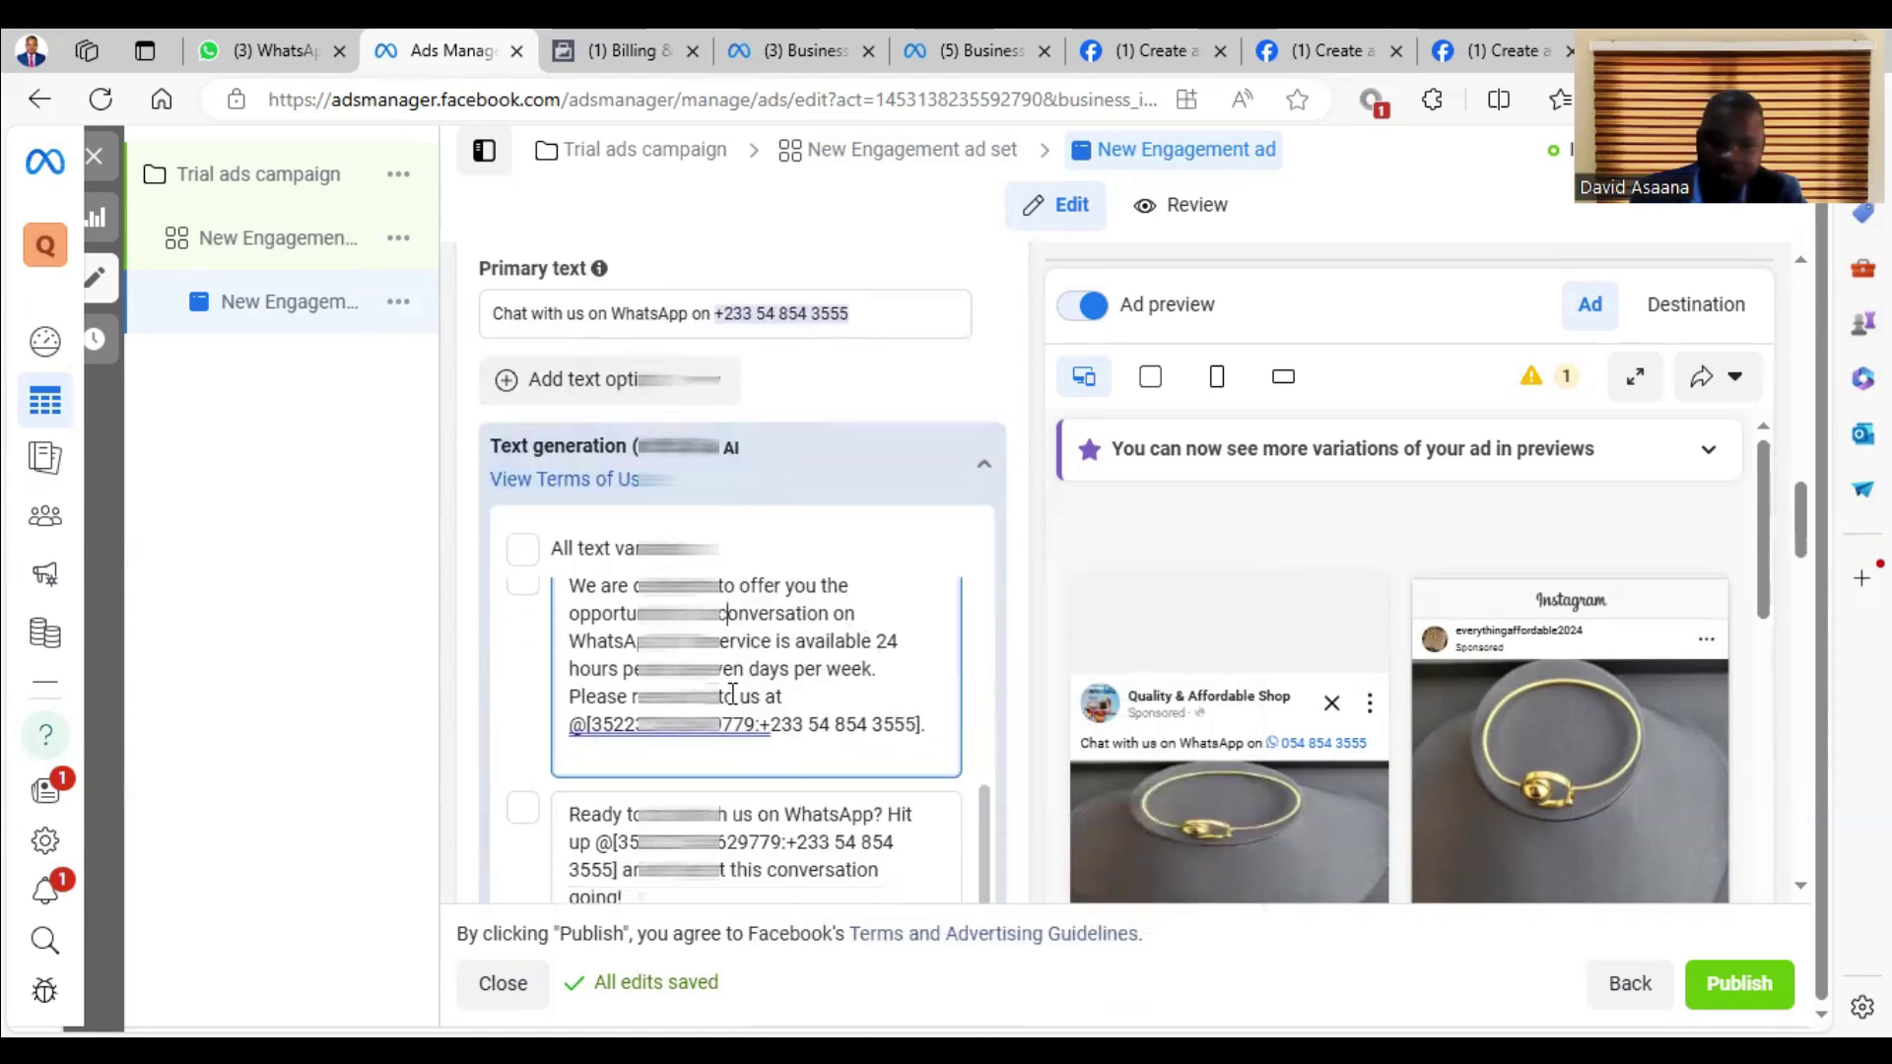
click(523, 588)
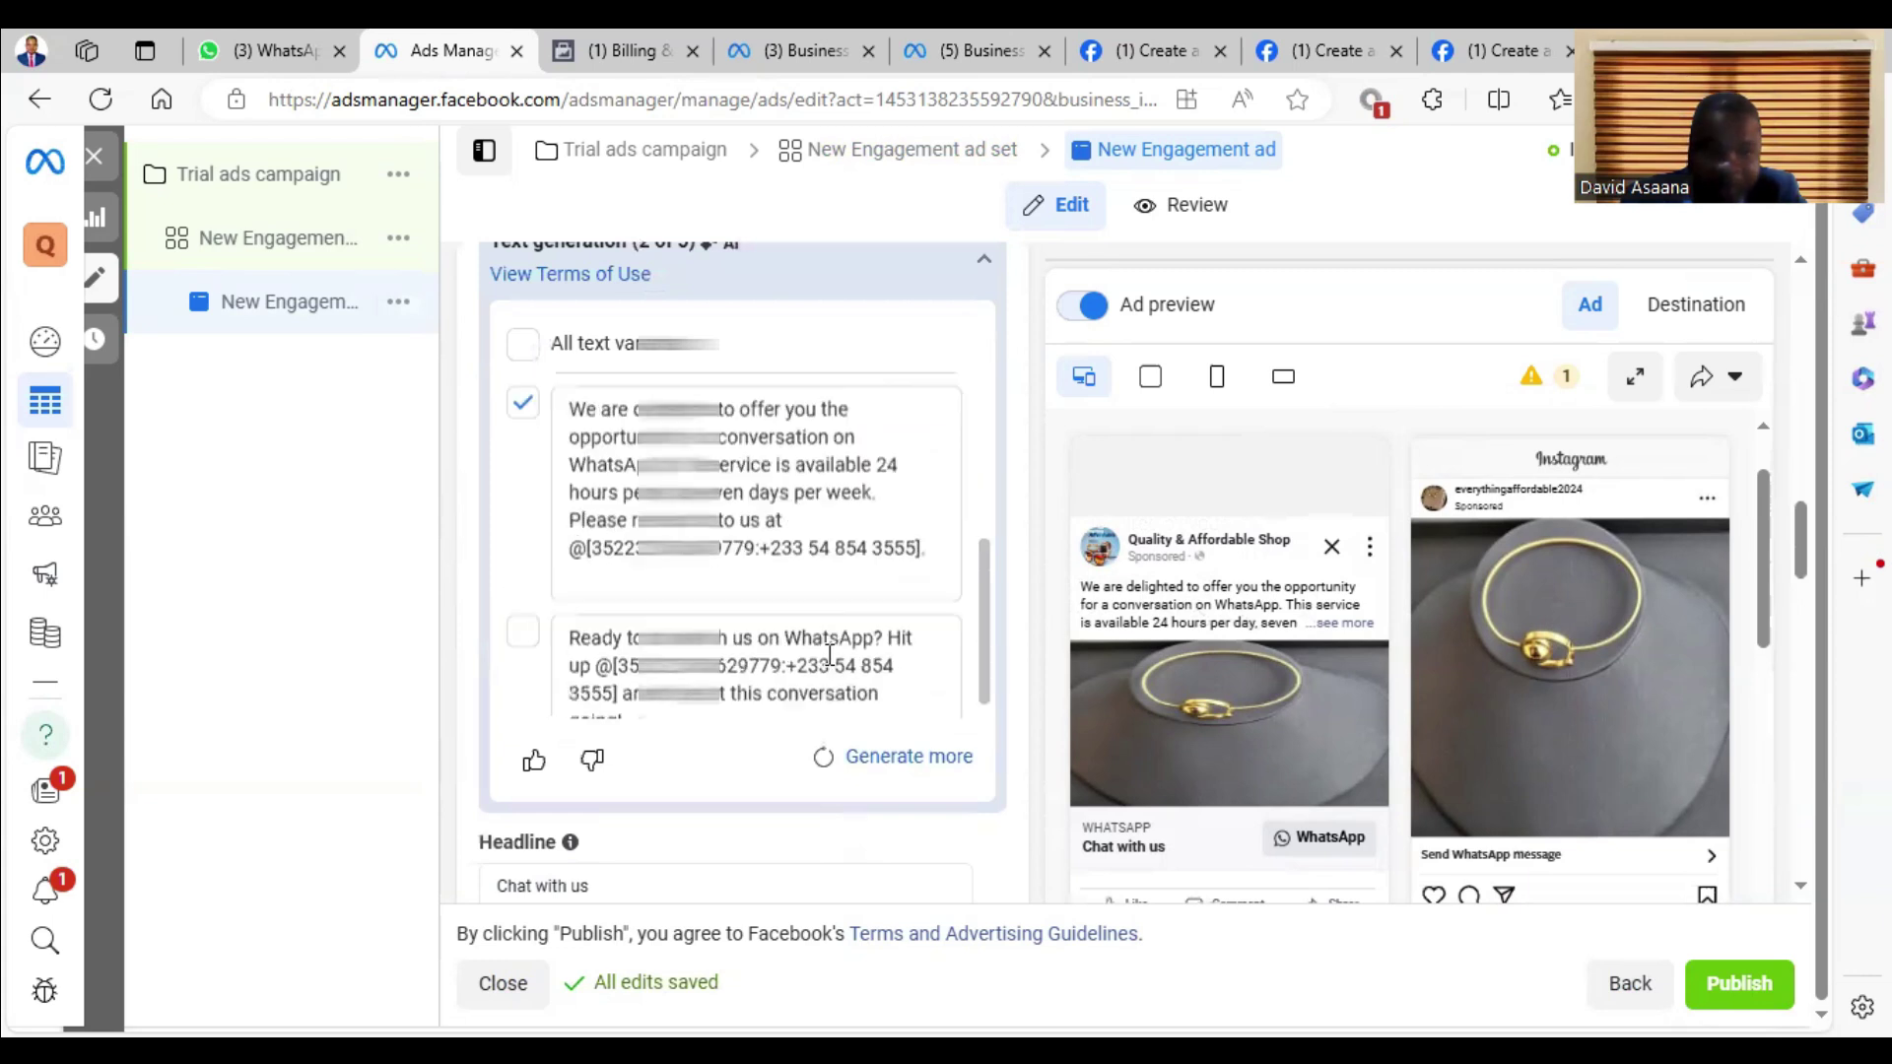
Step: Glance at the ad-review and Boost post browser tabs, then return to the Ads Manager editor
click(1484, 41)
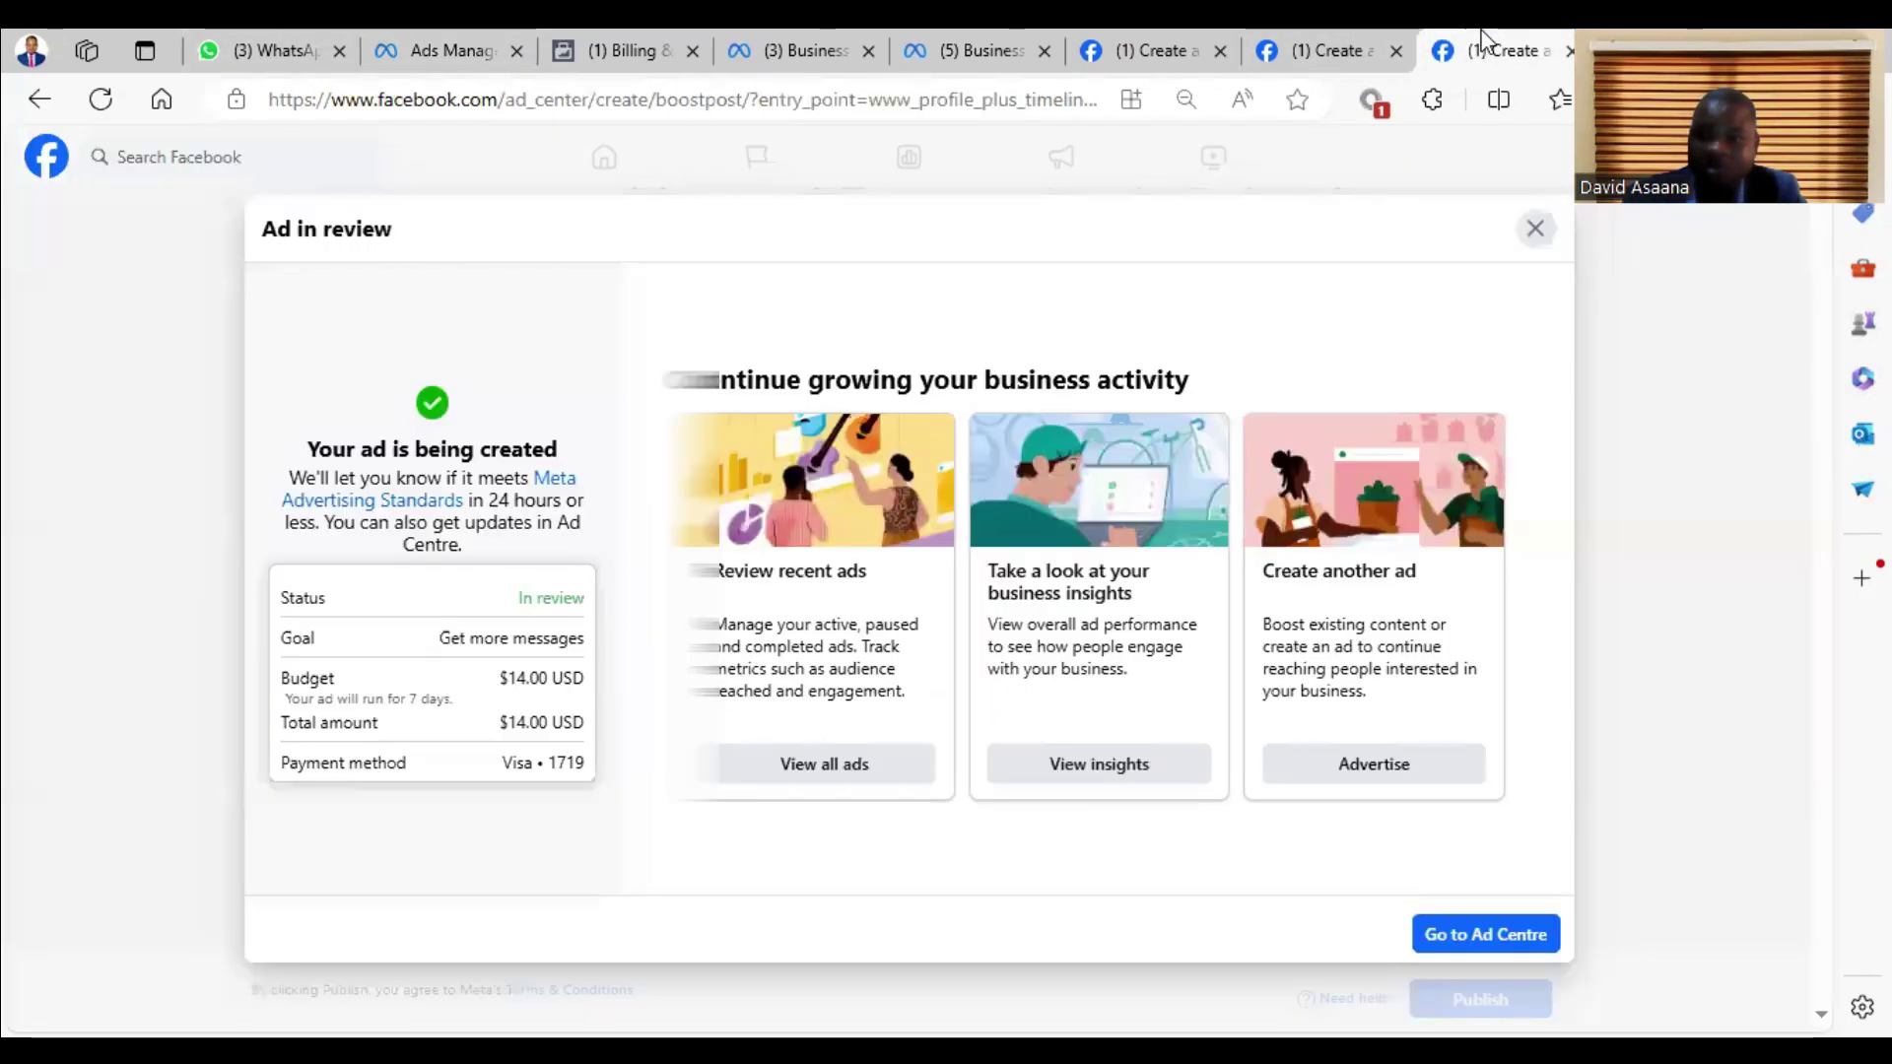
click(1285, 35)
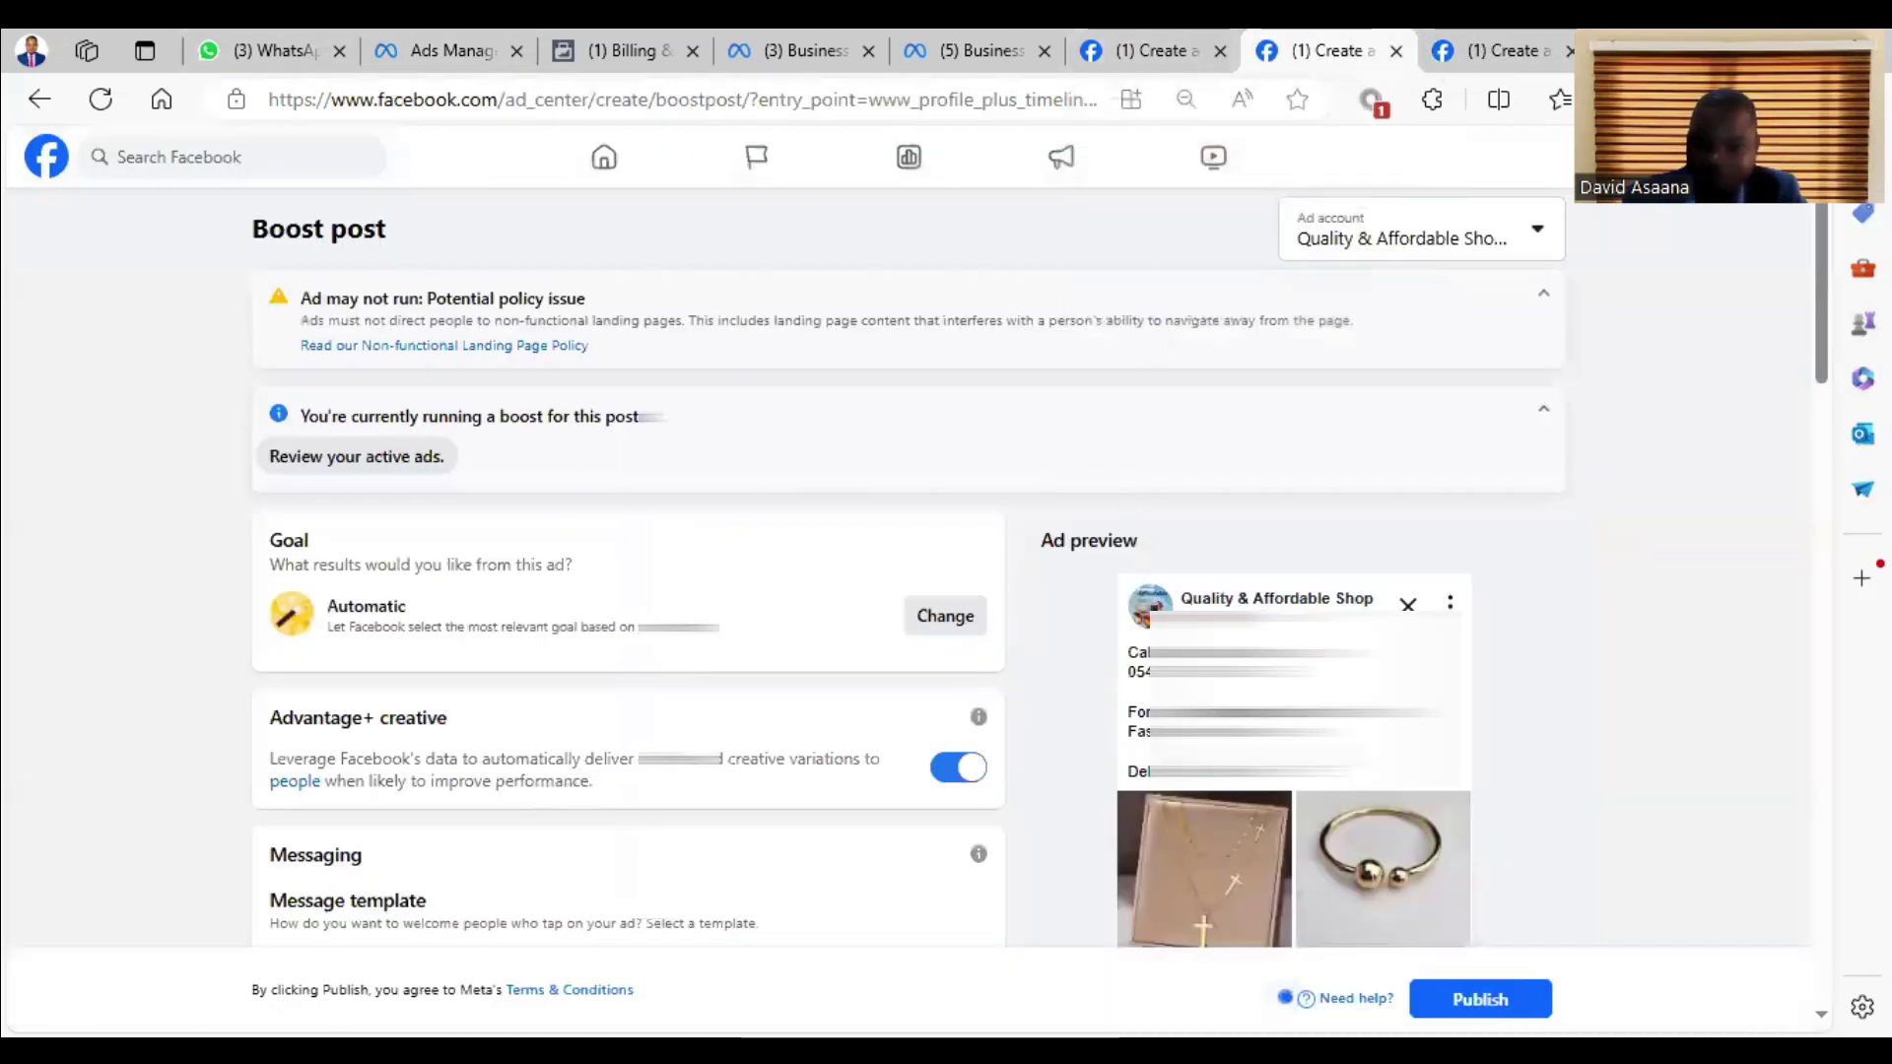
key(ctrl+2)
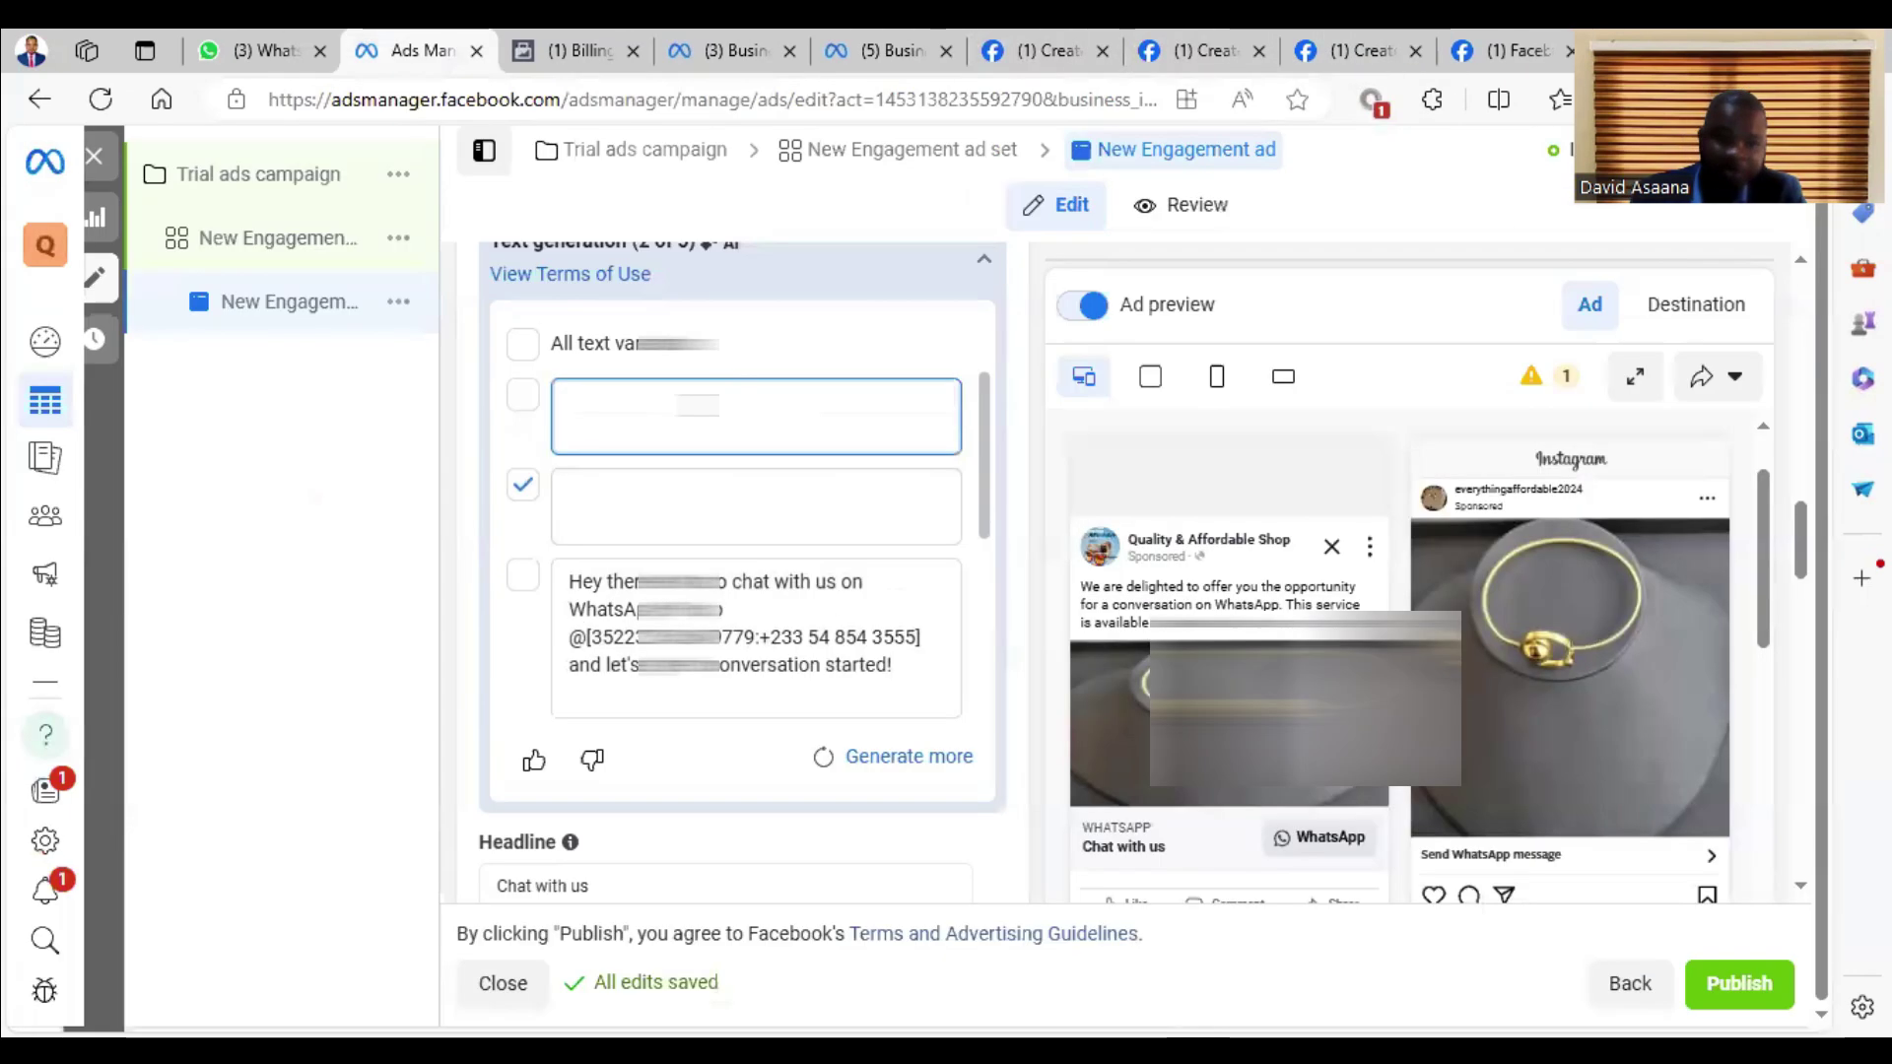
Step: Paste the shop's Call/WhatsApp ad copy into a text variation box
scroll(993, 516, up, 6)
scroll(964, 589, down, 2)
scroll(964, 589, down, 1)
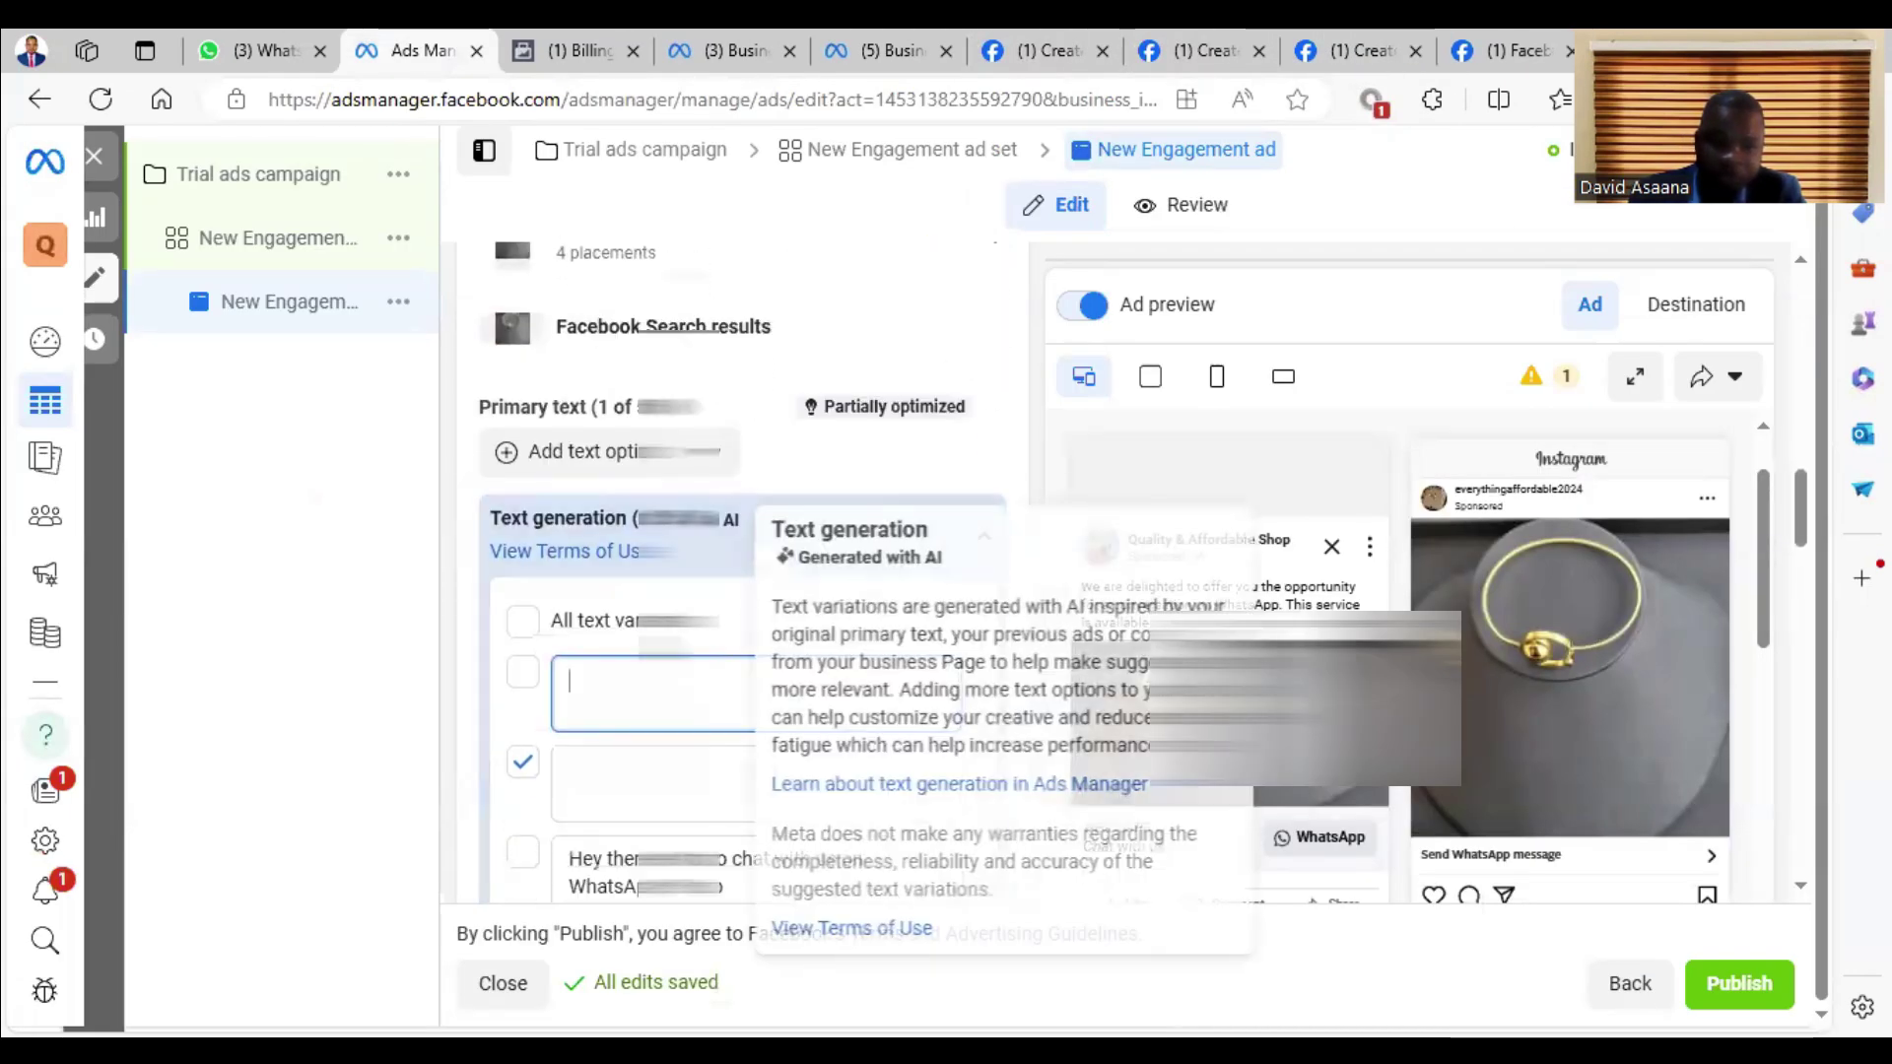
key(ctrl+v)
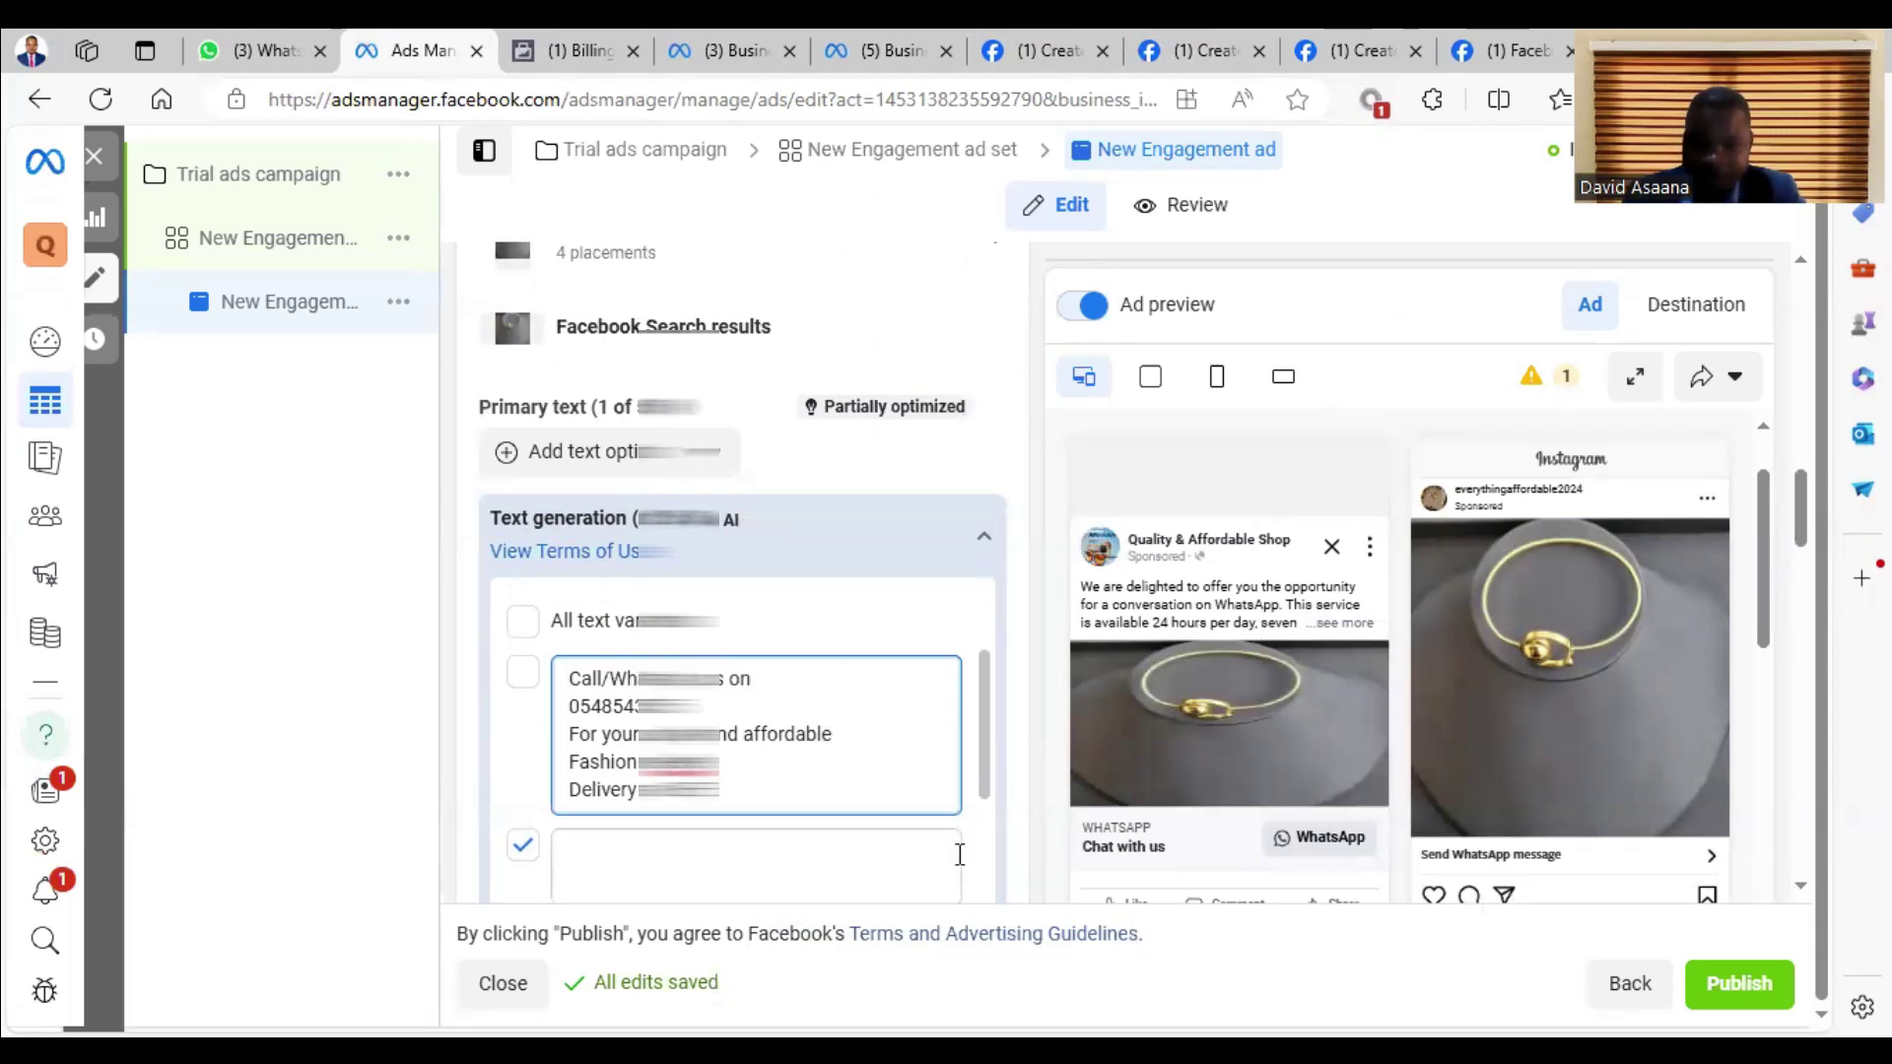
click(856, 843)
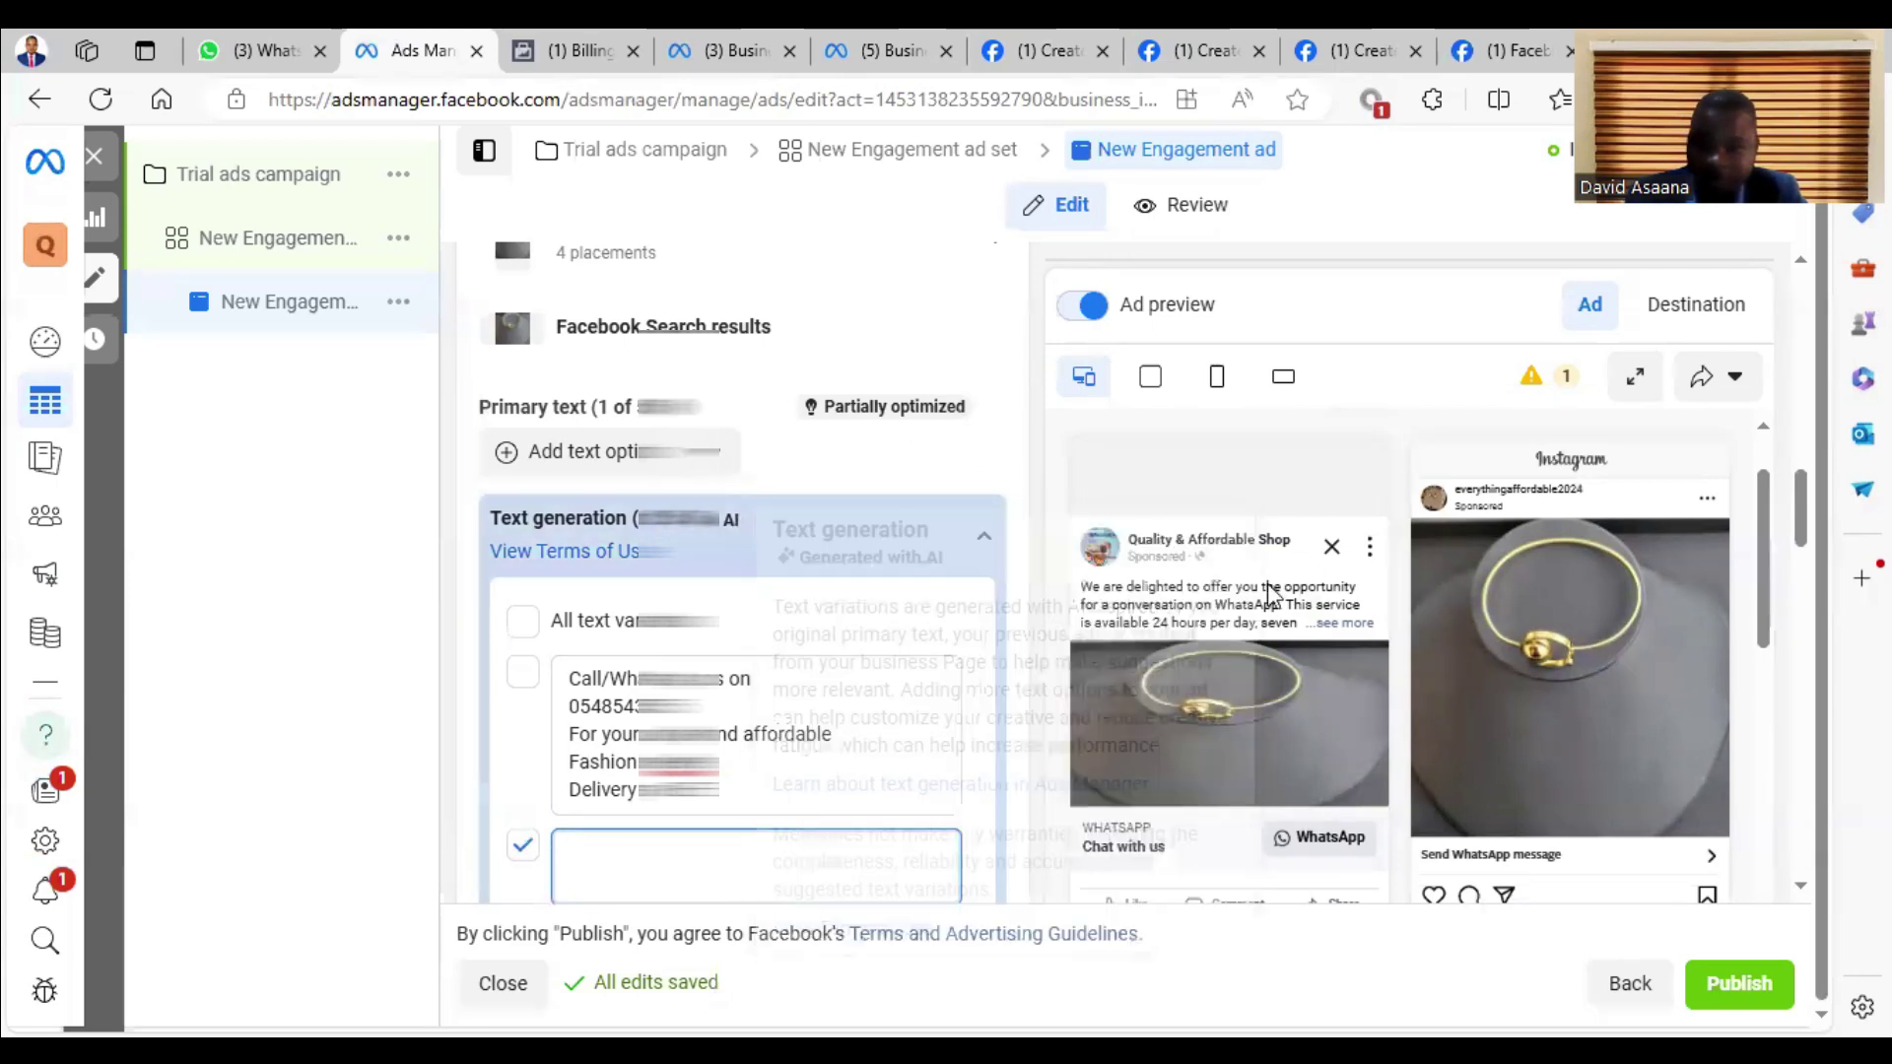
Step: Untick the blank text variation and add an extra empty Primary text field
scroll(769, 670, down, 5)
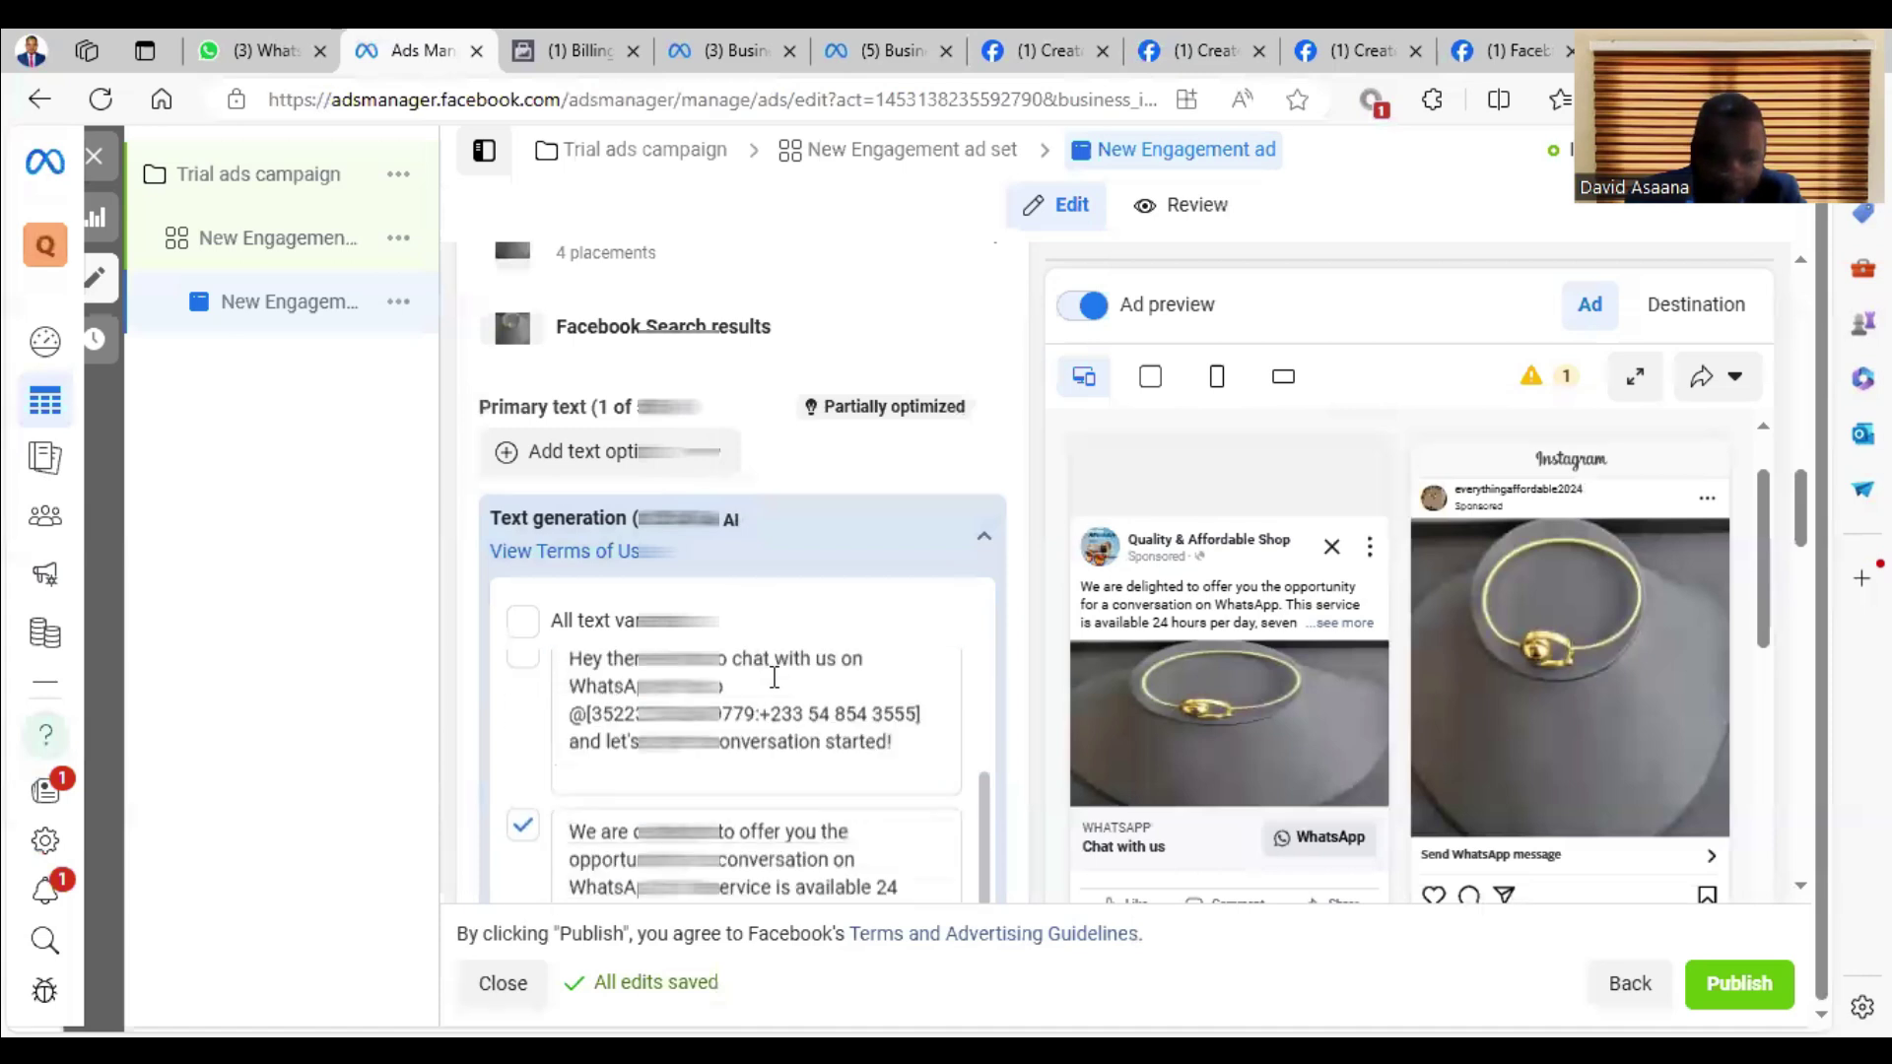
scroll(788, 709, down, 1)
scroll(824, 839, up, 10)
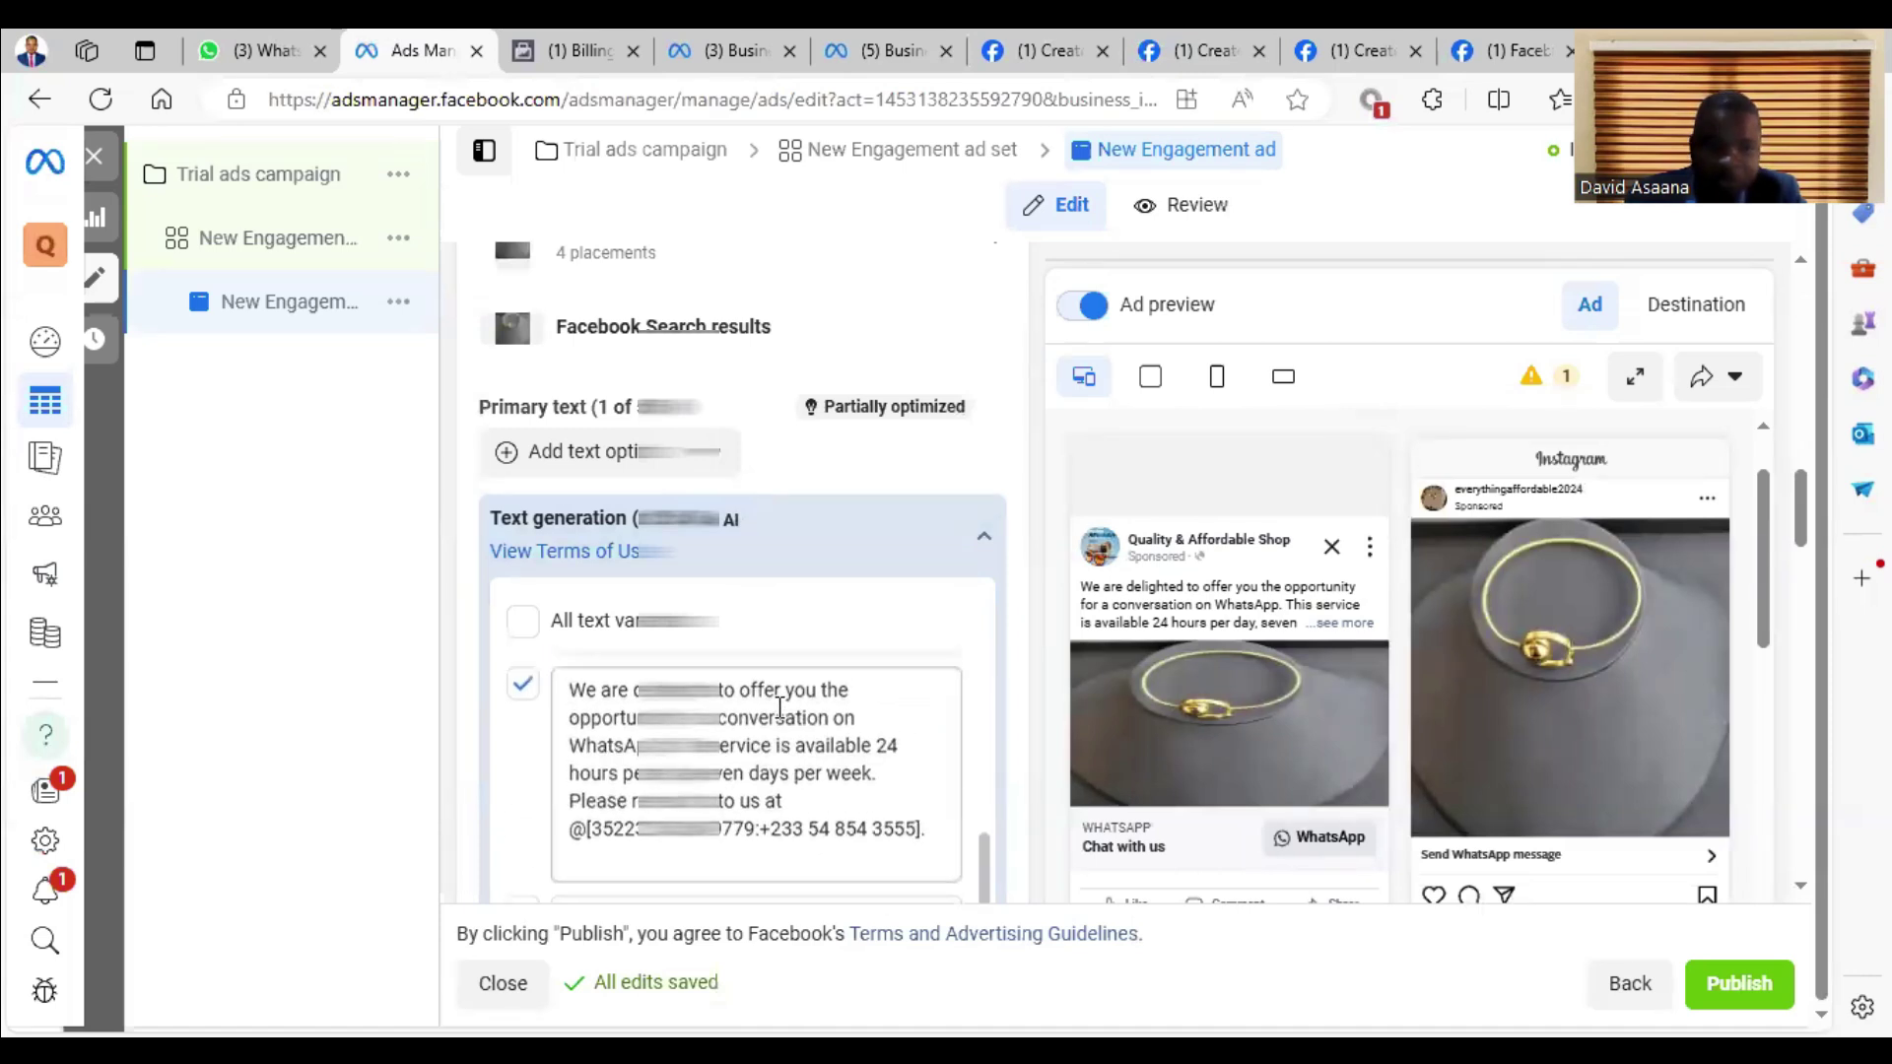
scroll(878, 515, up, 8)
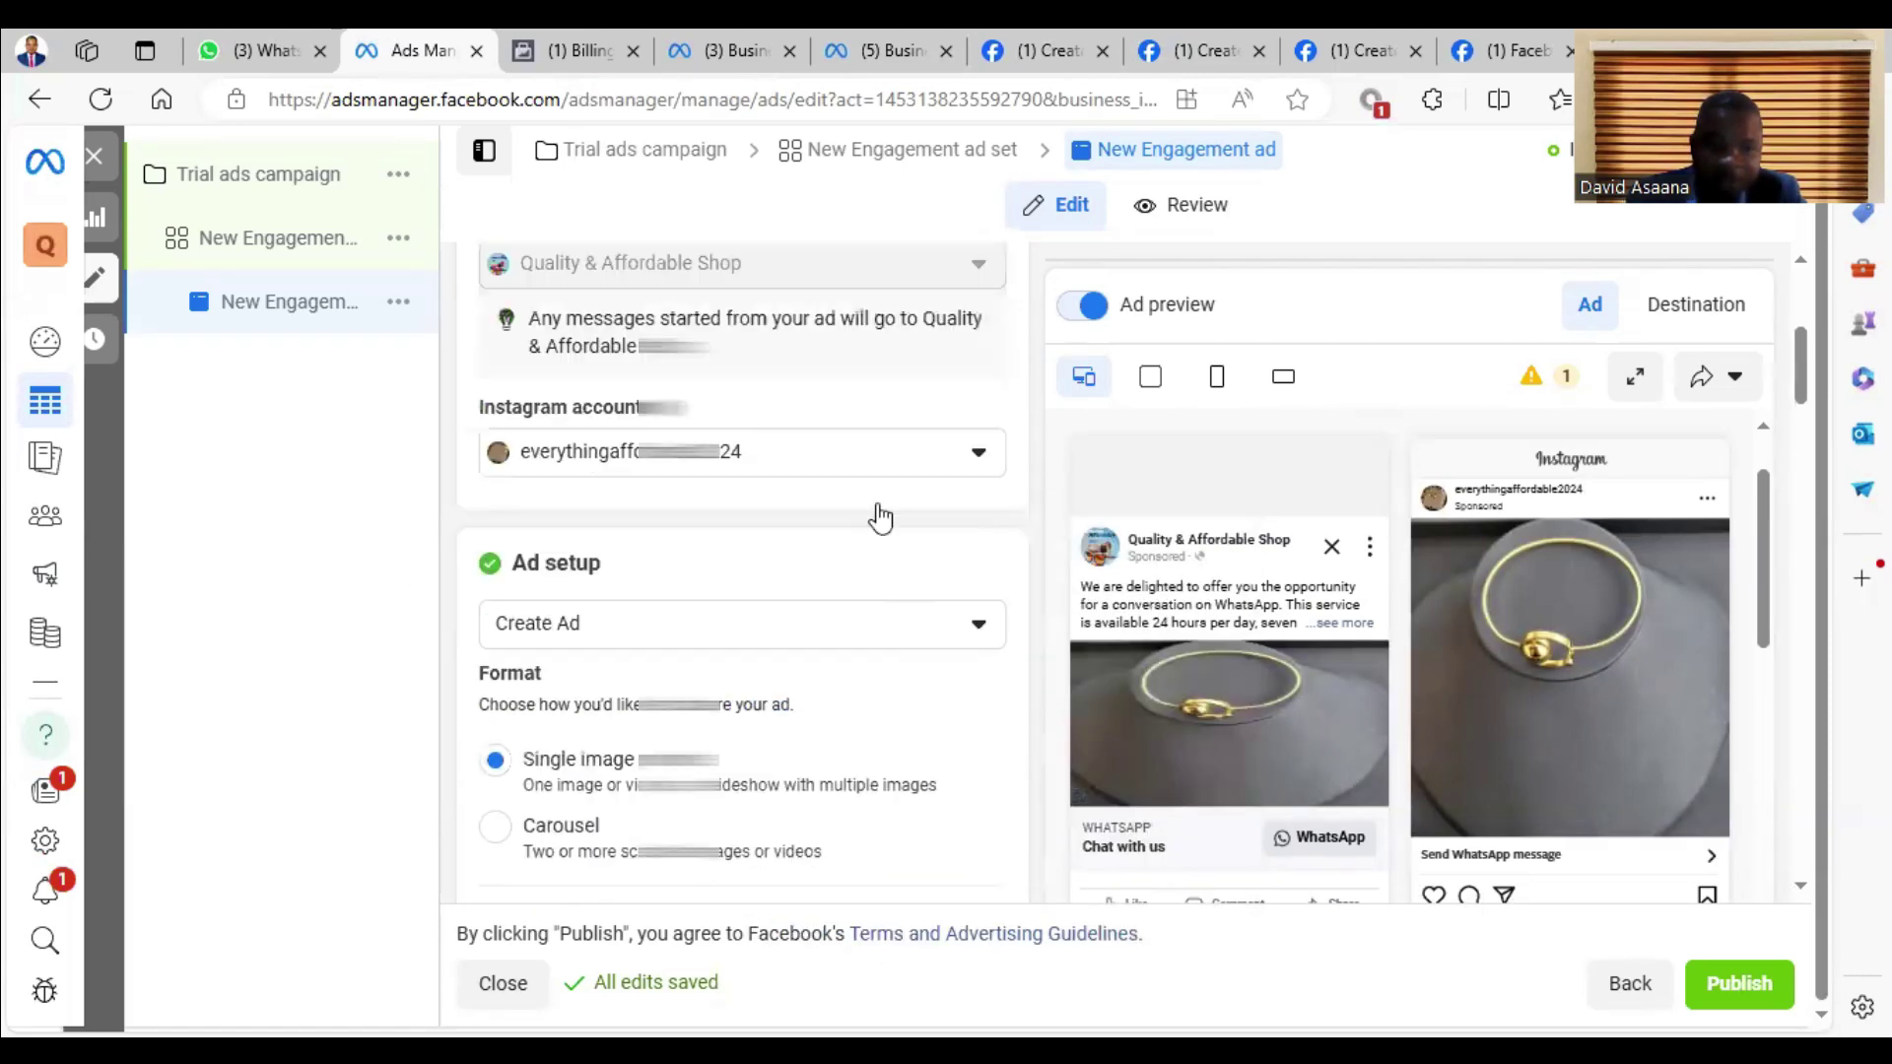
scroll(772, 499, down, 3)
scroll(729, 641, down, 14)
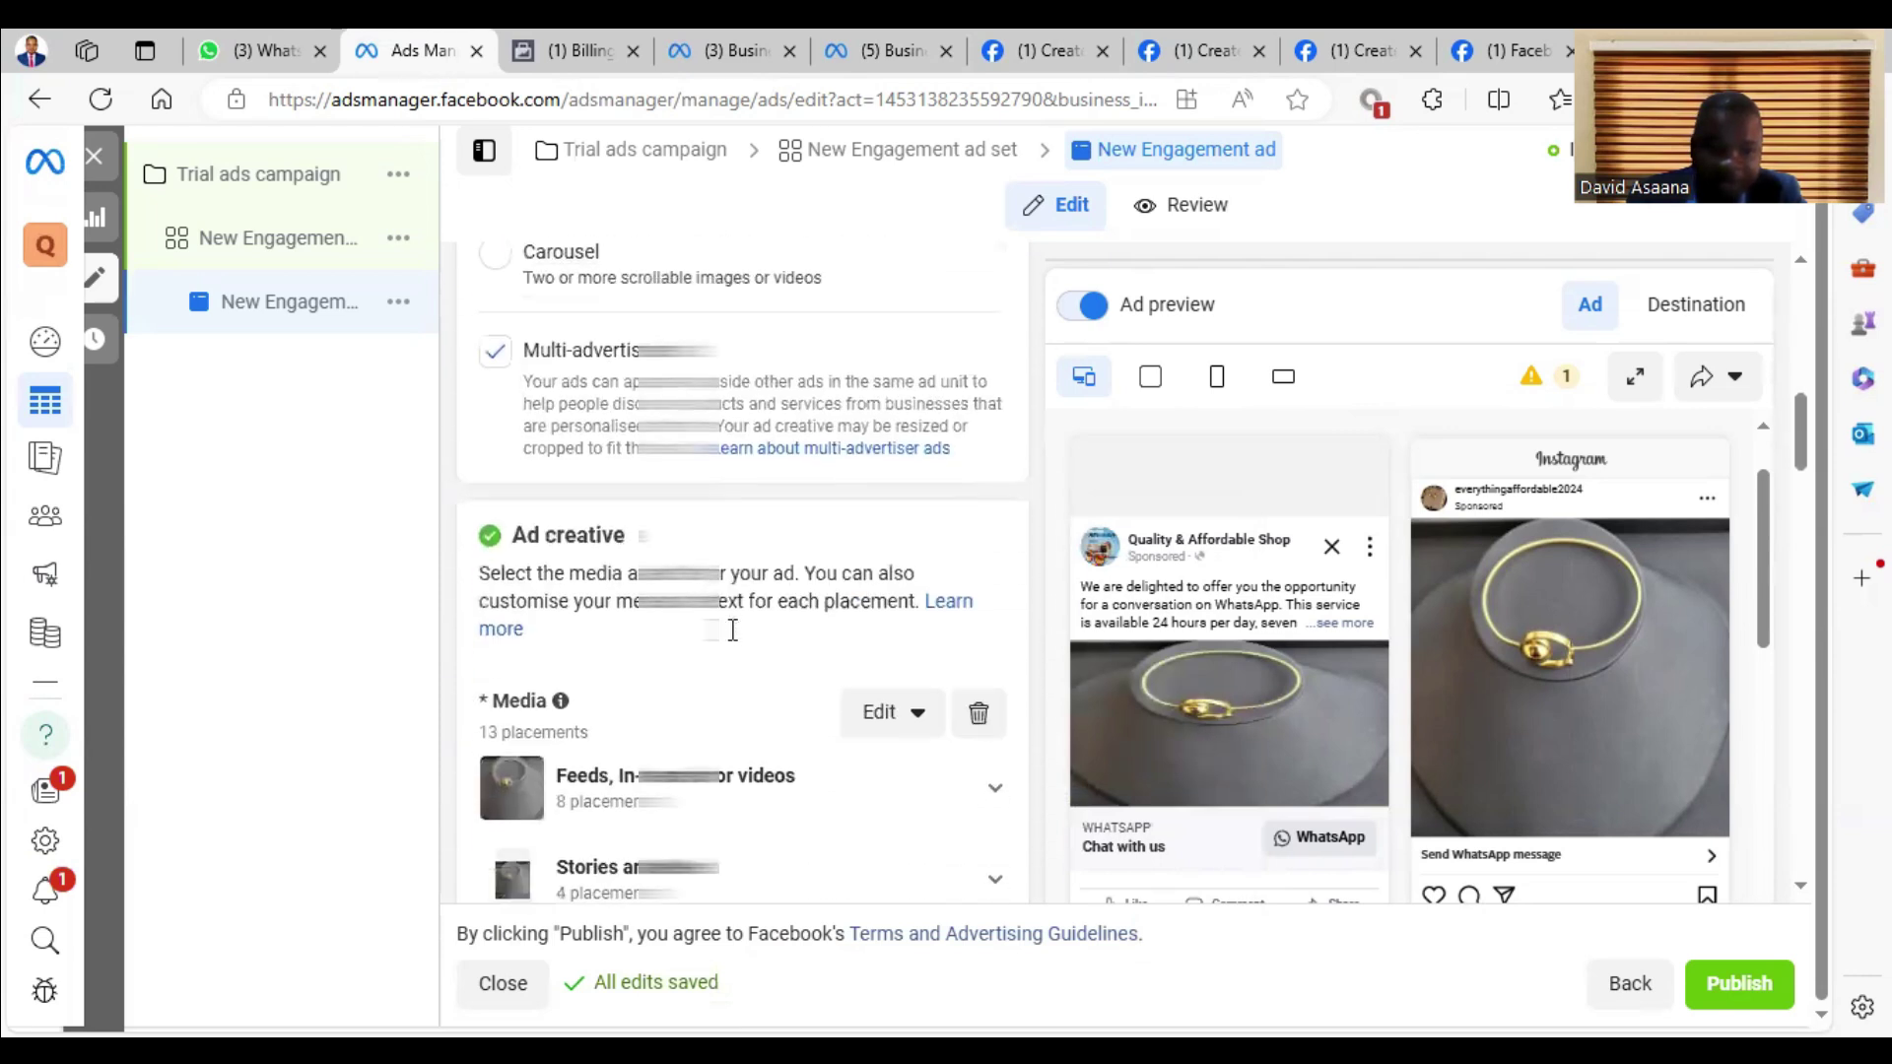
scroll(735, 638, up, 3)
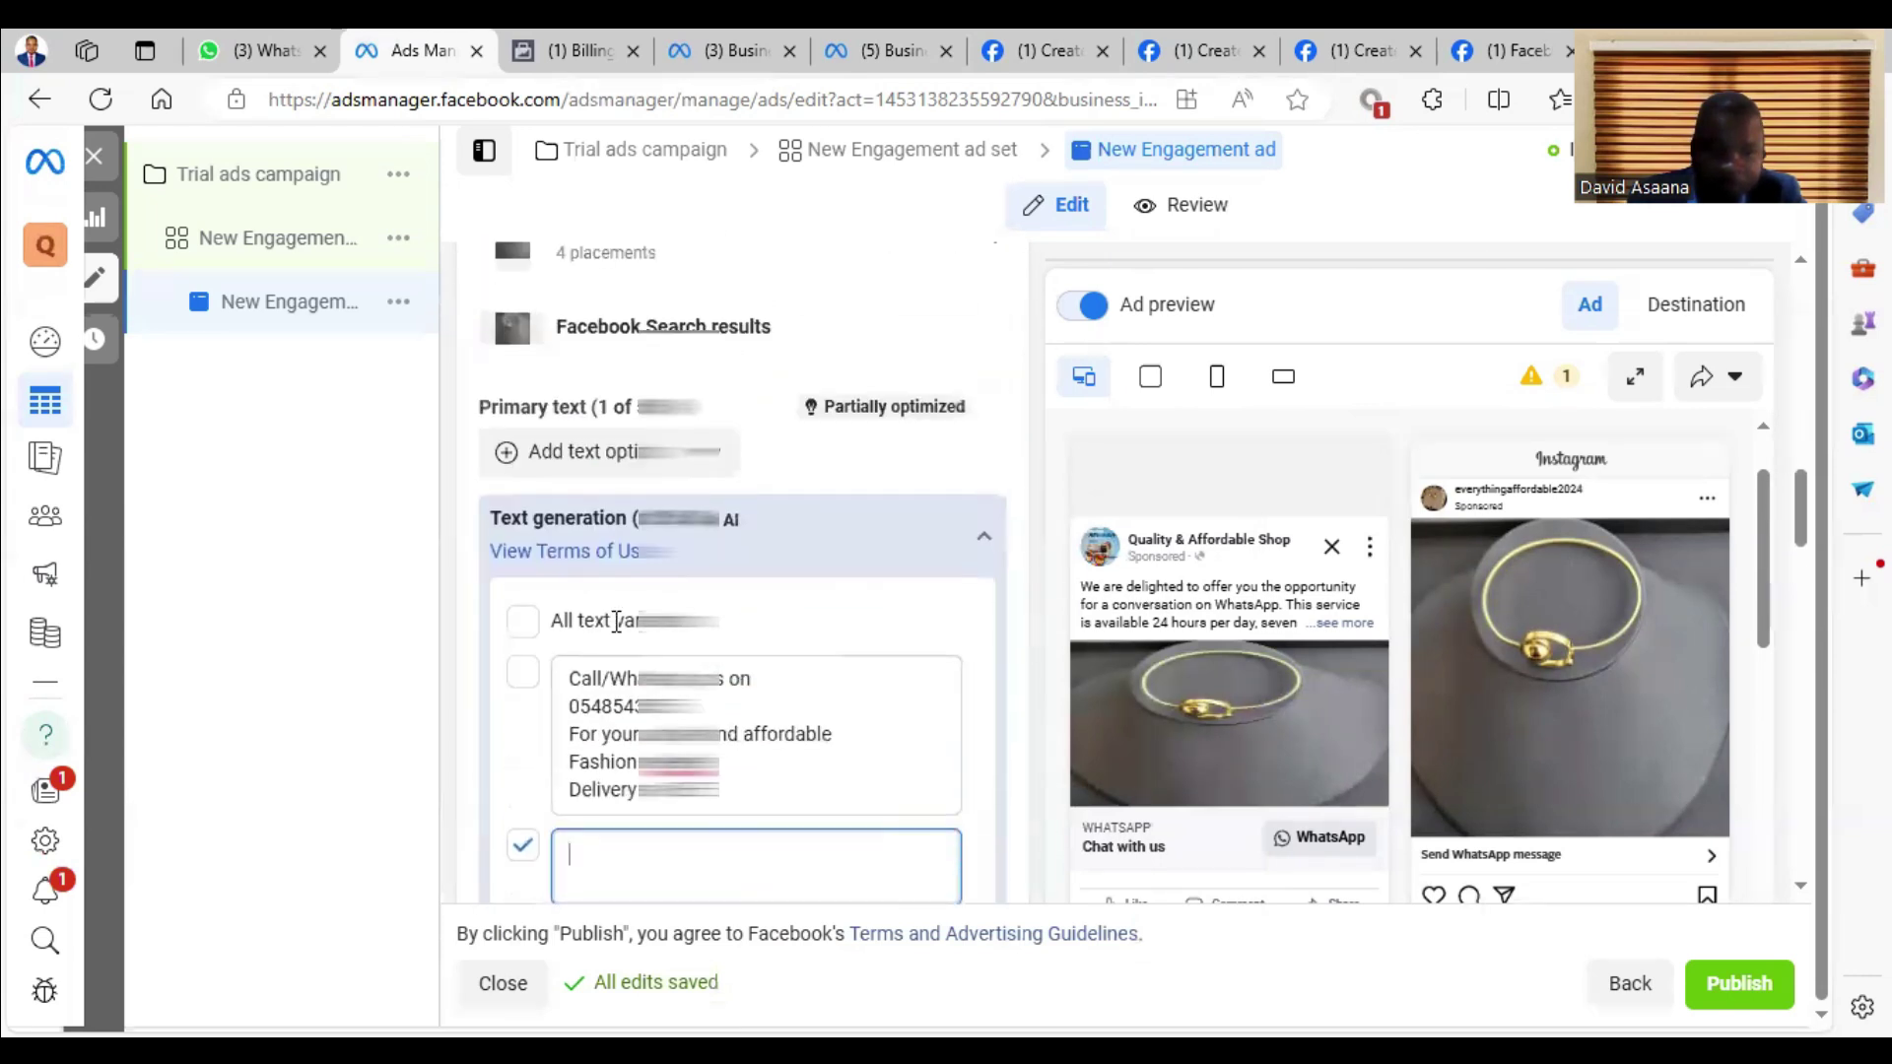
click(523, 843)
click(608, 454)
Step: Paste the shop's ad text into the new primary text field, then select its phone number for copying
right_click(608, 457)
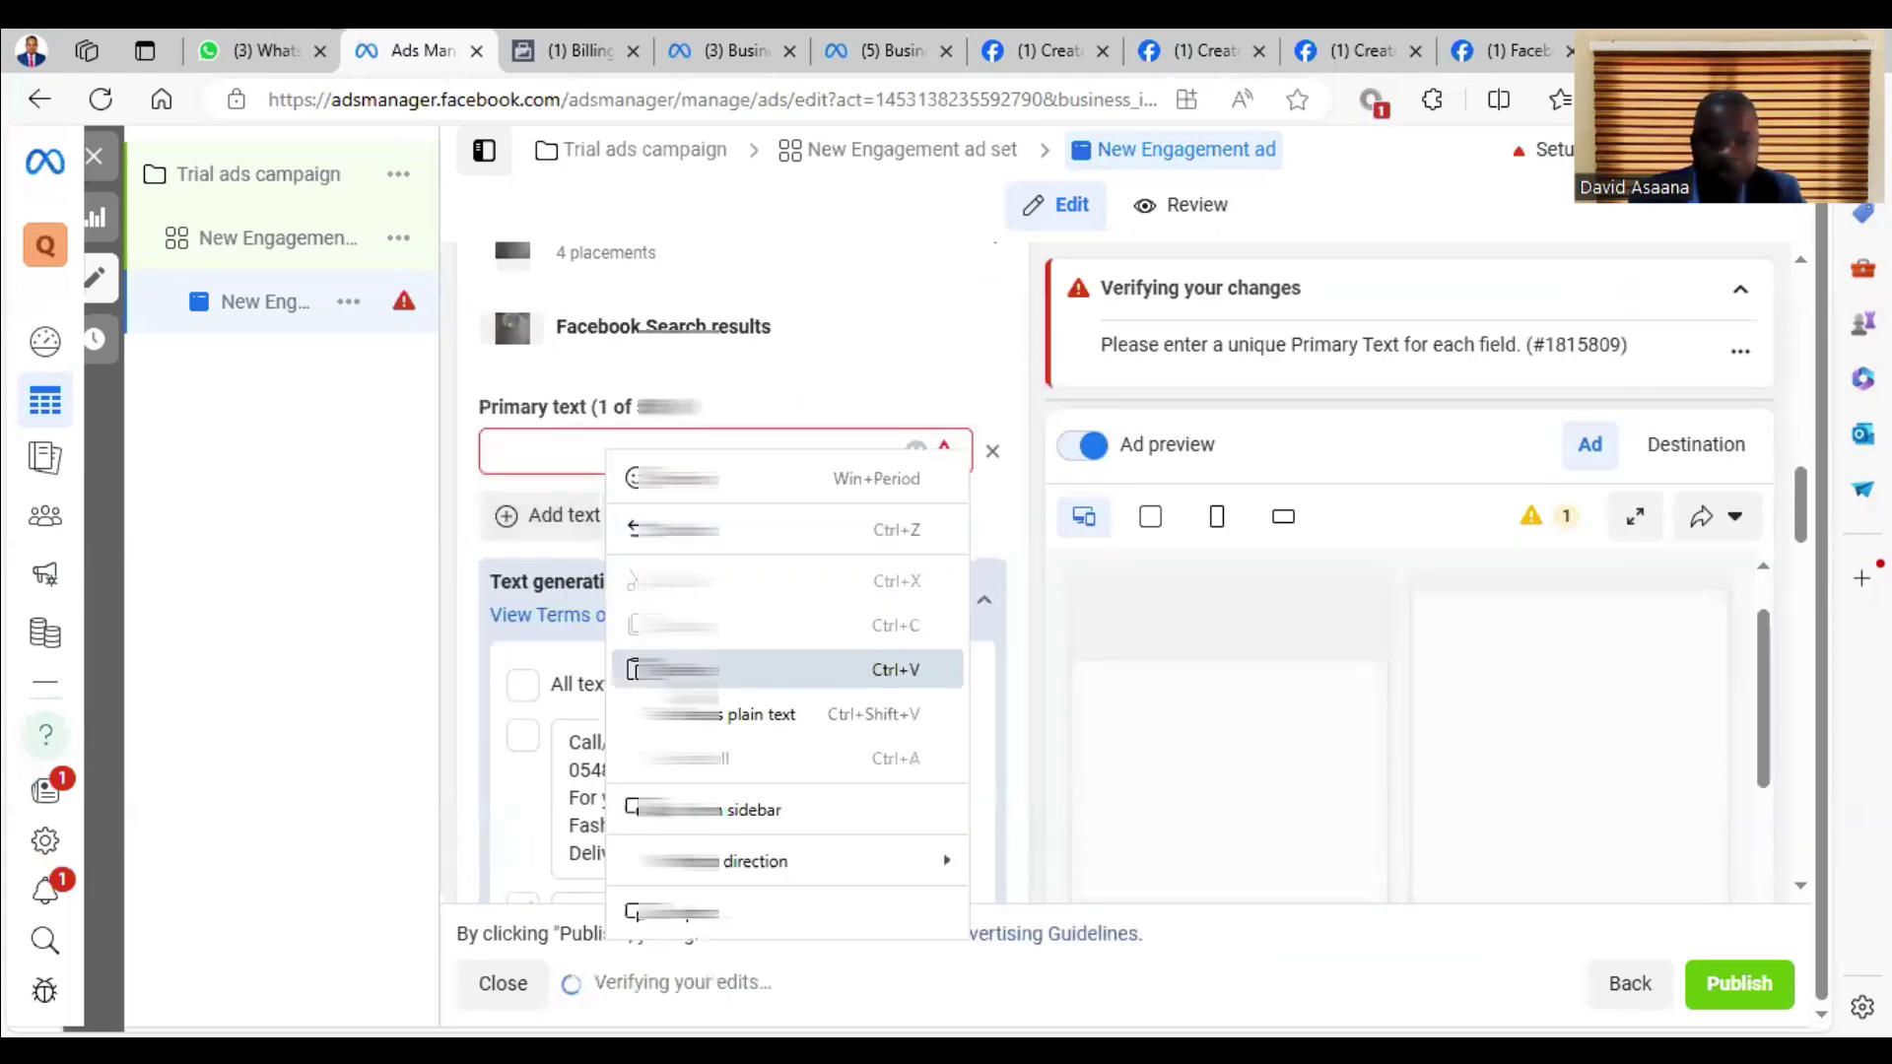
click(671, 670)
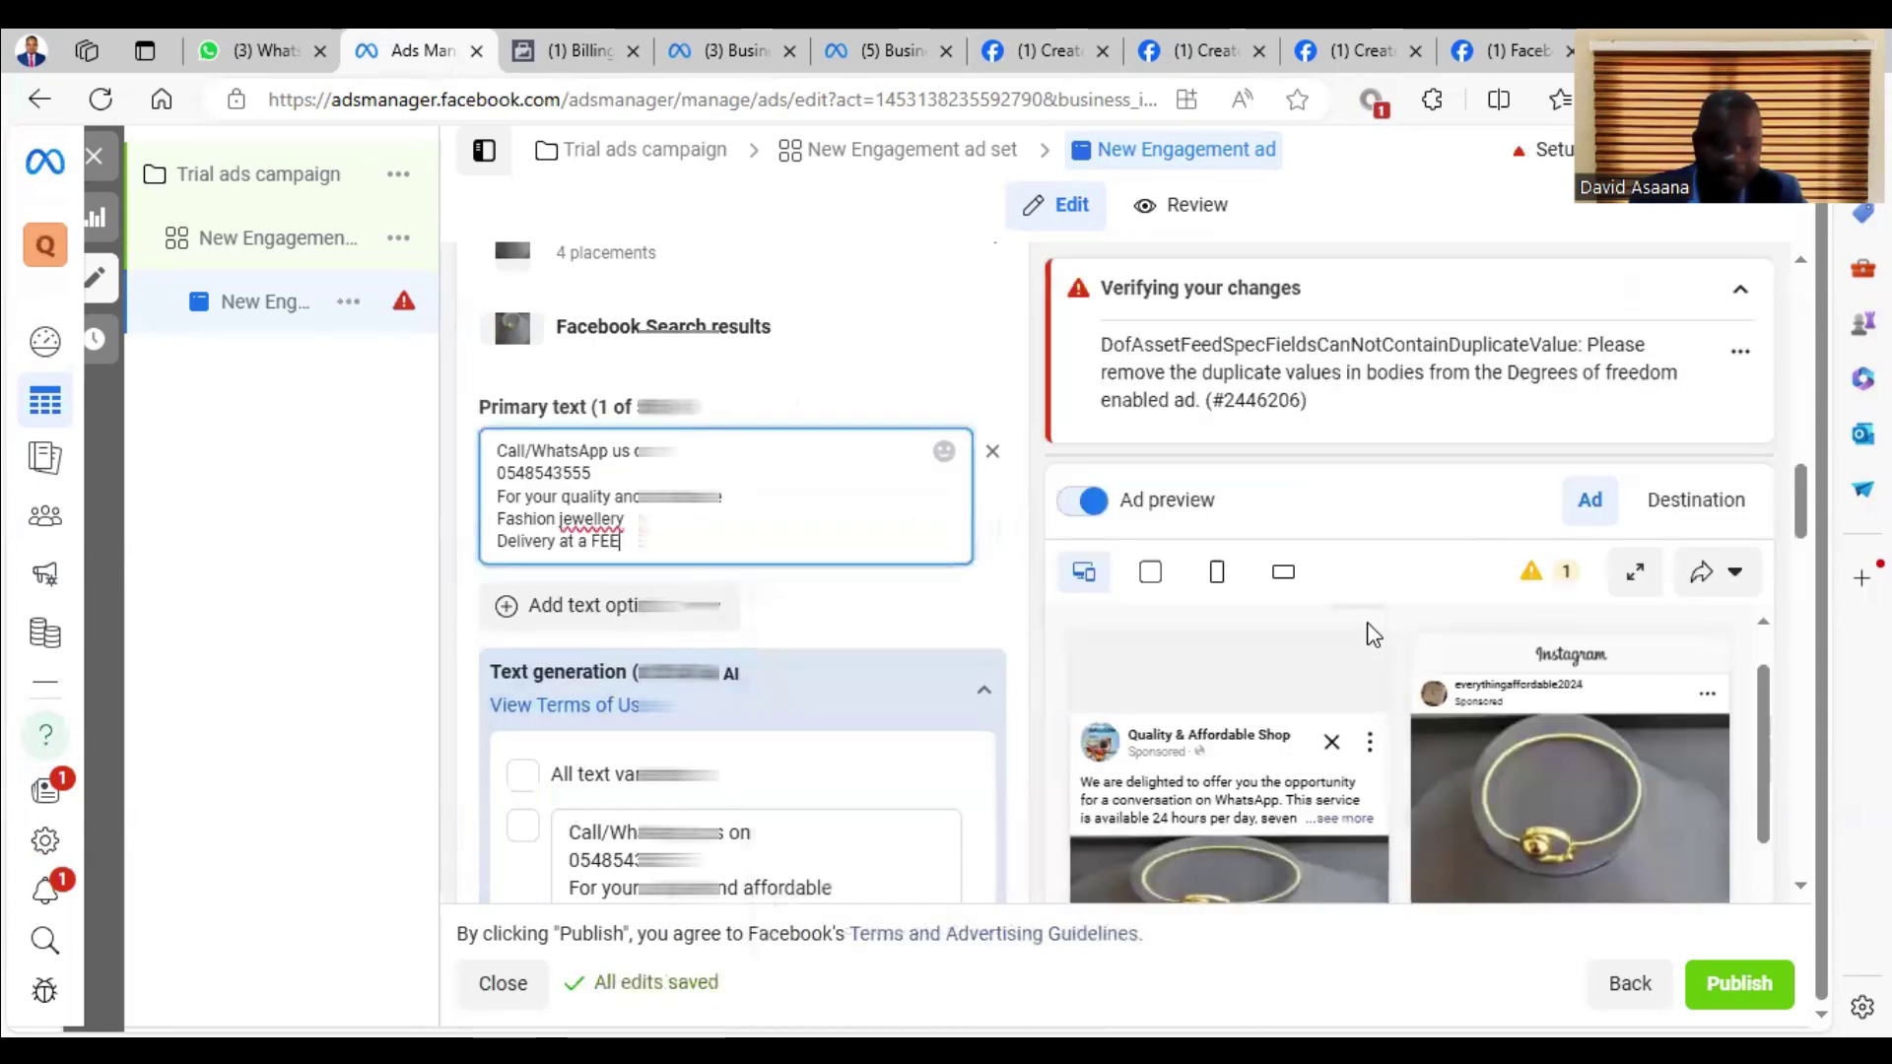
scroll(1326, 735, down, 5)
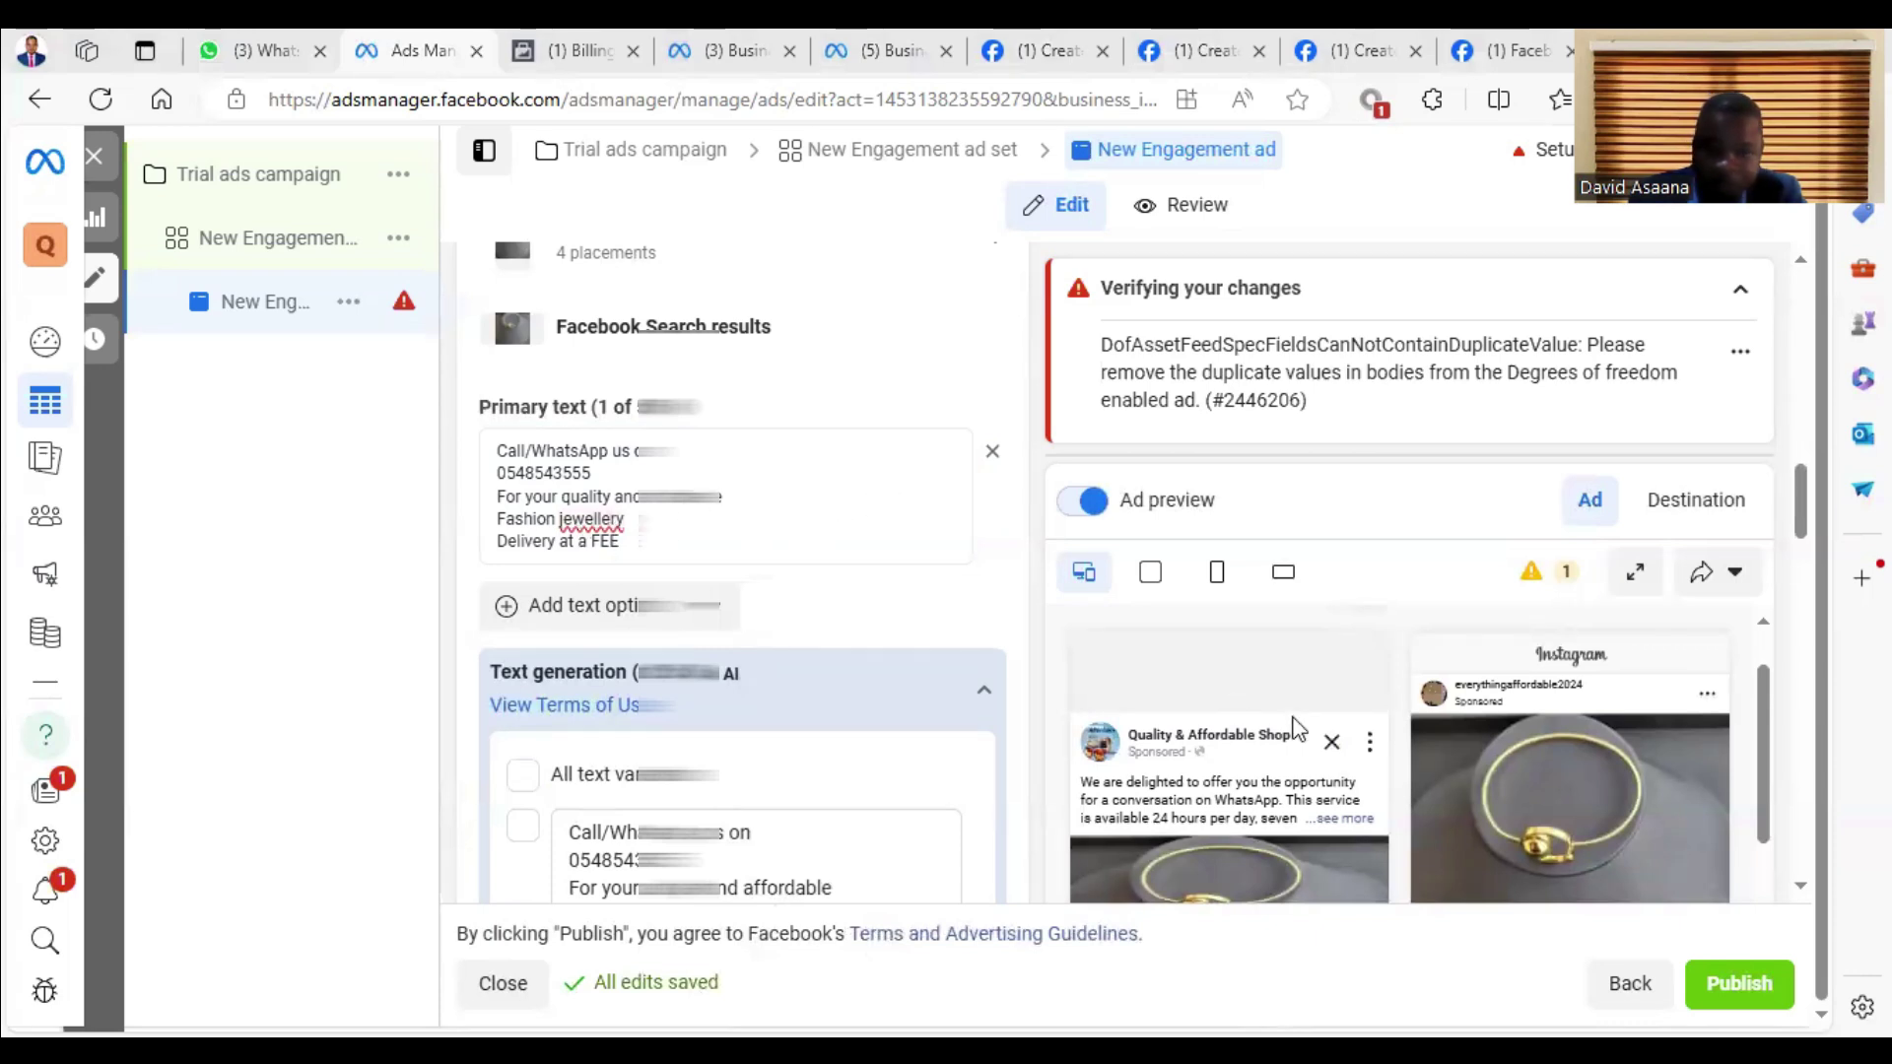
scroll(1281, 734, down, 2)
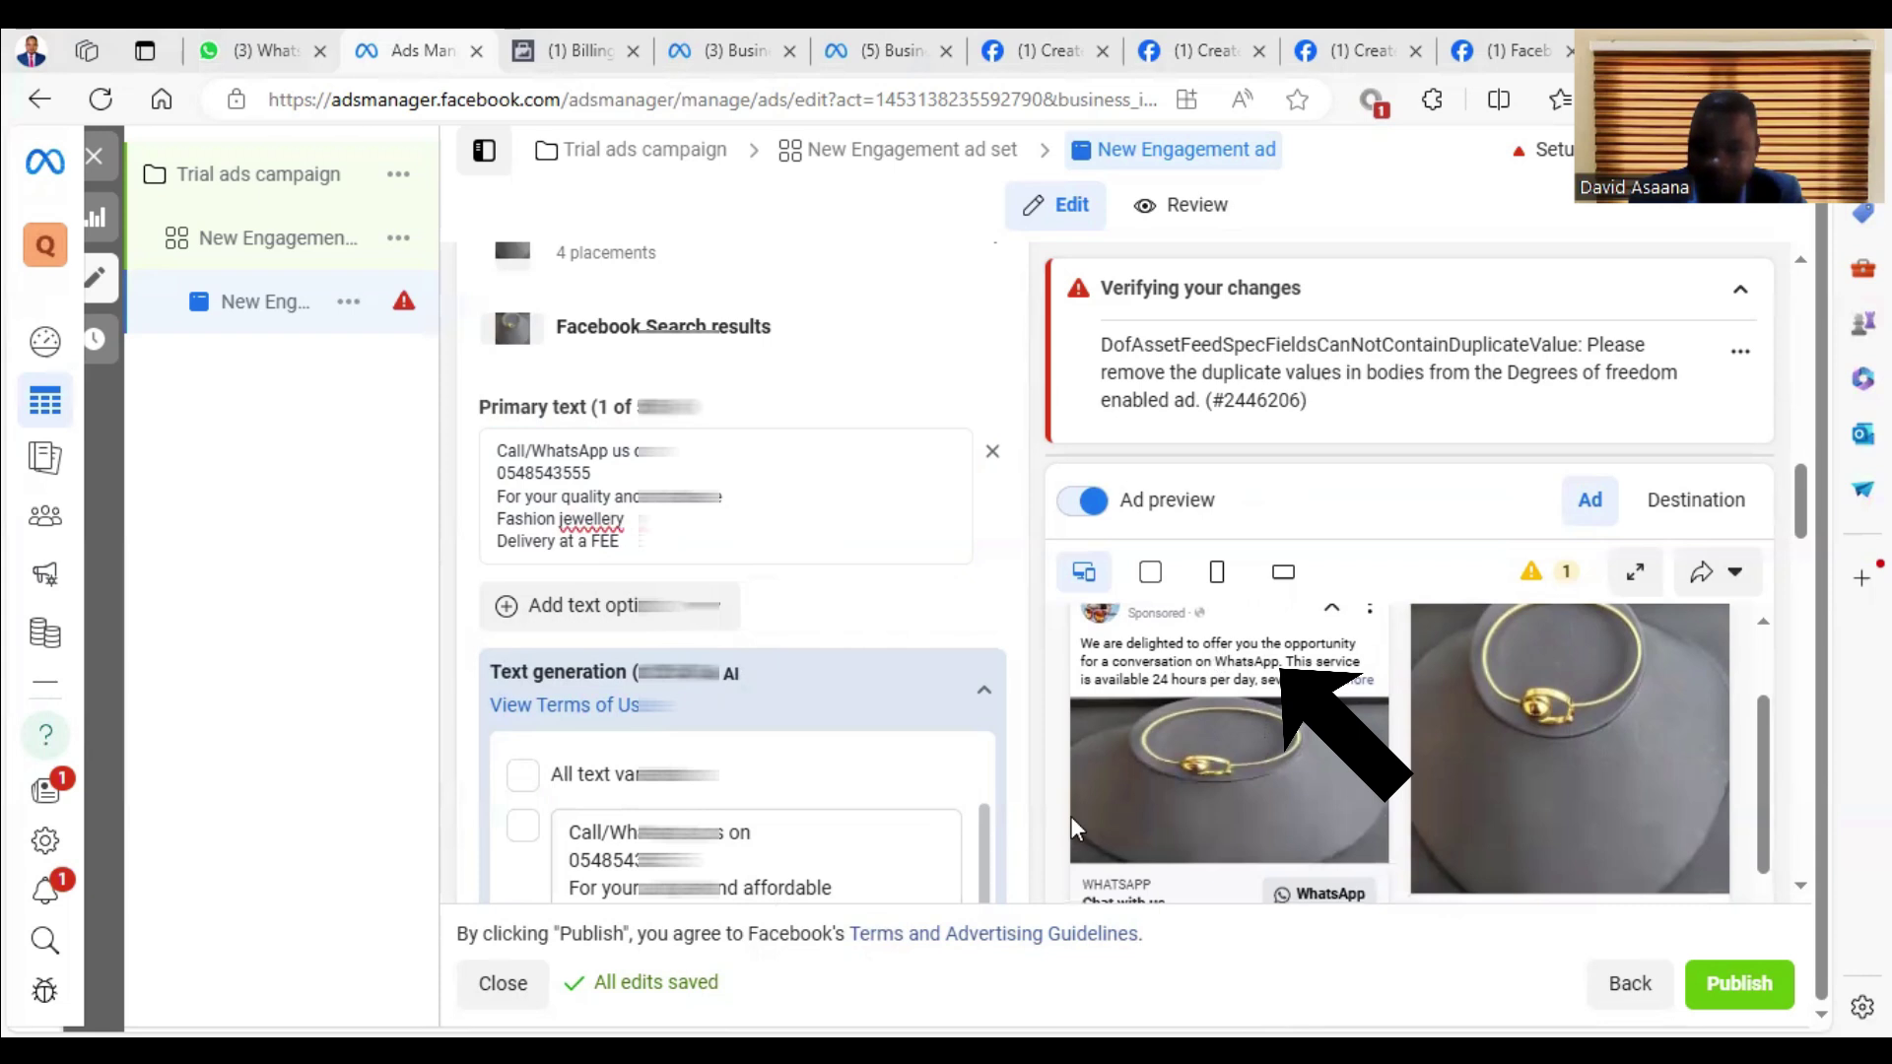
scroll(1187, 756, down, 3)
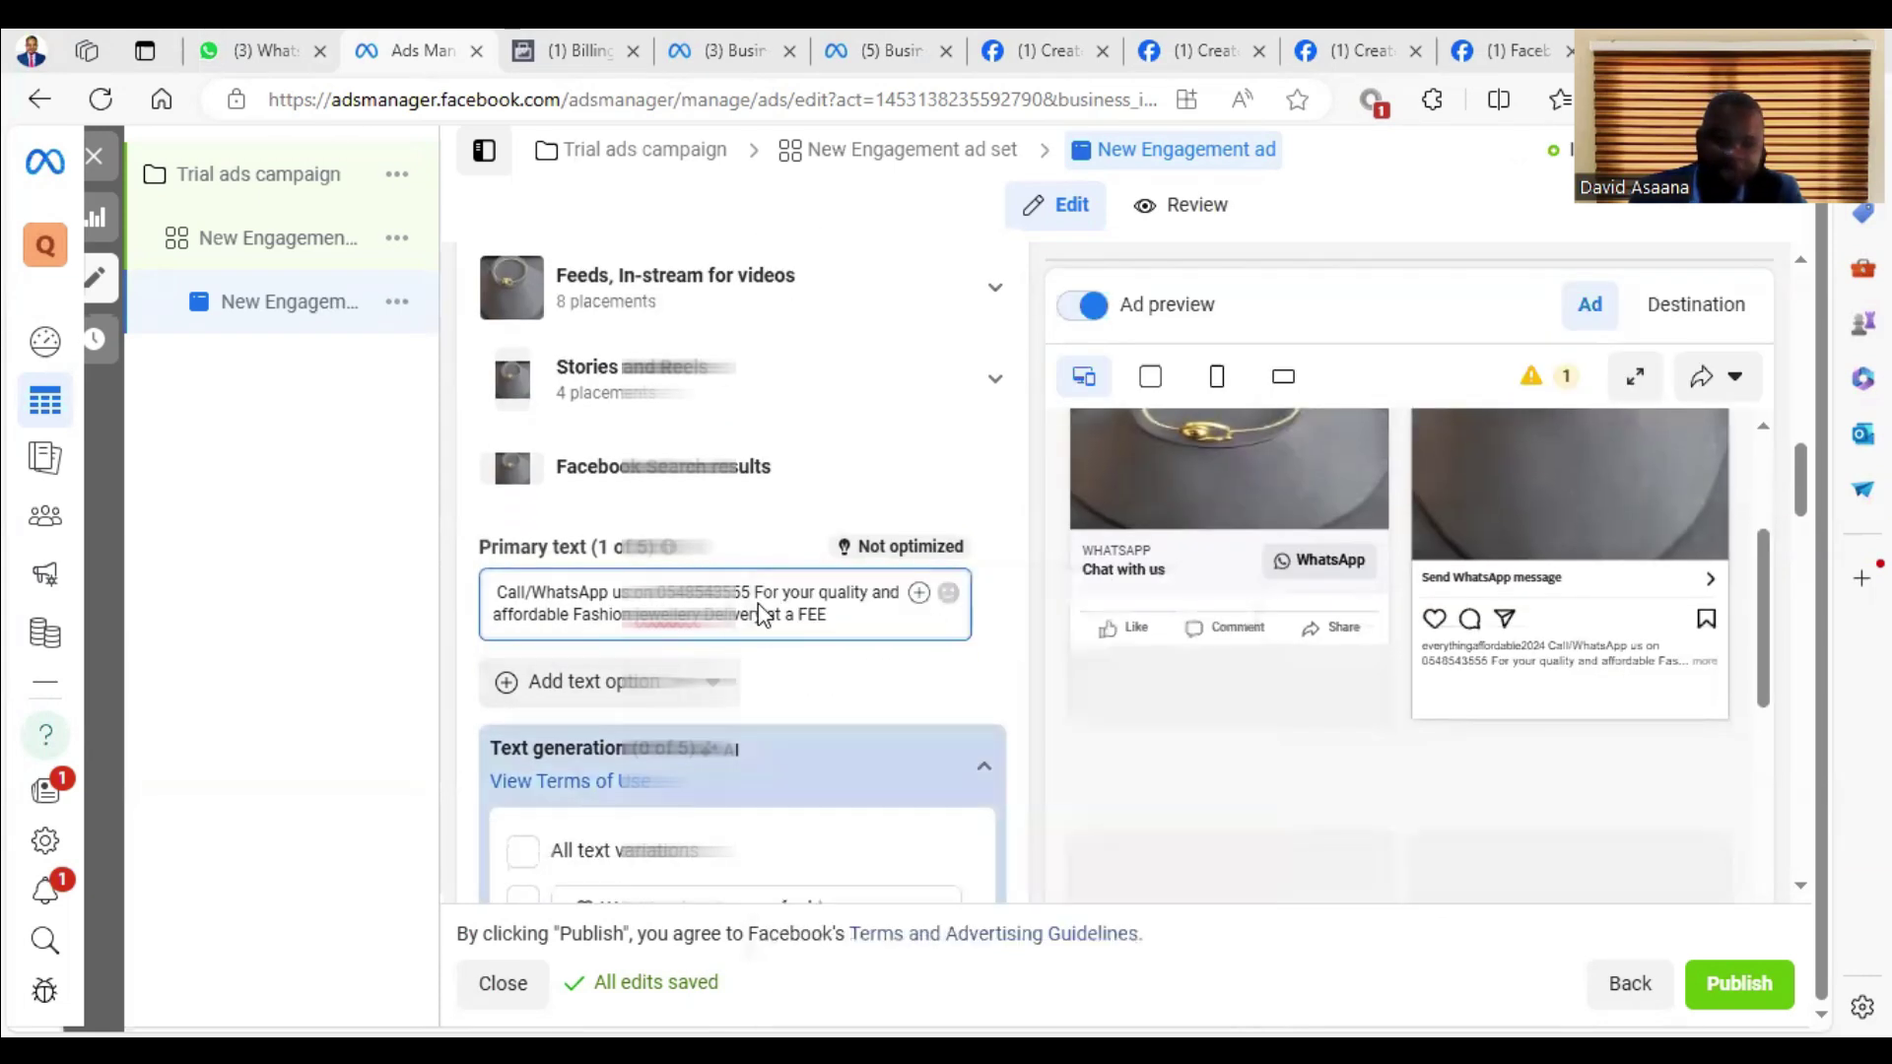
drag(636, 592, 743, 589)
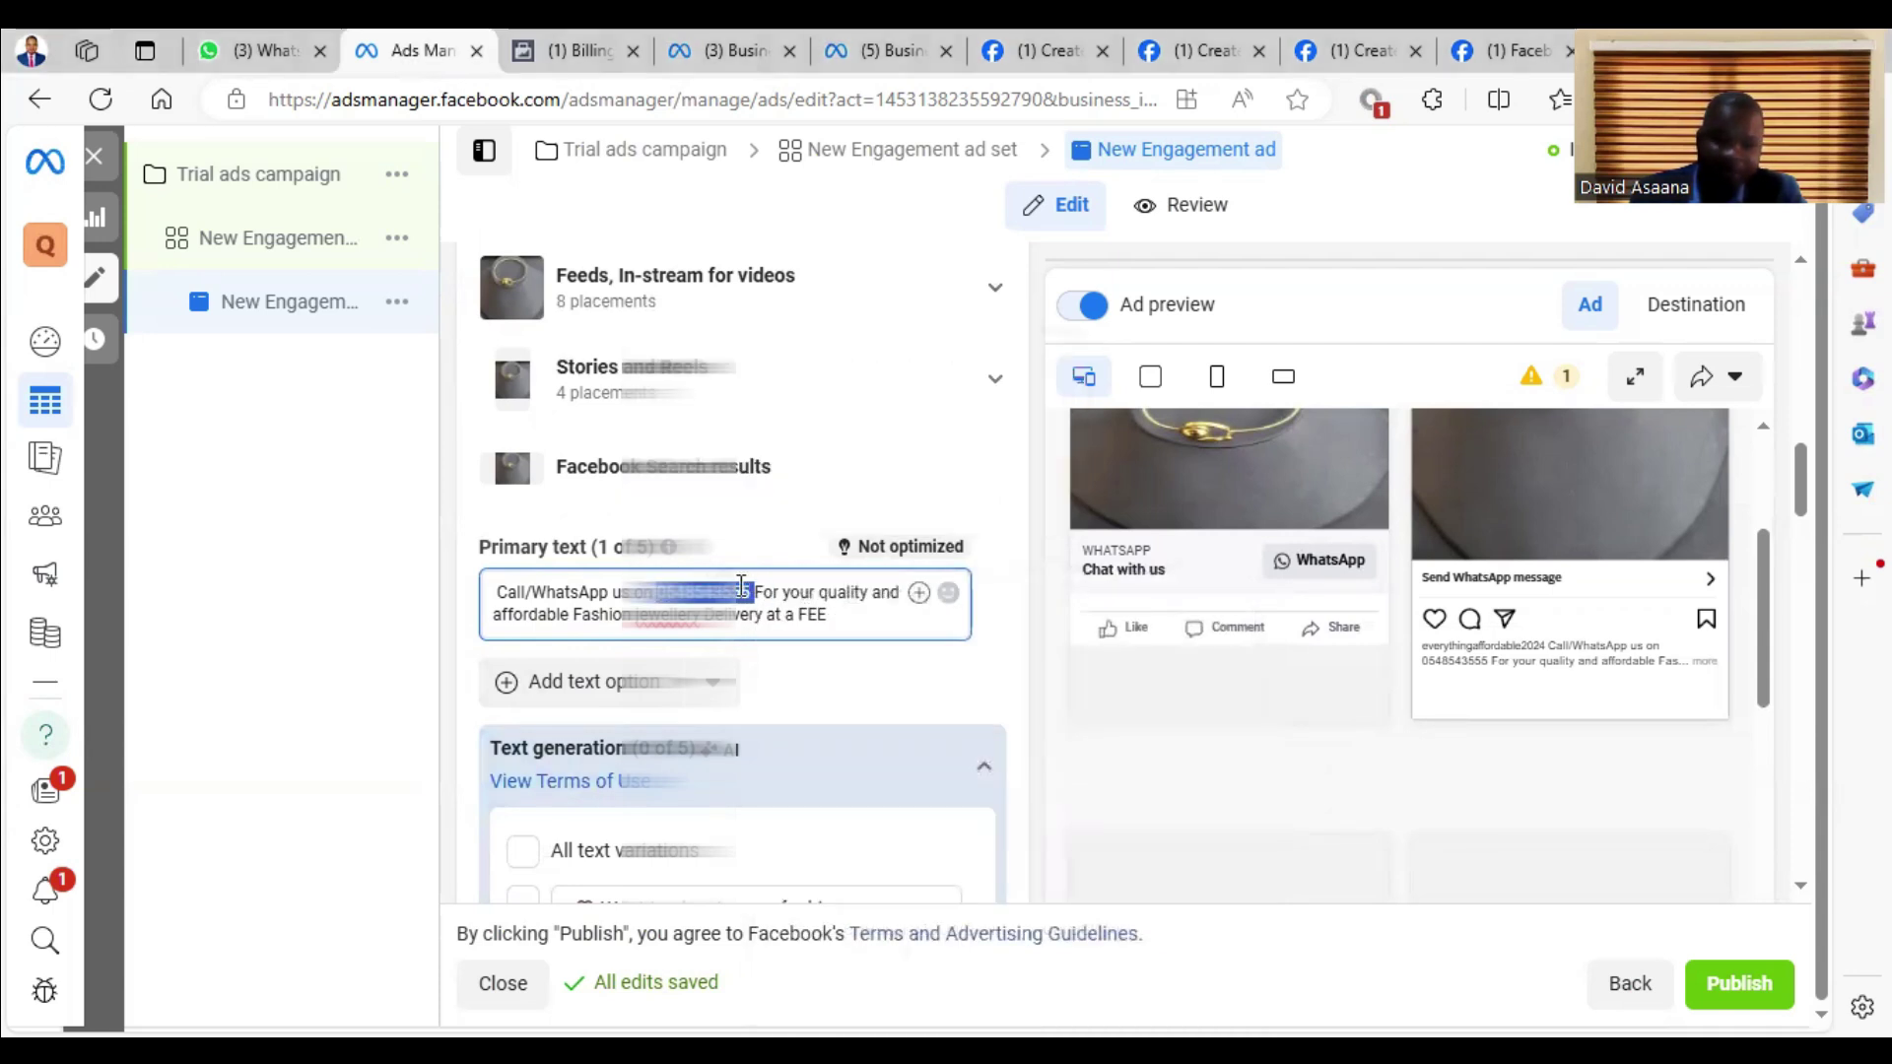
right_click(742, 586)
Step: Replace the 'Chat with us' headline with 'Call' followed by the copied phone number
click(882, 195)
scroll(887, 295, down, 10)
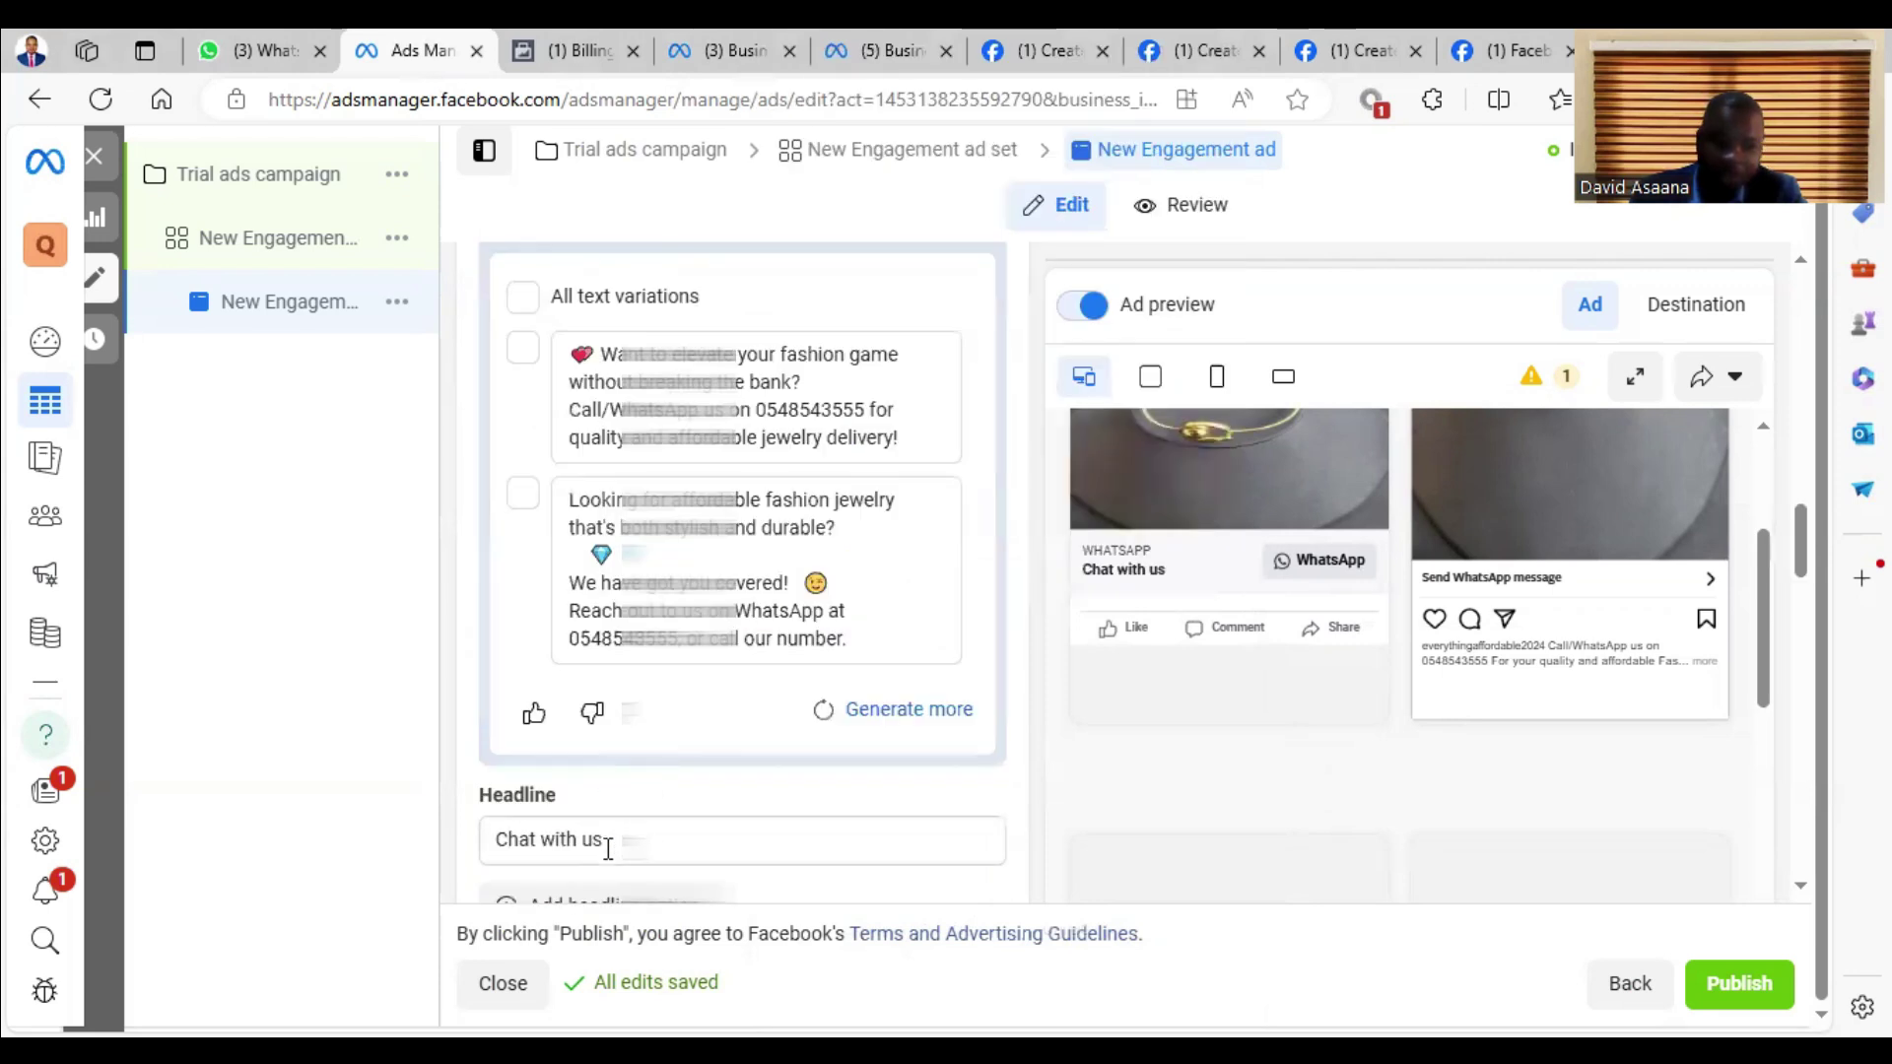
click(887, 424)
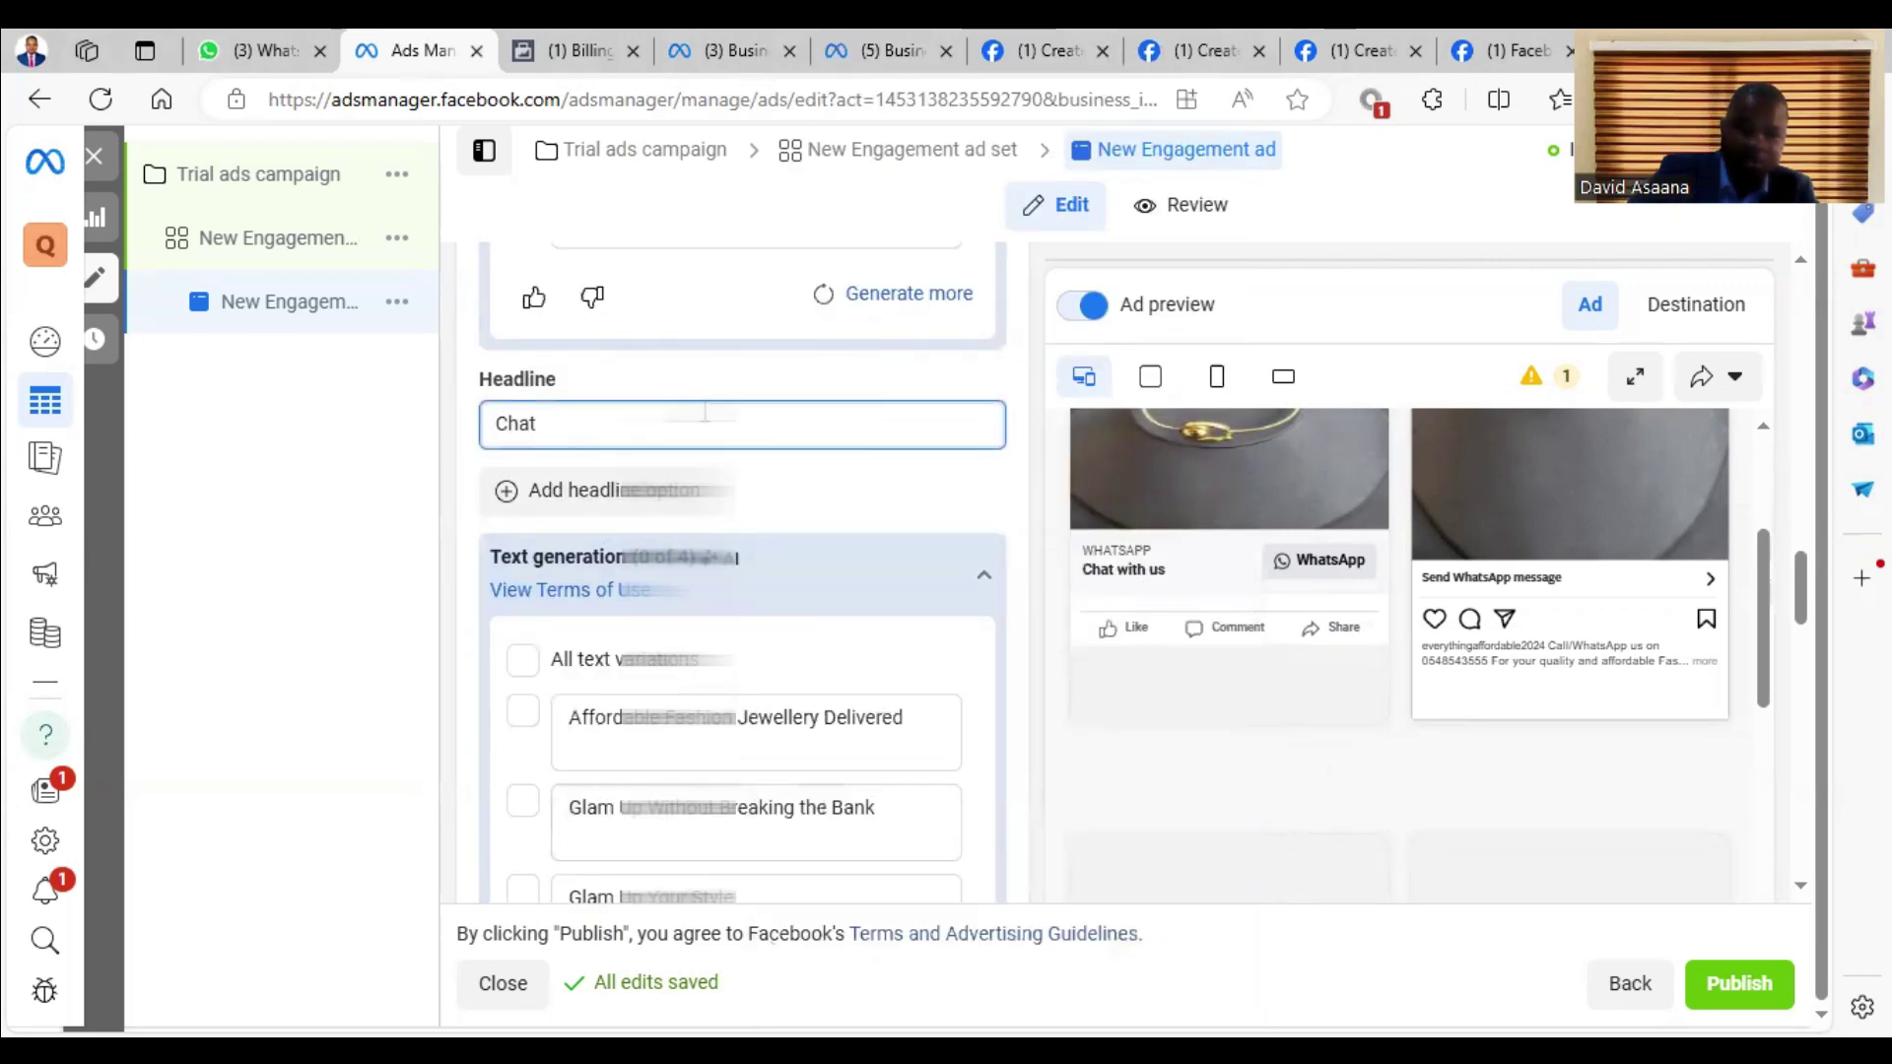
key(BackSpace)
key(BackSpace)
key(BackSpace)
key(BackSpace)
text(Call)
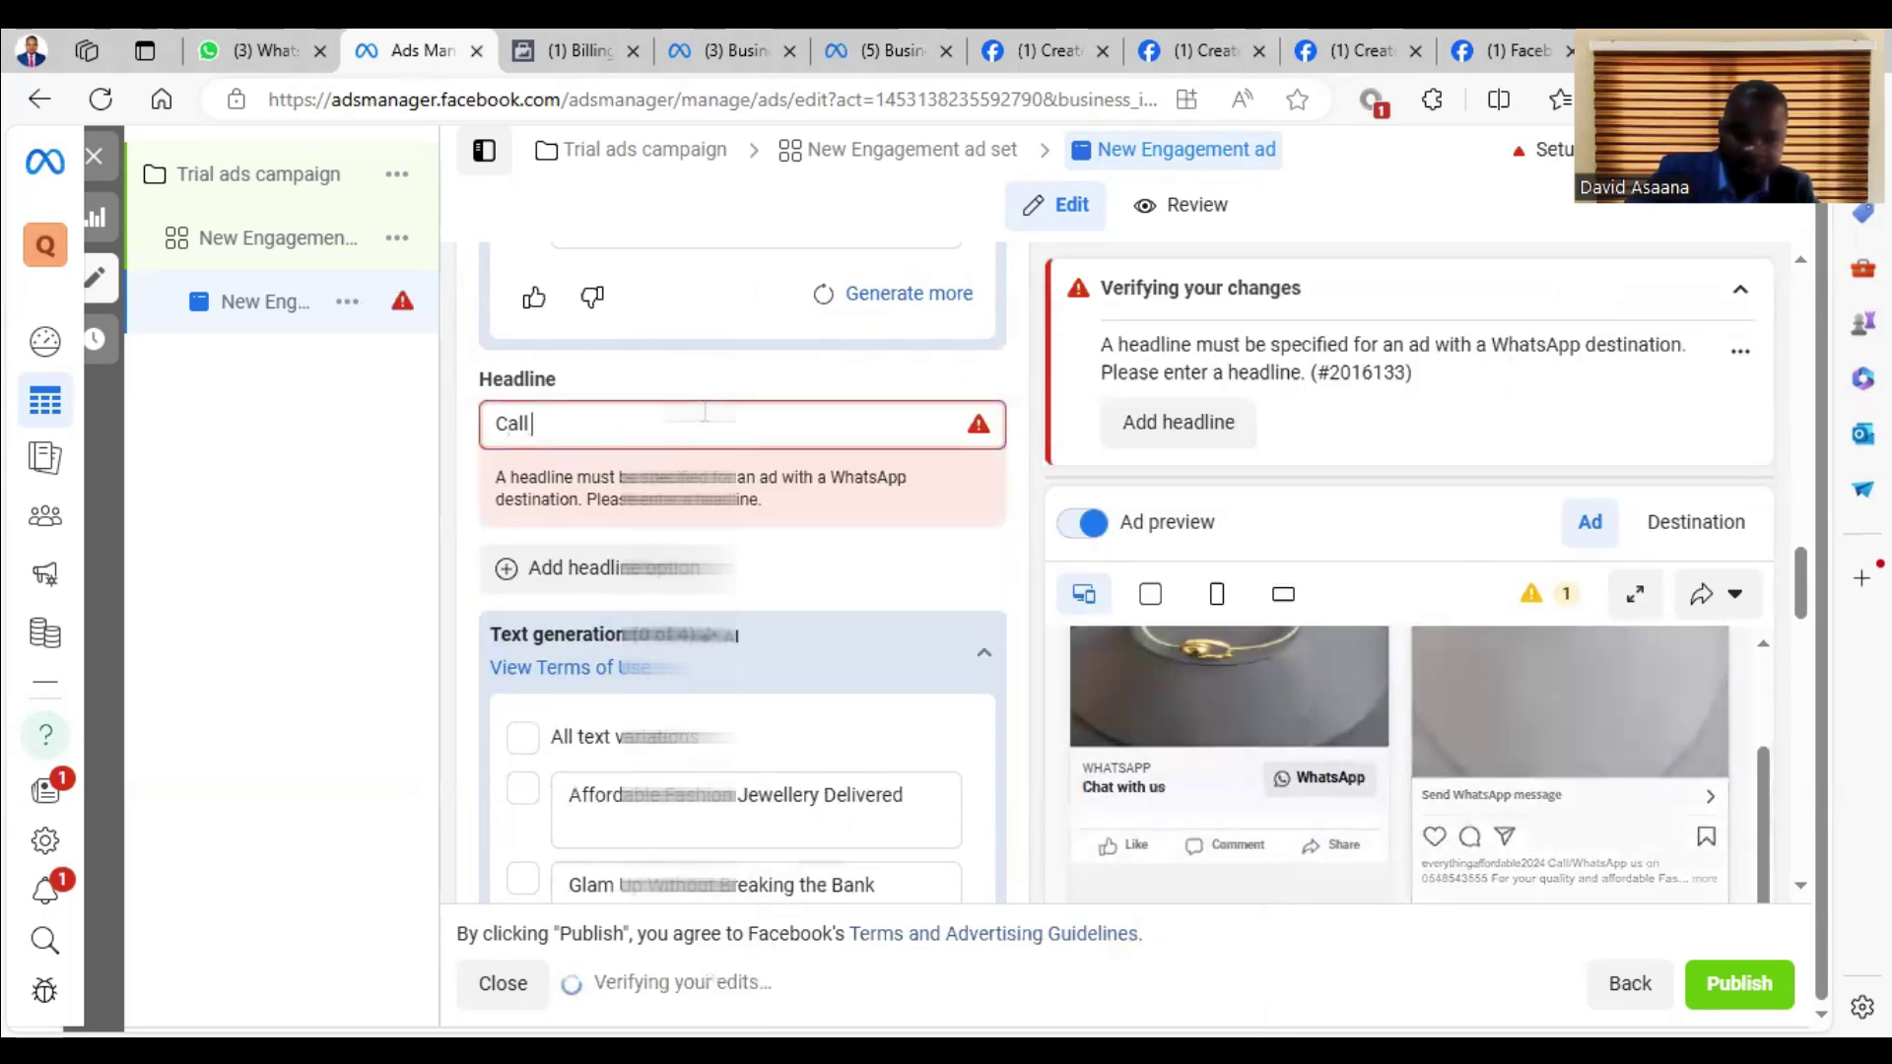
key(ctrl+v)
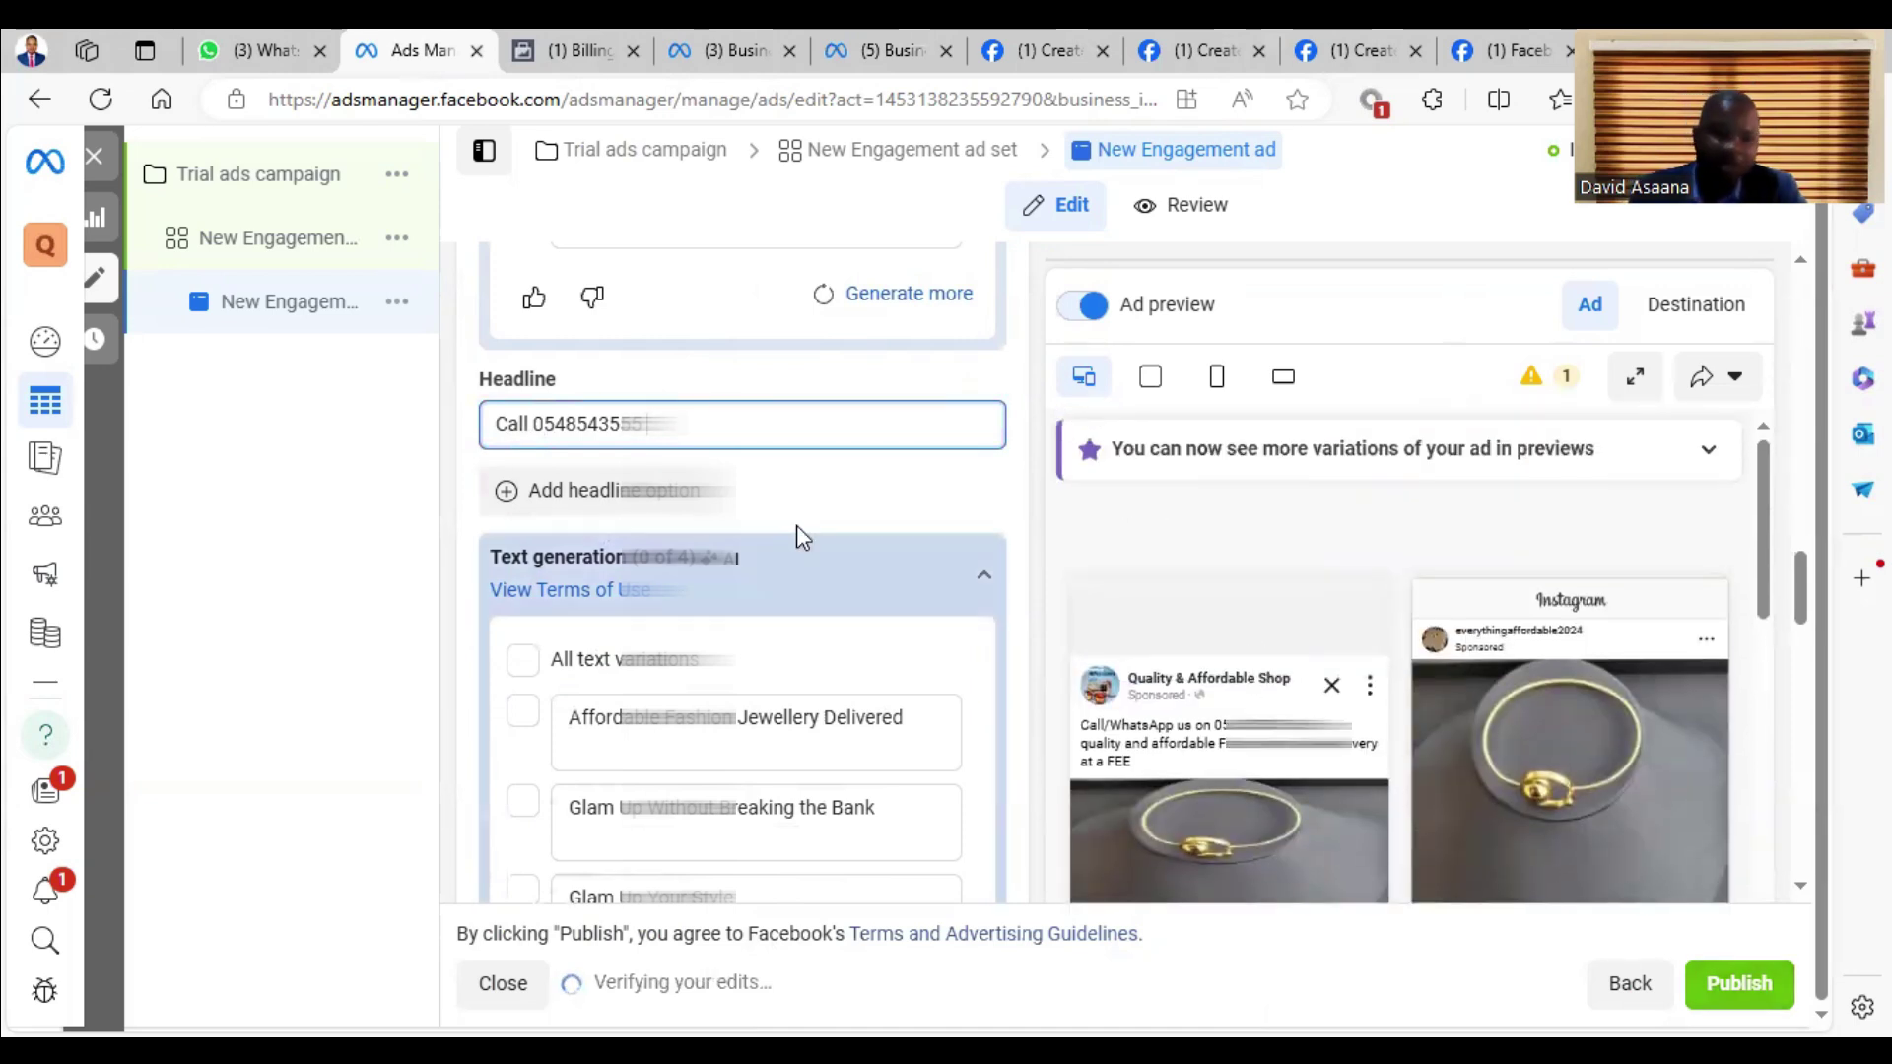
scroll(778, 537, up, 4)
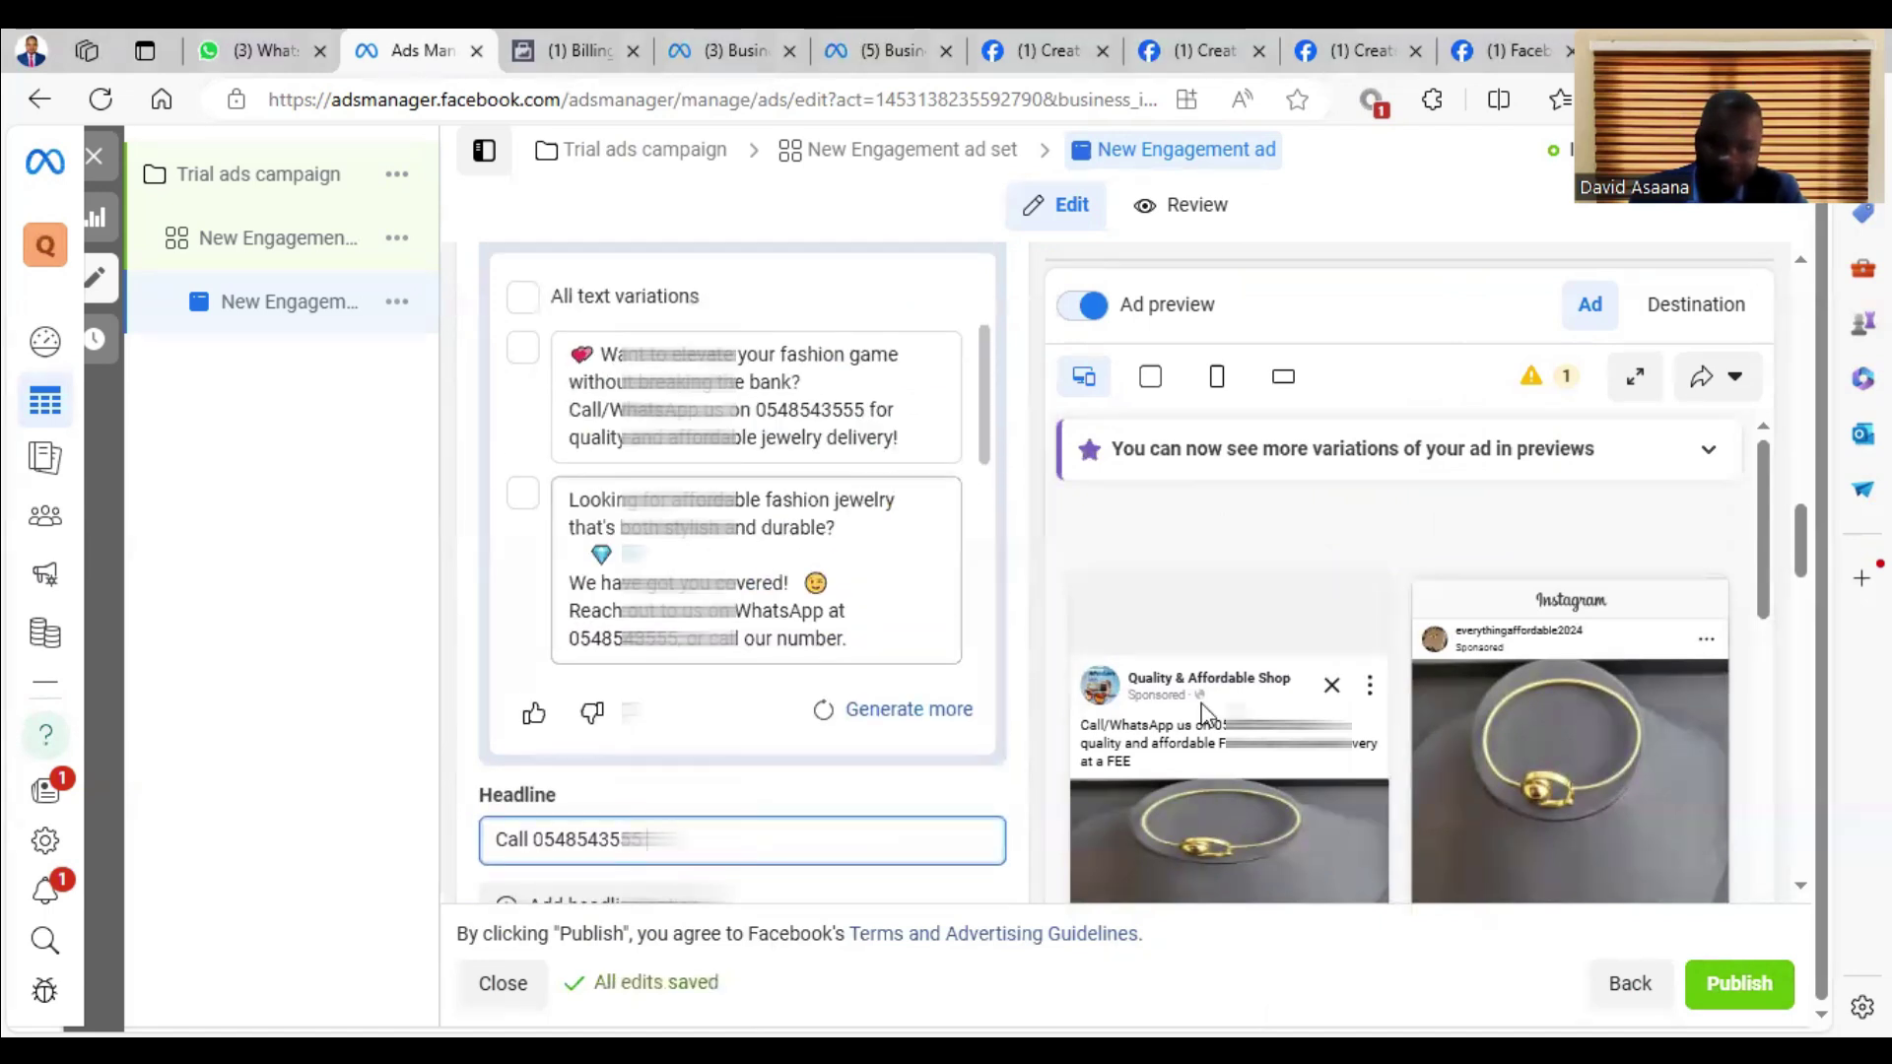
scroll(782, 582, up, 8)
scroll(836, 635, up, 5)
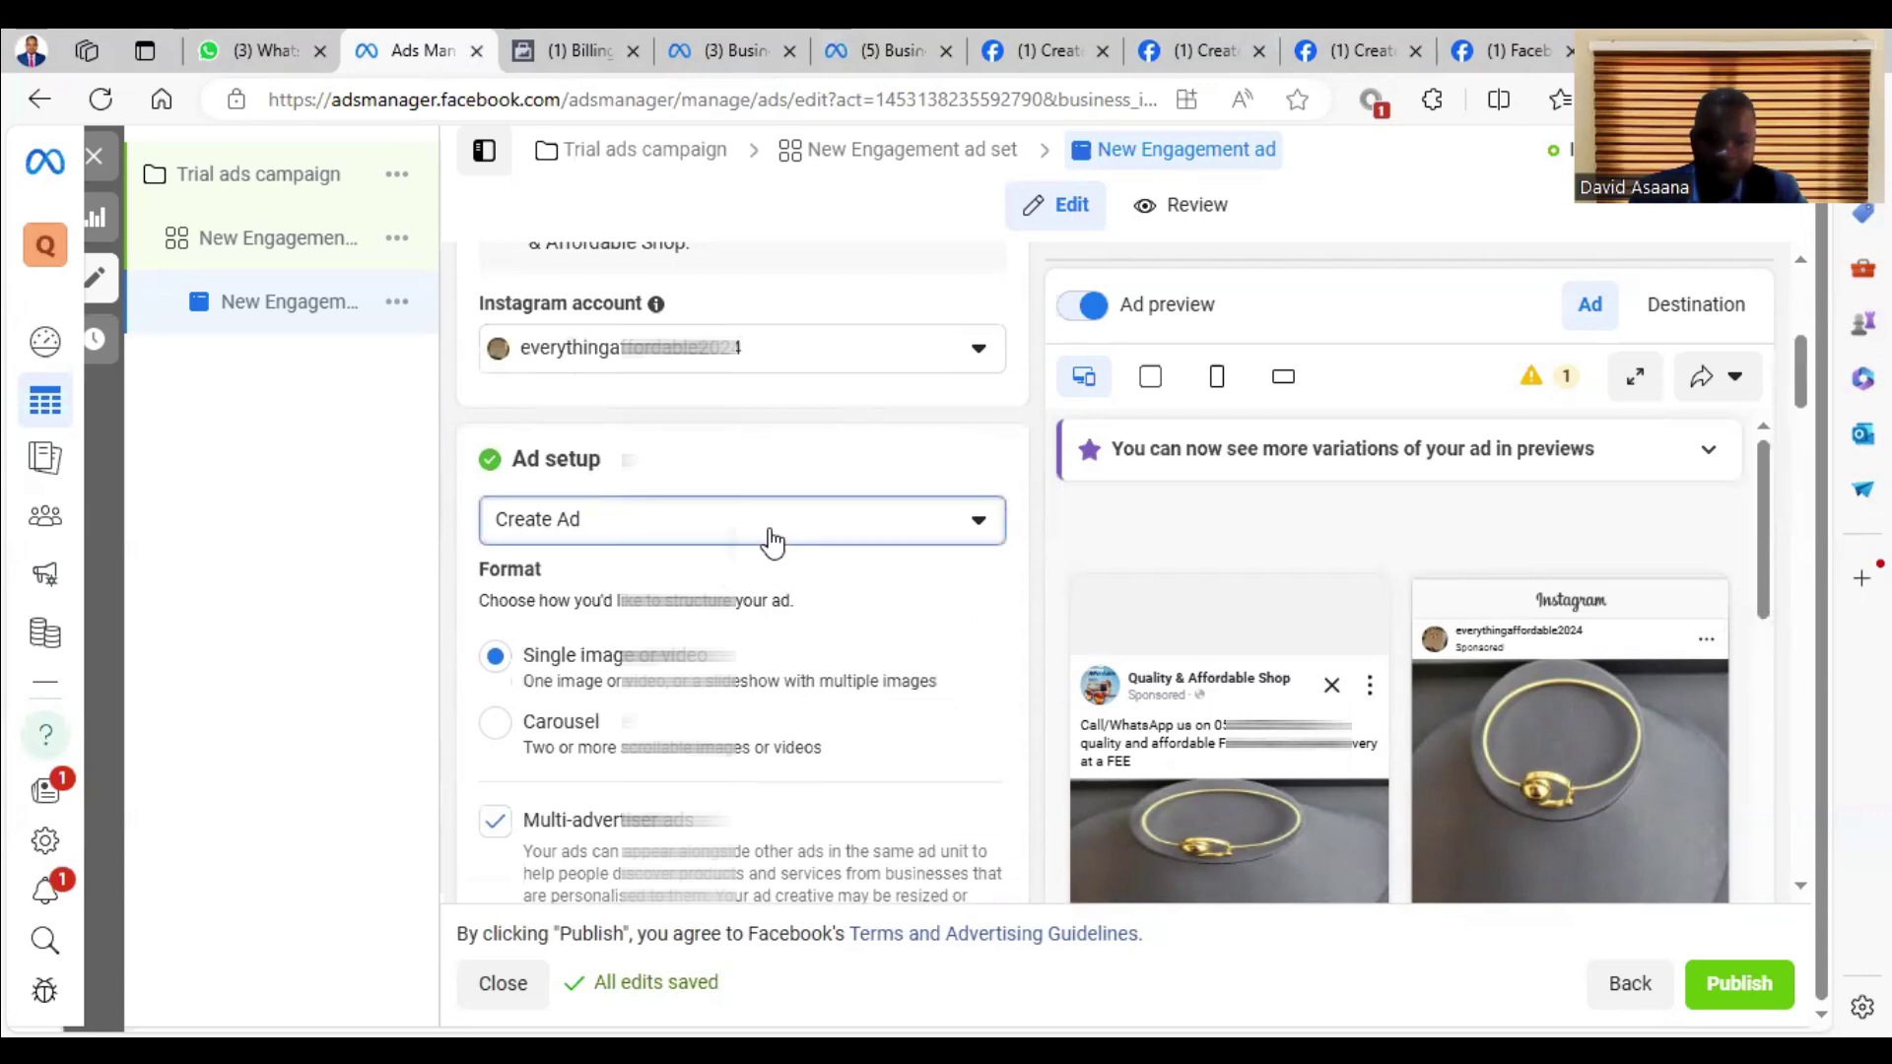
Step: Switch Ad setup to 'Use existing post' and review the selected Call/WhatsApp Facebook post
click(766, 535)
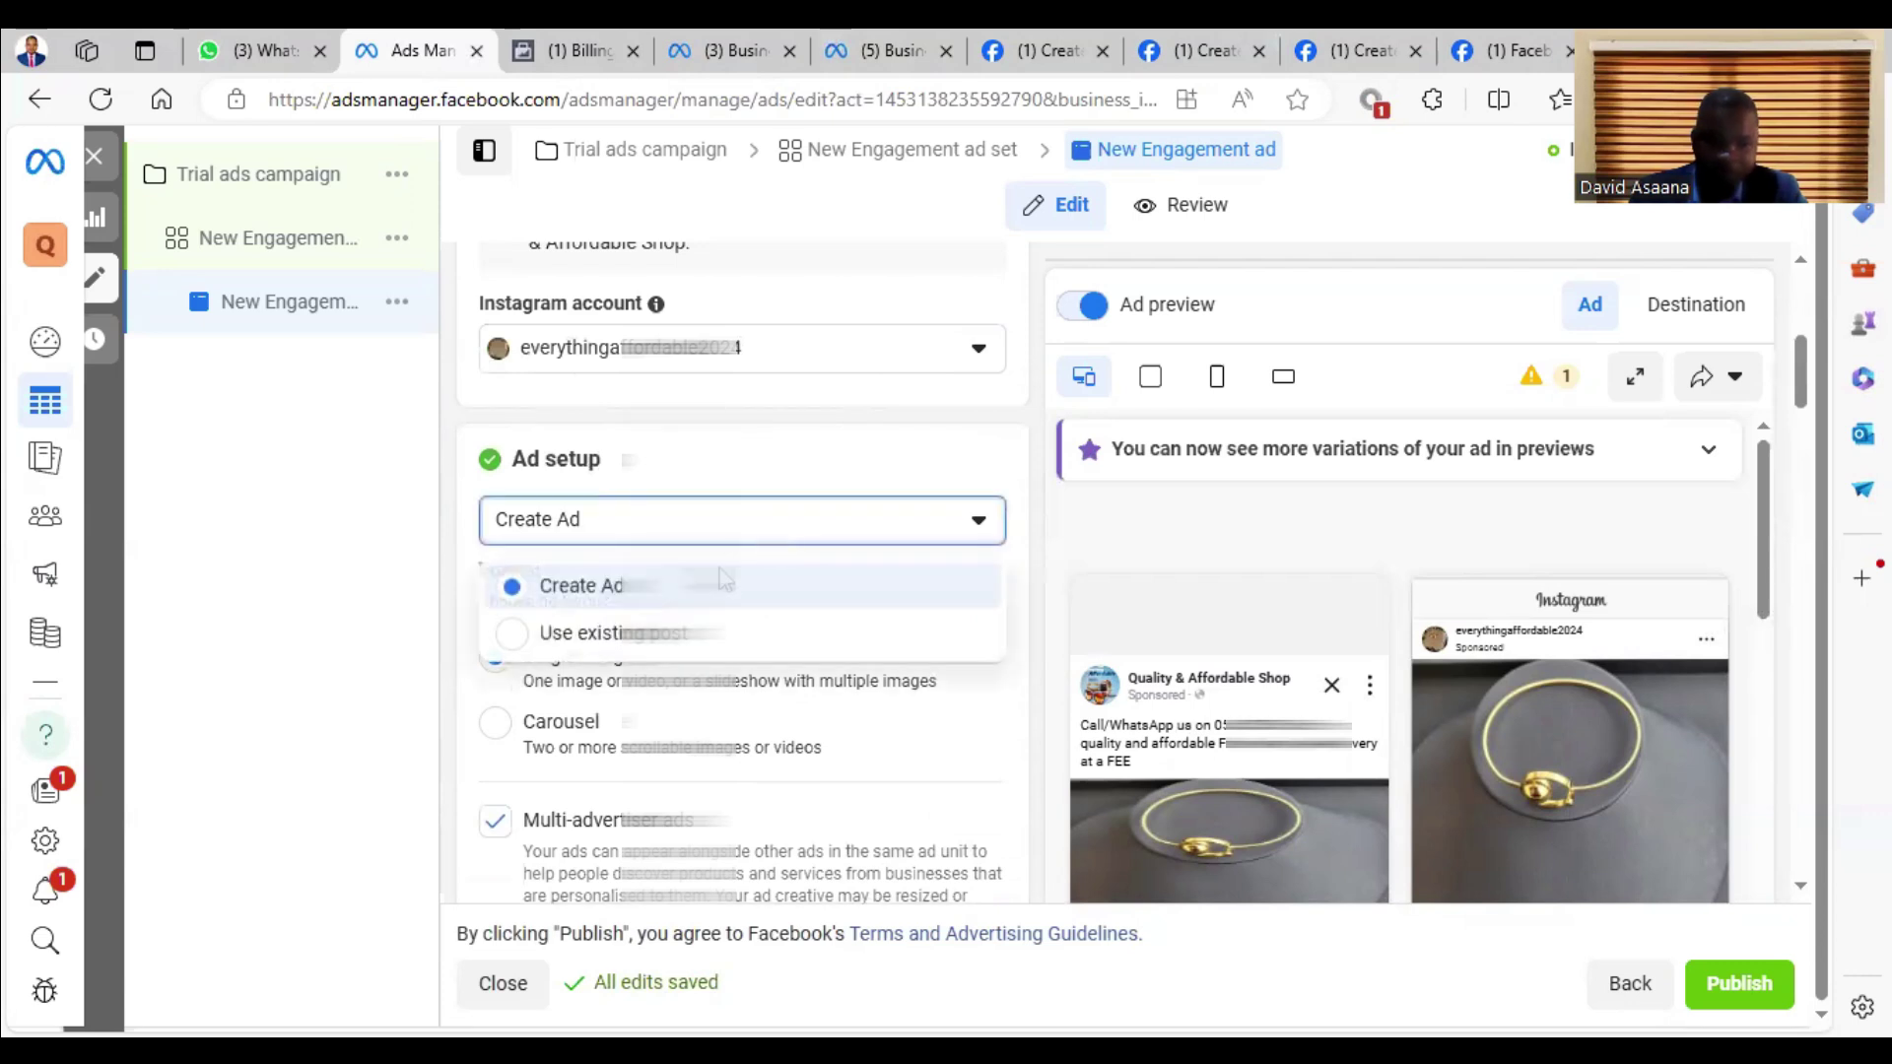
click(645, 647)
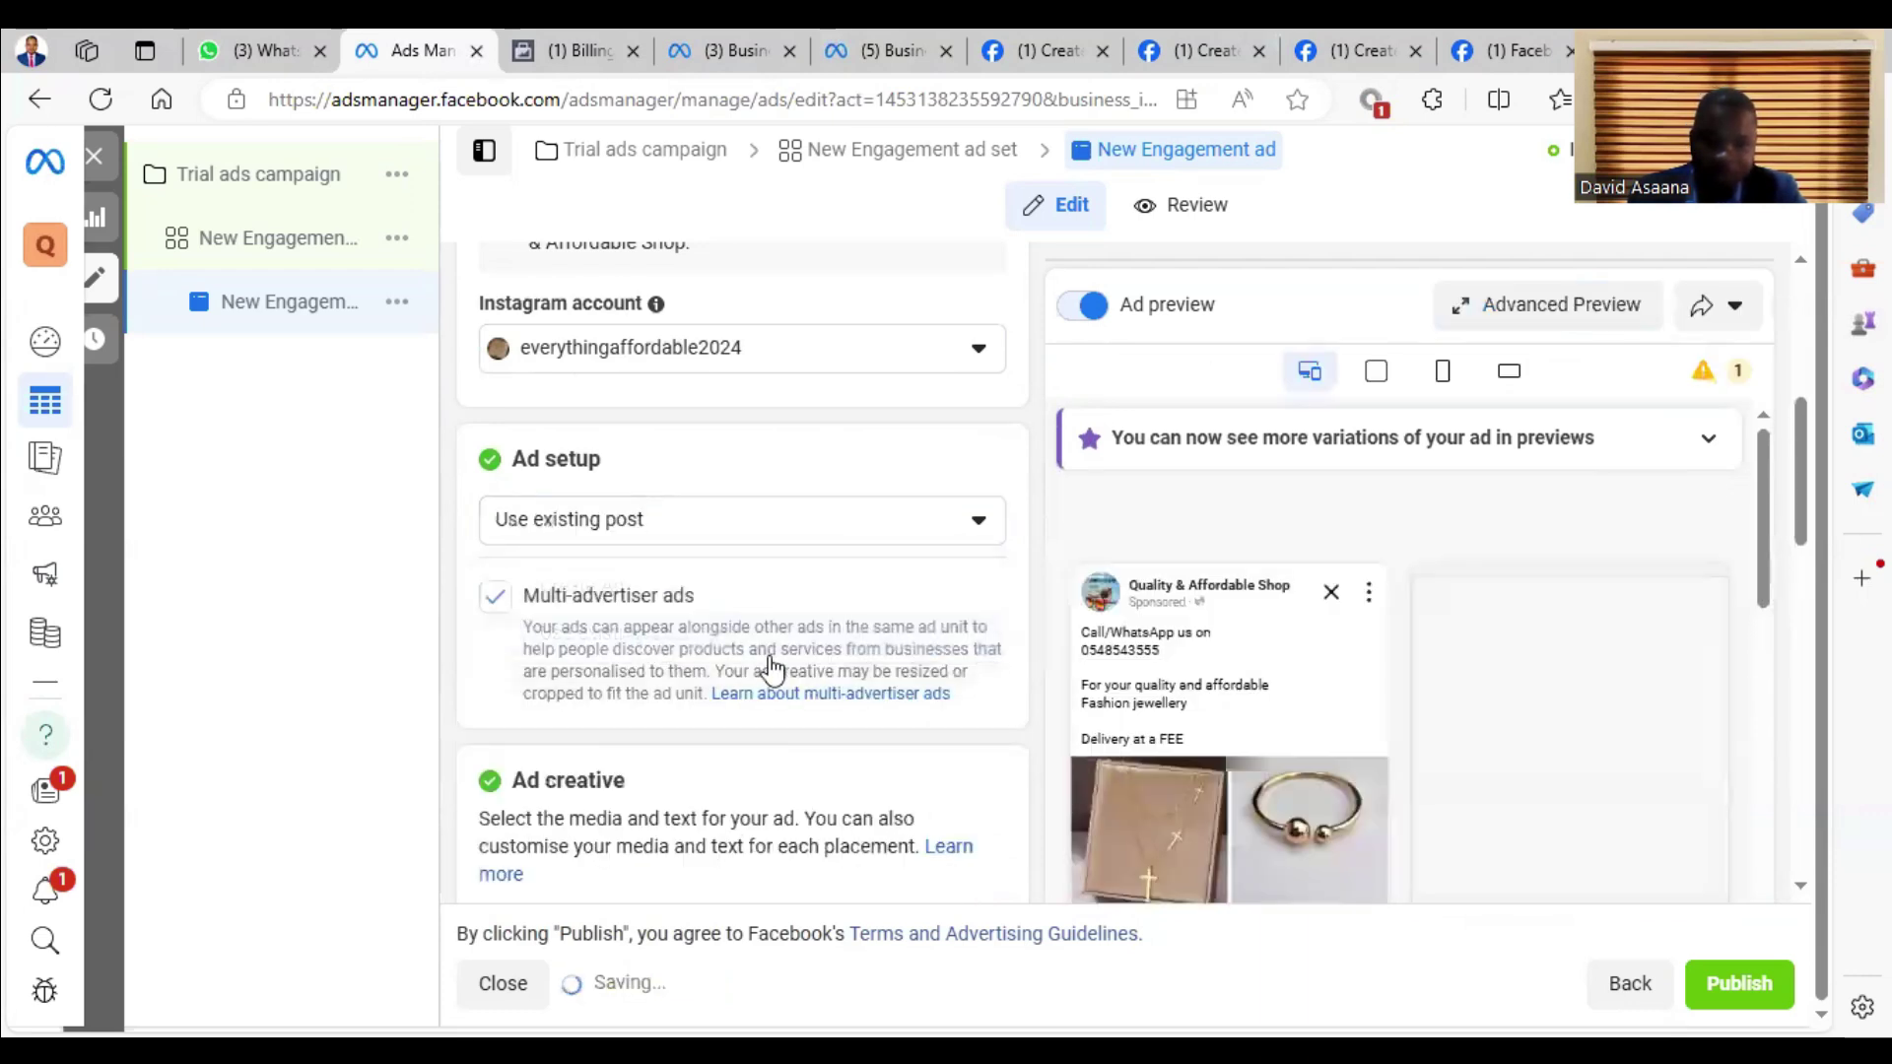
scroll(663, 677, down, 4)
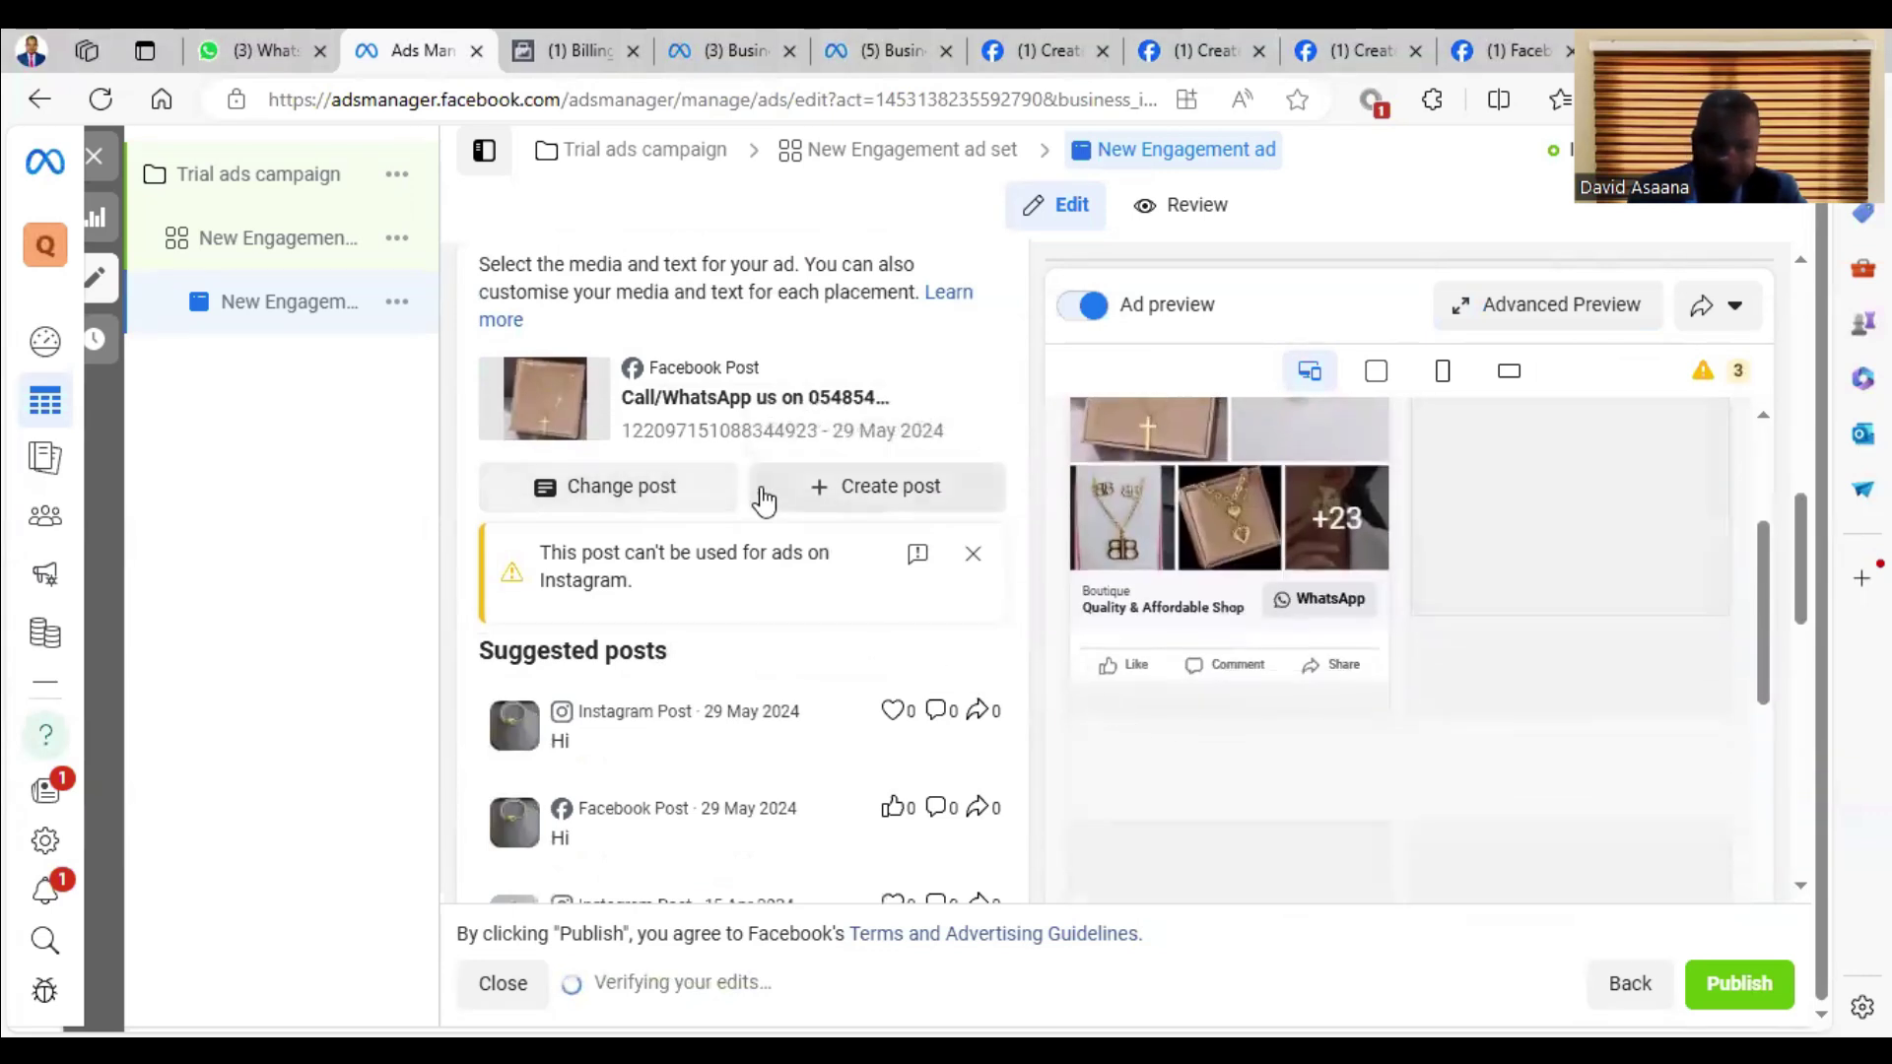
scroll(790, 620, up, 10)
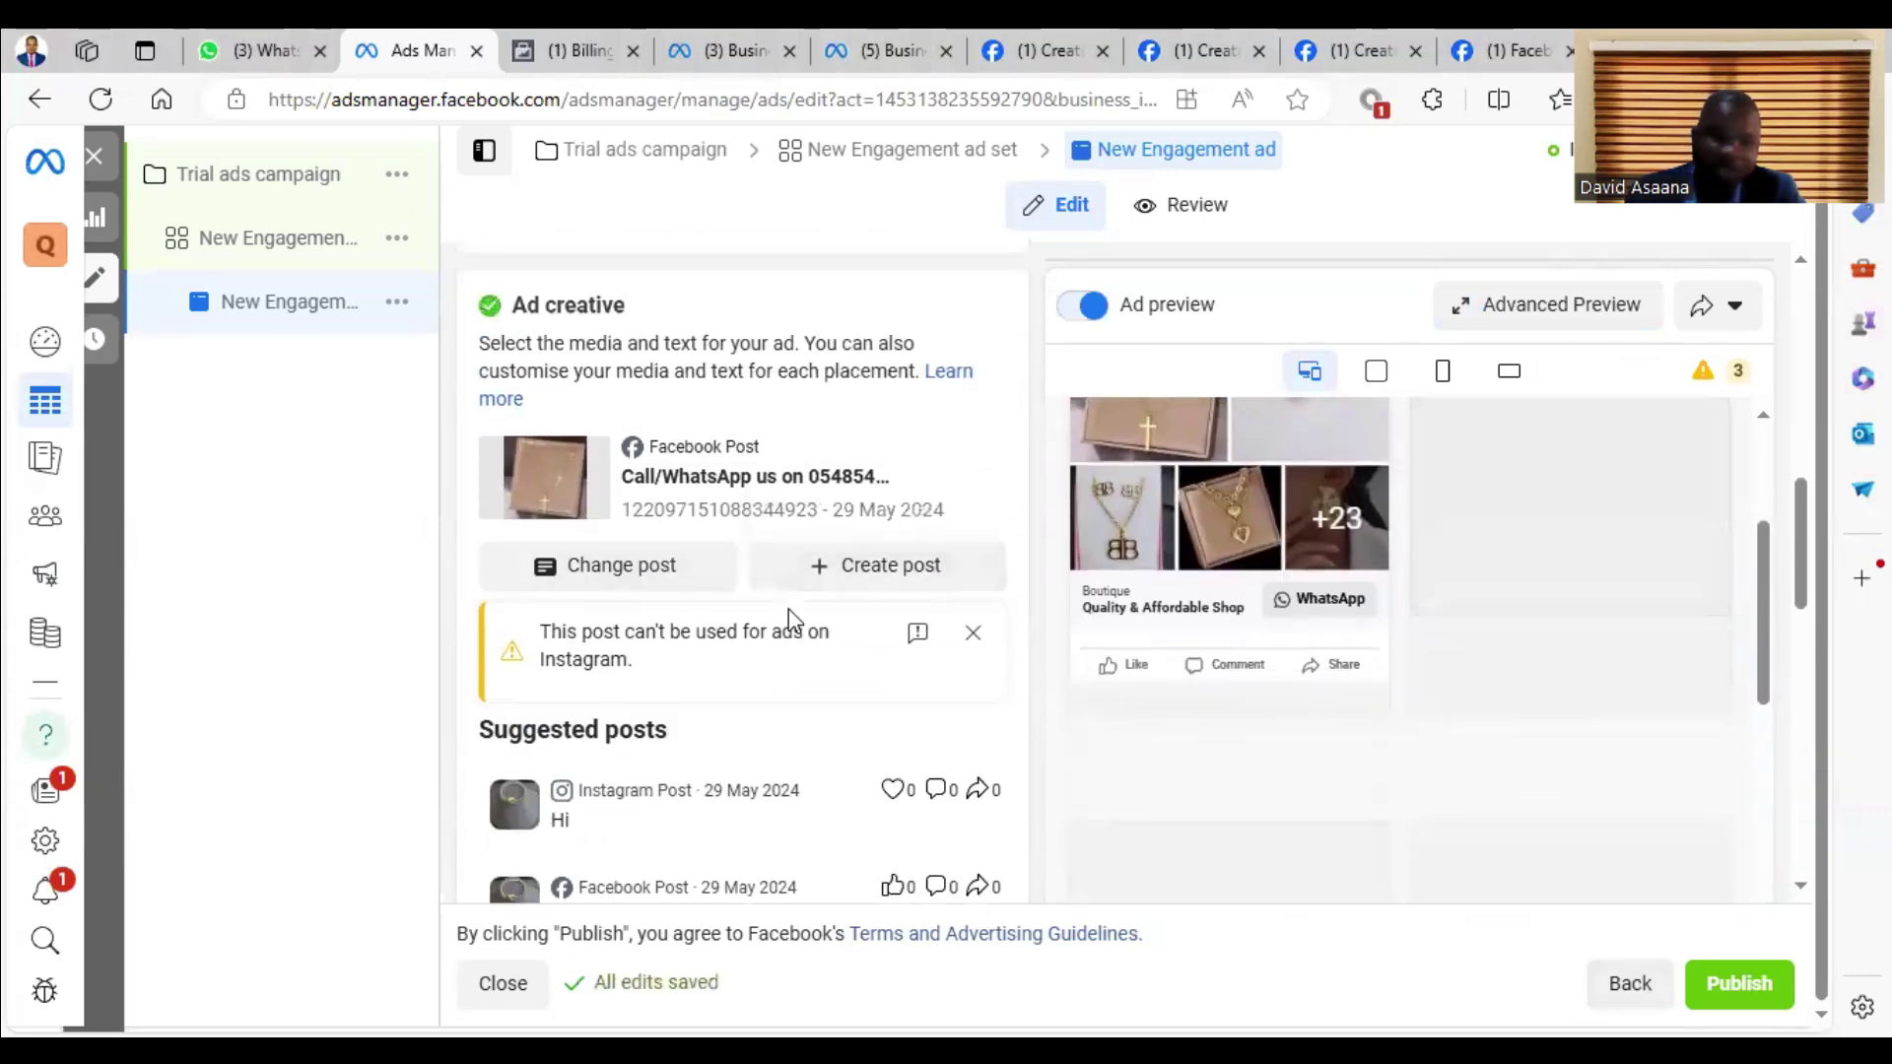
scroll(701, 585, down, 4)
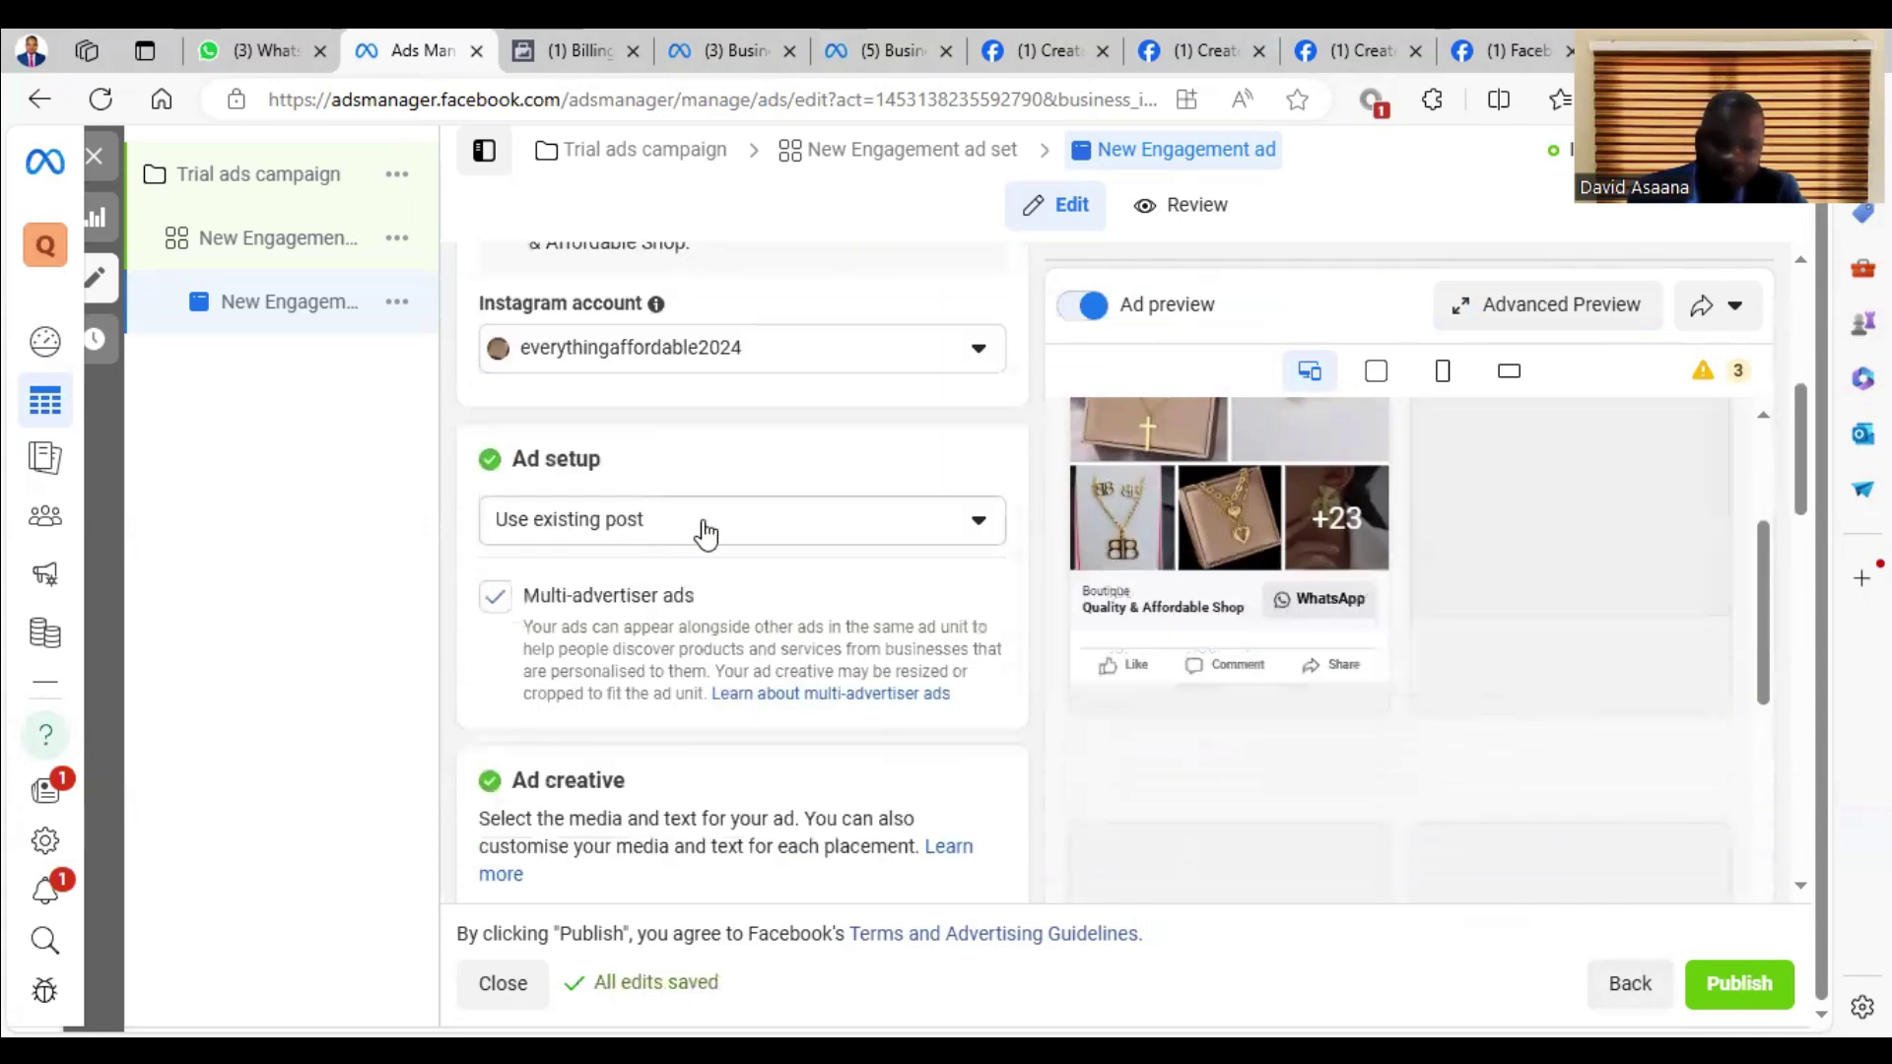
click(778, 531)
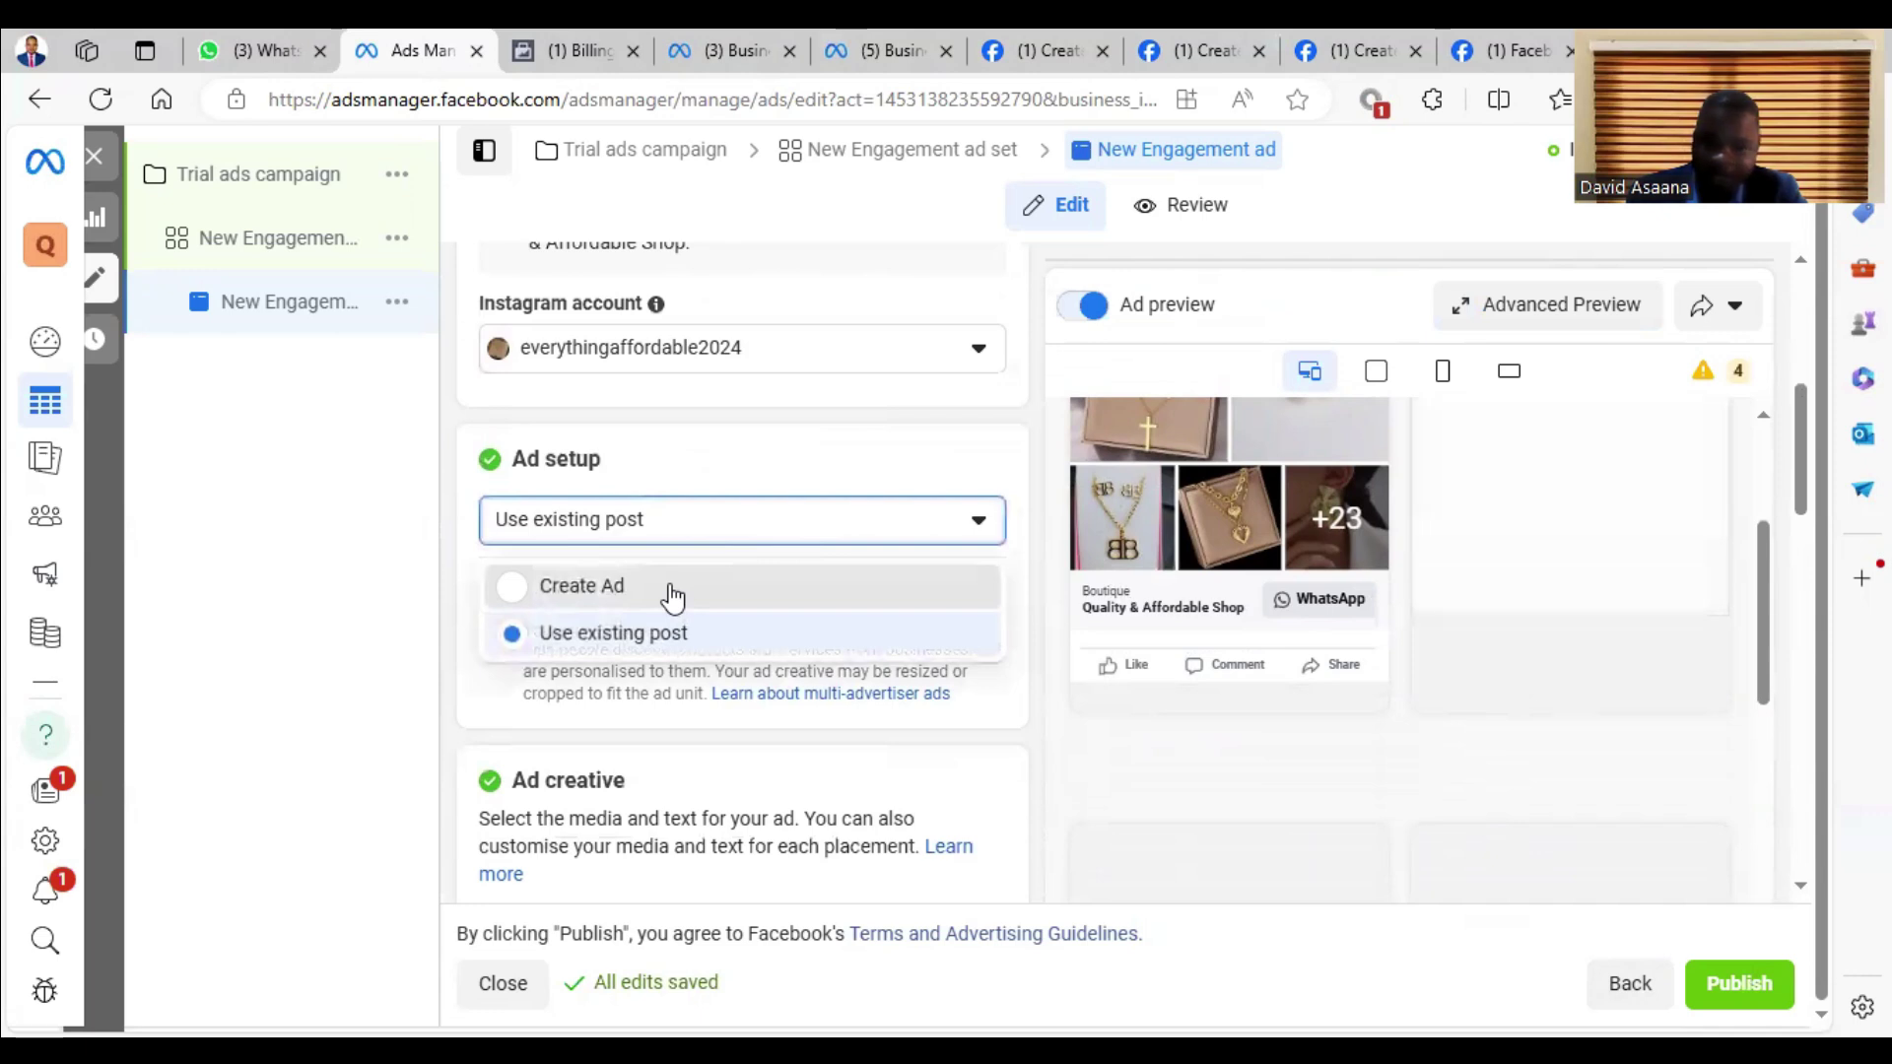
Step: Set Ad setup back to Create Ad, try the Carousel format, and inspect its Add cards options
click(671, 595)
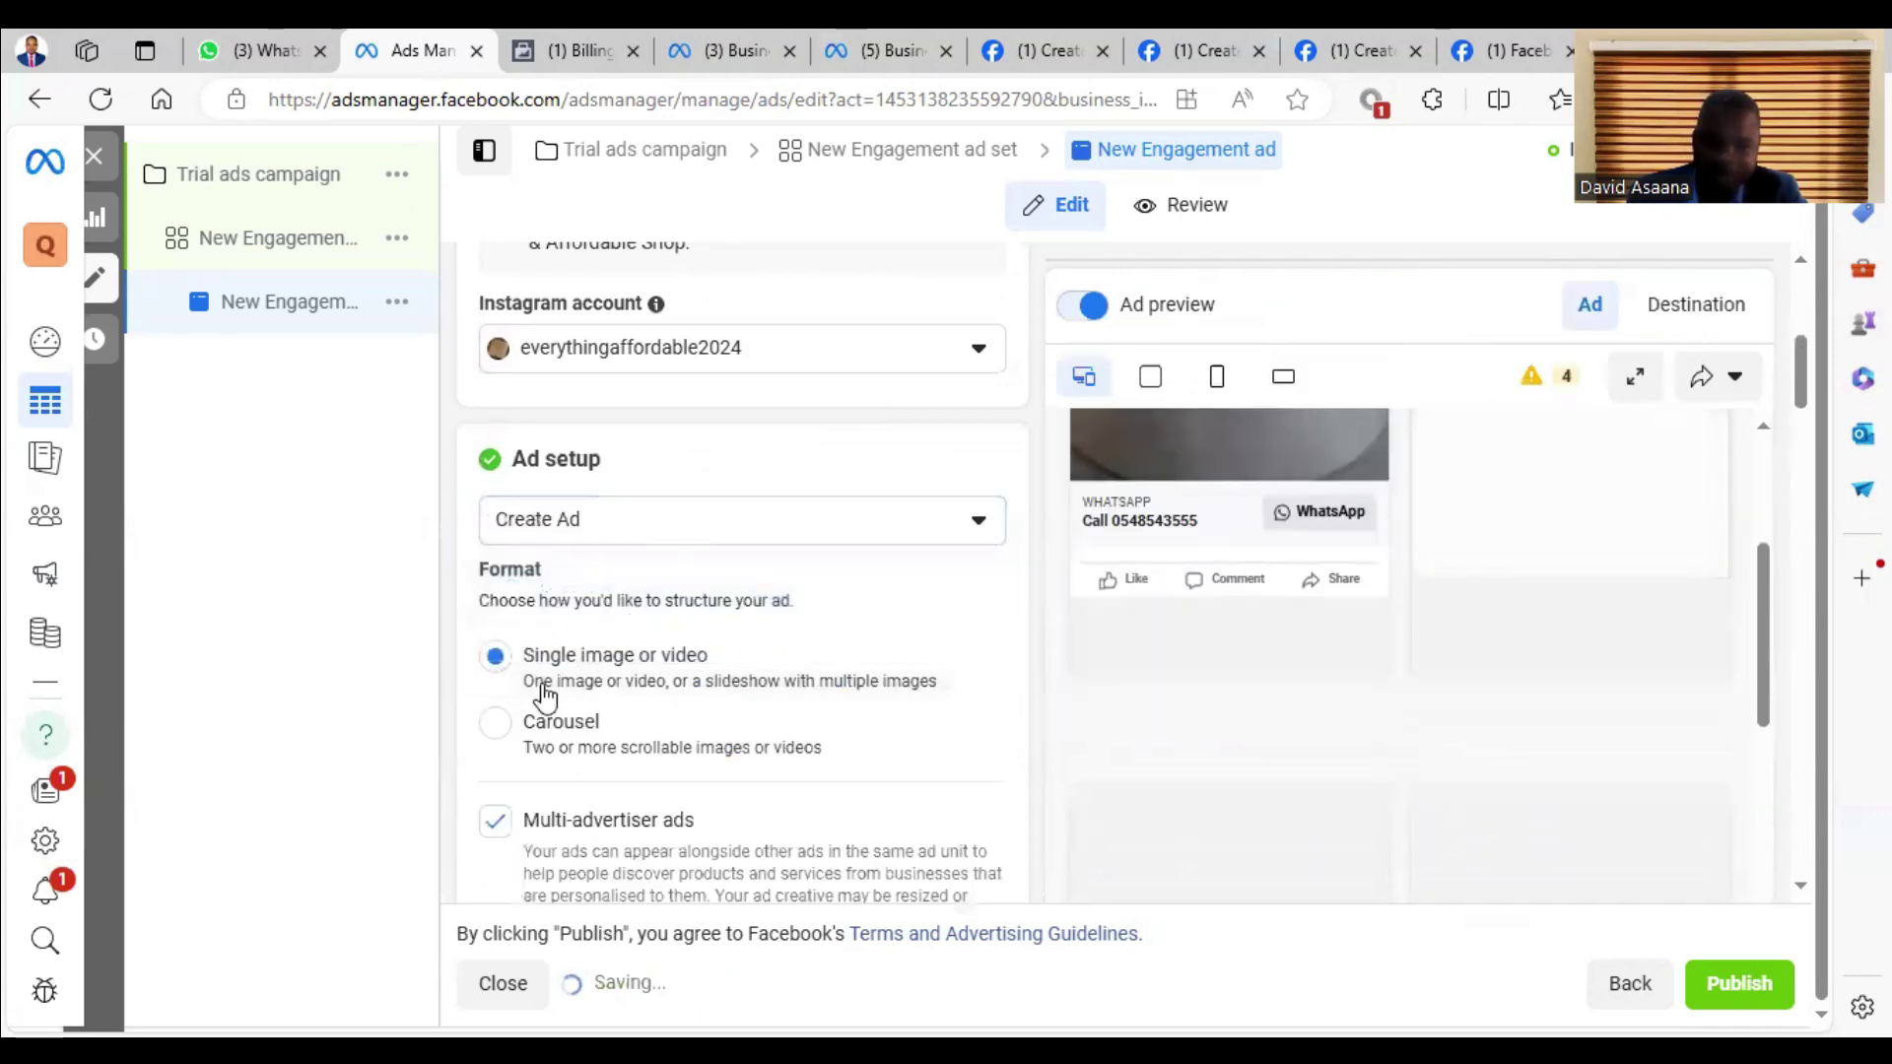
click(496, 724)
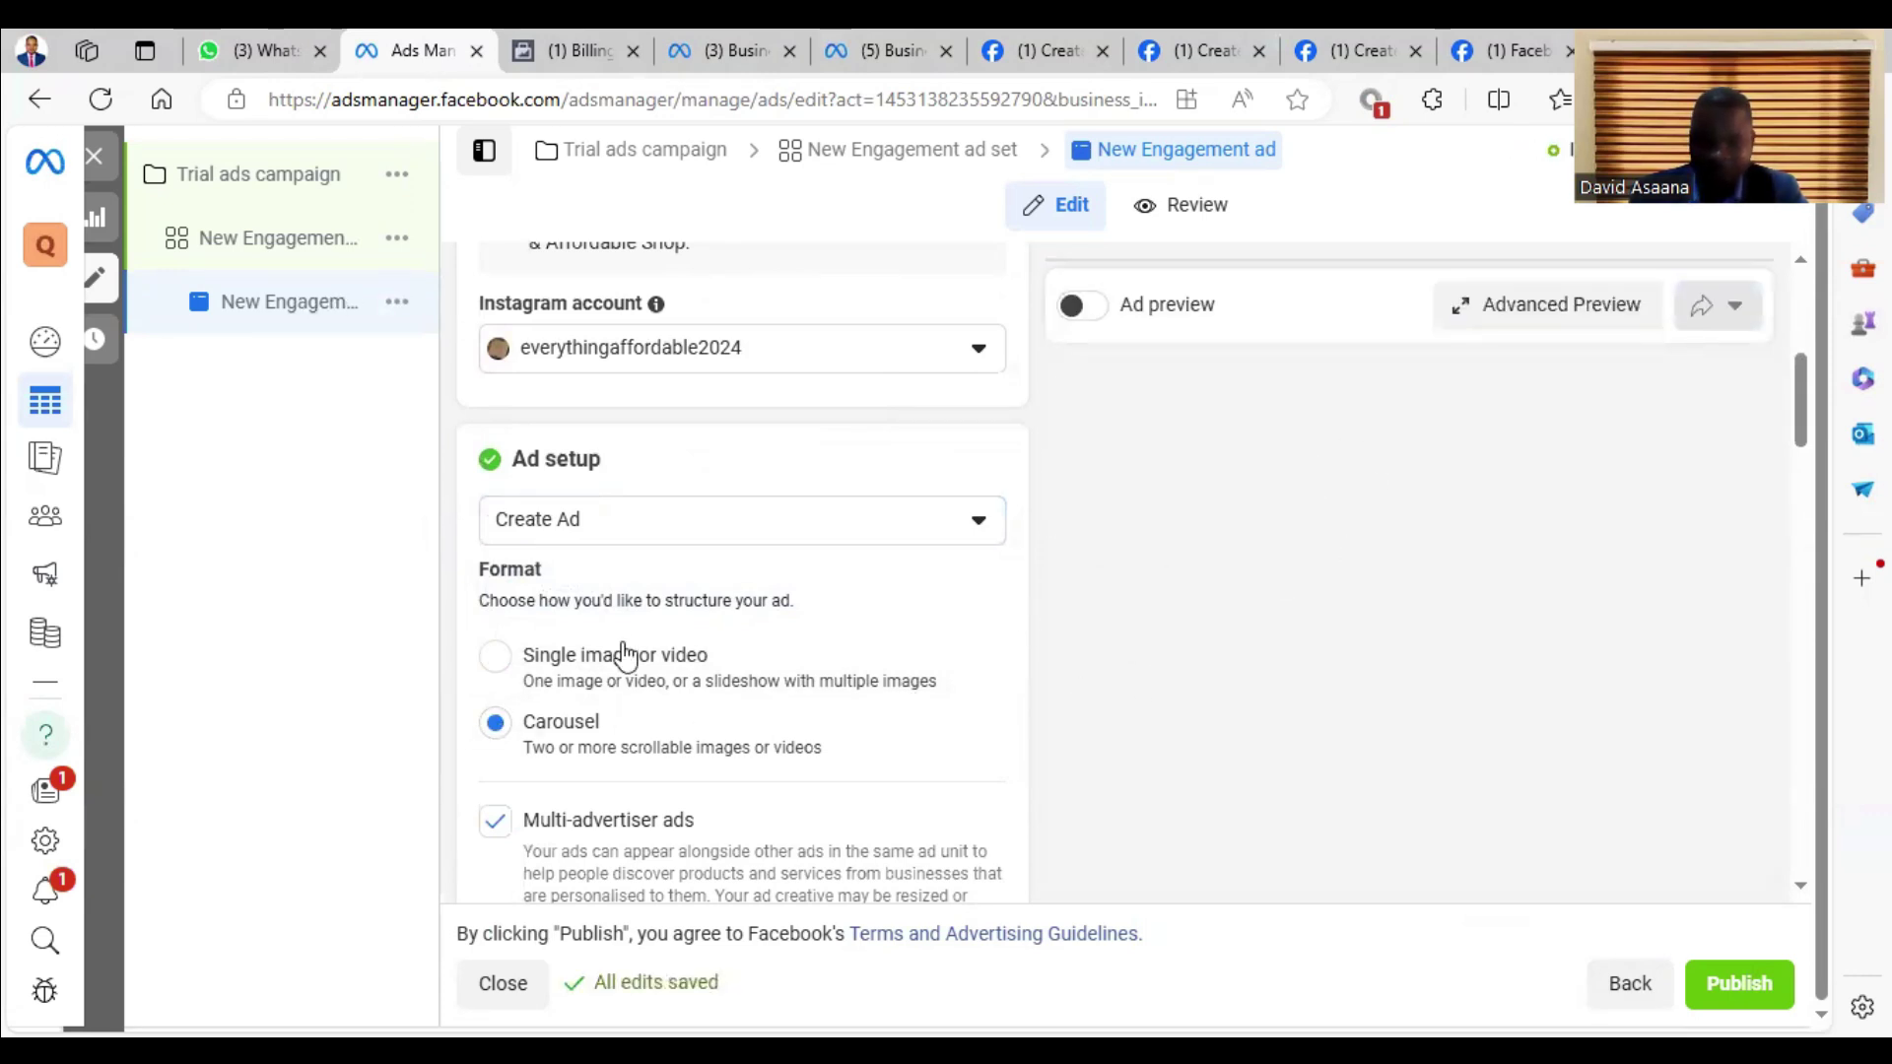
scroll(623, 656, down, 3)
scroll(567, 676, down, 4)
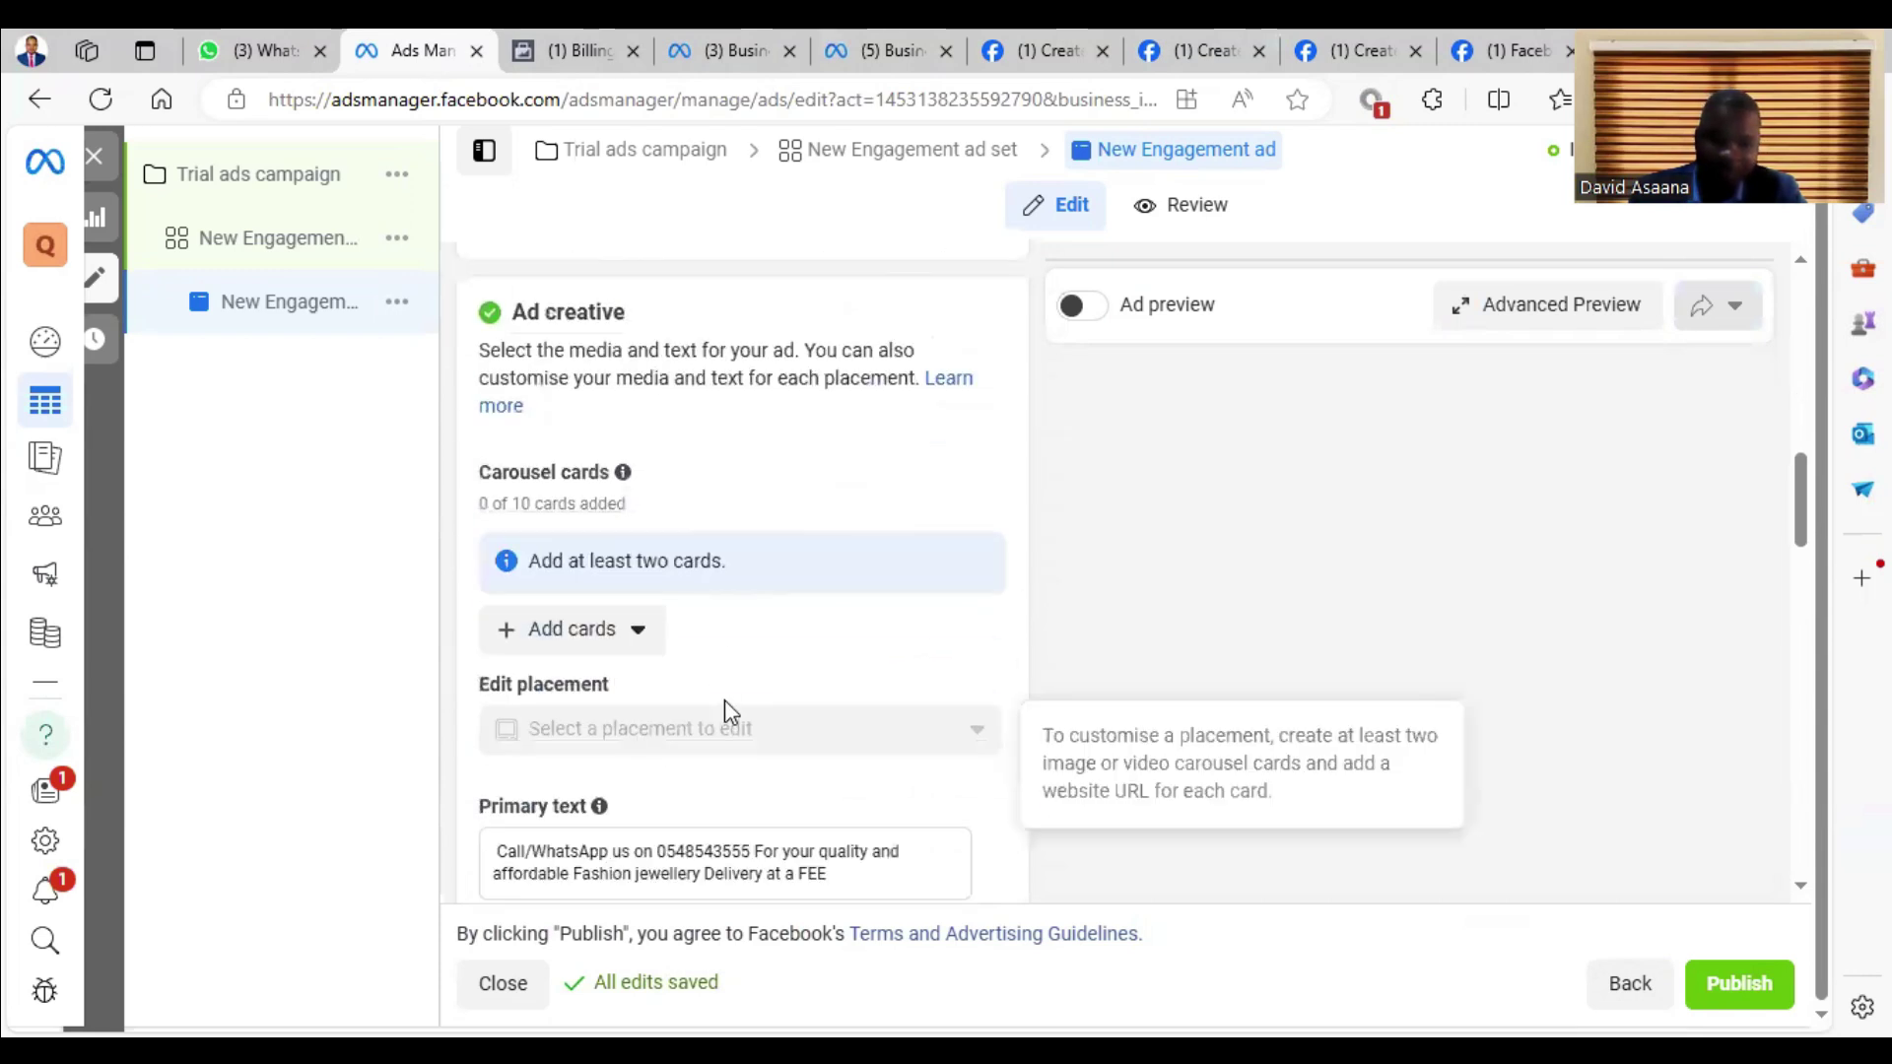
click(626, 633)
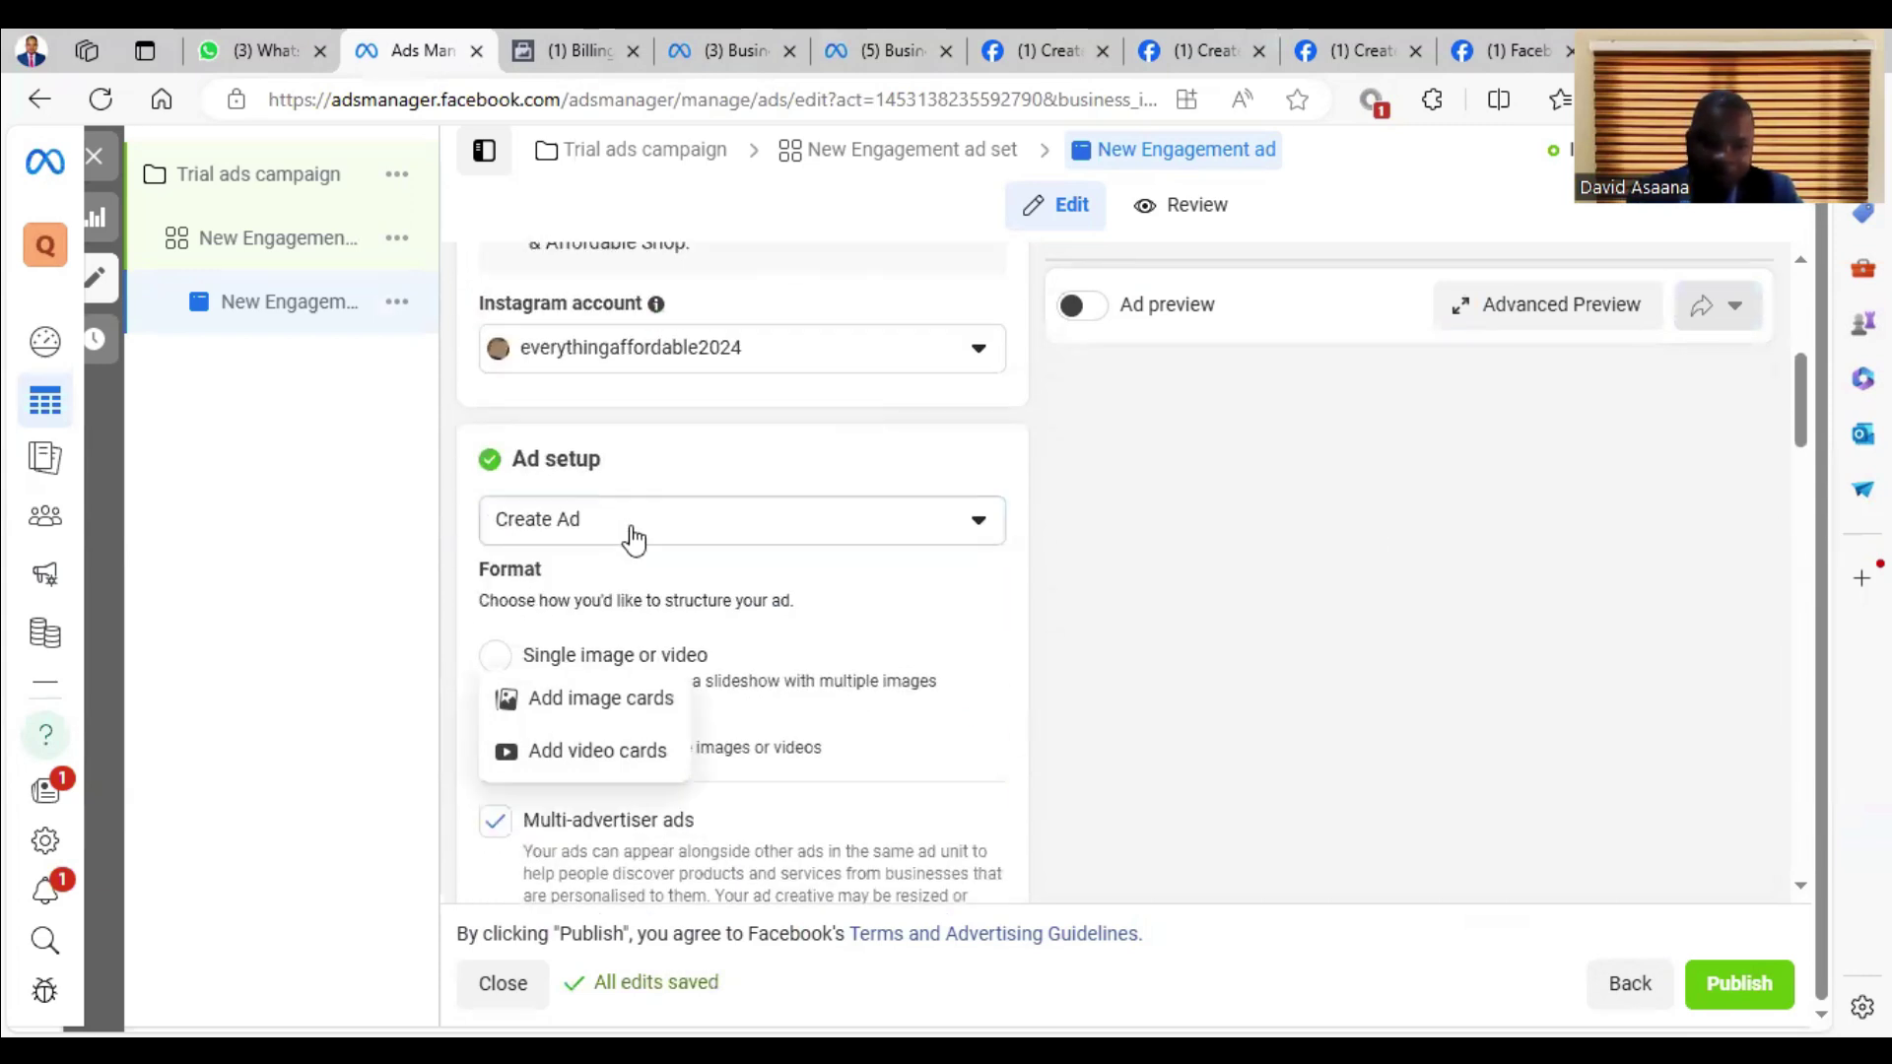
click(726, 515)
click(424, 525)
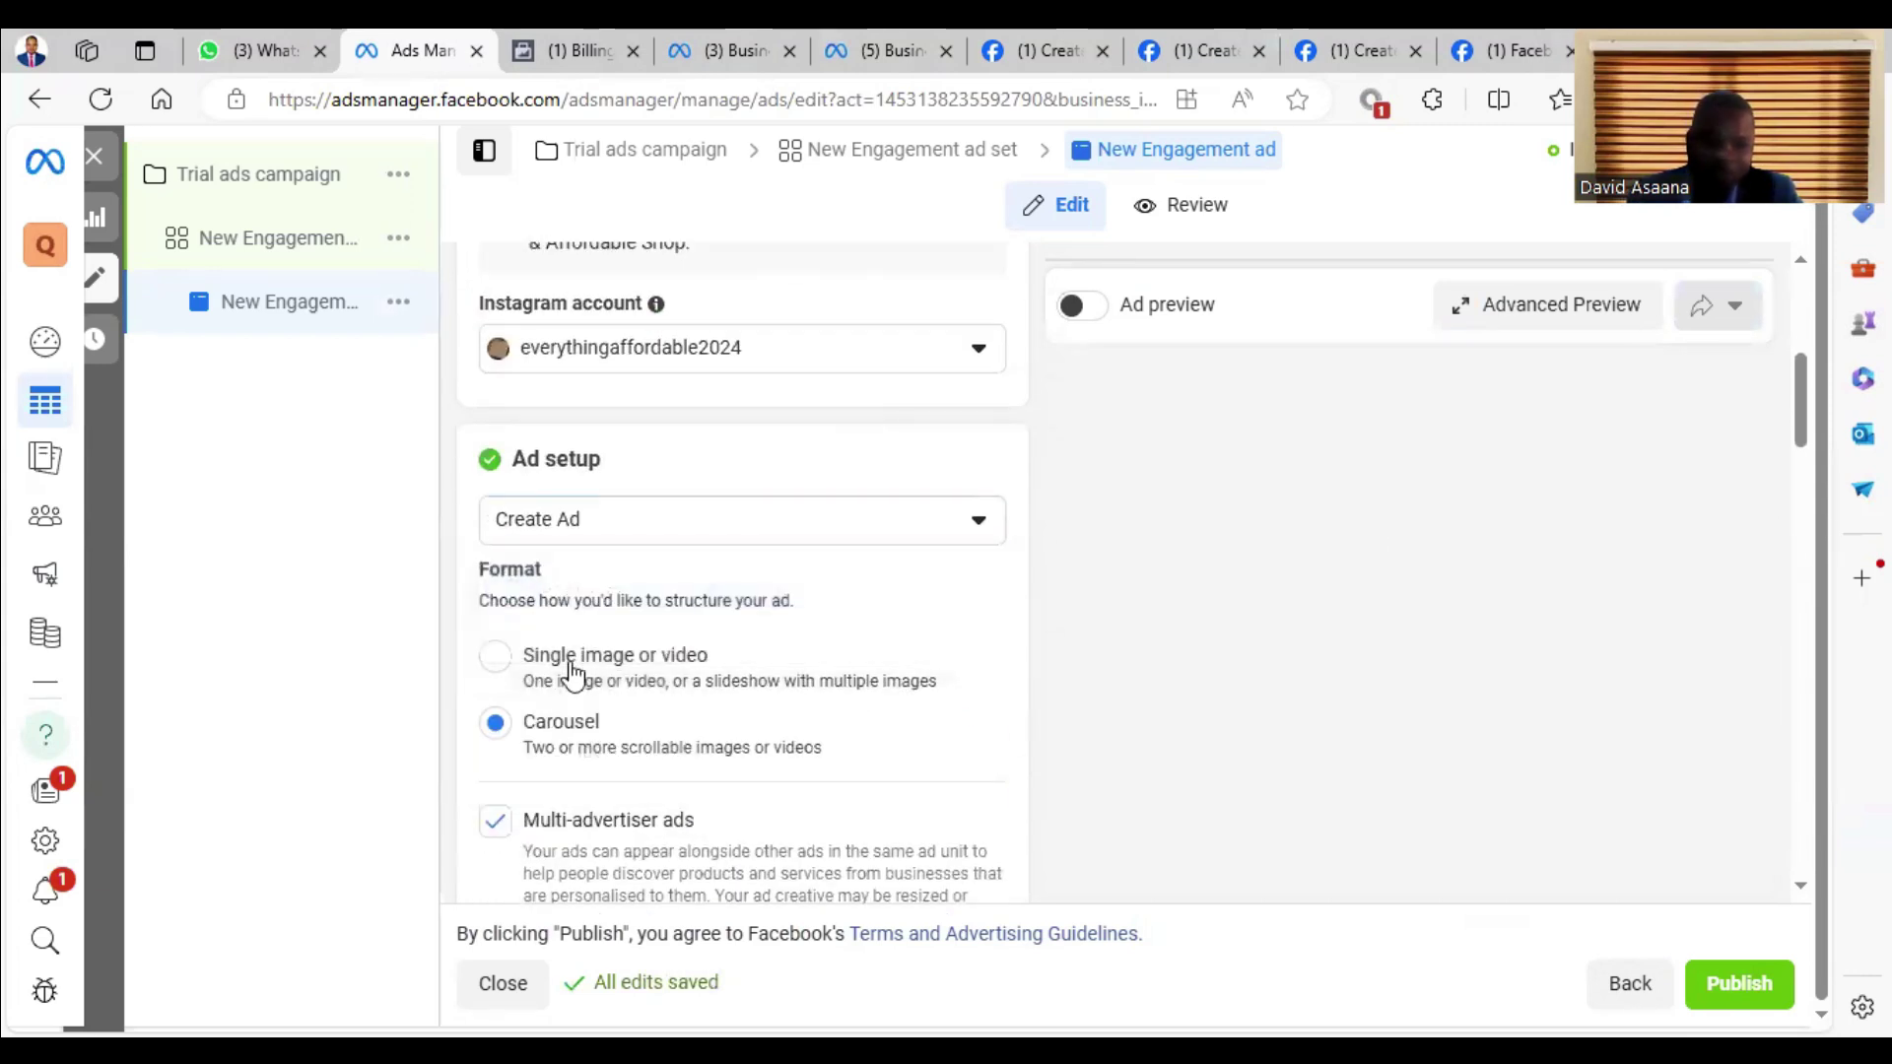
Step: Return the format to Single image or video and check the bangle preview with its Chat on WhatsApp button
click(521, 673)
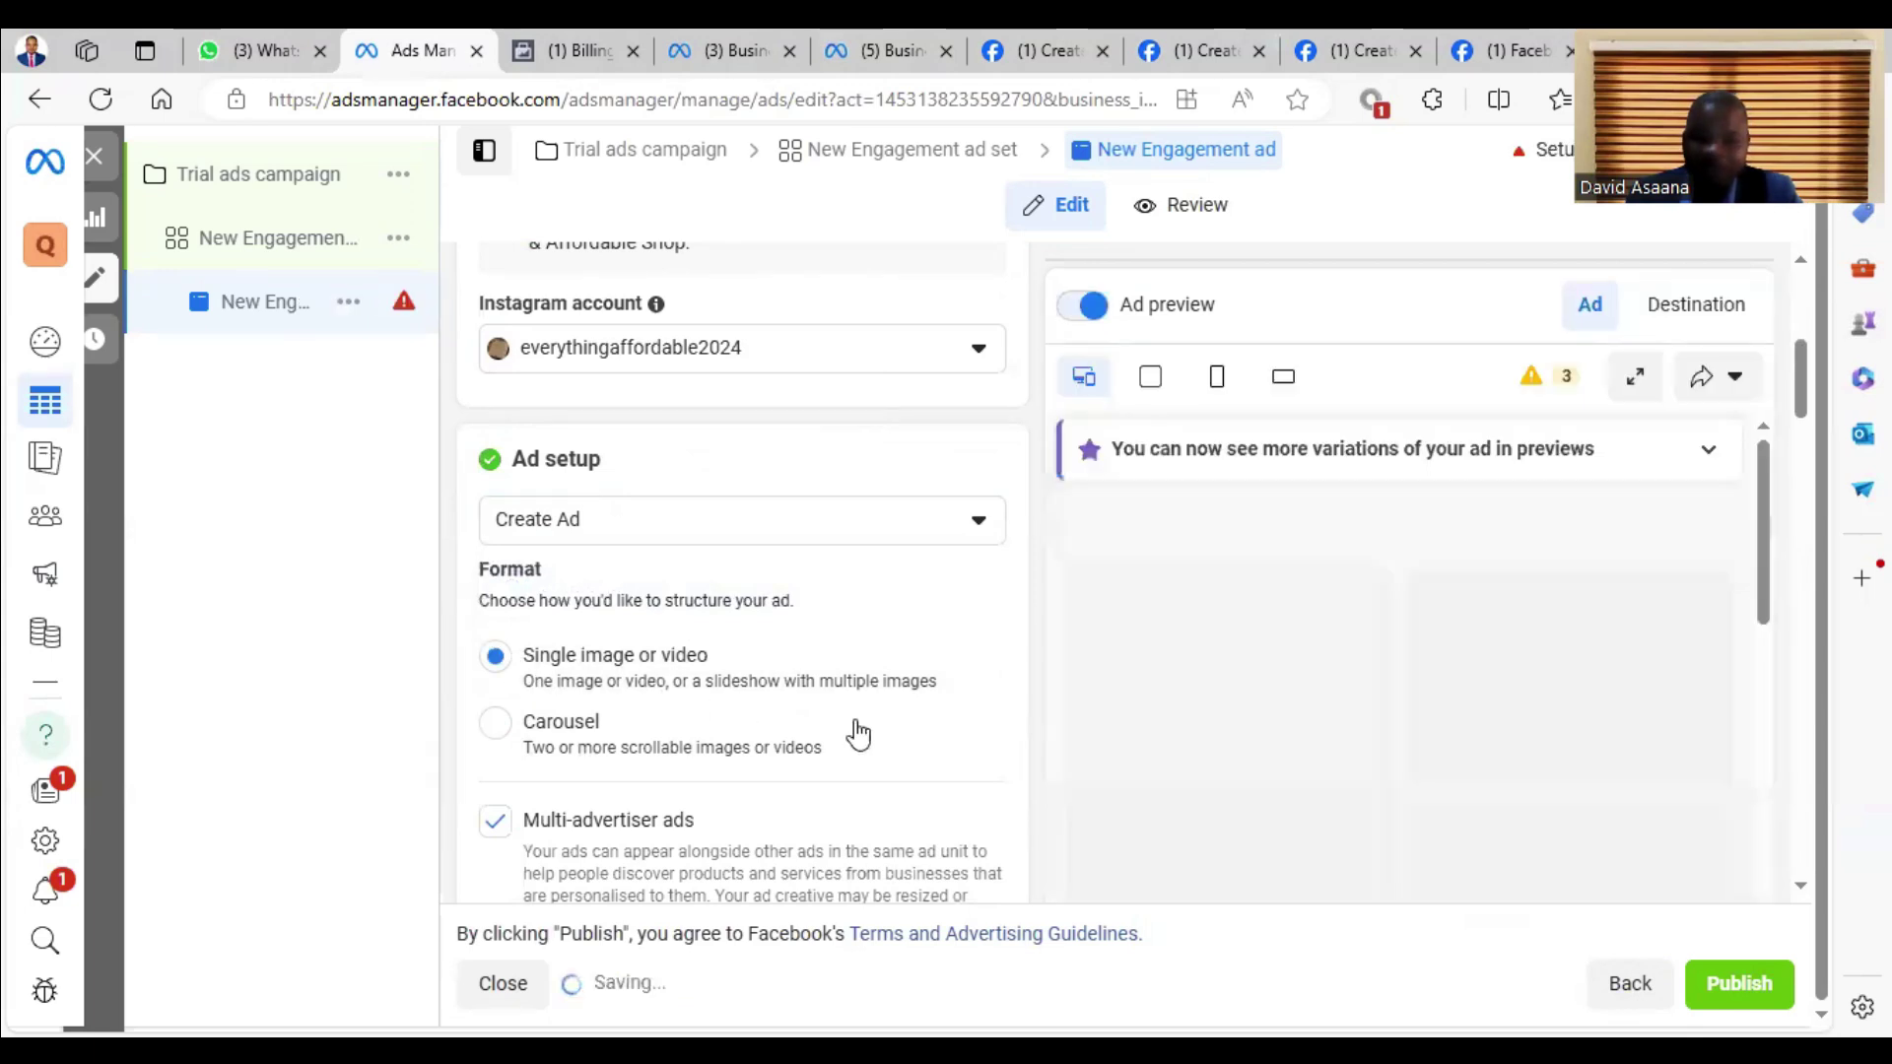
scroll(1244, 744, down, 5)
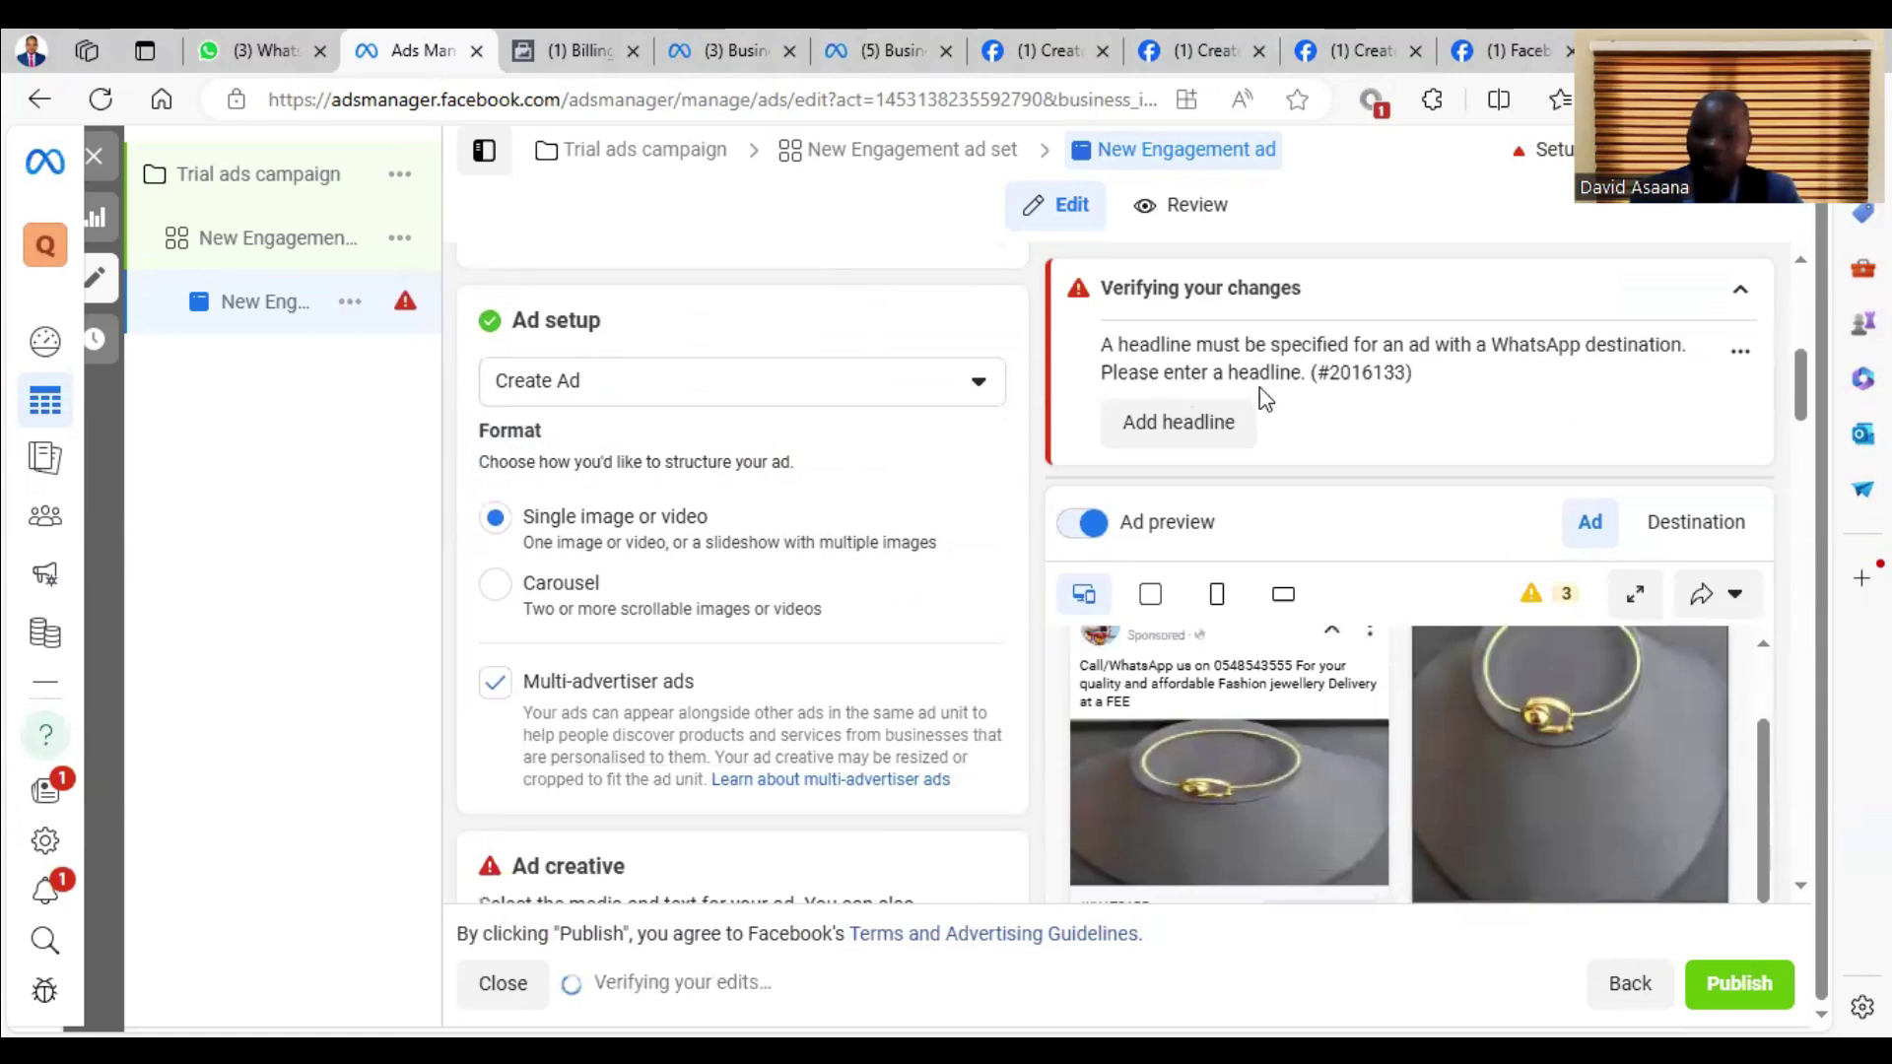
scroll(676, 621, down, 4)
scroll(678, 645, down, 1)
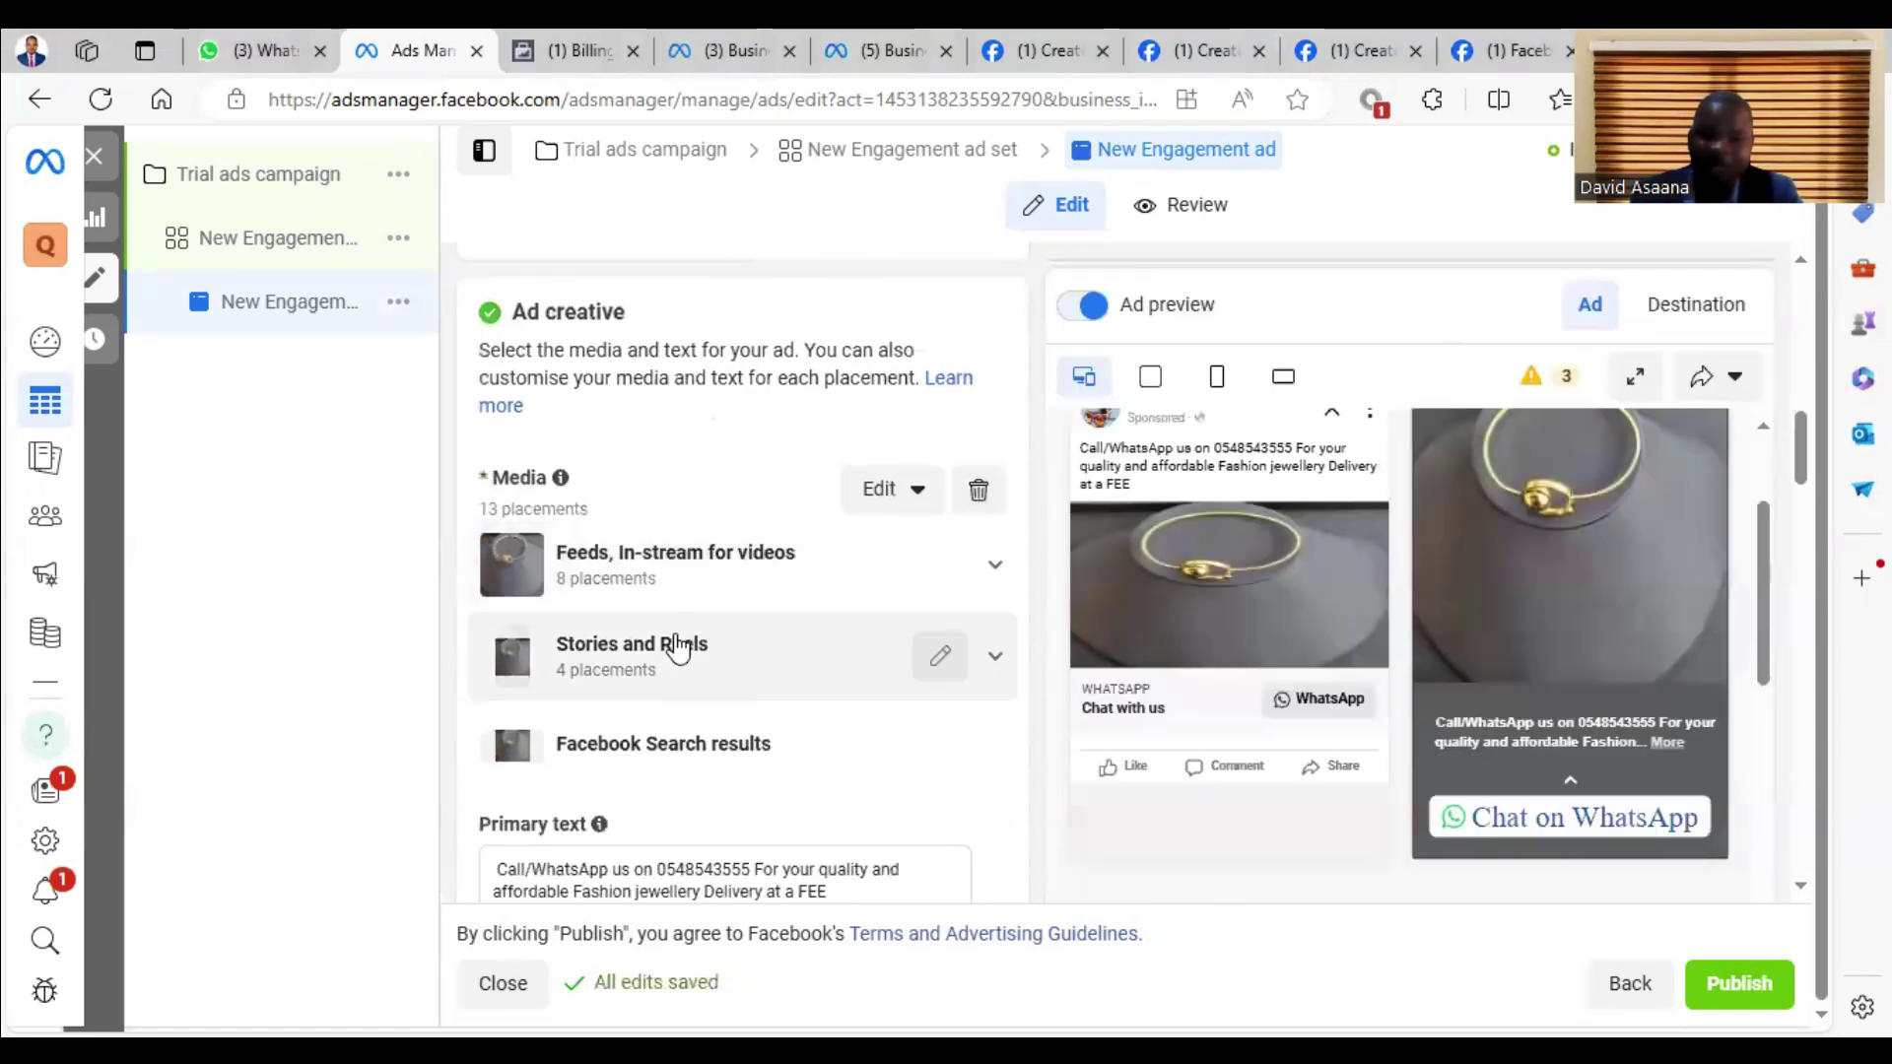